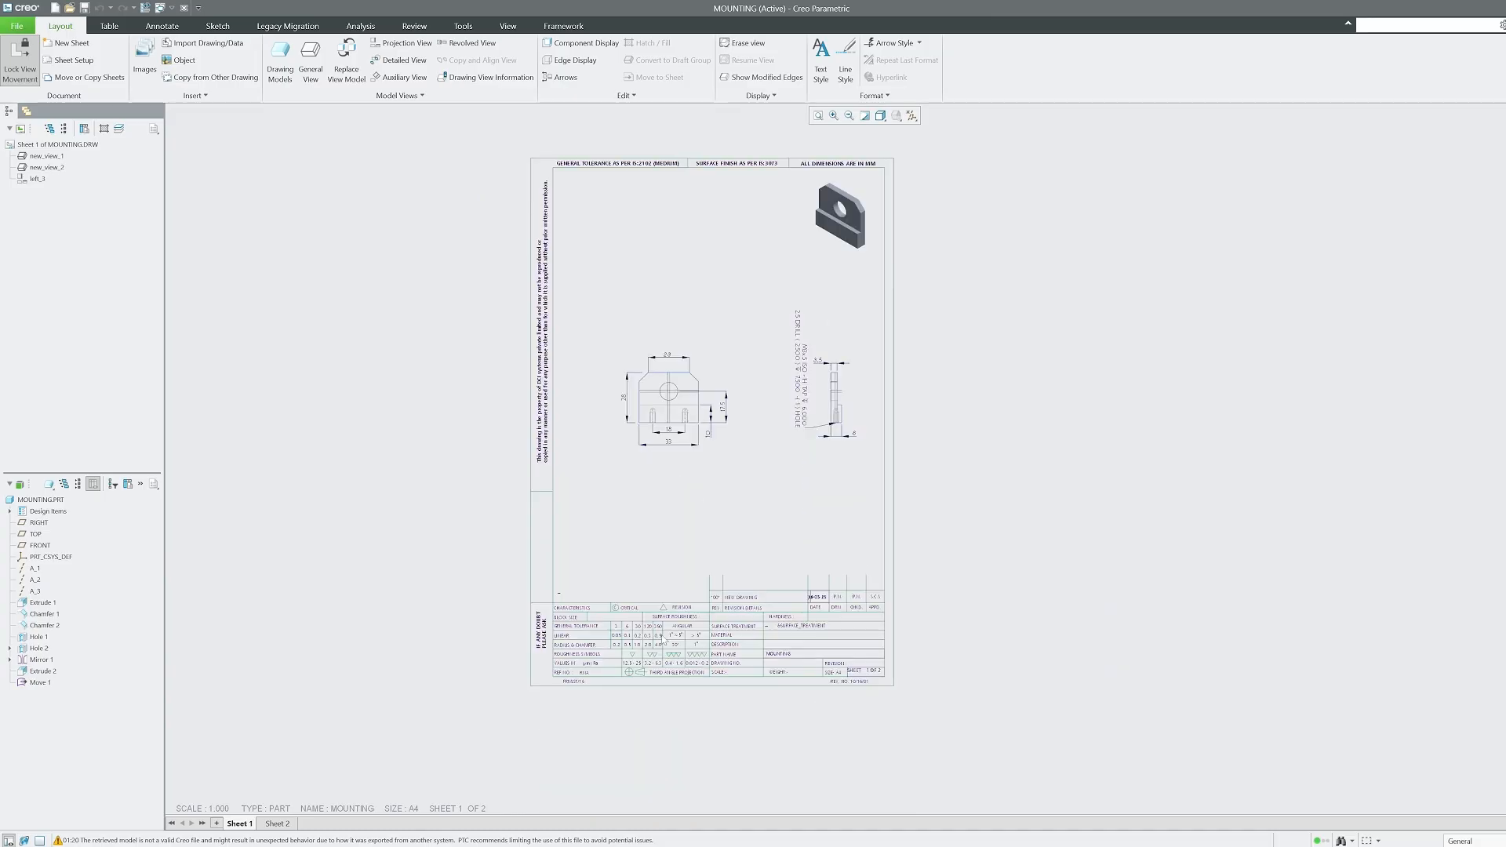
Zoom and pan the MOUNTING drawing to inspect its dimensioned and isometric views.
scroll(645, 680, "up", 4)
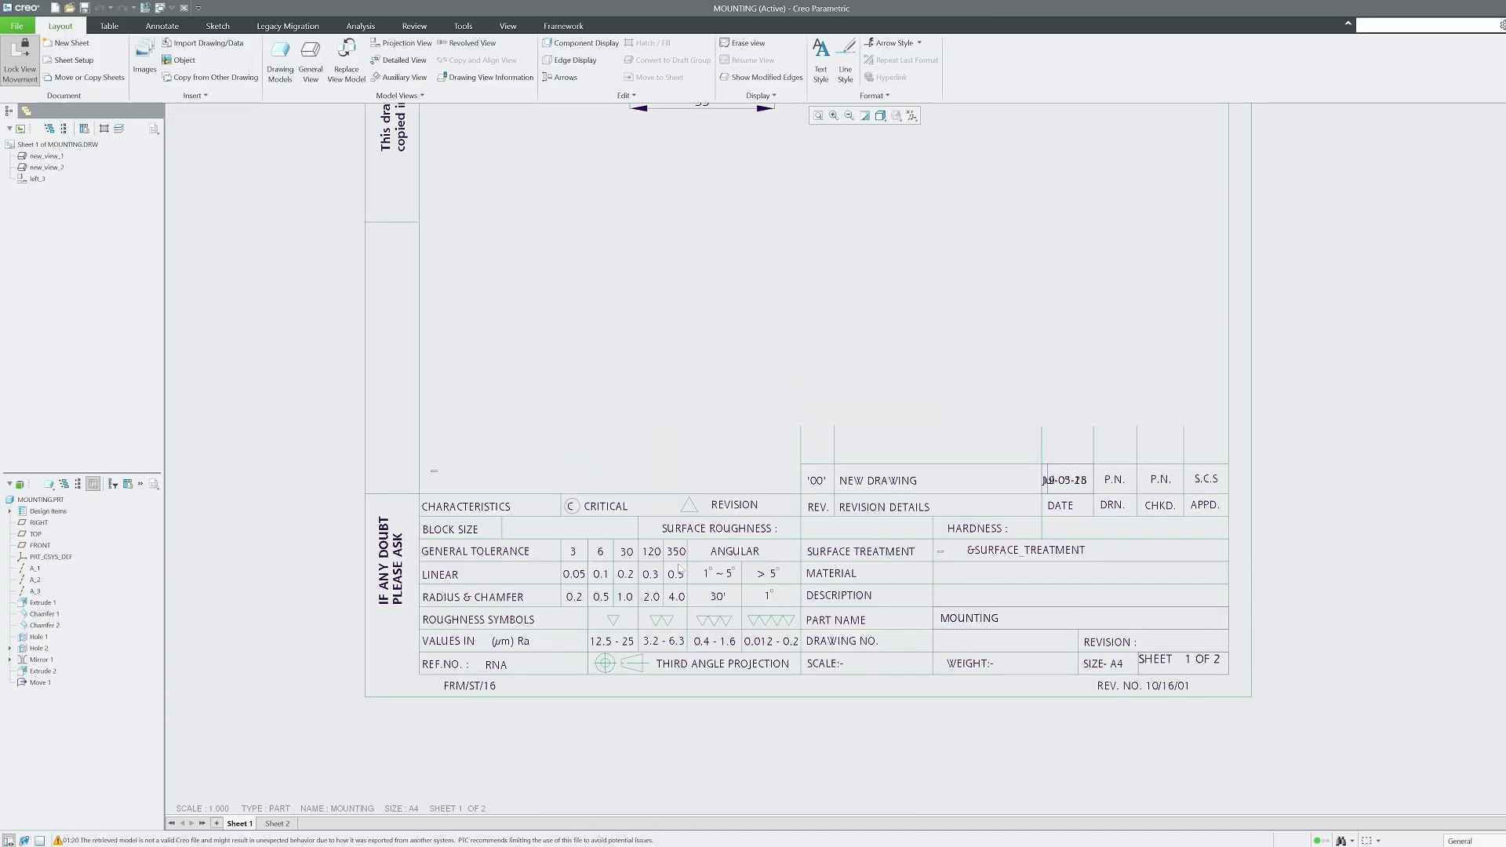
scroll(658, 628, "up", 1)
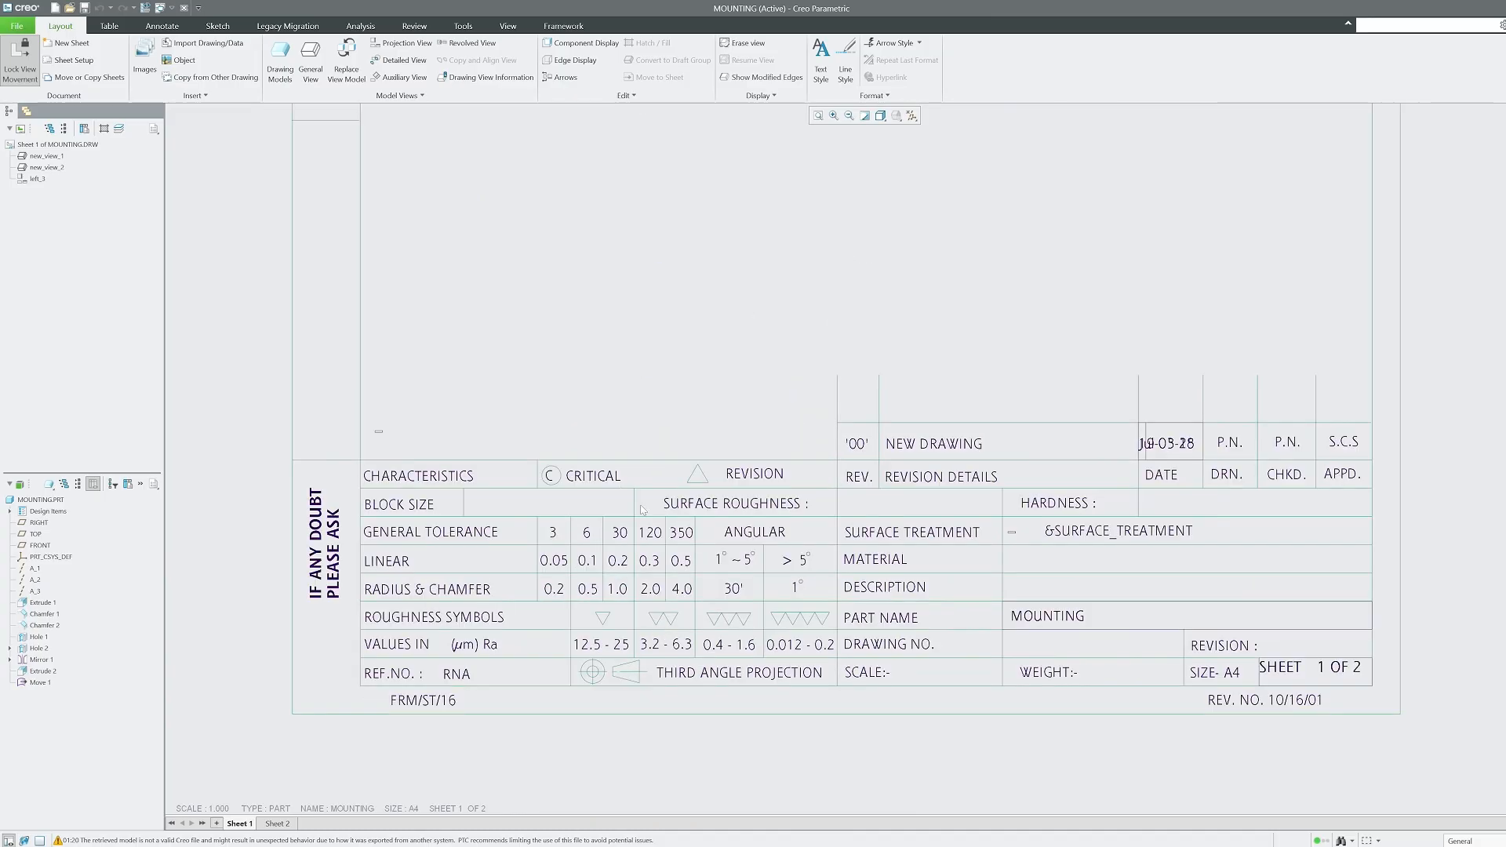
middle_click_drag(641, 504, 636, 520)
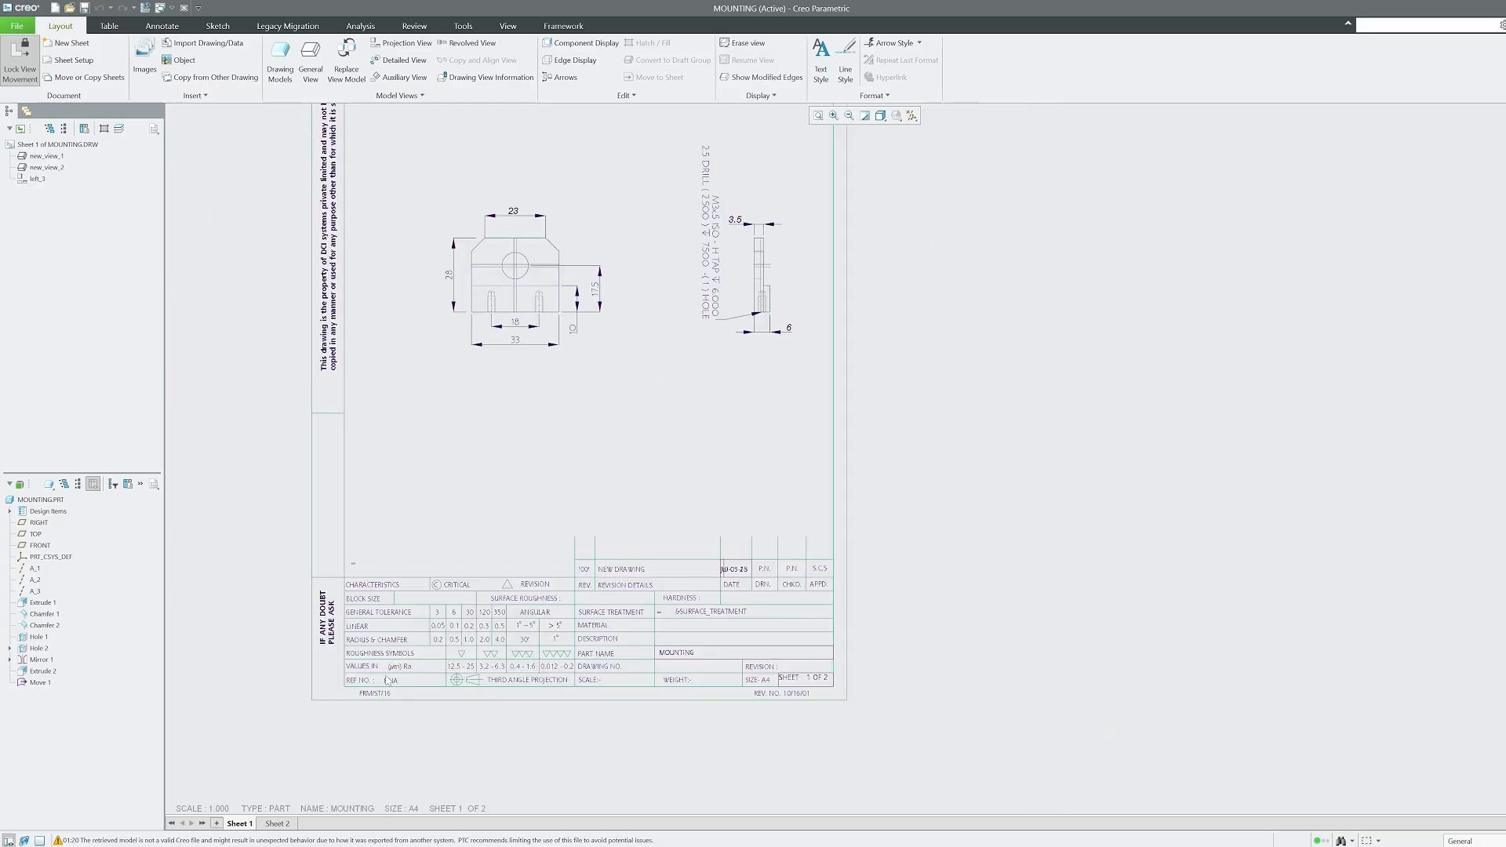
middle_click_drag(578, 309, 578, 779)
scroll(552, 399, "down", 2)
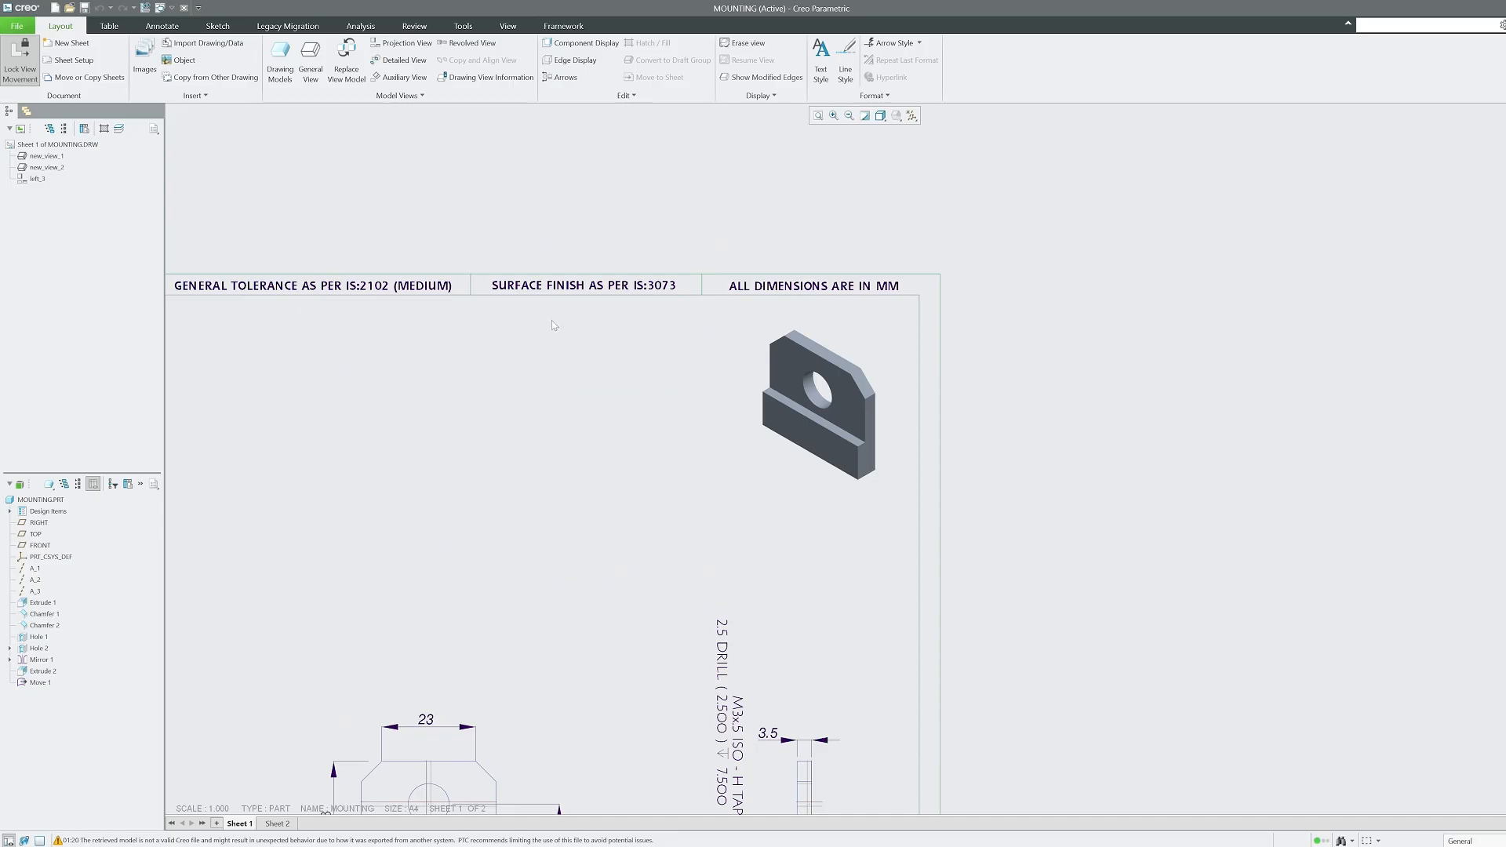
scroll(552, 320, "up", 3)
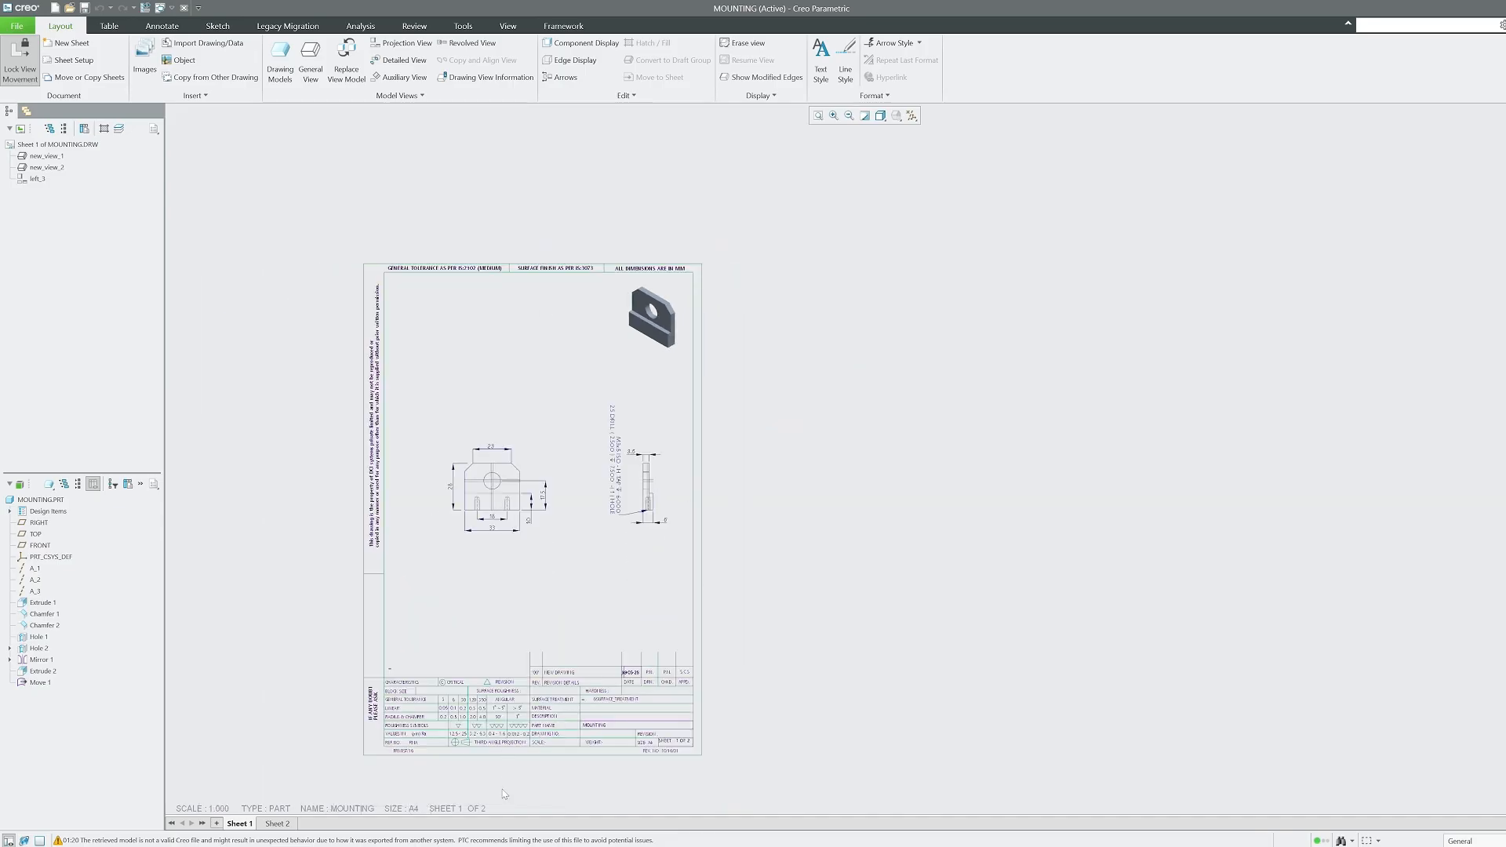
scroll(491, 780, "down", 4)
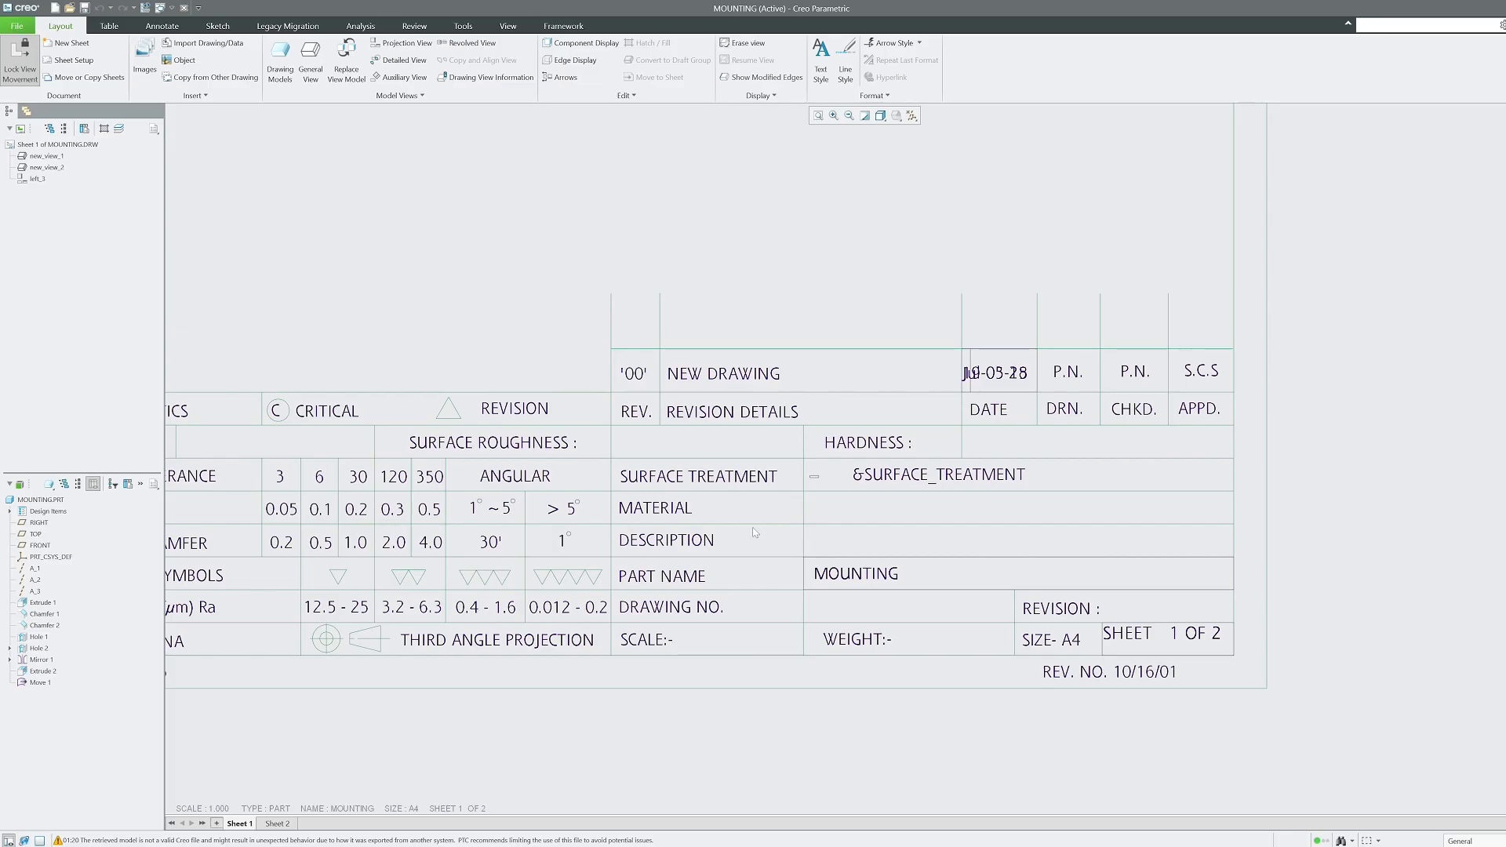
Pan and zoom across the MOUNTING drawing to examine its title block and upper sheet.
middle_click_drag(709, 652, 663, 649)
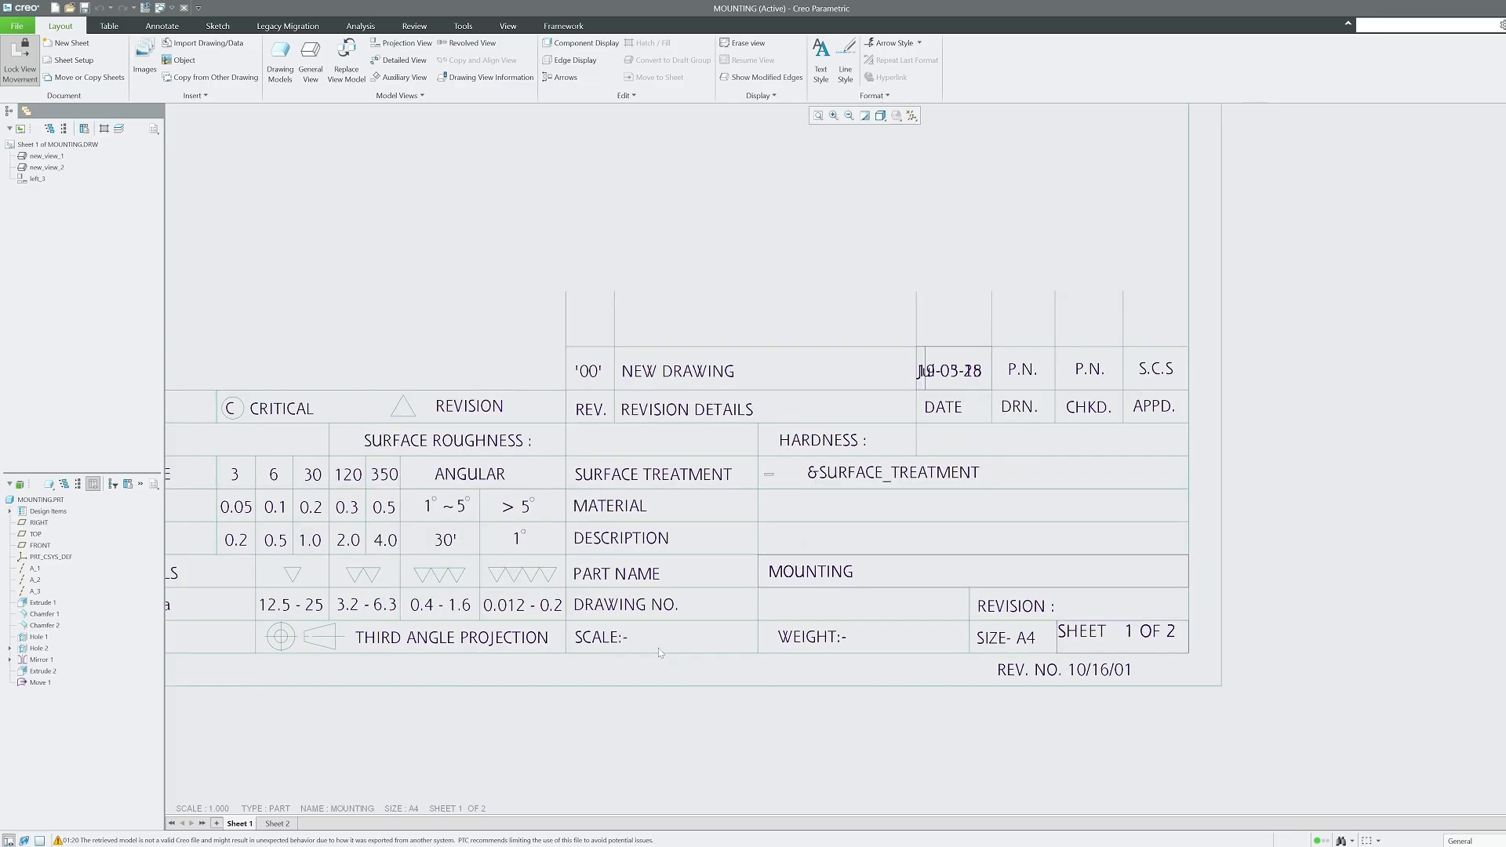
scroll(699, 715, "down", 5)
mouse_move(691, 511)
middle_mouse_down()
mouse_move(700, 716)
mouse_move(629, 605)
middle_mouse_up()
scroll(633, 683, "up", 7)
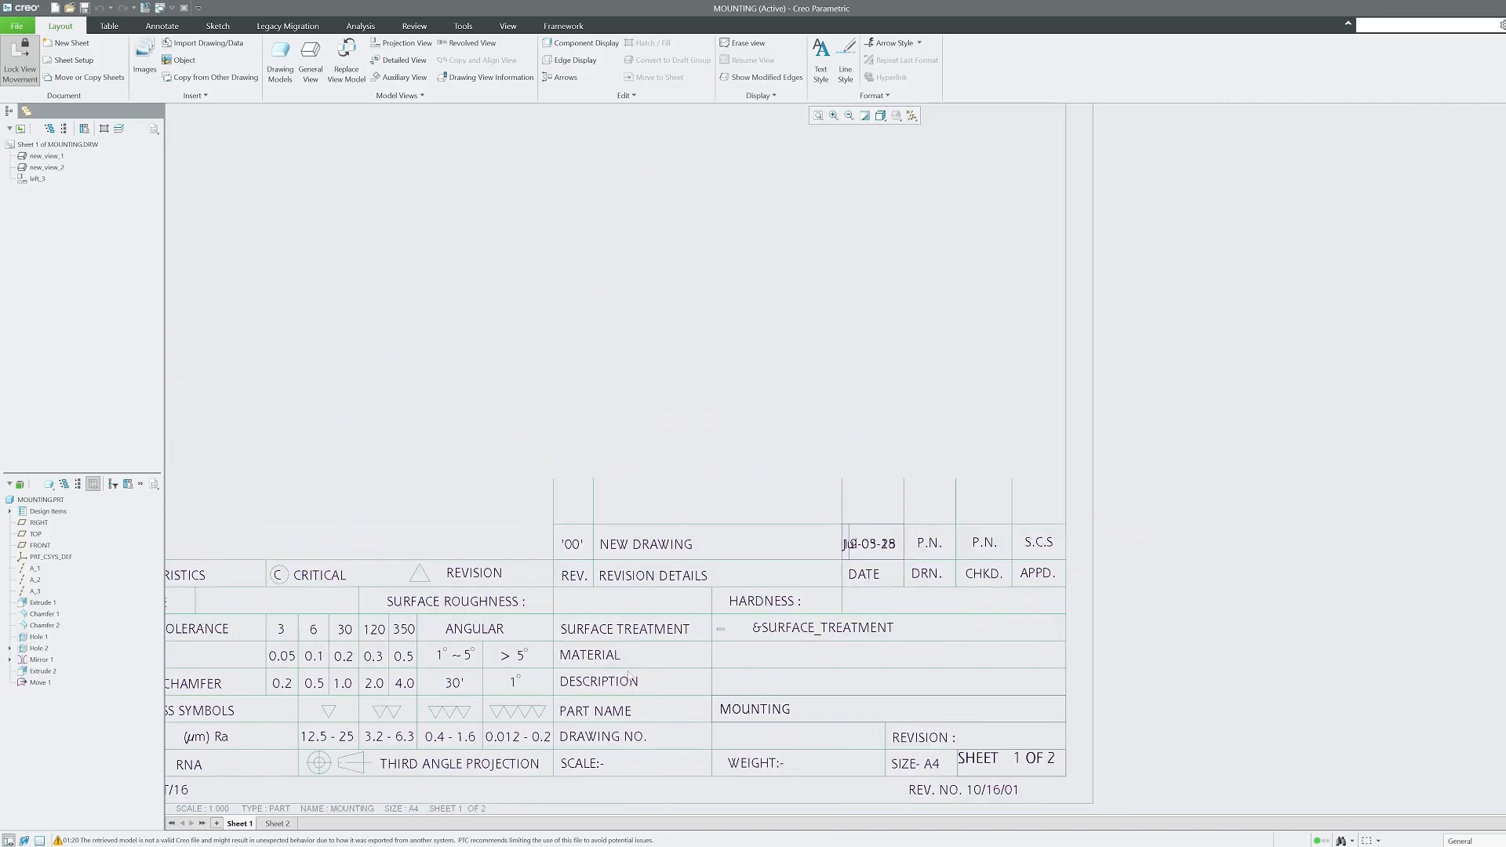
scroll(629, 674, "up", 6)
scroll(683, 418, "down", 3)
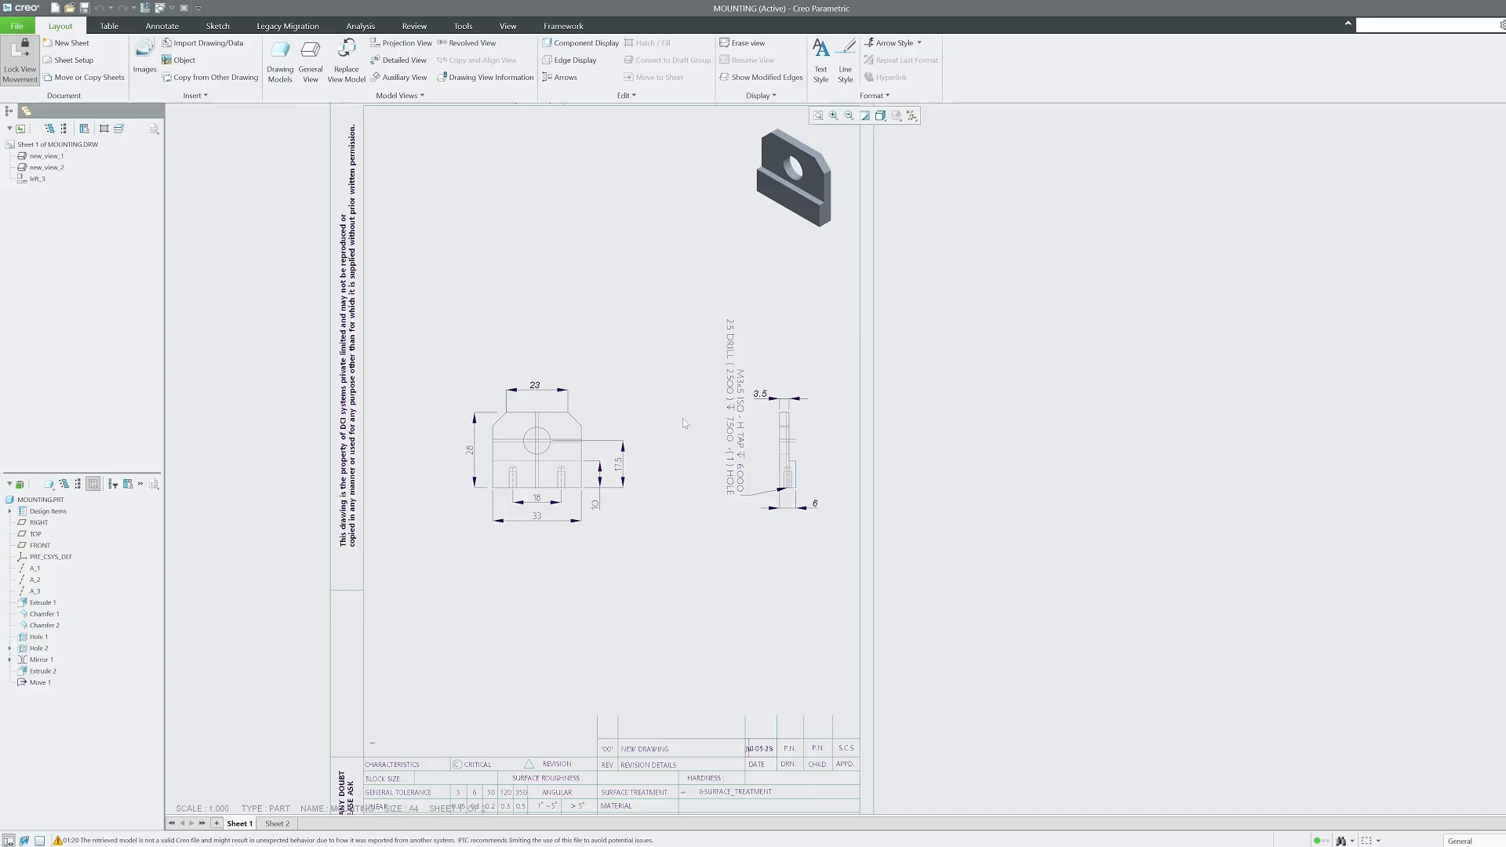
middle_click_drag(682, 417, 689, 621)
scroll(884, 301, "down", 3)
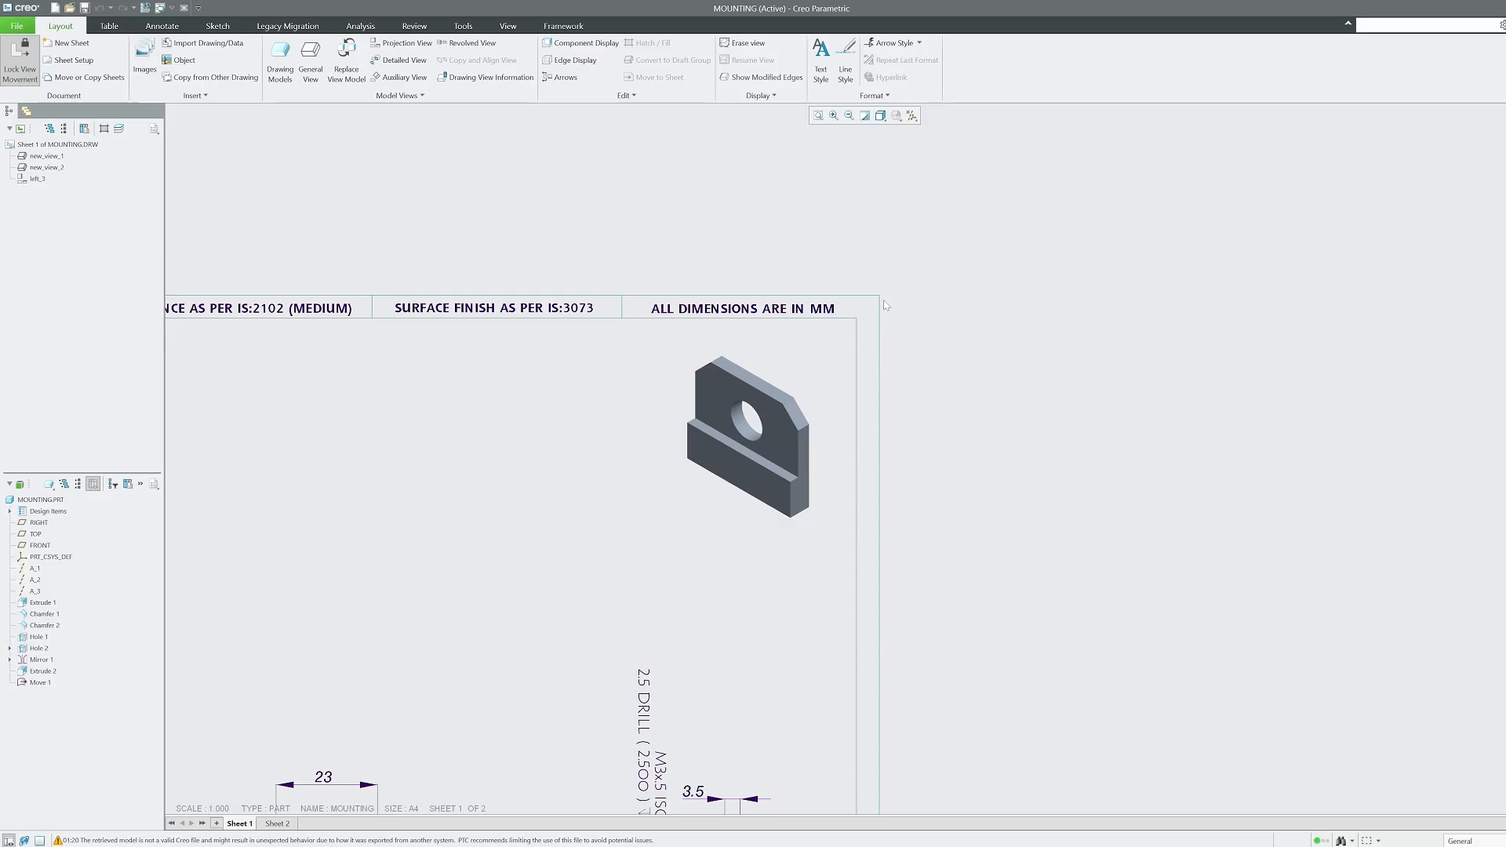
scroll(918, 246, "down", 4)
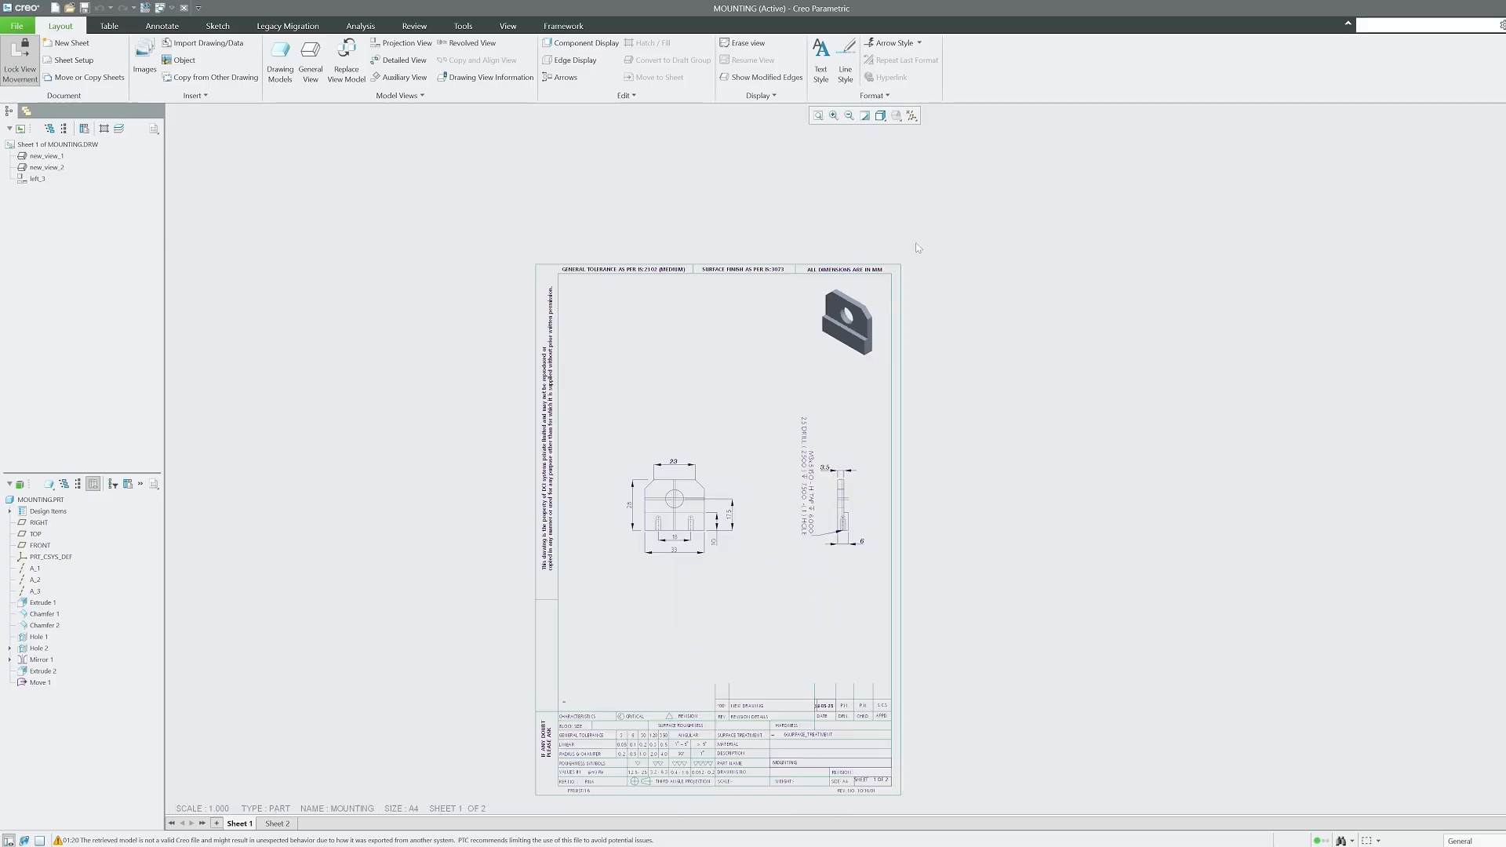
scroll(379, 276, "down", 1)
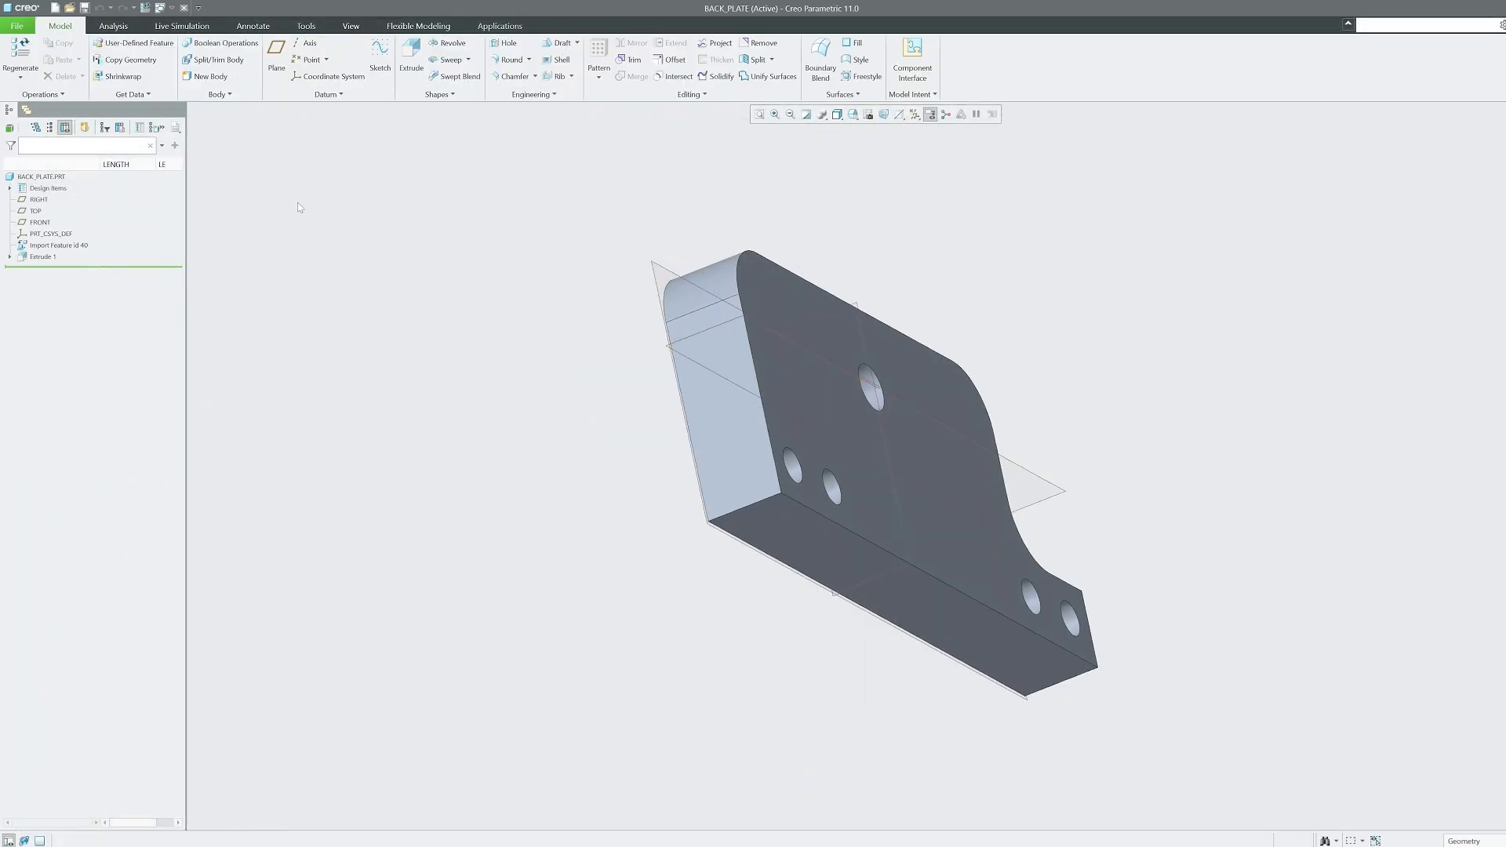
Start a new Drawing file with Use default template turned off.
left_click(15, 25)
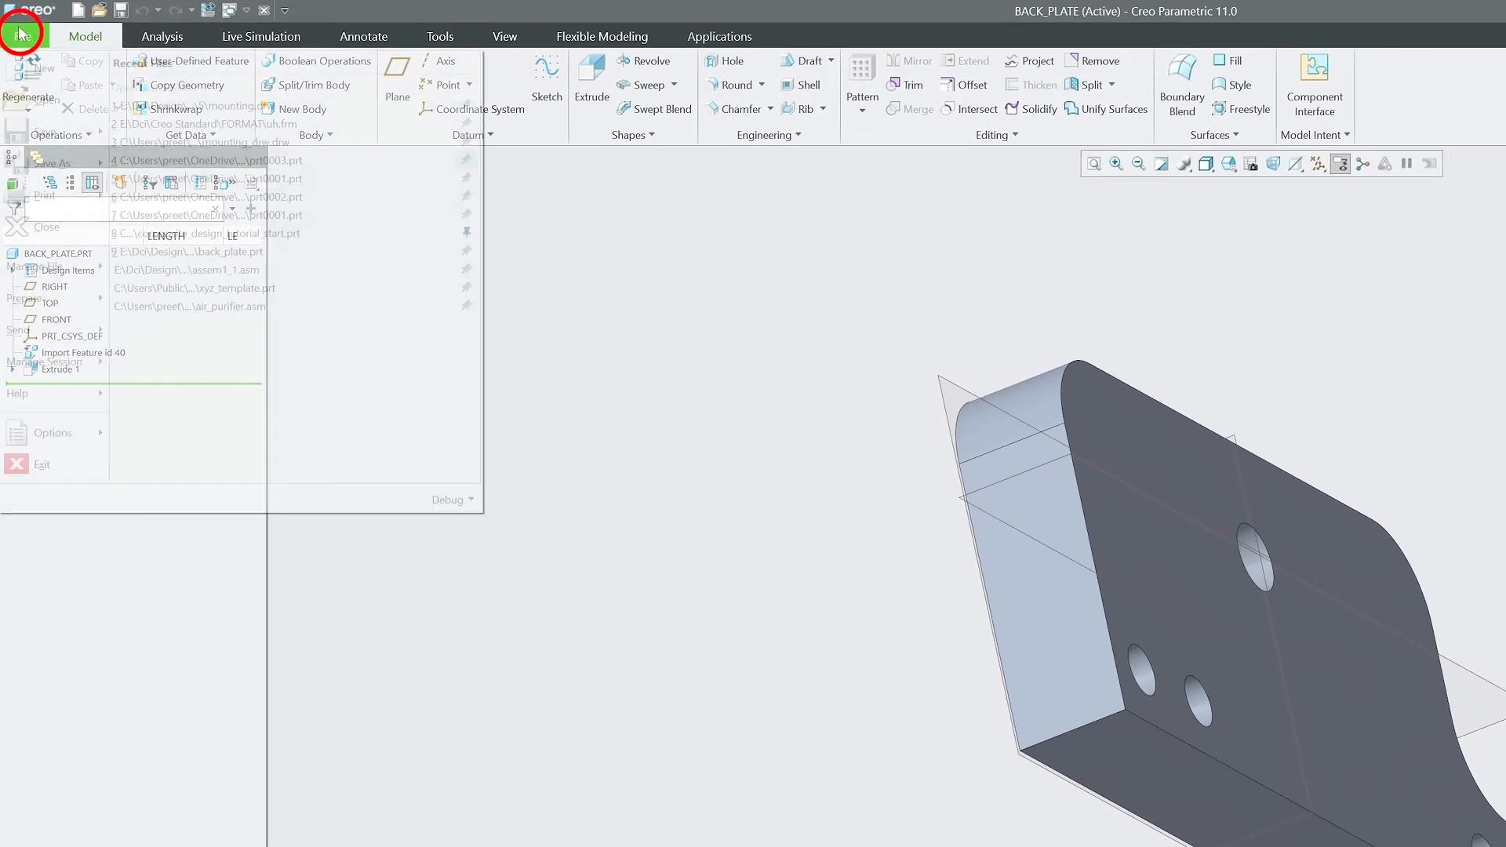
left_click(41, 64)
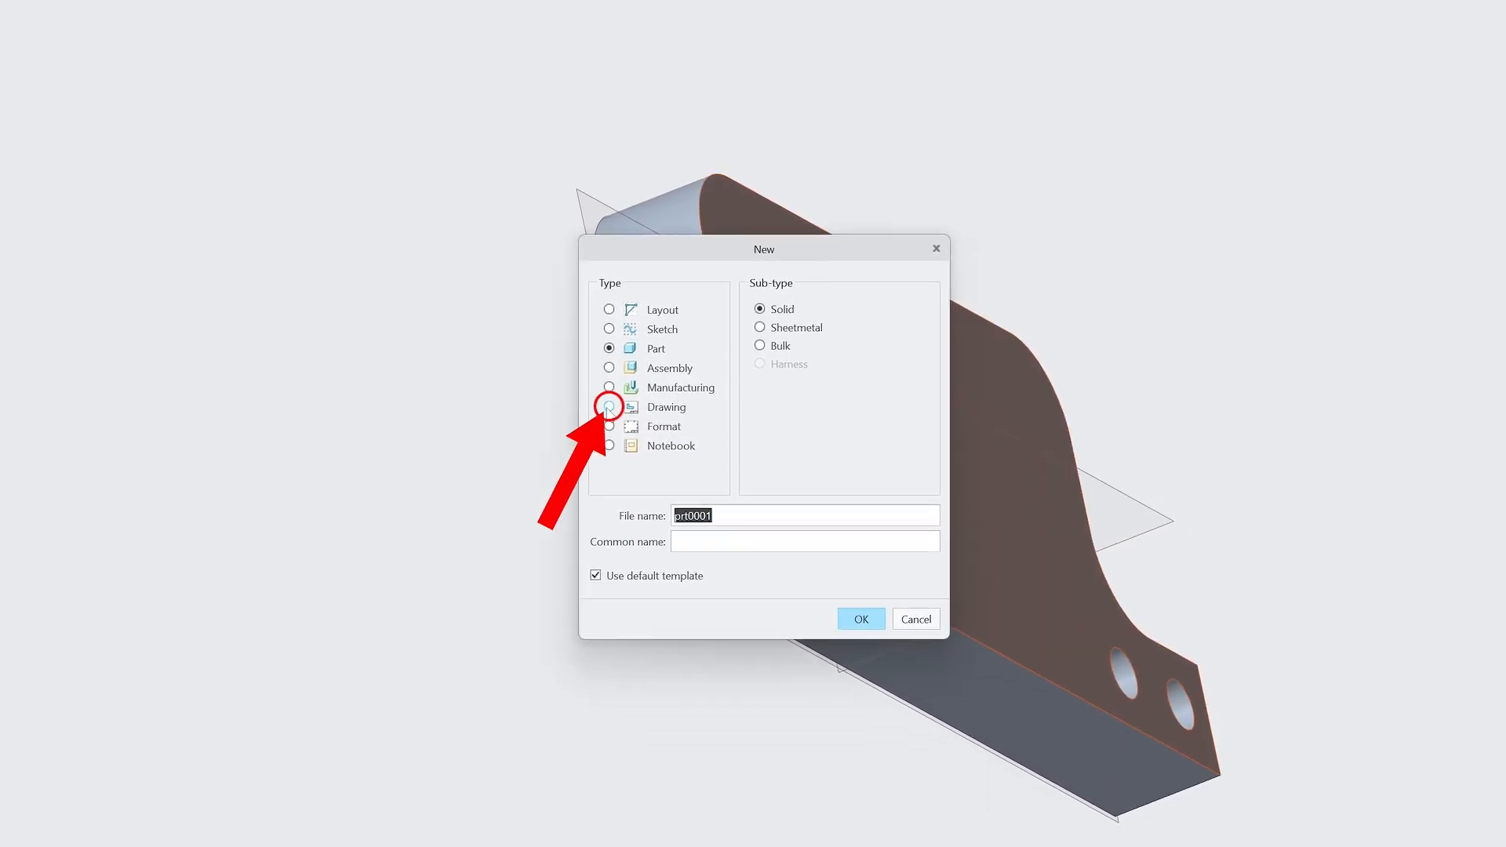
left_click(609, 406)
left_click(608, 426)
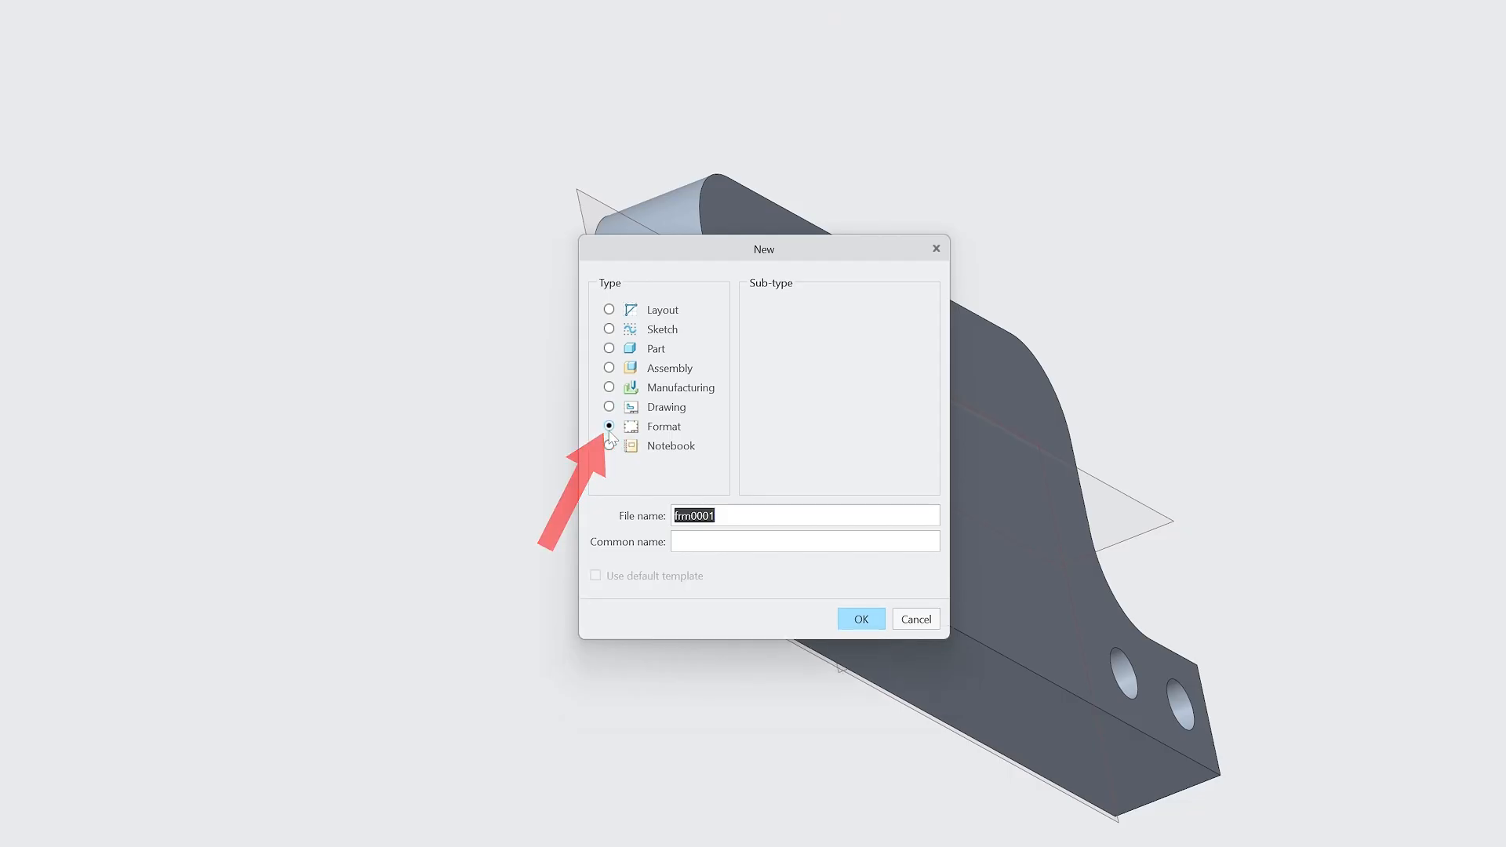
left_click(609, 407)
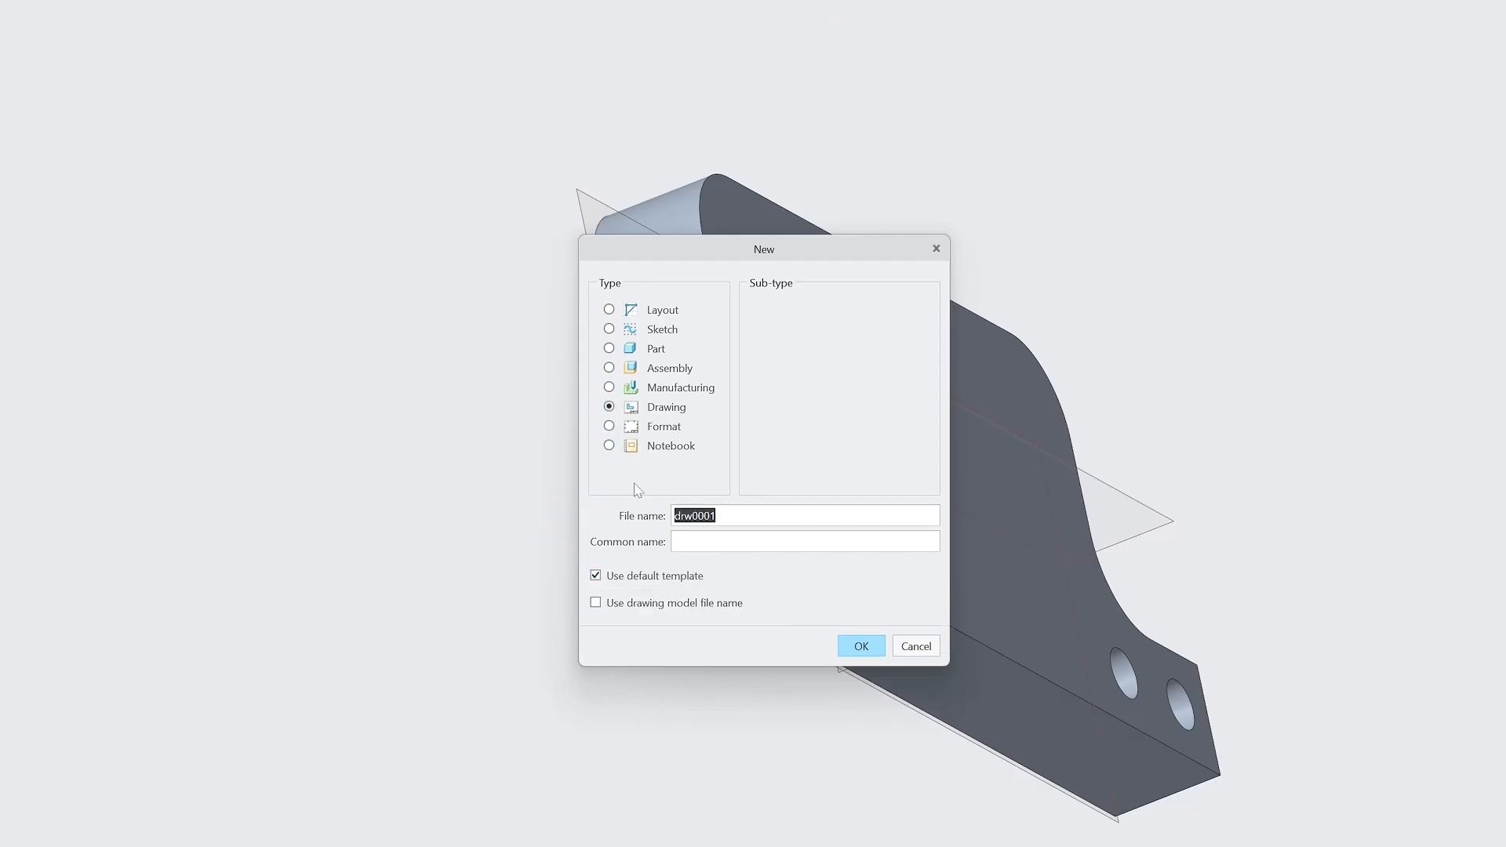
left_click(596, 575)
left_click(860, 645)
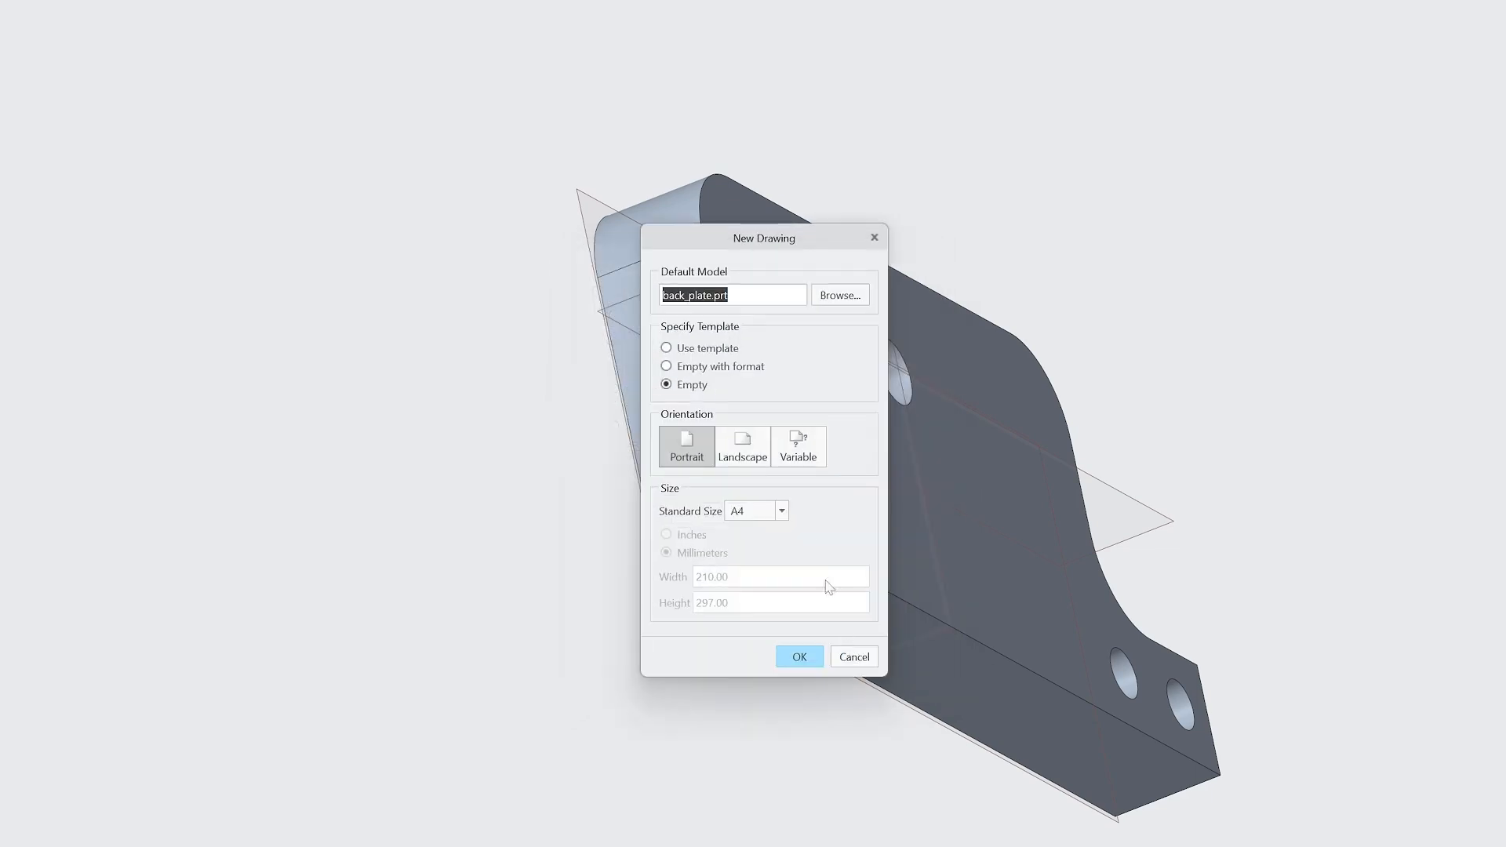
Create the drawing from the e_drawing template, producing three BACK_PLATE views.
left_click(701, 349)
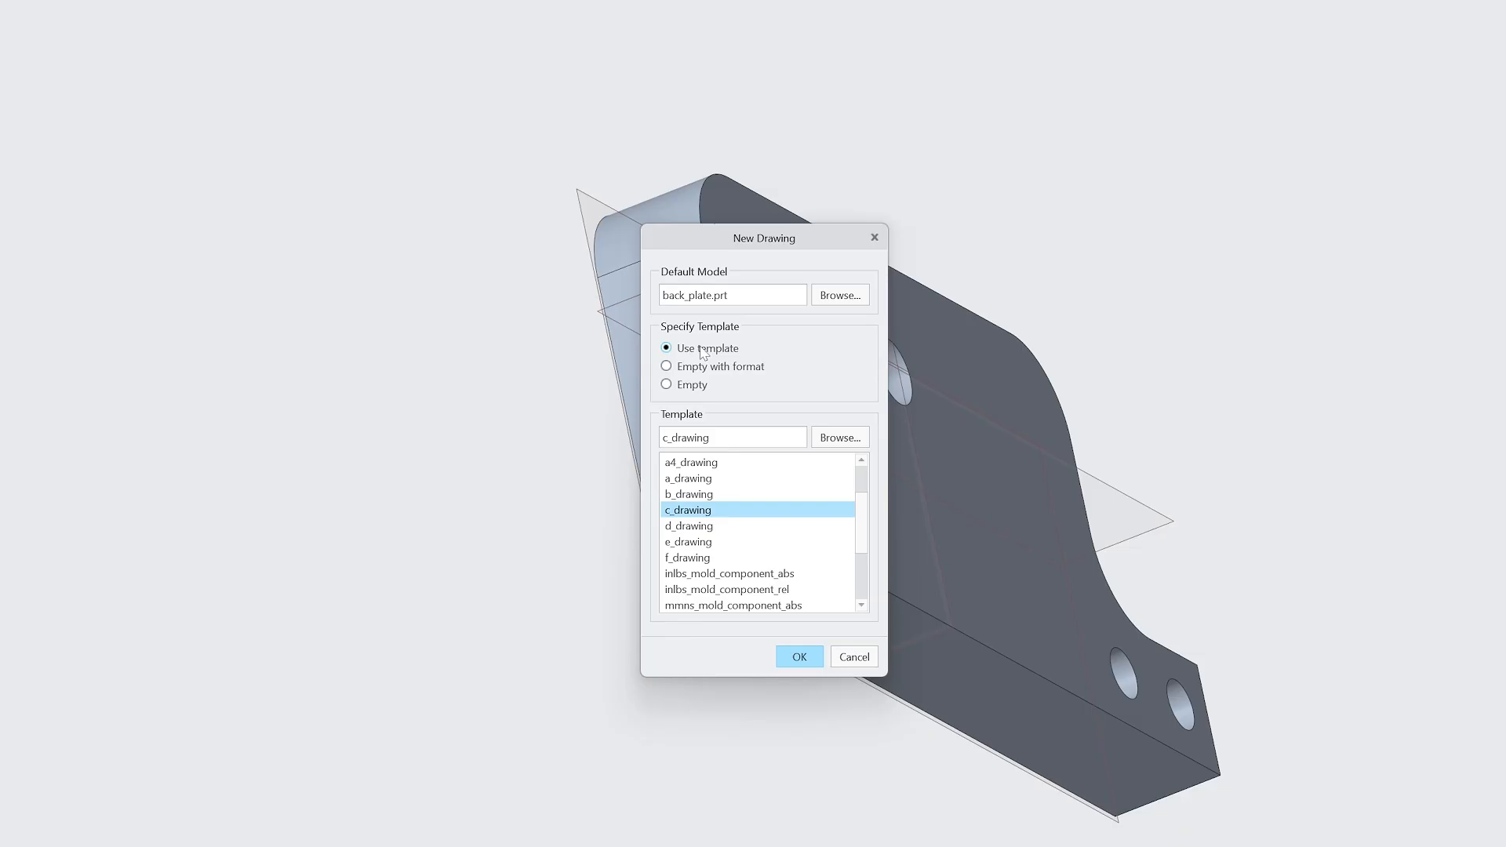
left_click(704, 367)
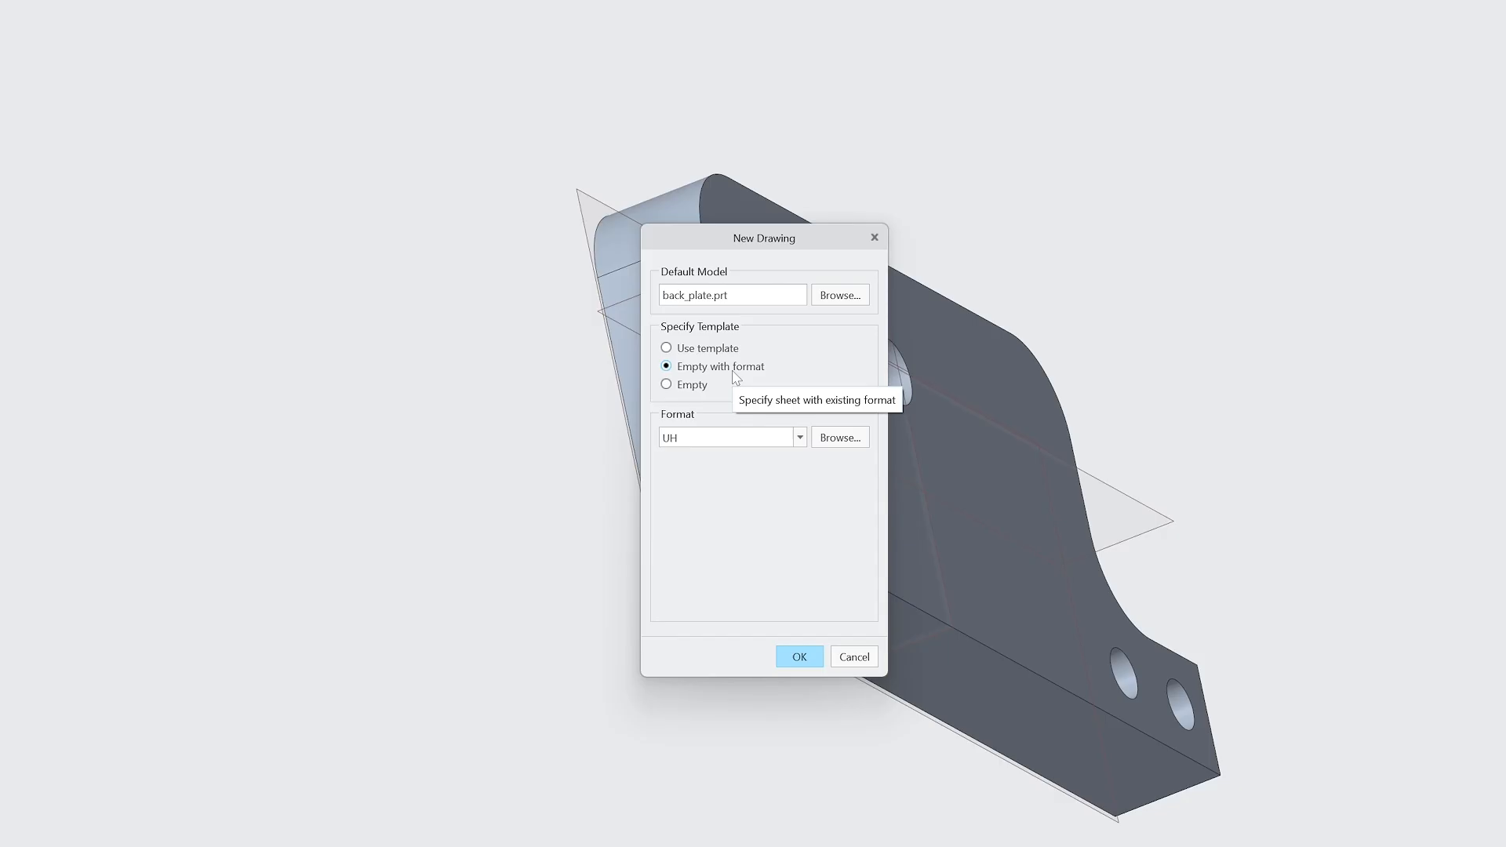
left_click(716, 349)
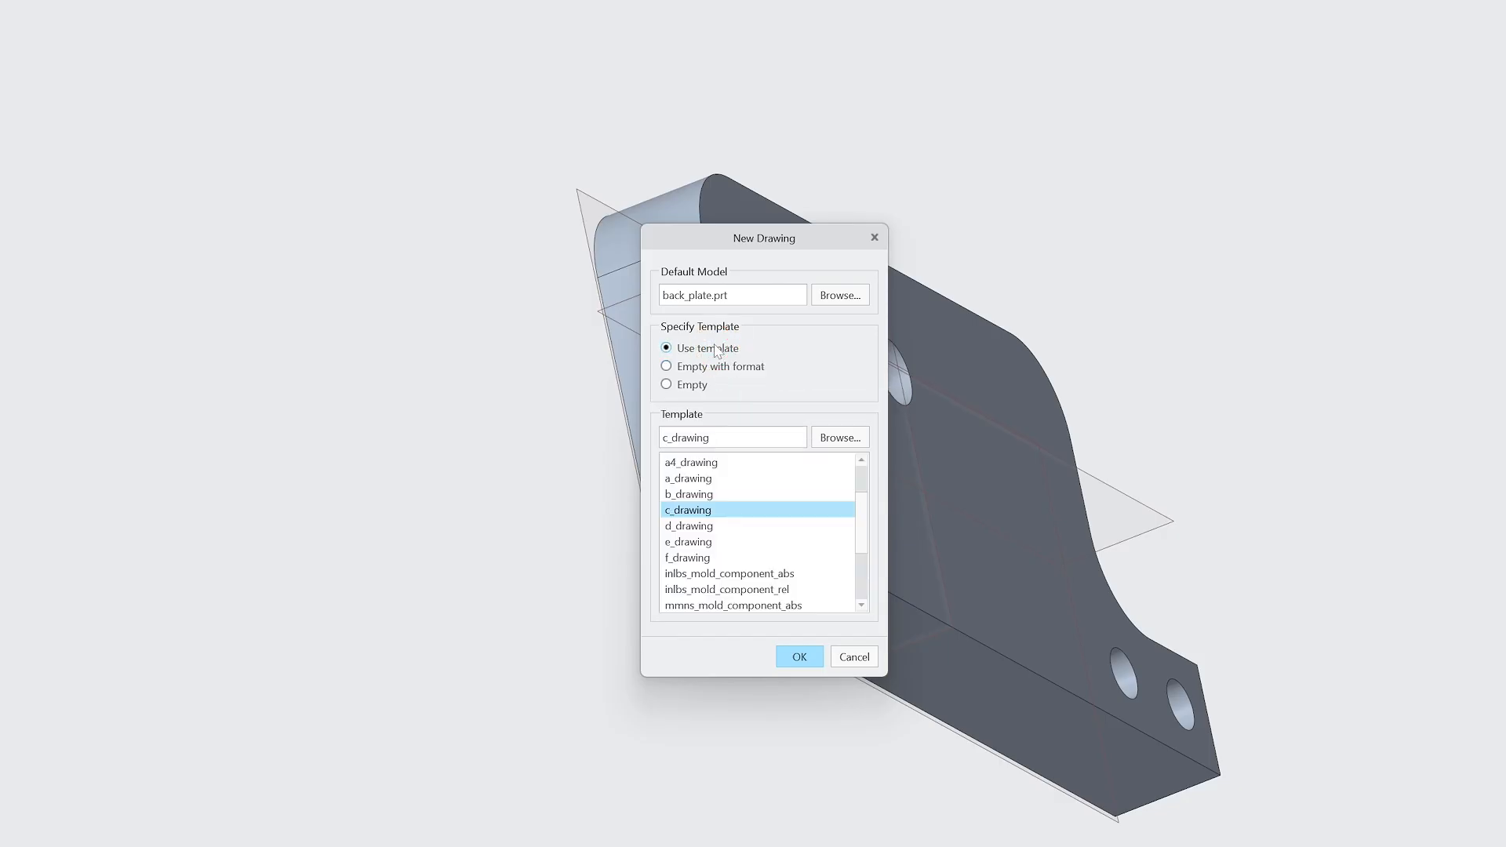
left_click(702, 541)
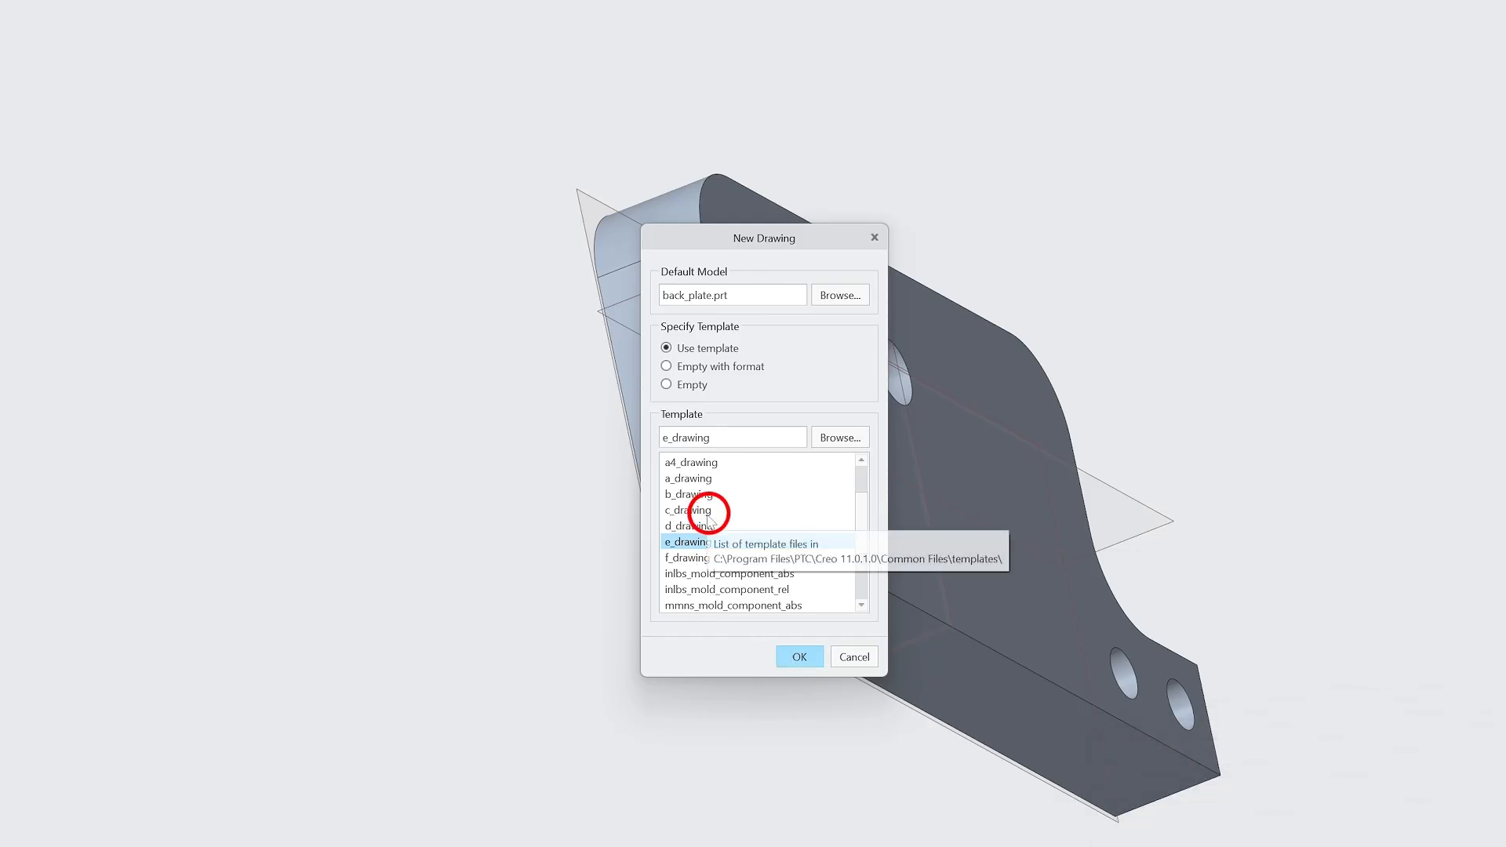
left_click(797, 655)
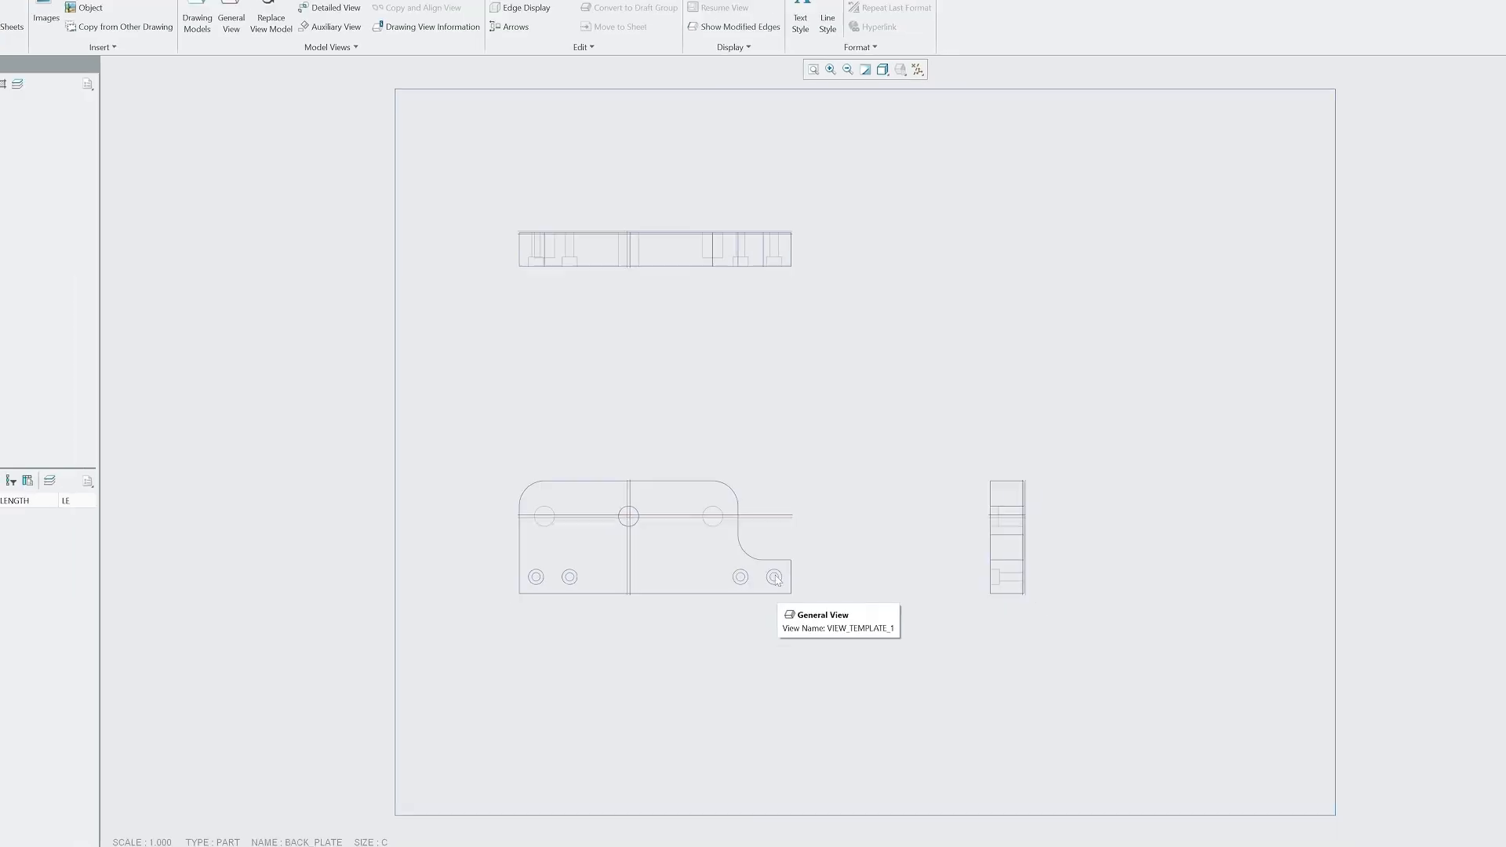
Check the top, right and front views, then close the drawing to return to BACK_PLATE.
left_click(561, 244)
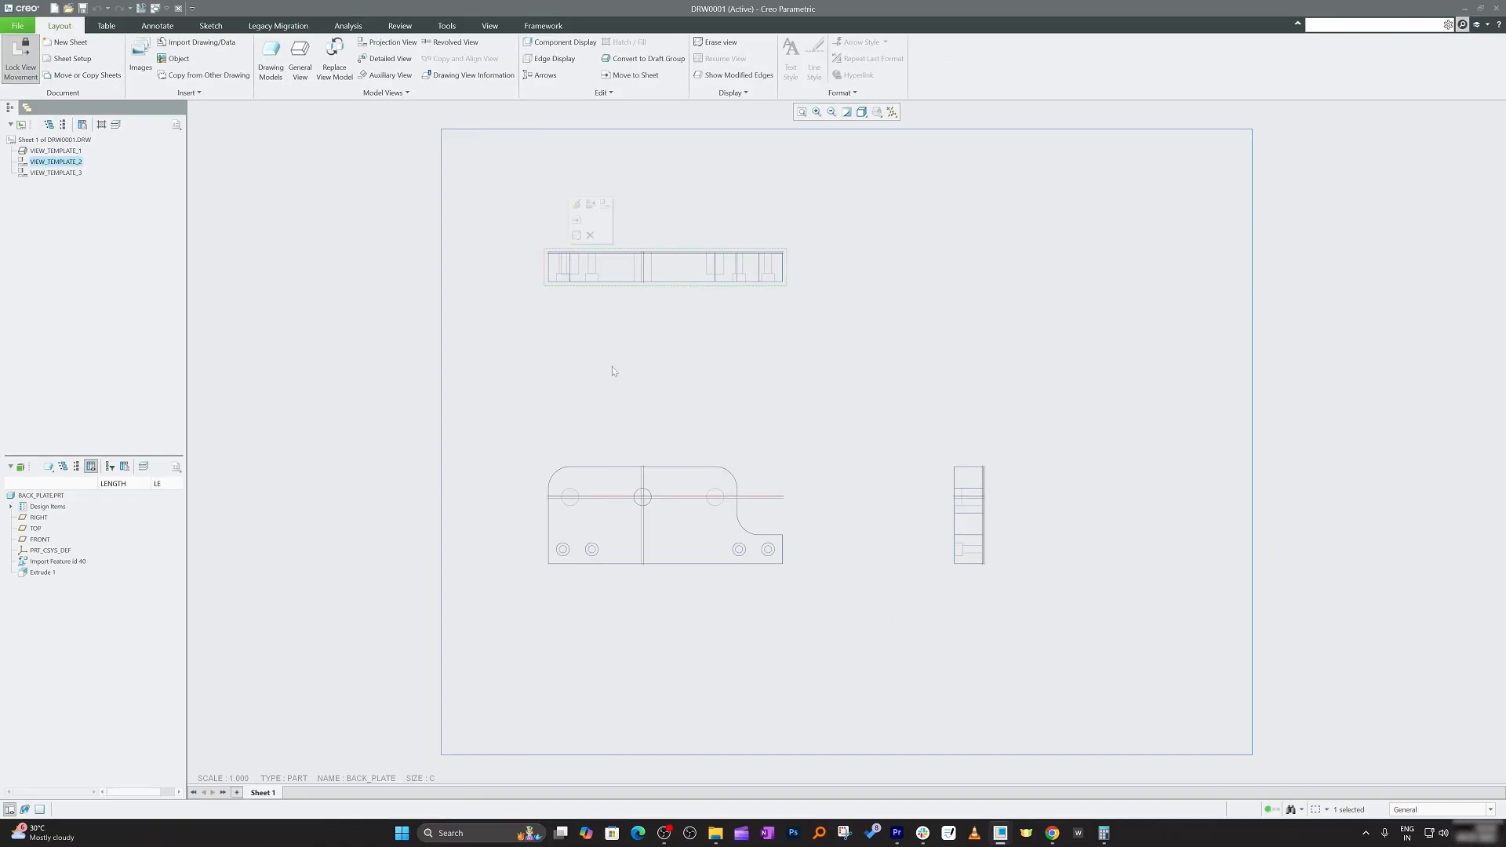
left_click(955, 511)
left_click(699, 508)
left_click(680, 322)
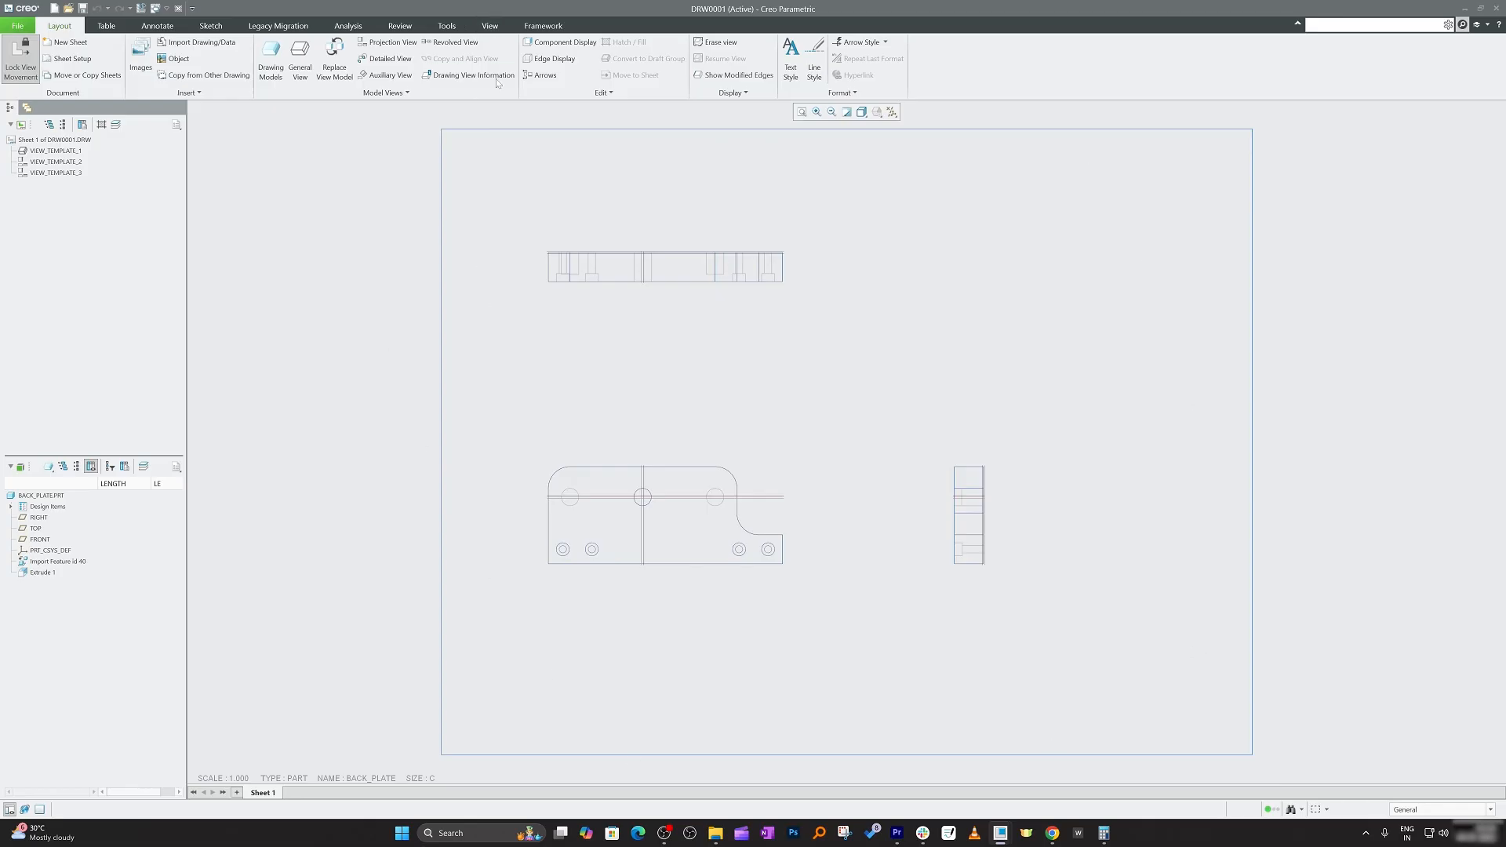
left_click(503, 32)
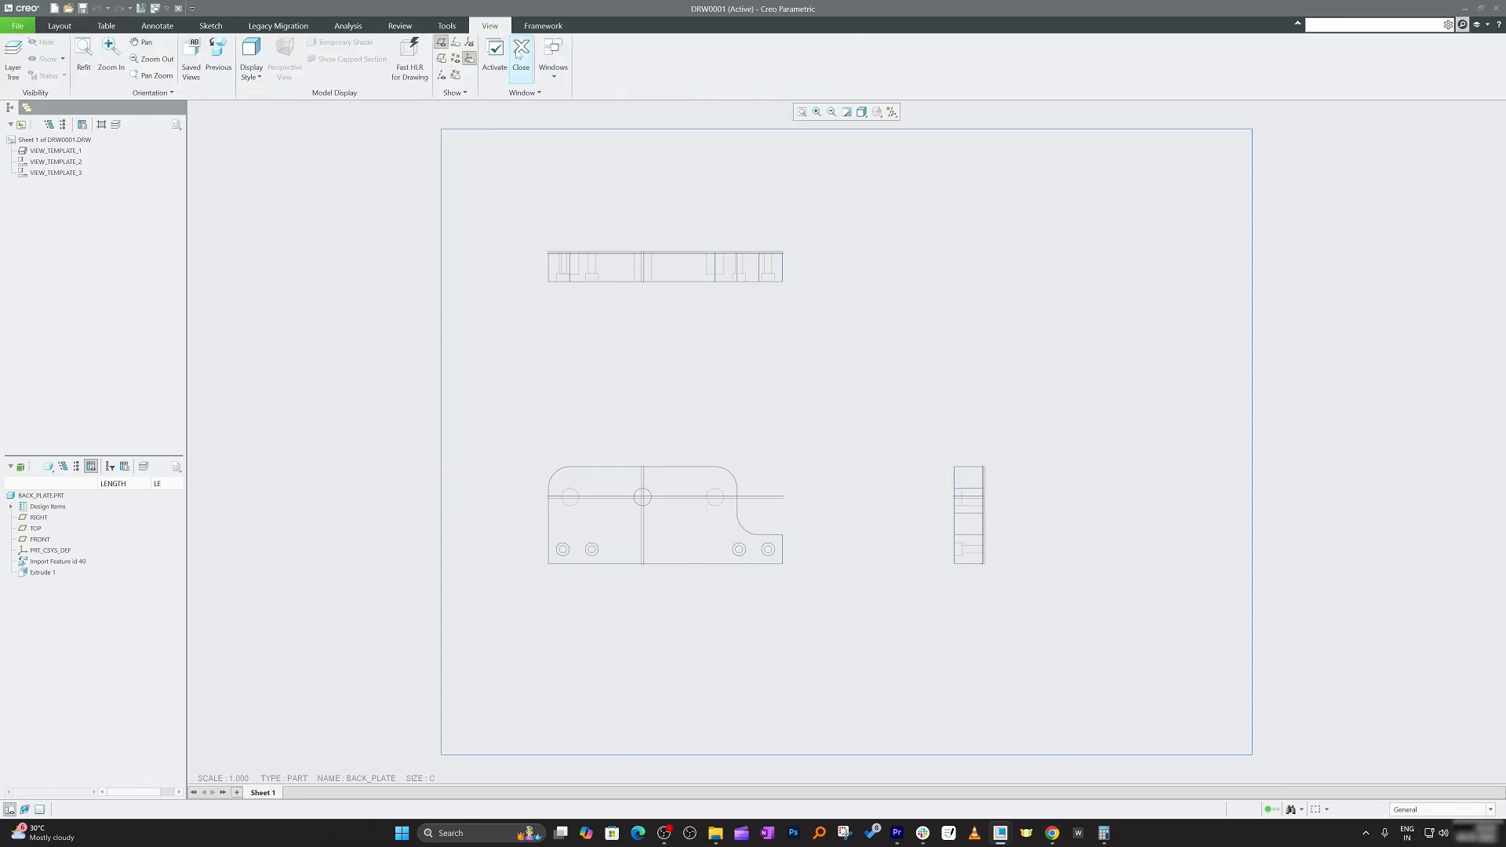
left_click(518, 58)
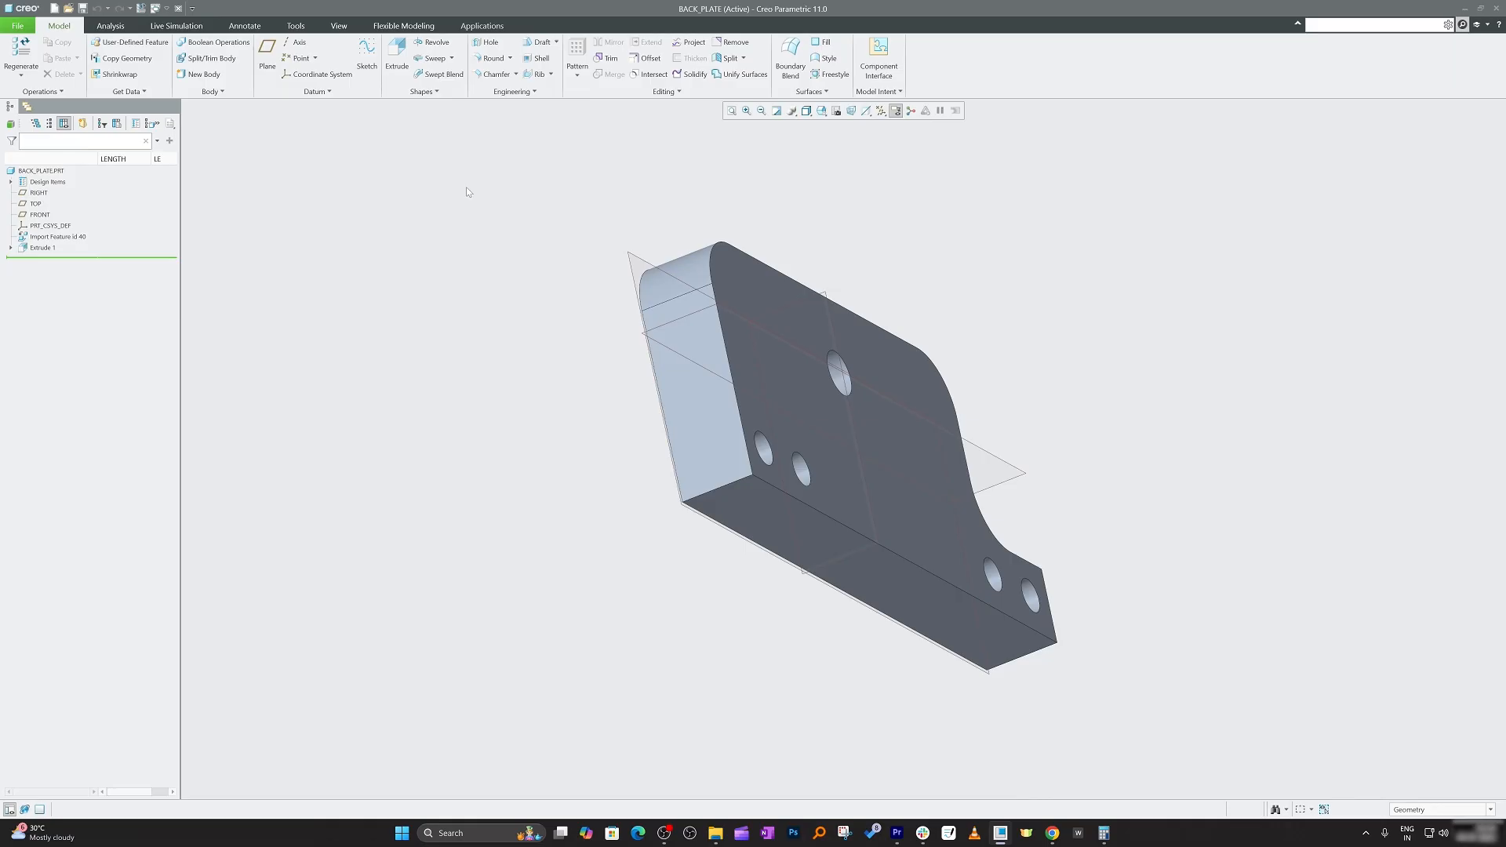
Create a new Format file named xyz_A4.
left_click(22, 23)
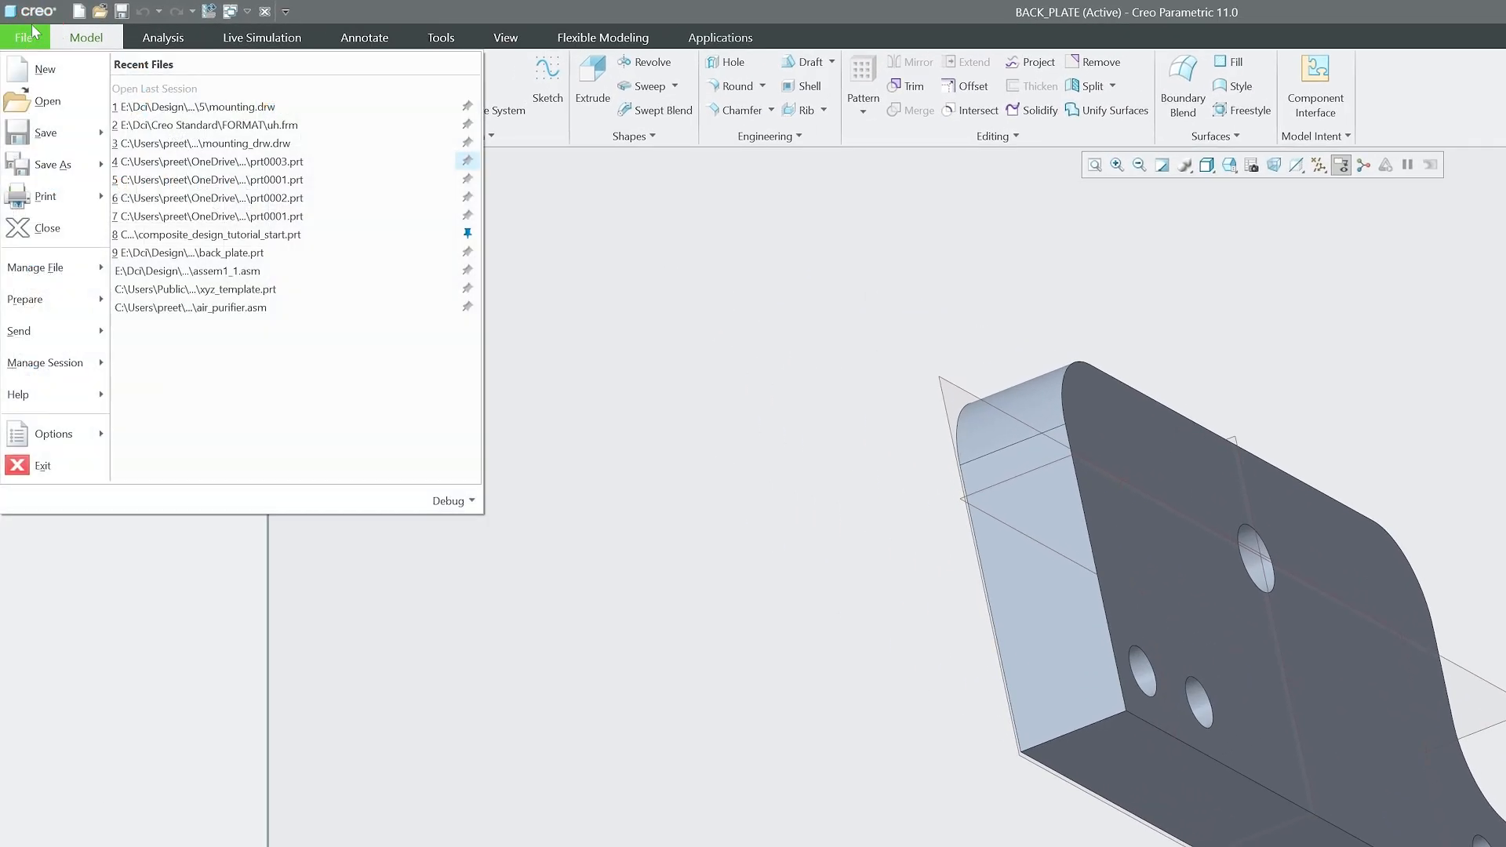
left_click(44, 70)
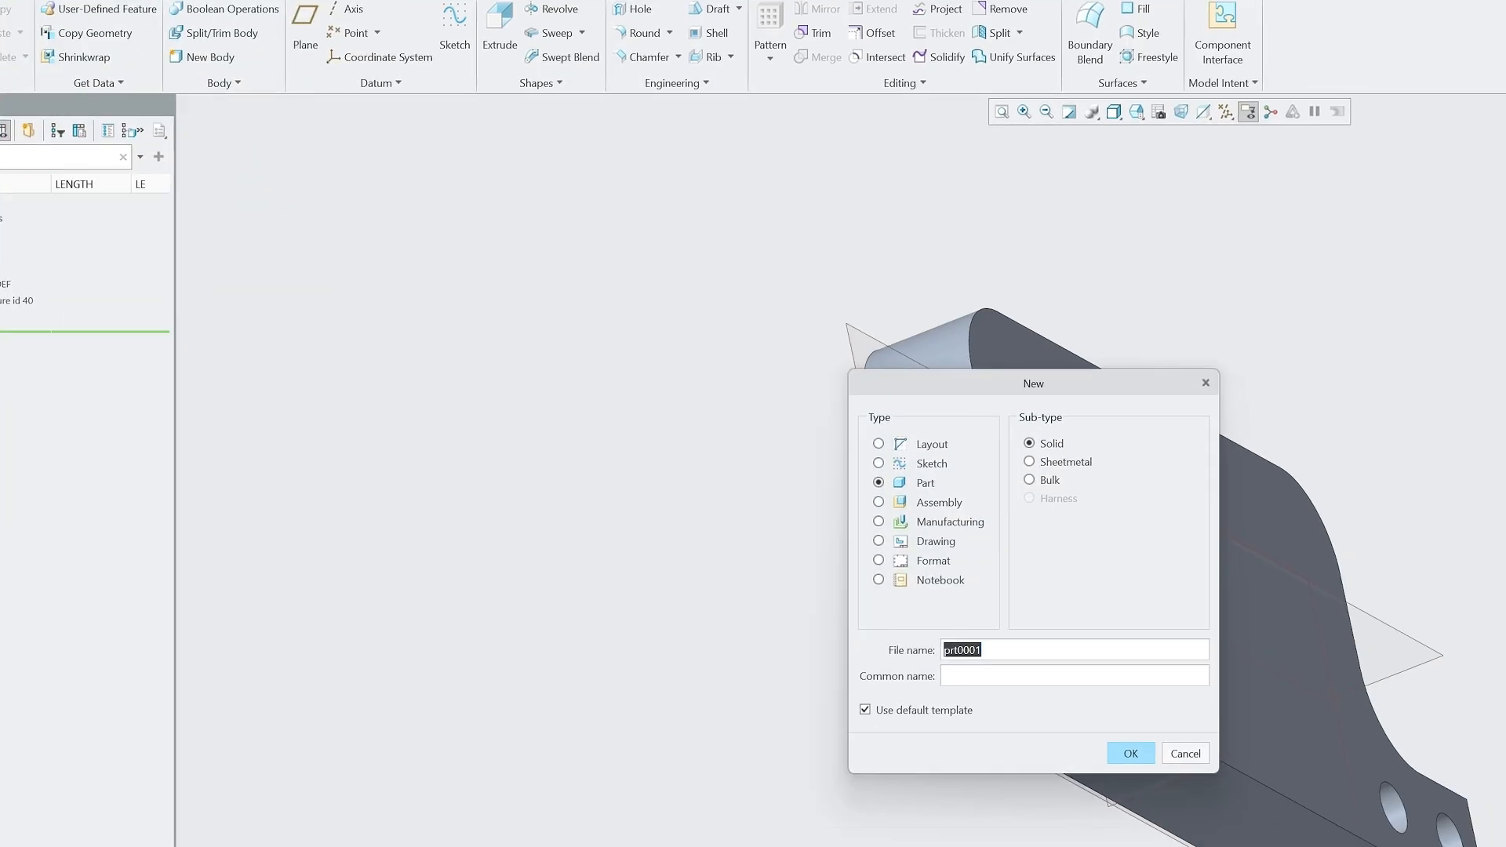
left_click(649, 393)
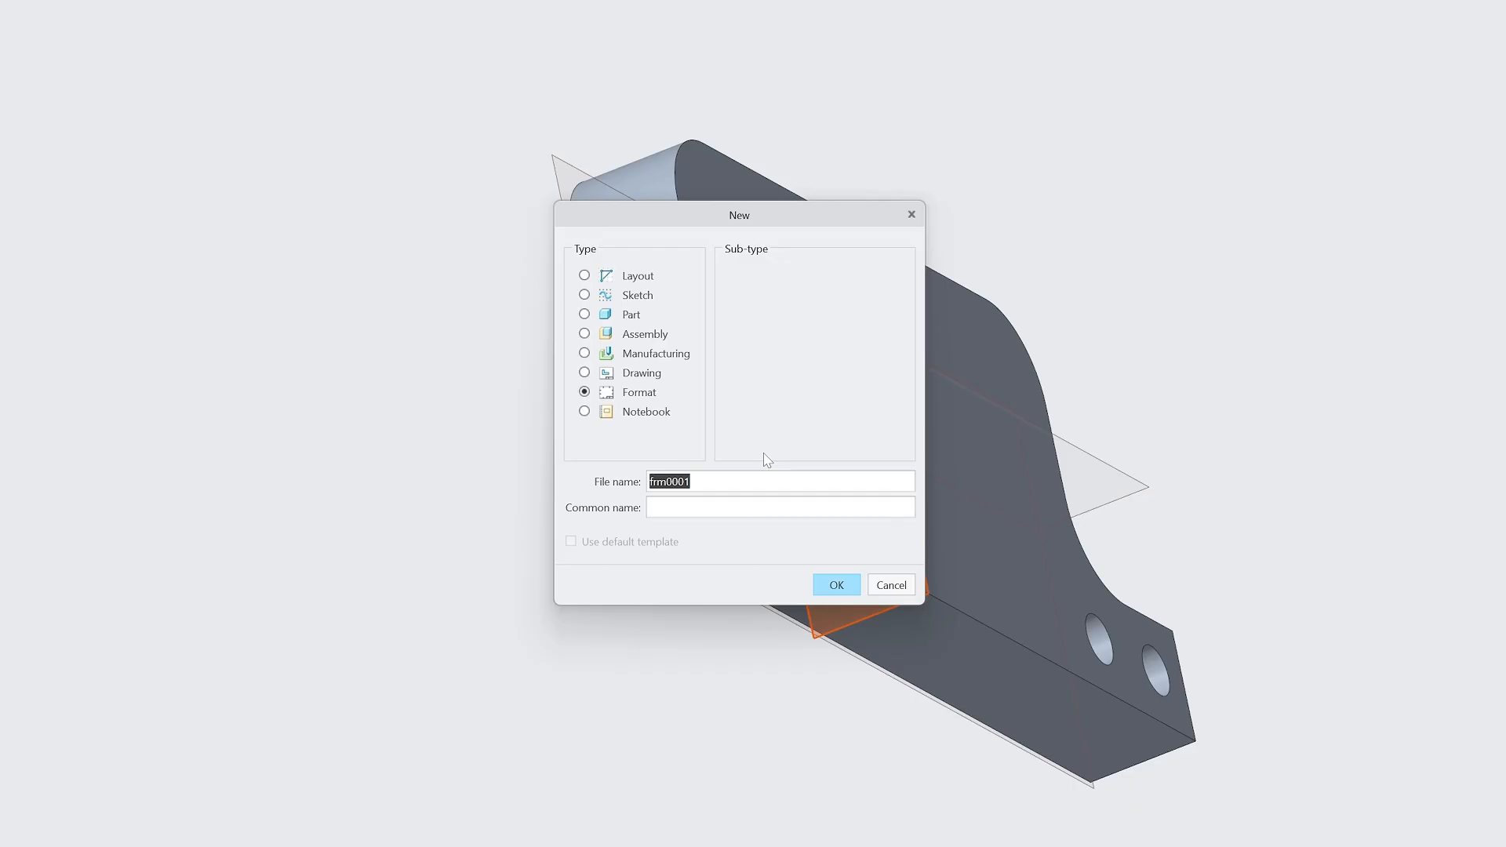
type("xyz")
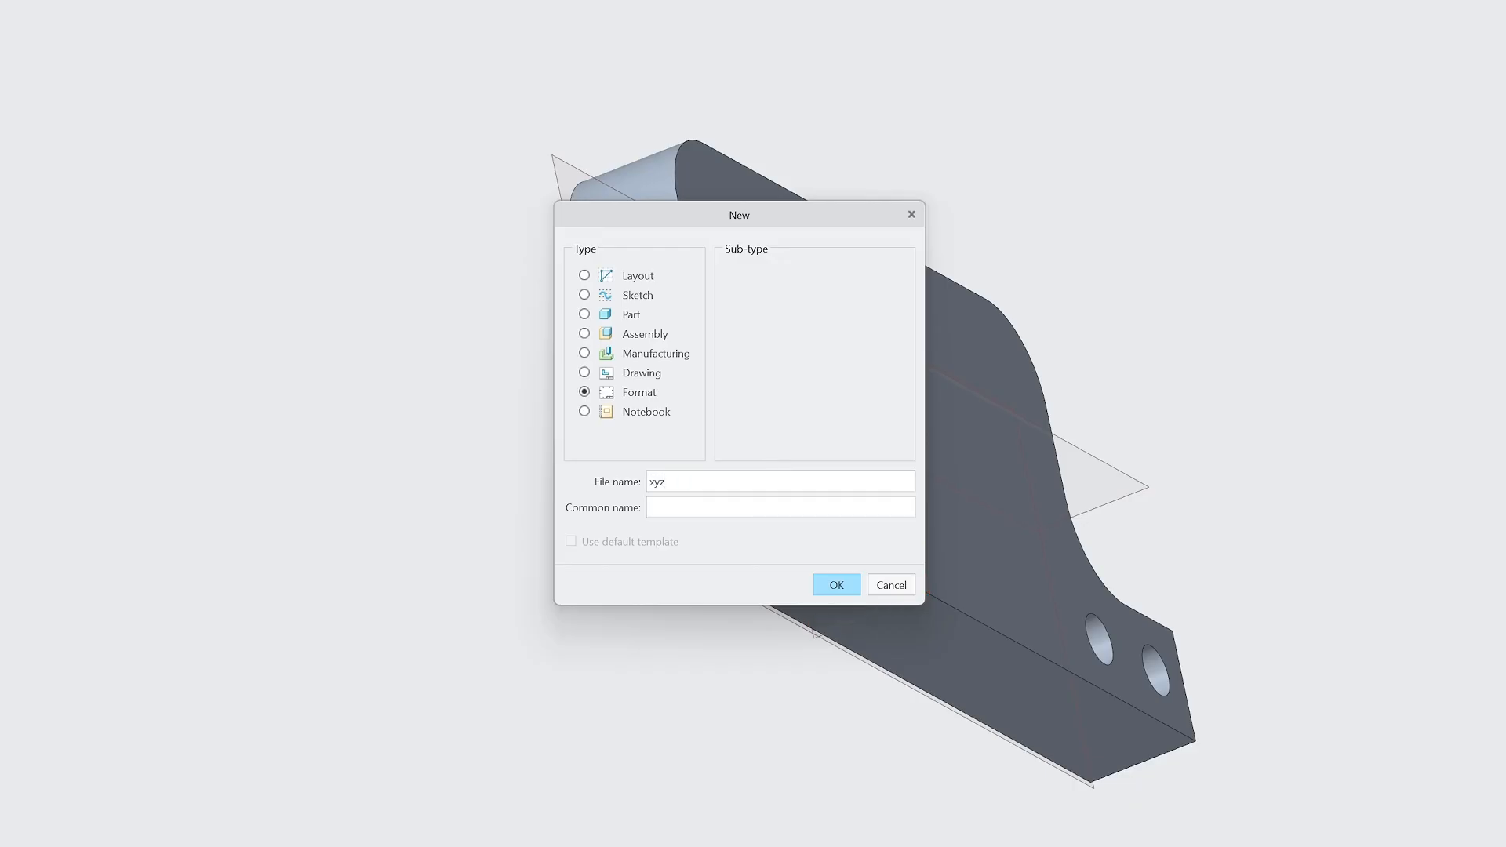
type("_A4")
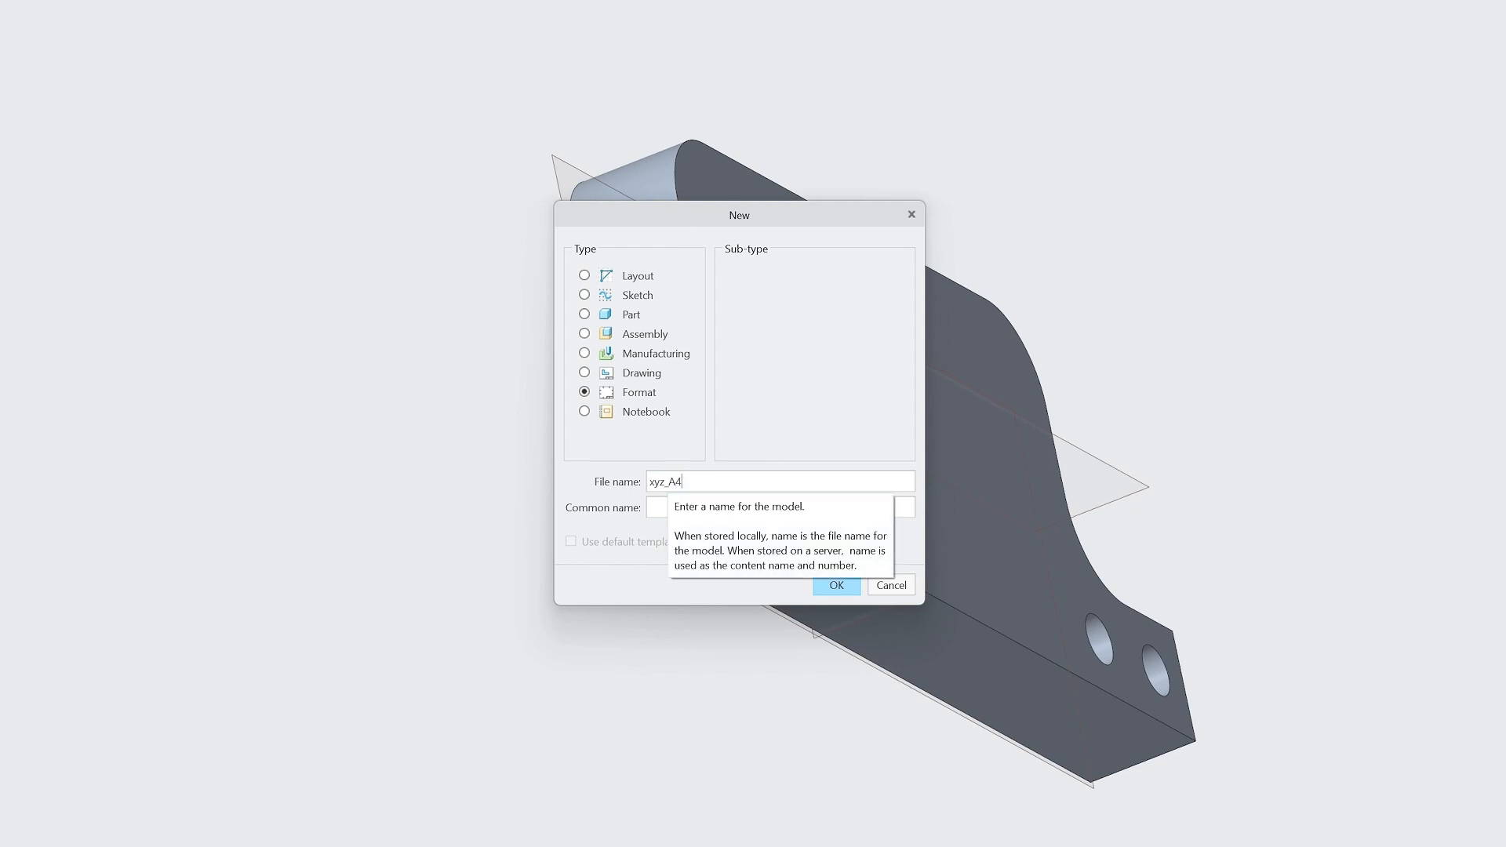
left_click(838, 585)
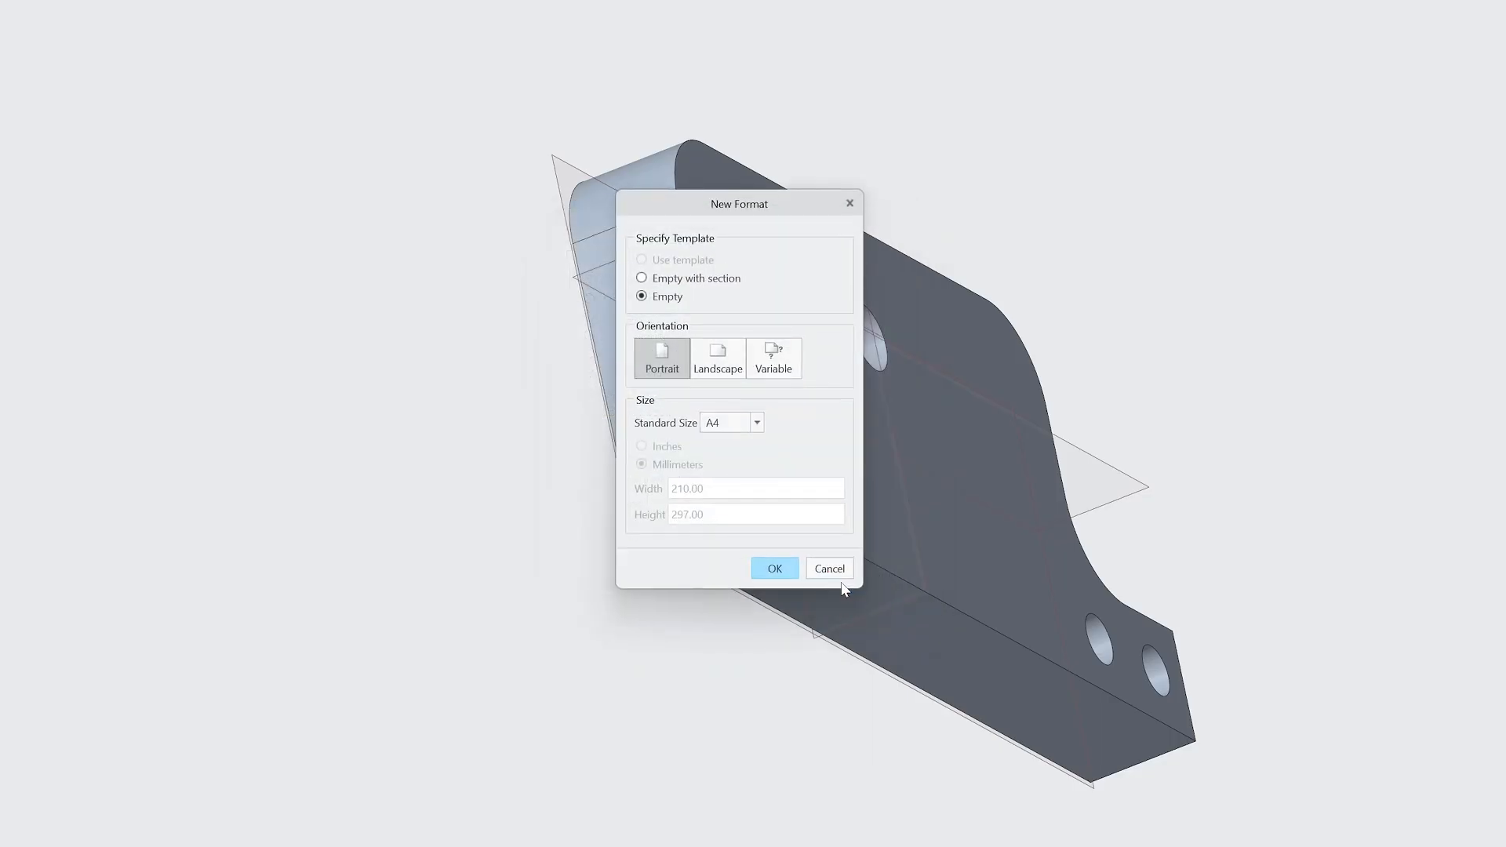
Set the empty format to a portrait A4 sheet in millimetres and confirm.
left_click(756, 423)
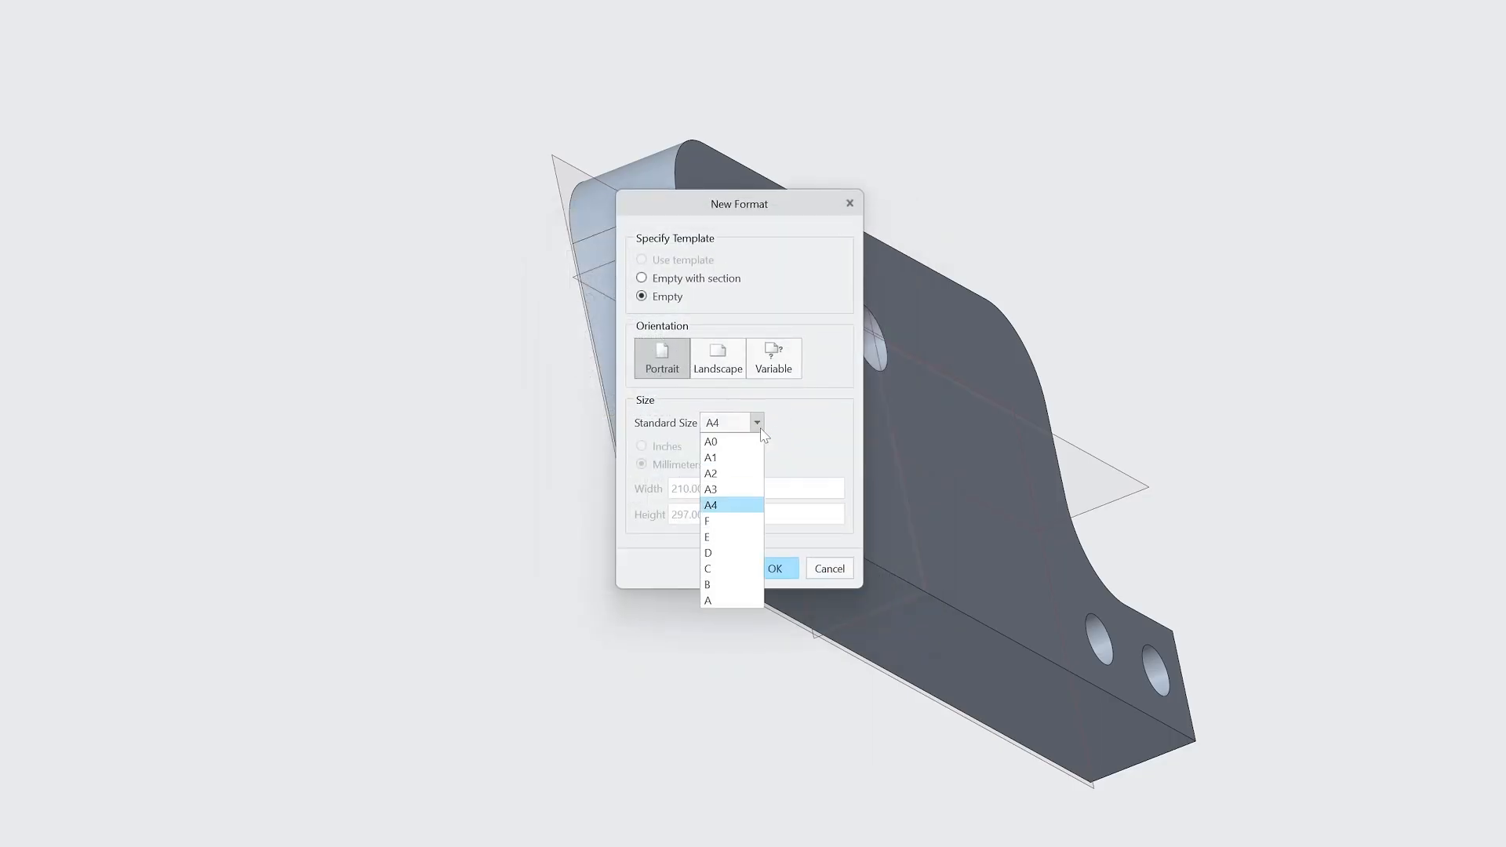
left_click(721, 508)
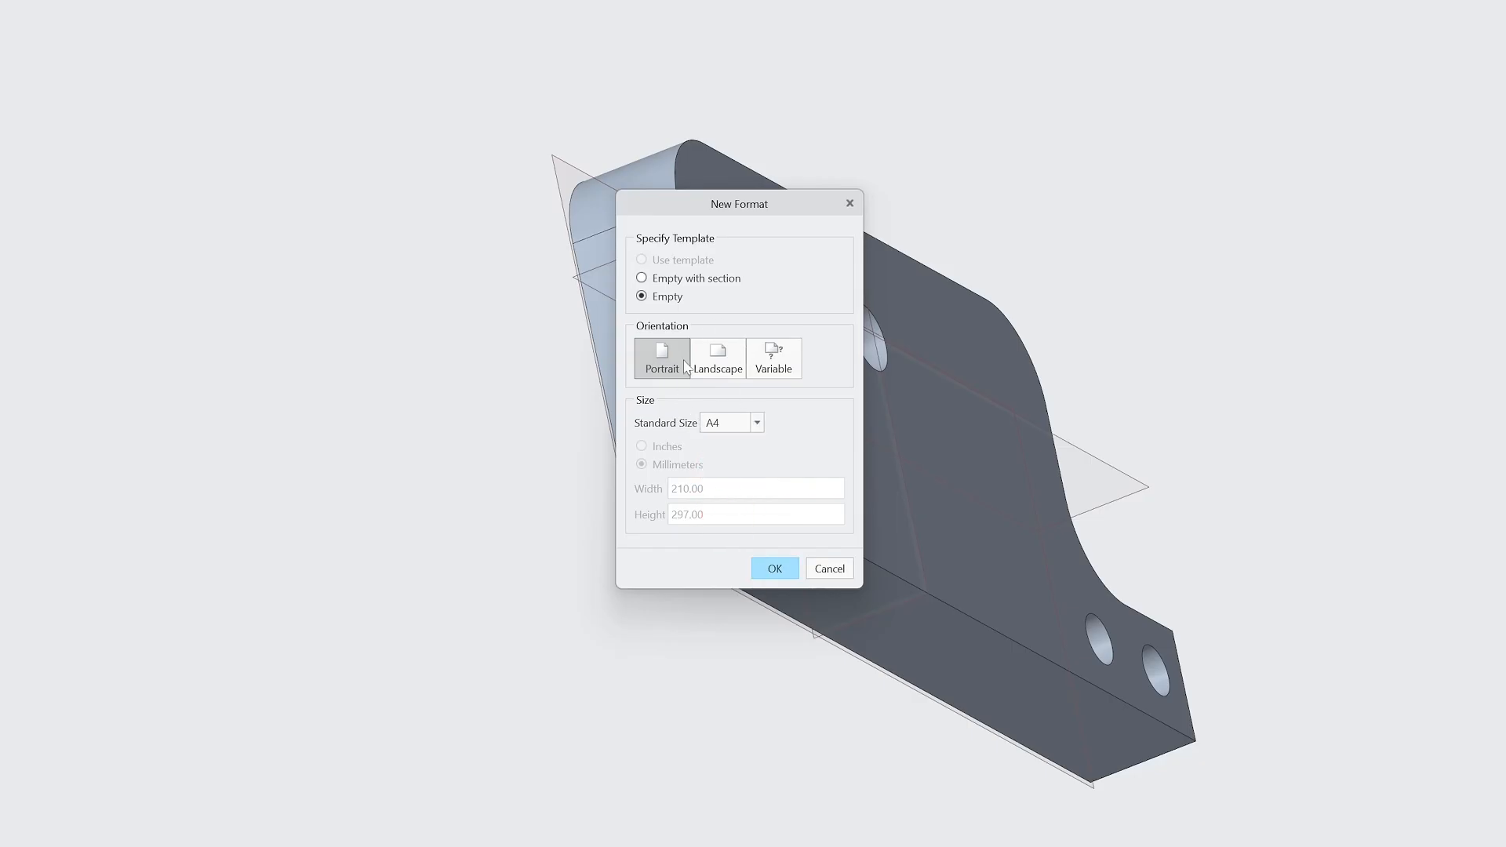
left_click(772, 363)
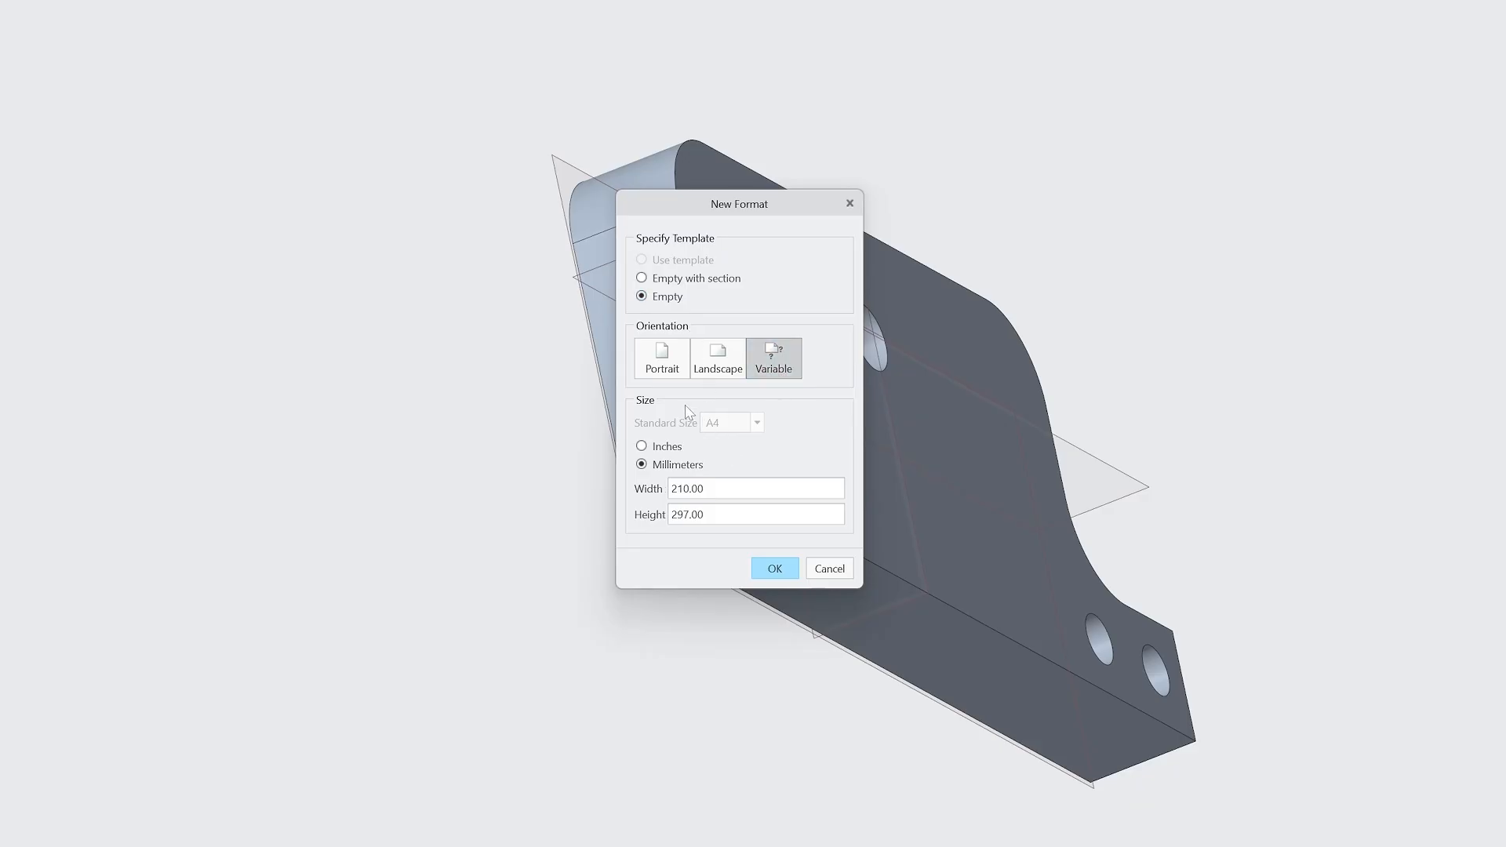
left_click(642, 446)
left_click(651, 463)
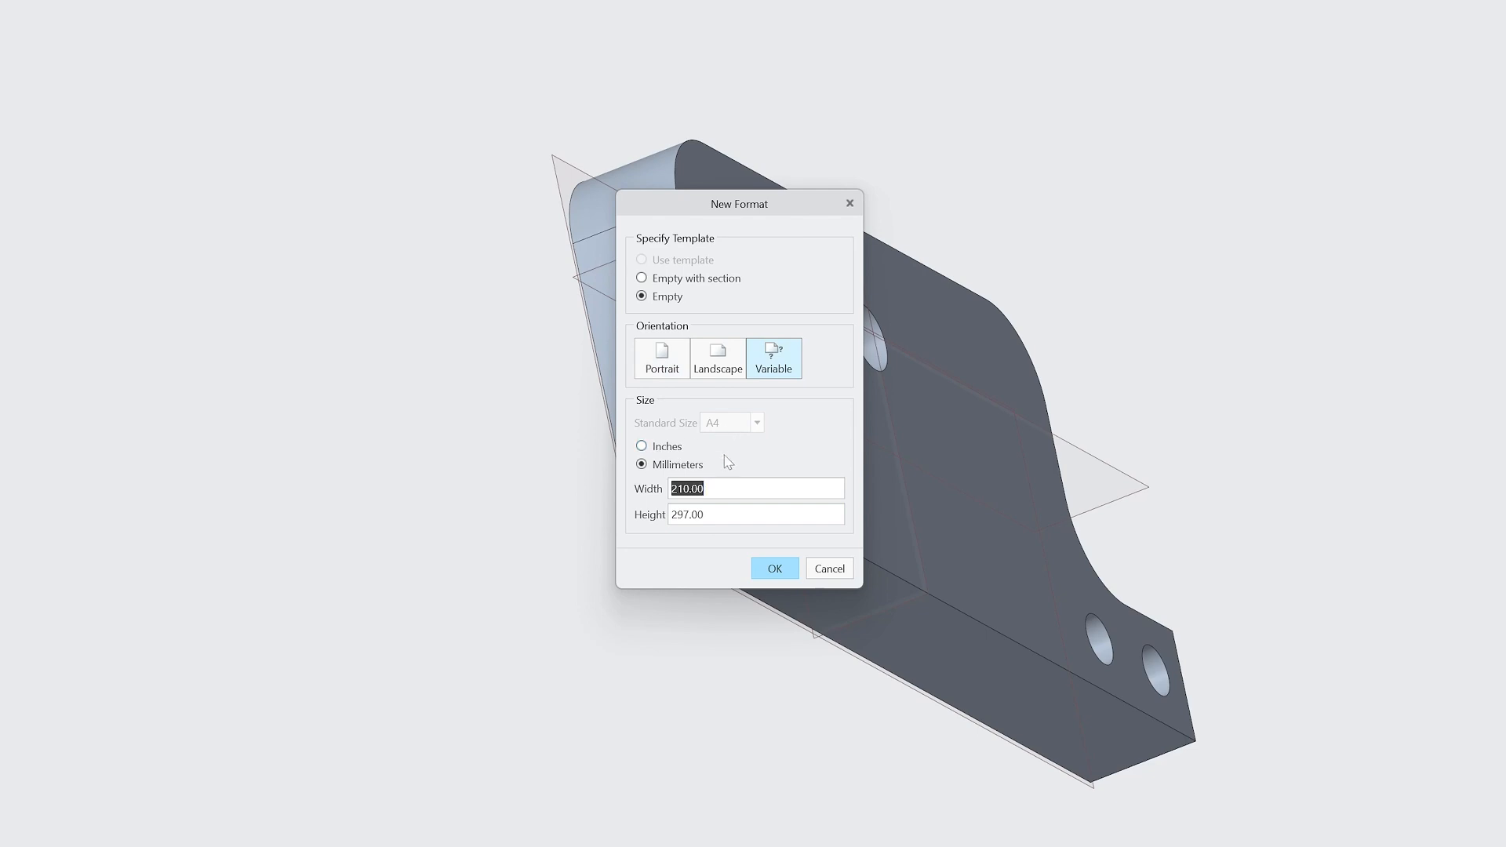
left_click(643, 446)
left_click(651, 463)
left_click(674, 351)
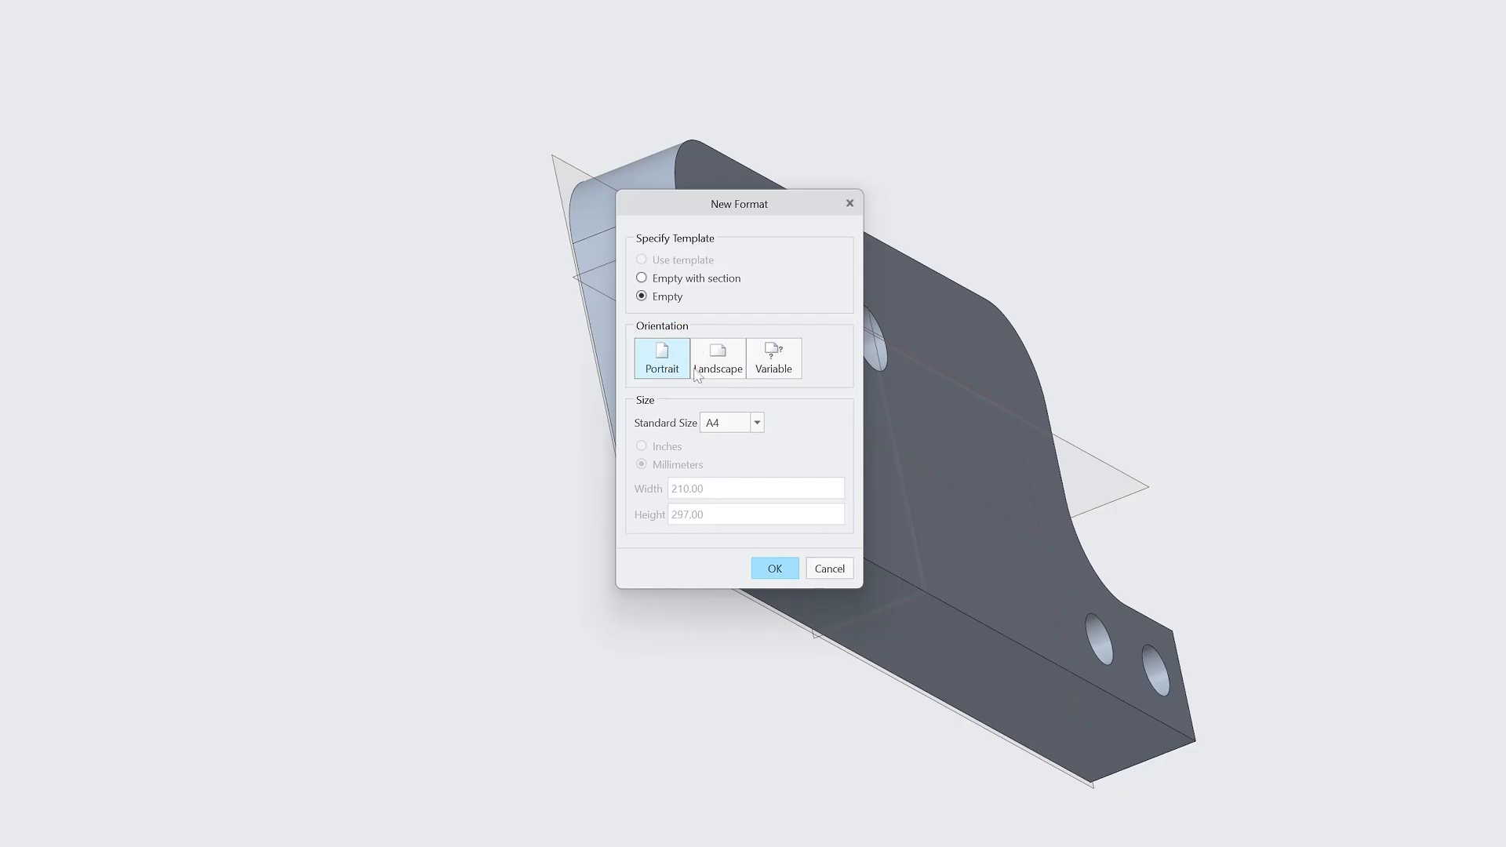
left_click(775, 567)
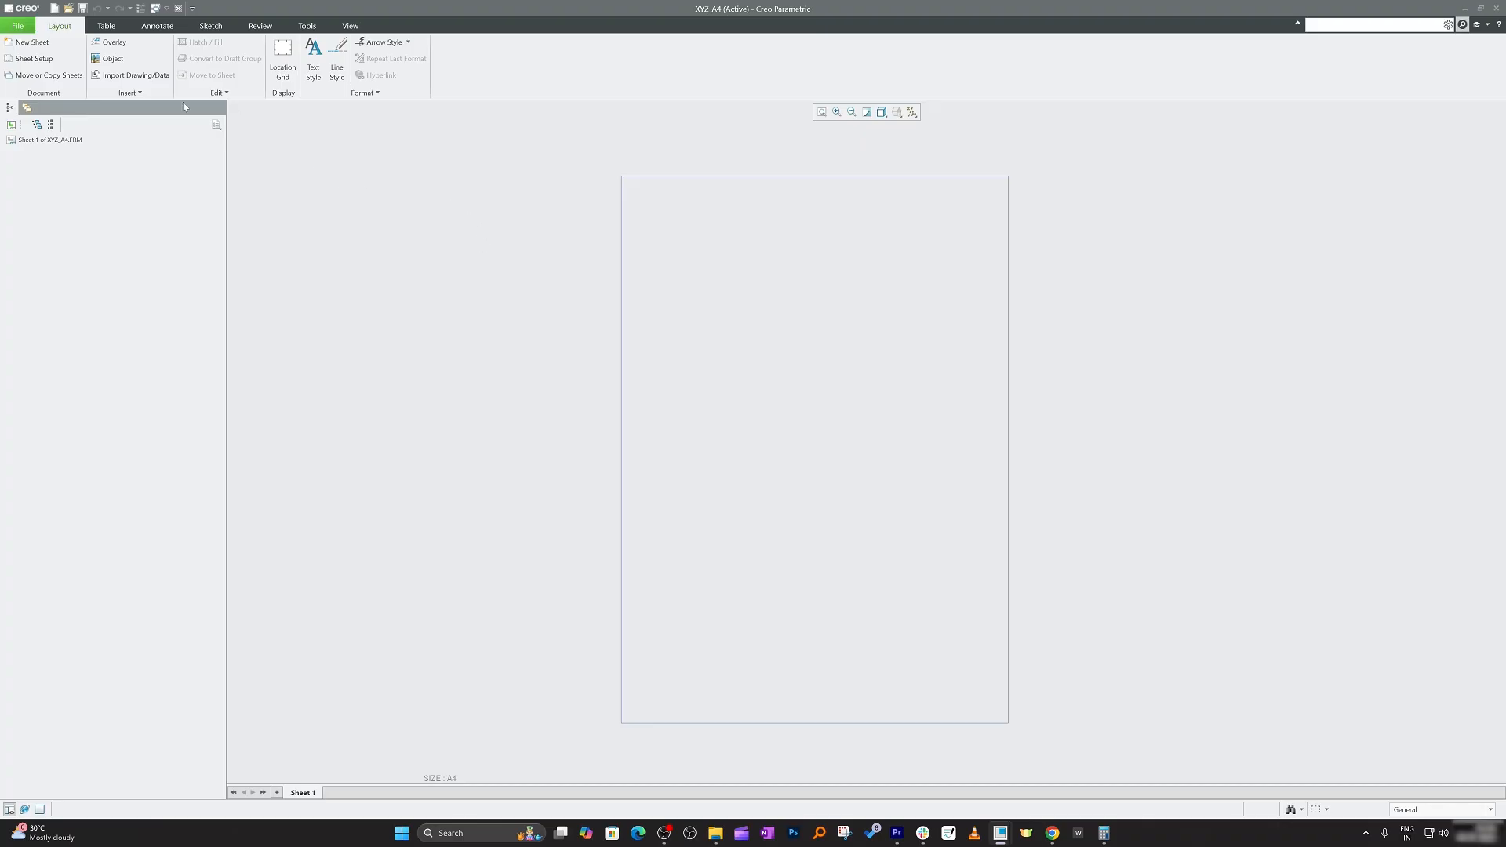
Browse the FORMAT folder for DXF files, then abandon the first import attempt.
left_click(131, 78)
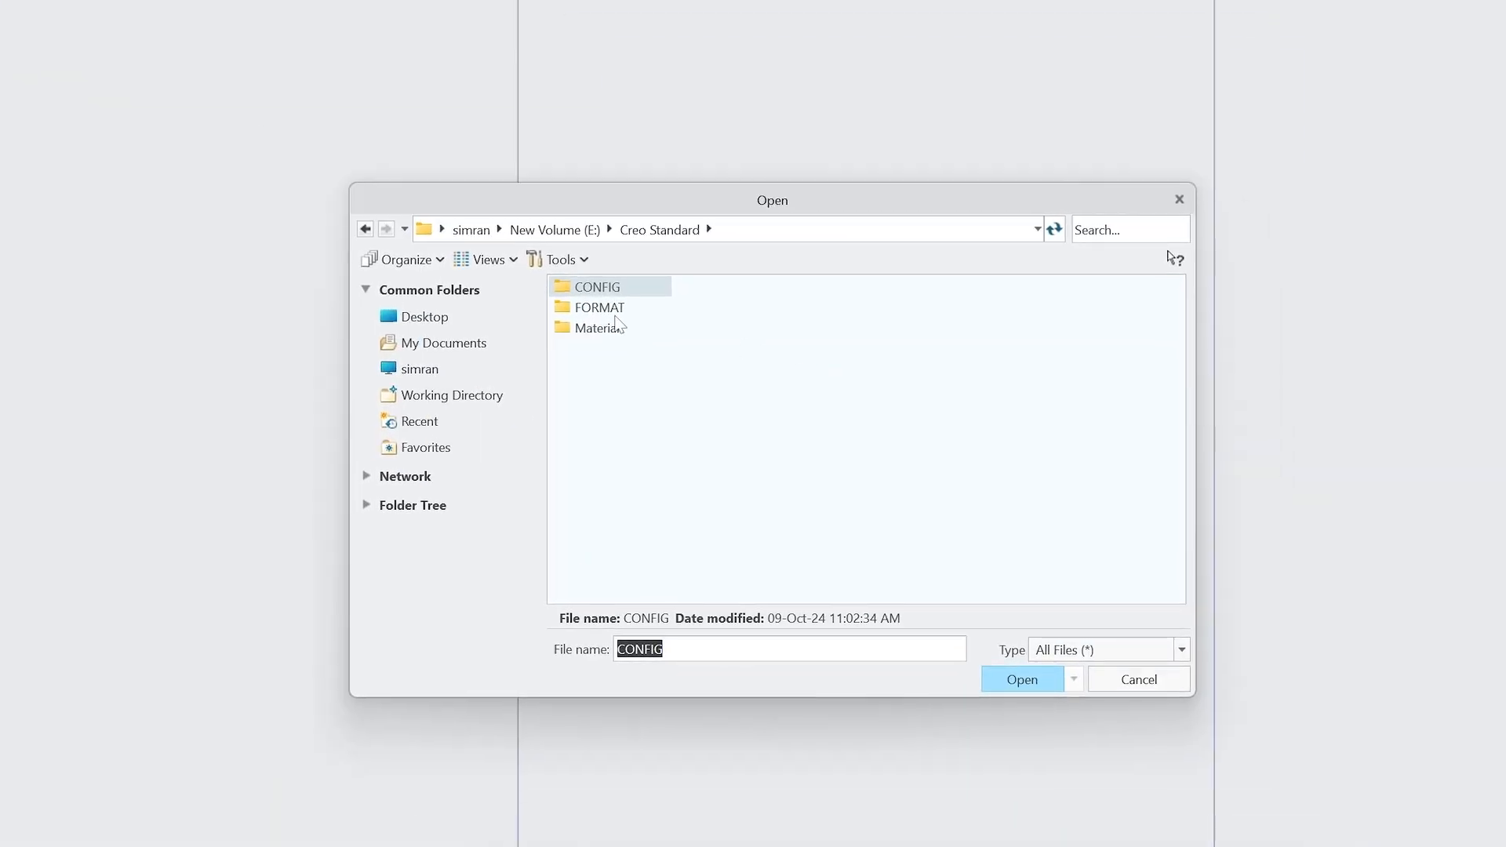
double_click(612, 308)
left_click(1127, 651)
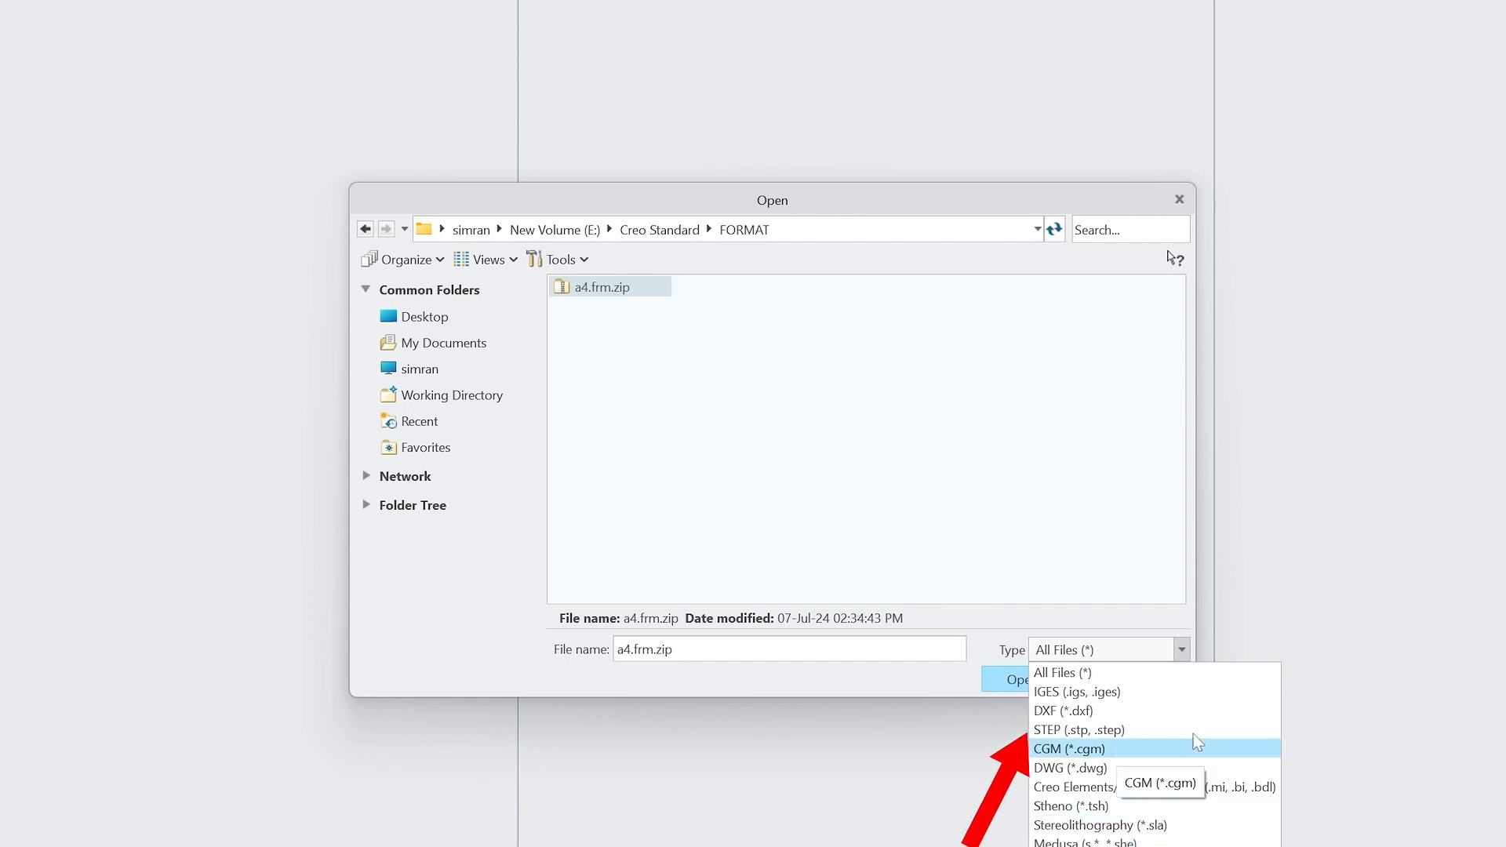
left_click(1150, 712)
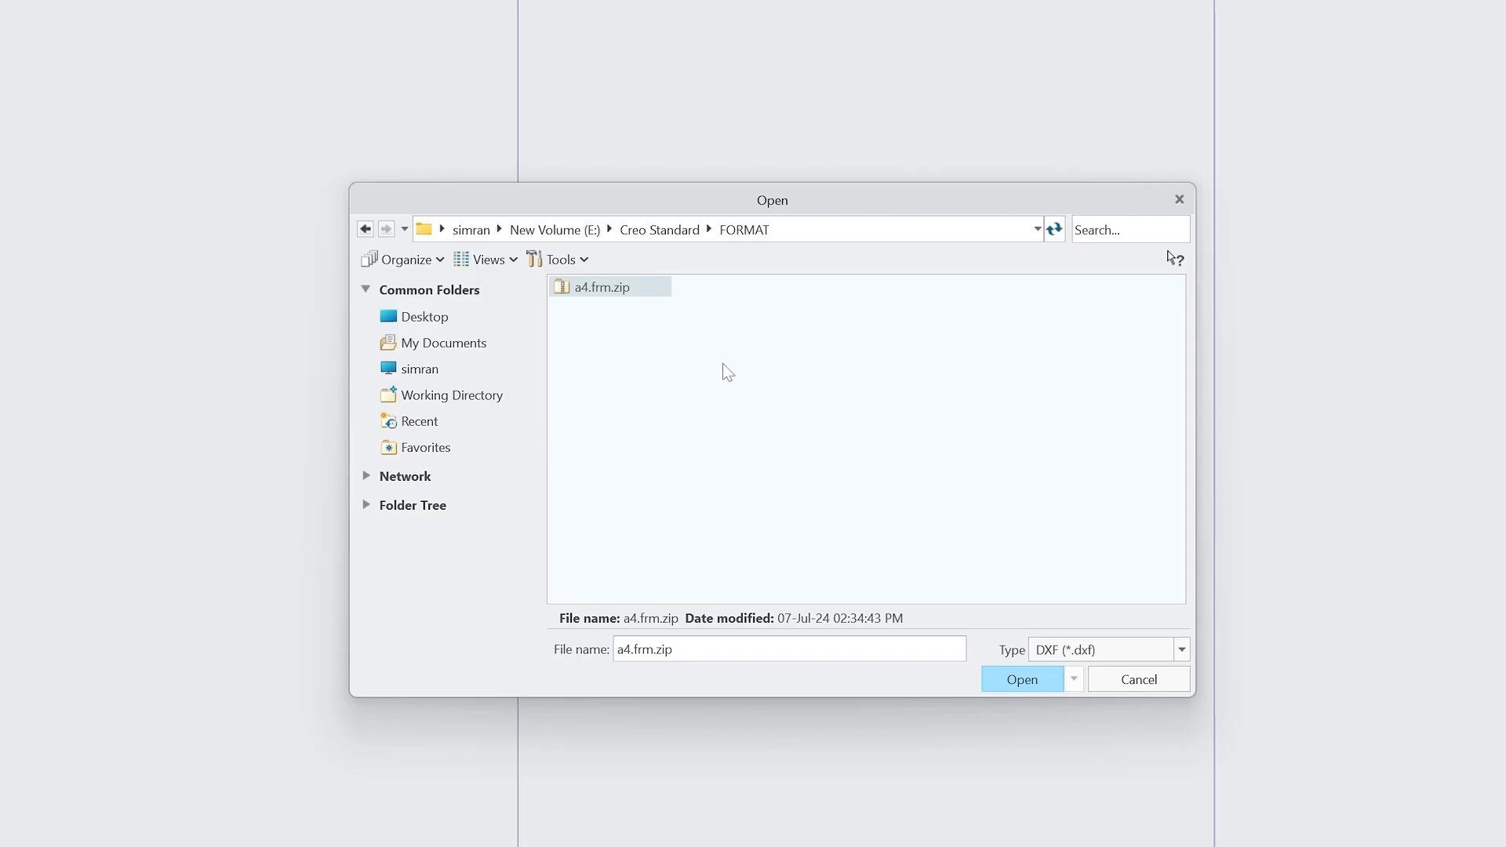
left_click(1151, 681)
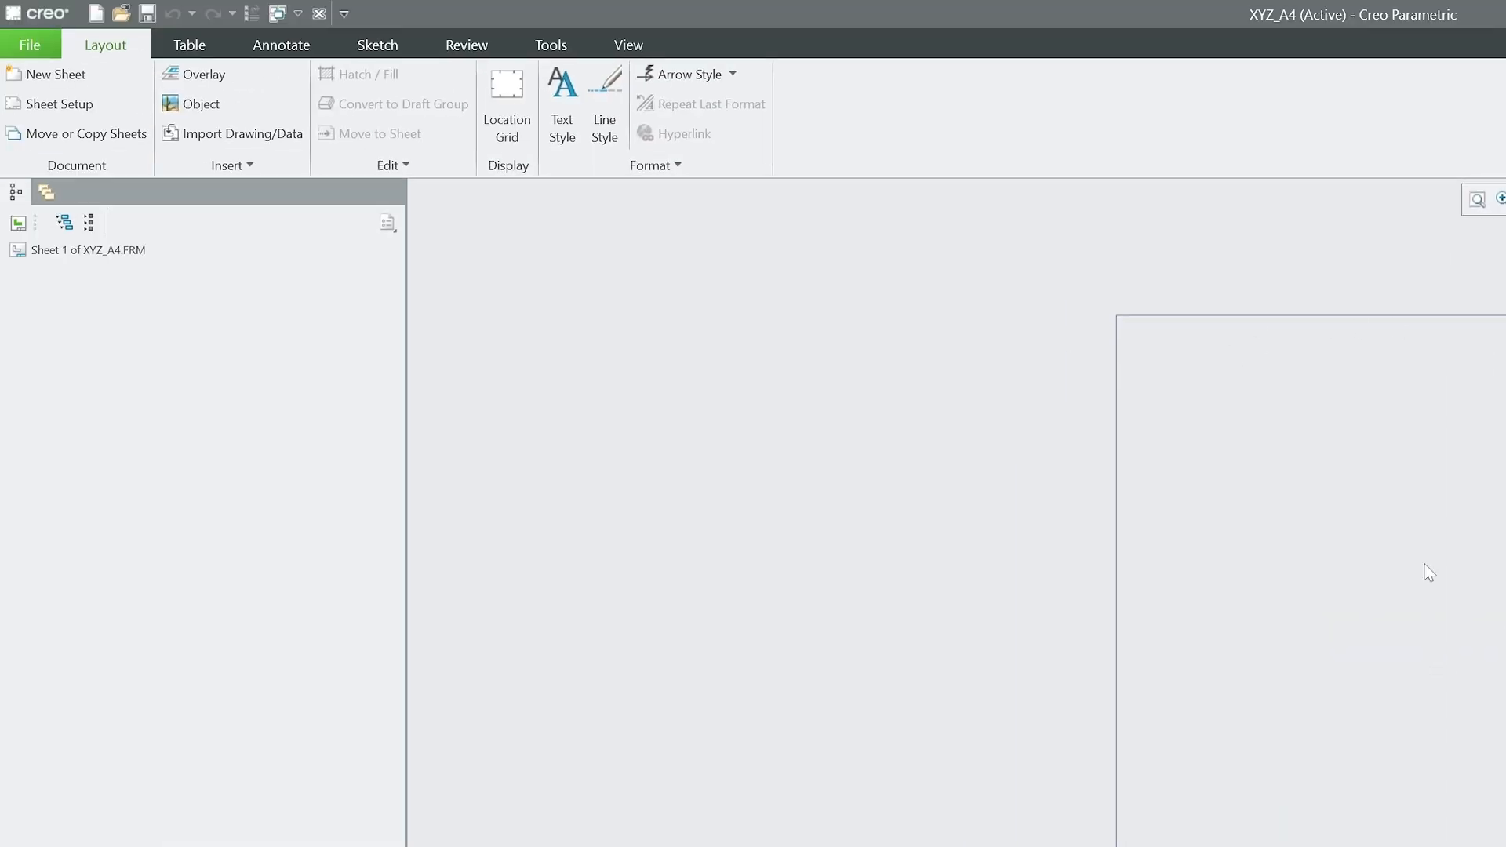
Import uh.dxf with default options, moving its bottom-left corner to the origin.
left_click(256, 126)
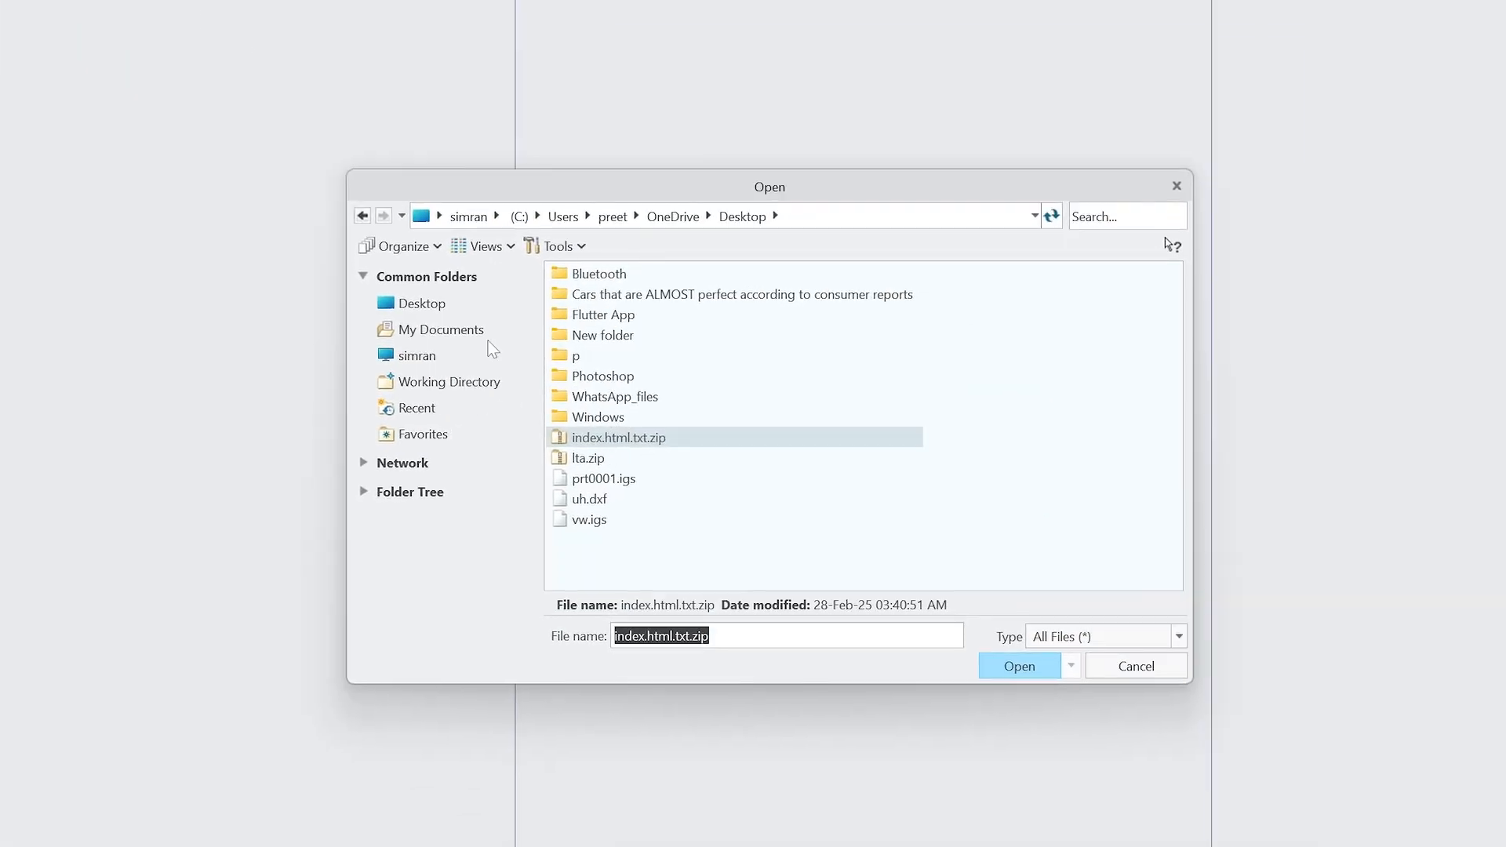
left_click(618, 500)
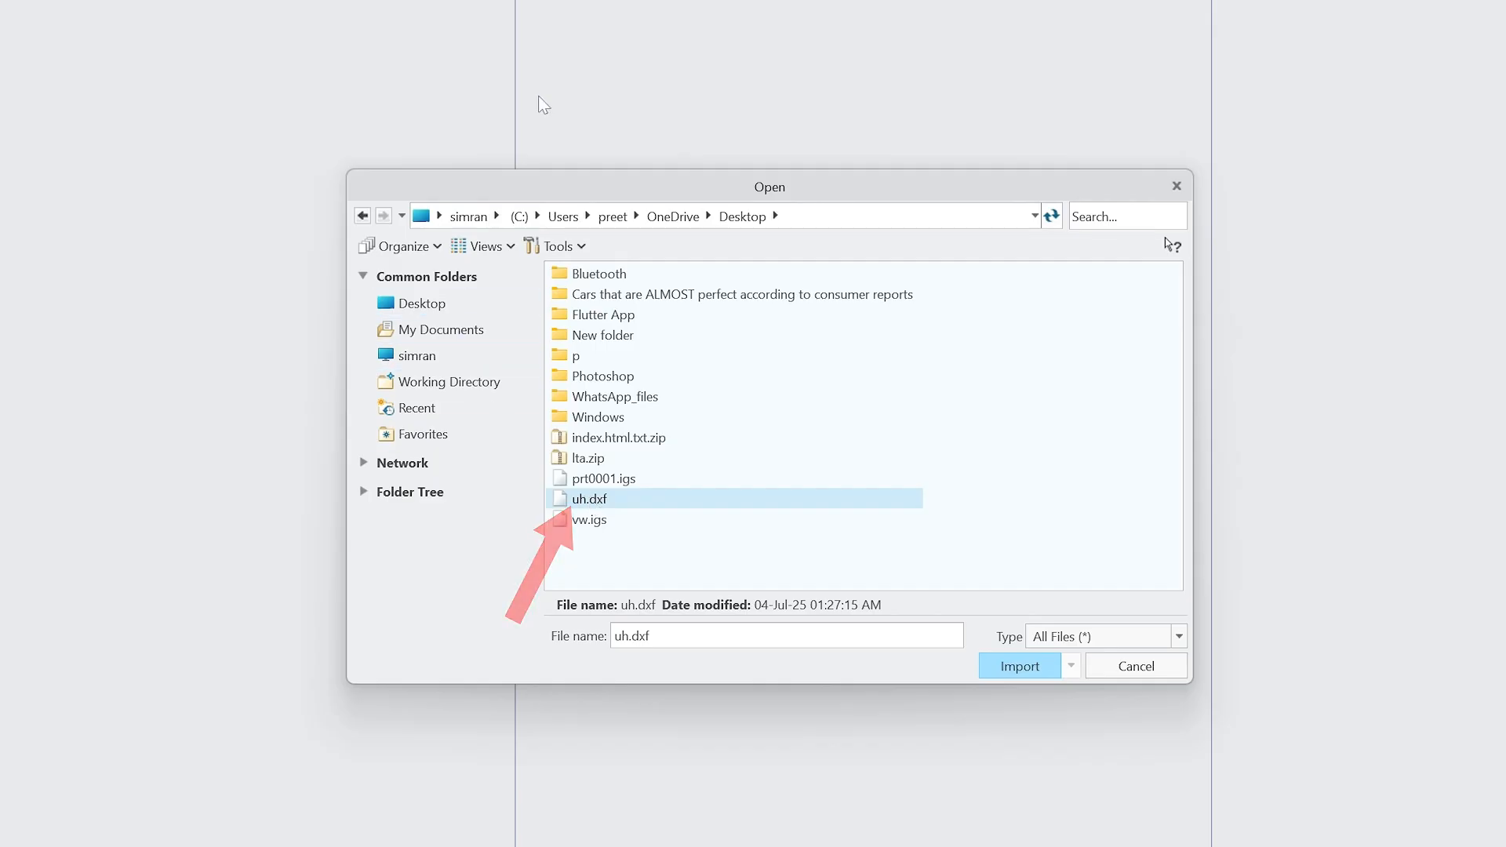
left_click(1043, 666)
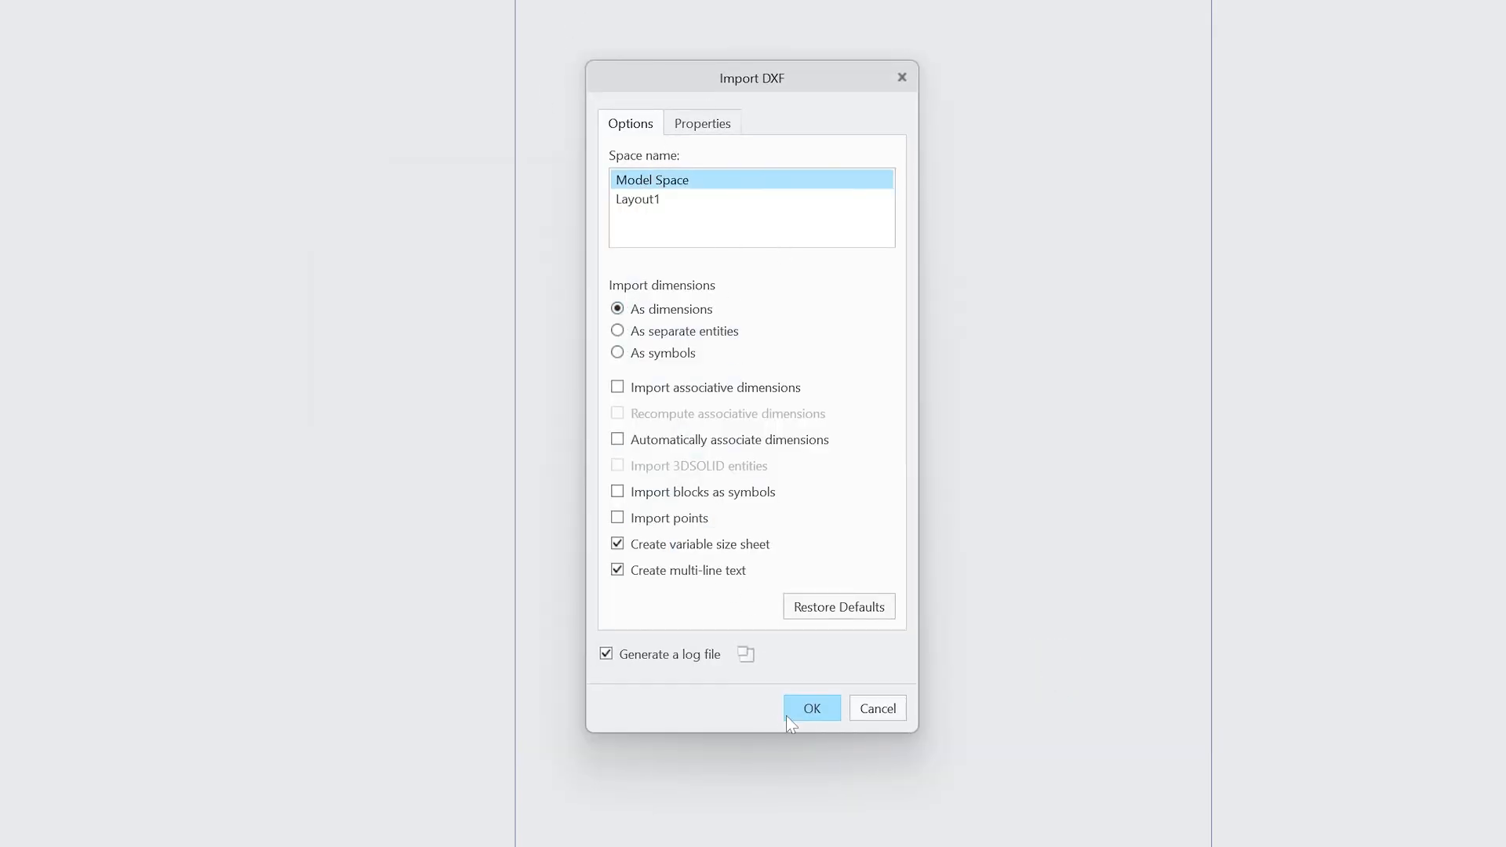
left_click(812, 708)
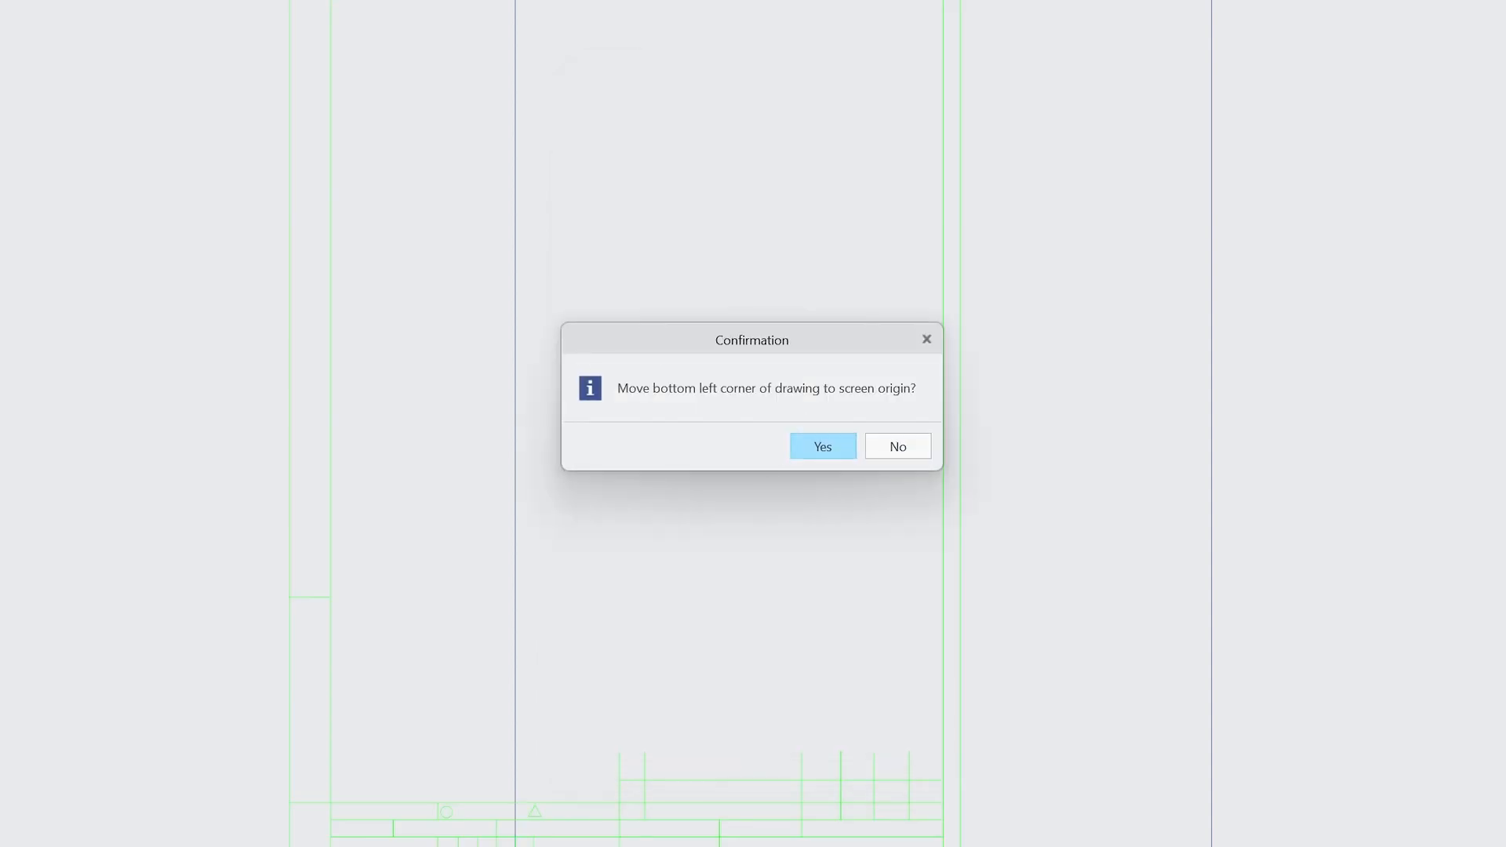
left_click(846, 444)
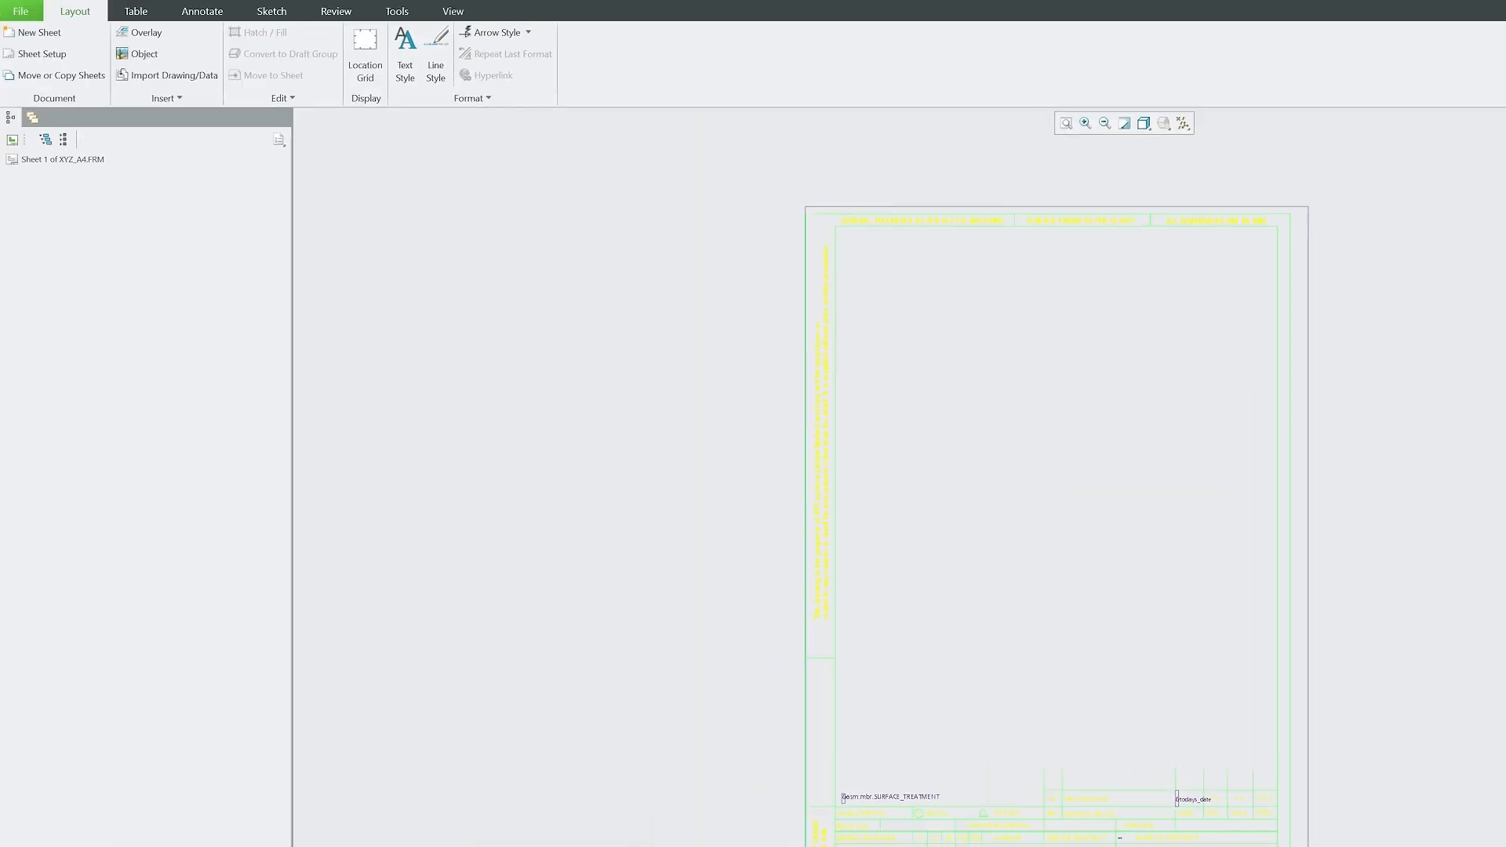
Zoom around the sheet and box-select the entire imported border and title block.
scroll(1286, 840, "down", 5)
scroll(1169, 734, "up", 4)
scroll(690, 719, "up", 3)
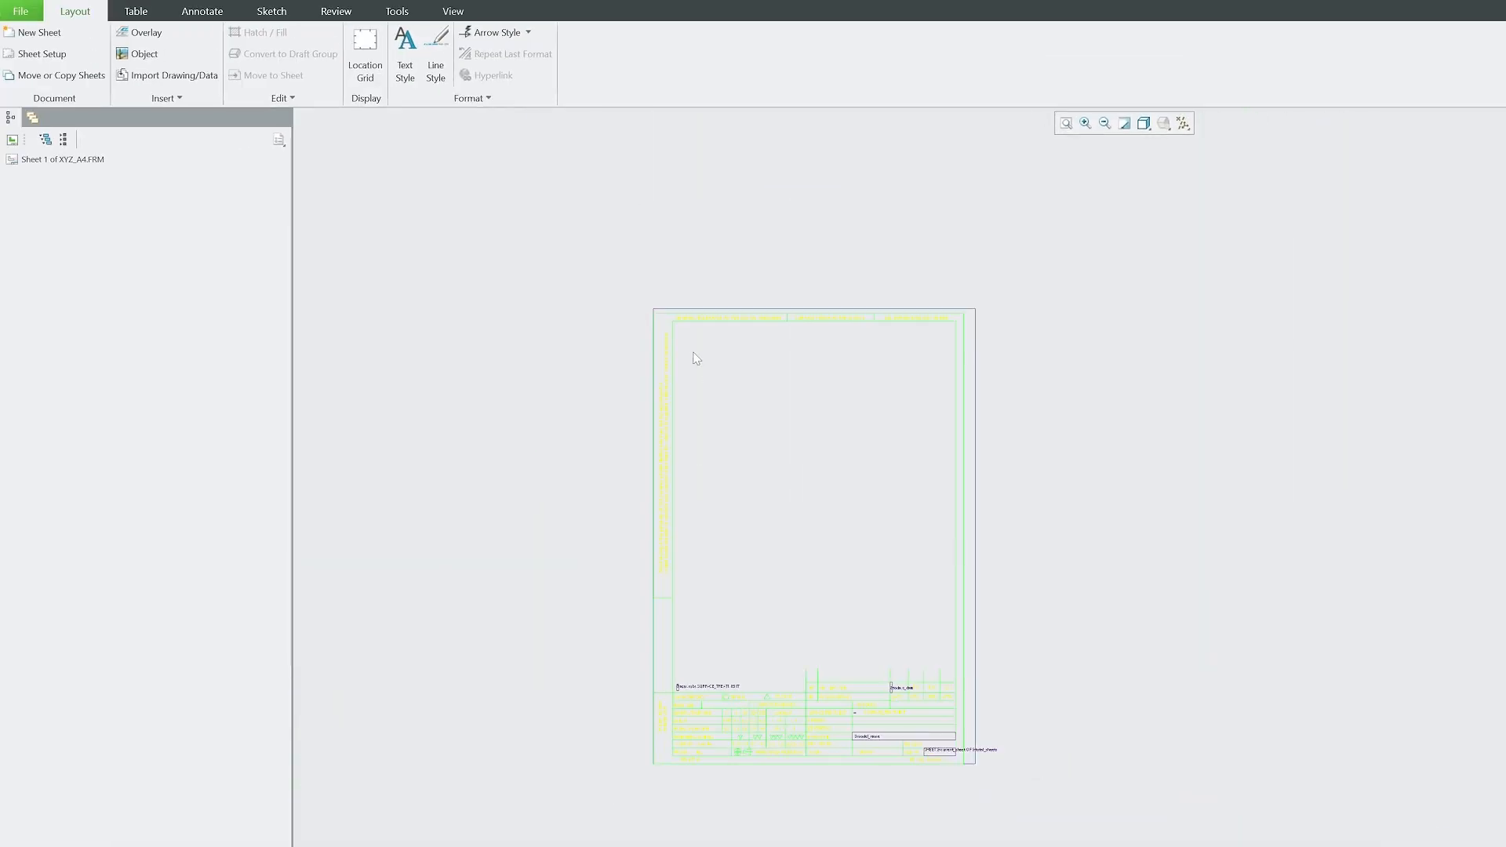
scroll(672, 317, "down", 2)
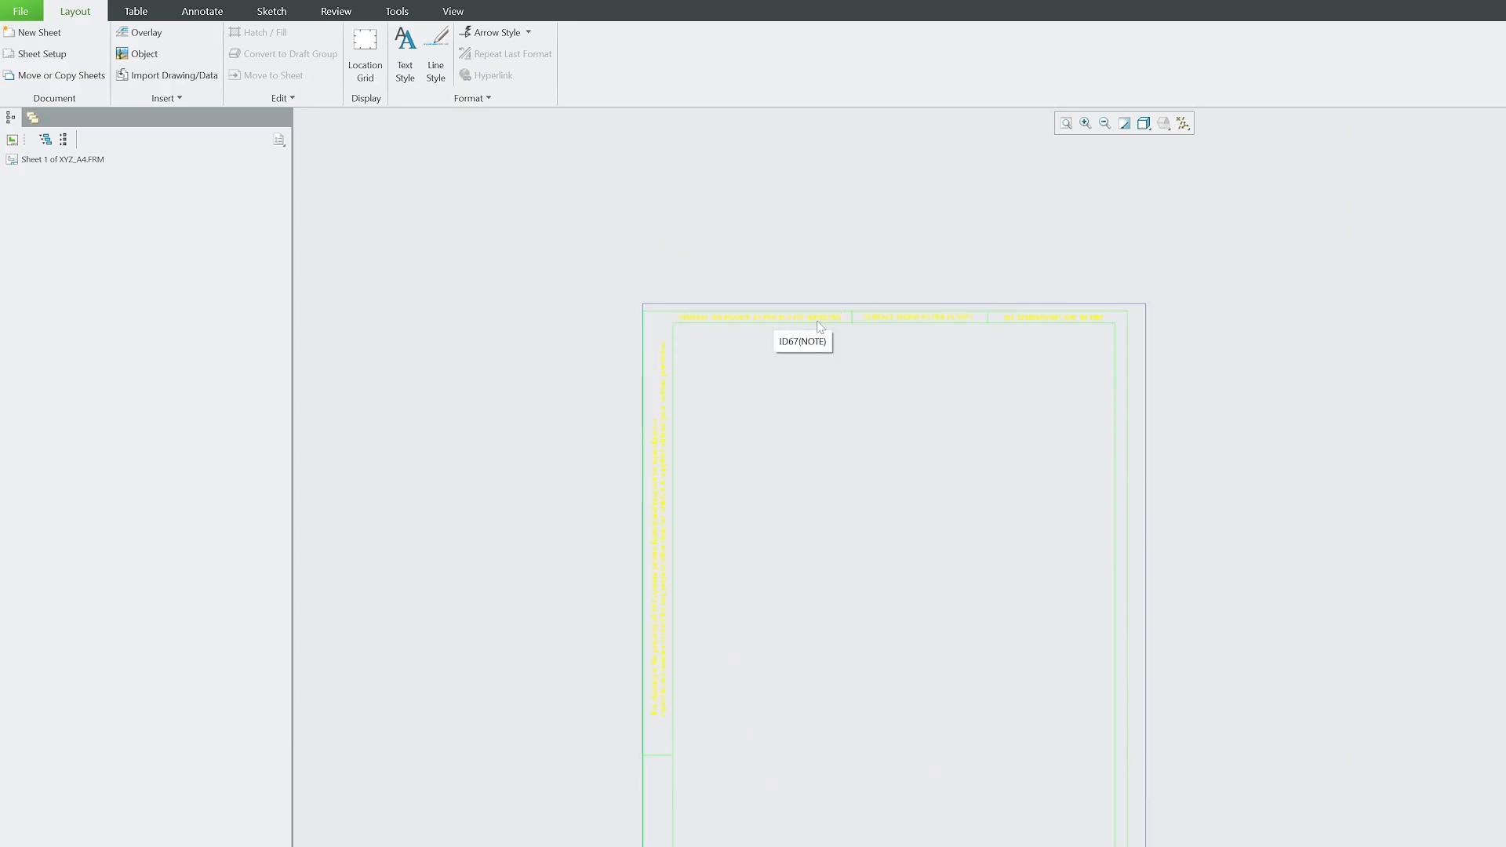
scroll(860, 189, "up", 3)
scroll(949, 581, "down", 5)
scroll(1173, 842, "up", 2)
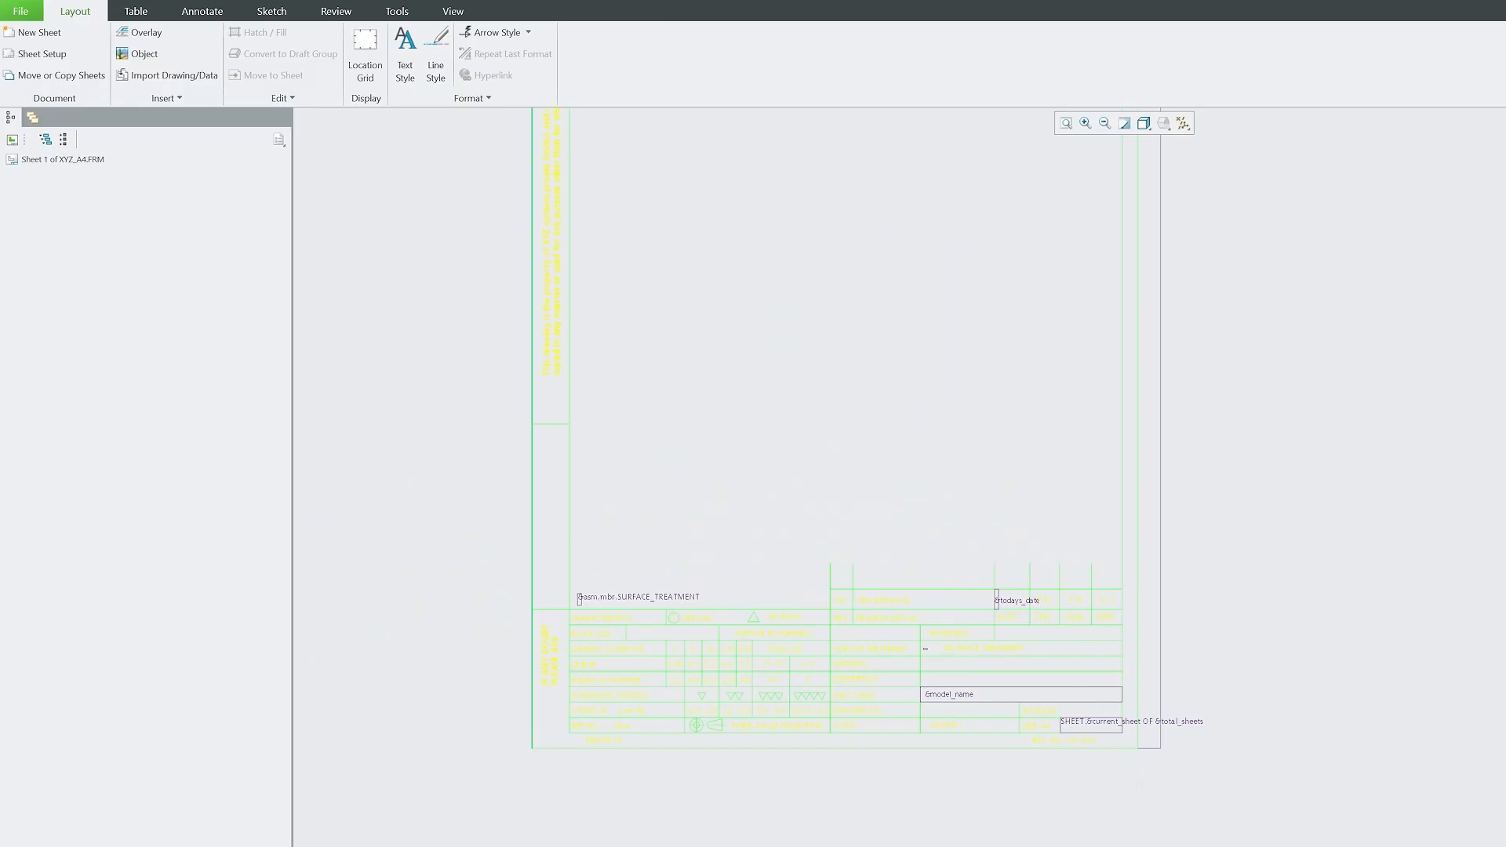
left_click_drag(478, 434, 479, 434)
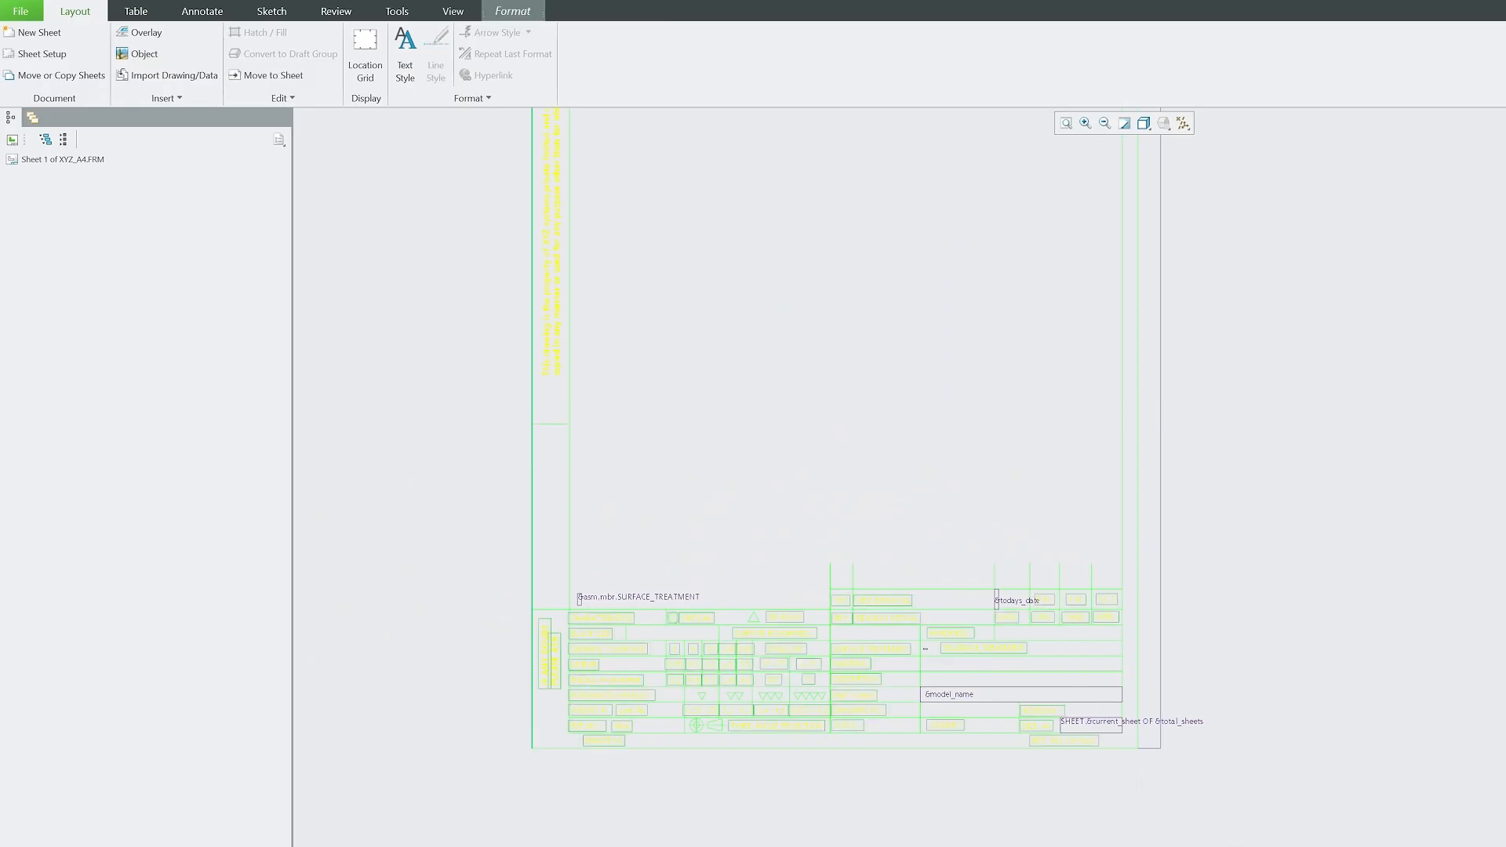
Set the selected title-block notes' text colour to green in Text Style.
left_click(405, 50)
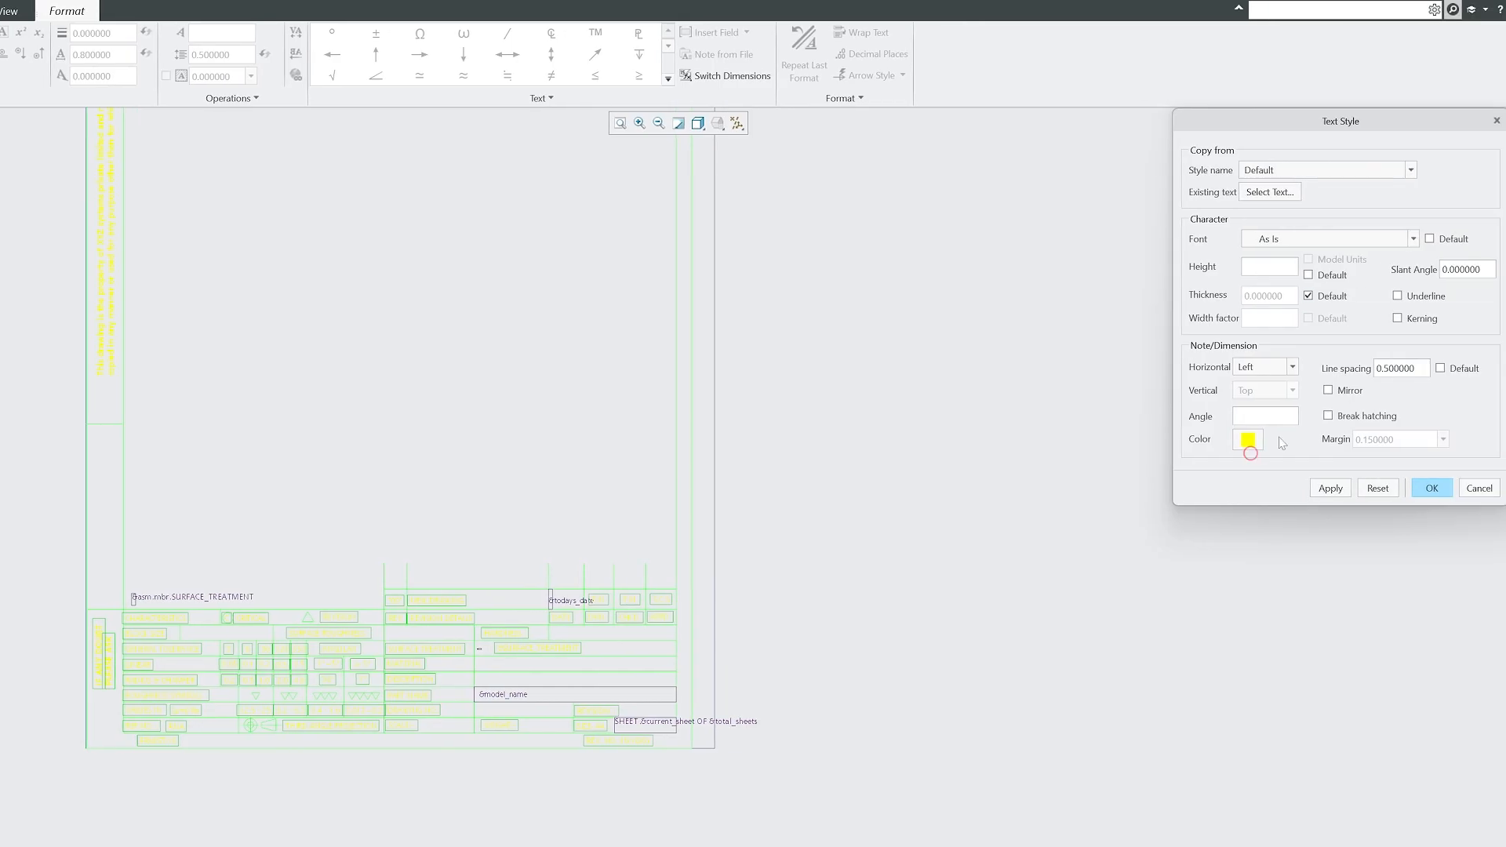
left_click(1249, 442)
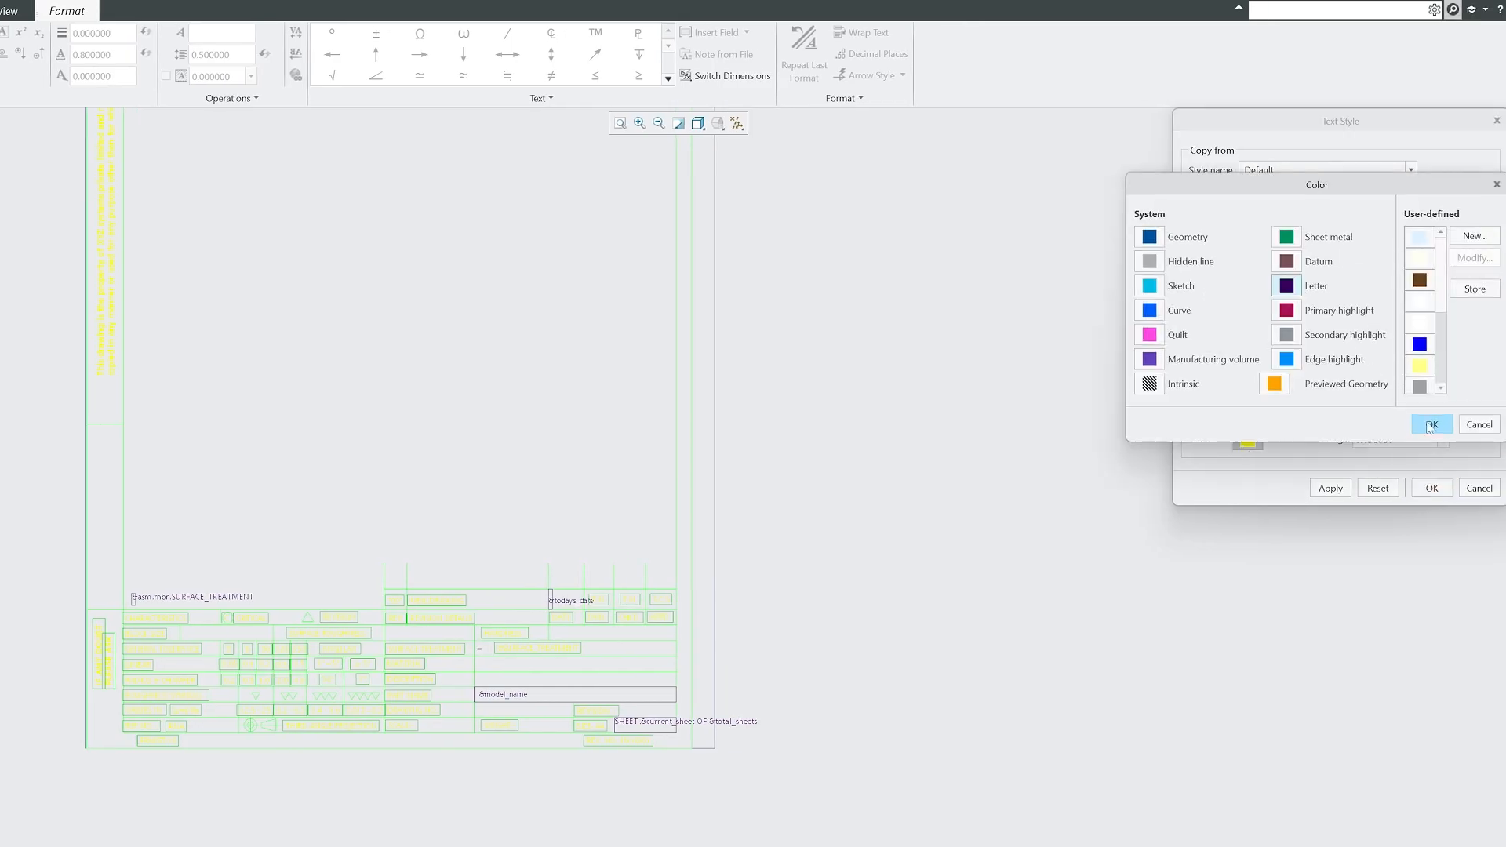
left_click(1285, 237)
left_click(1431, 425)
left_click(1333, 485)
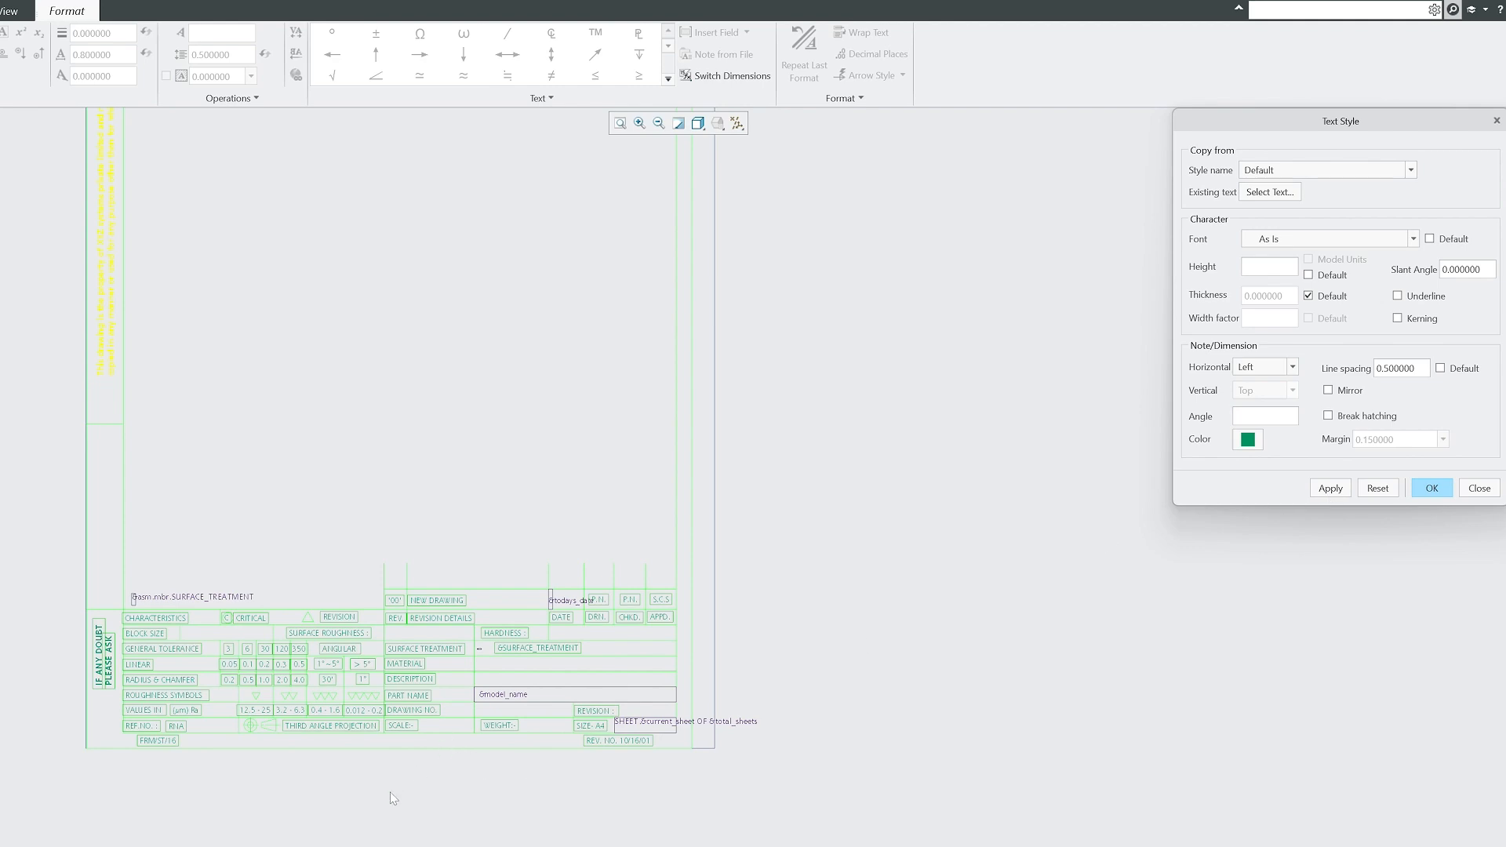
scroll(327, 579, "up", 3)
scroll(310, 582, "down", 6)
scroll(166, 769, "up", 6)
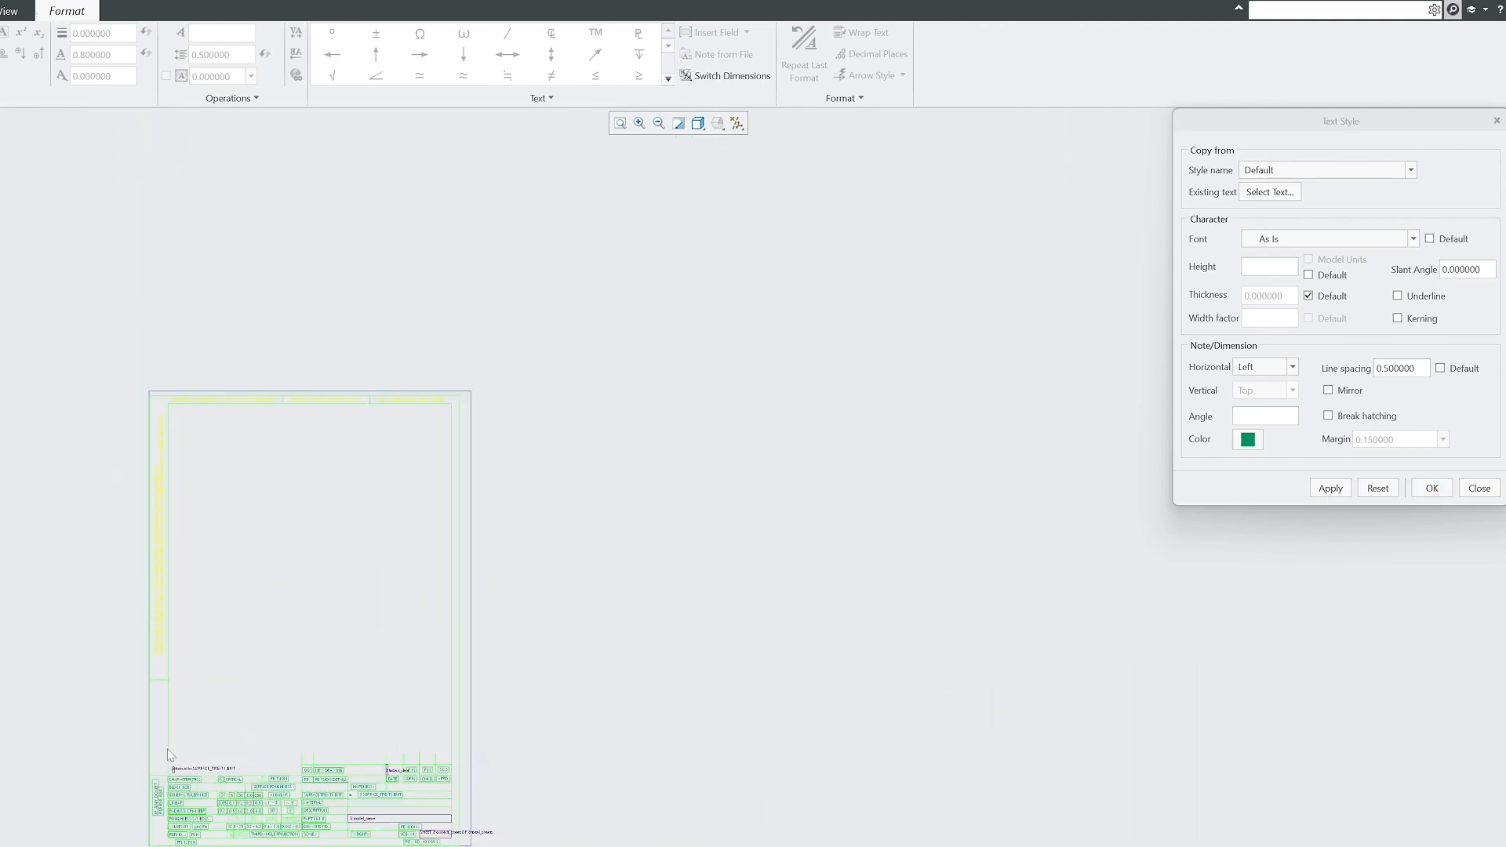
scroll(189, 459, "down", 3)
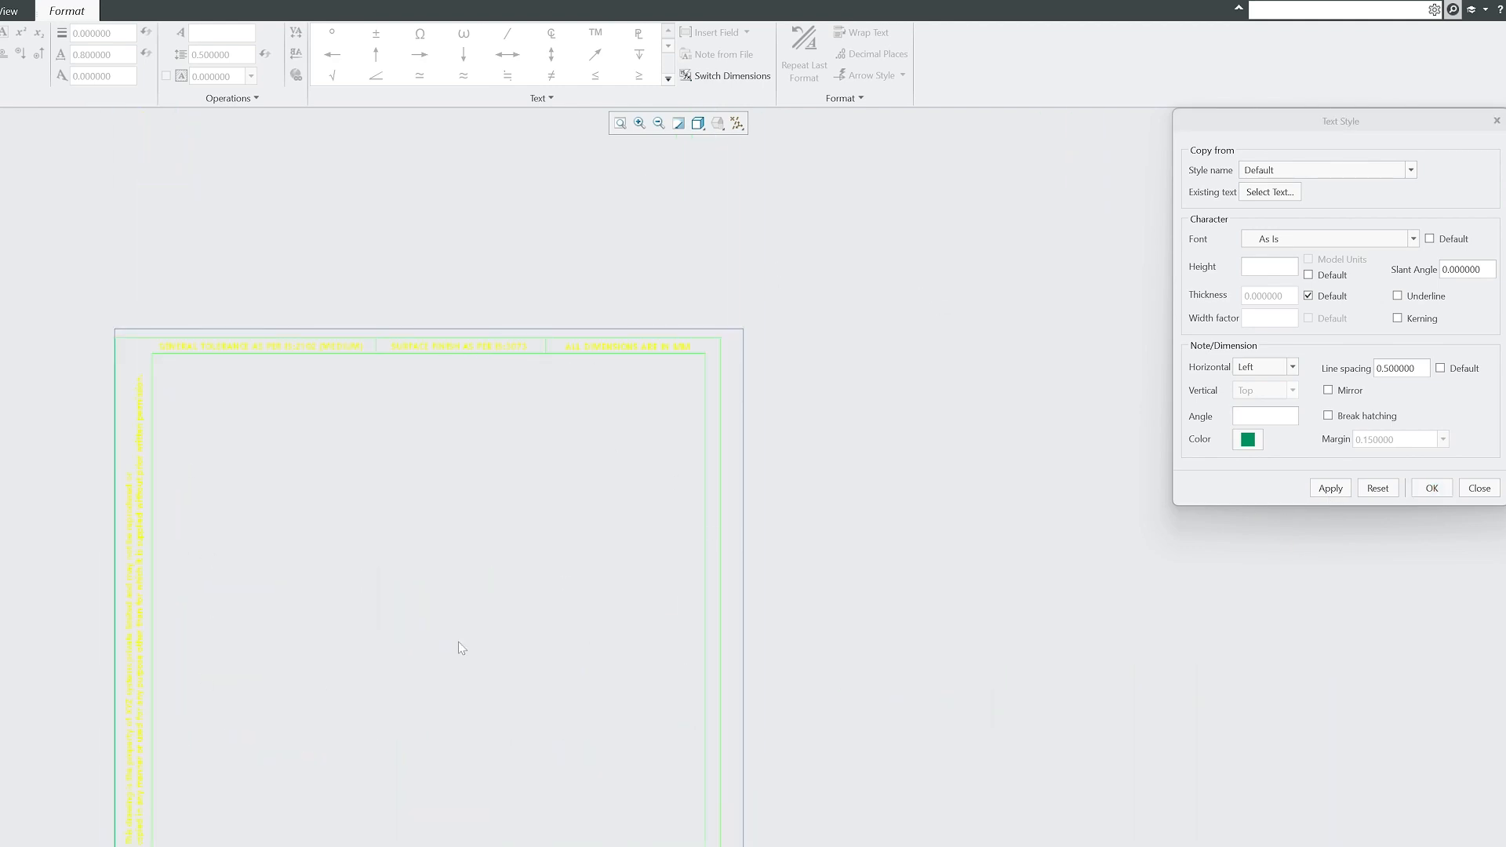
left_click(1432, 487)
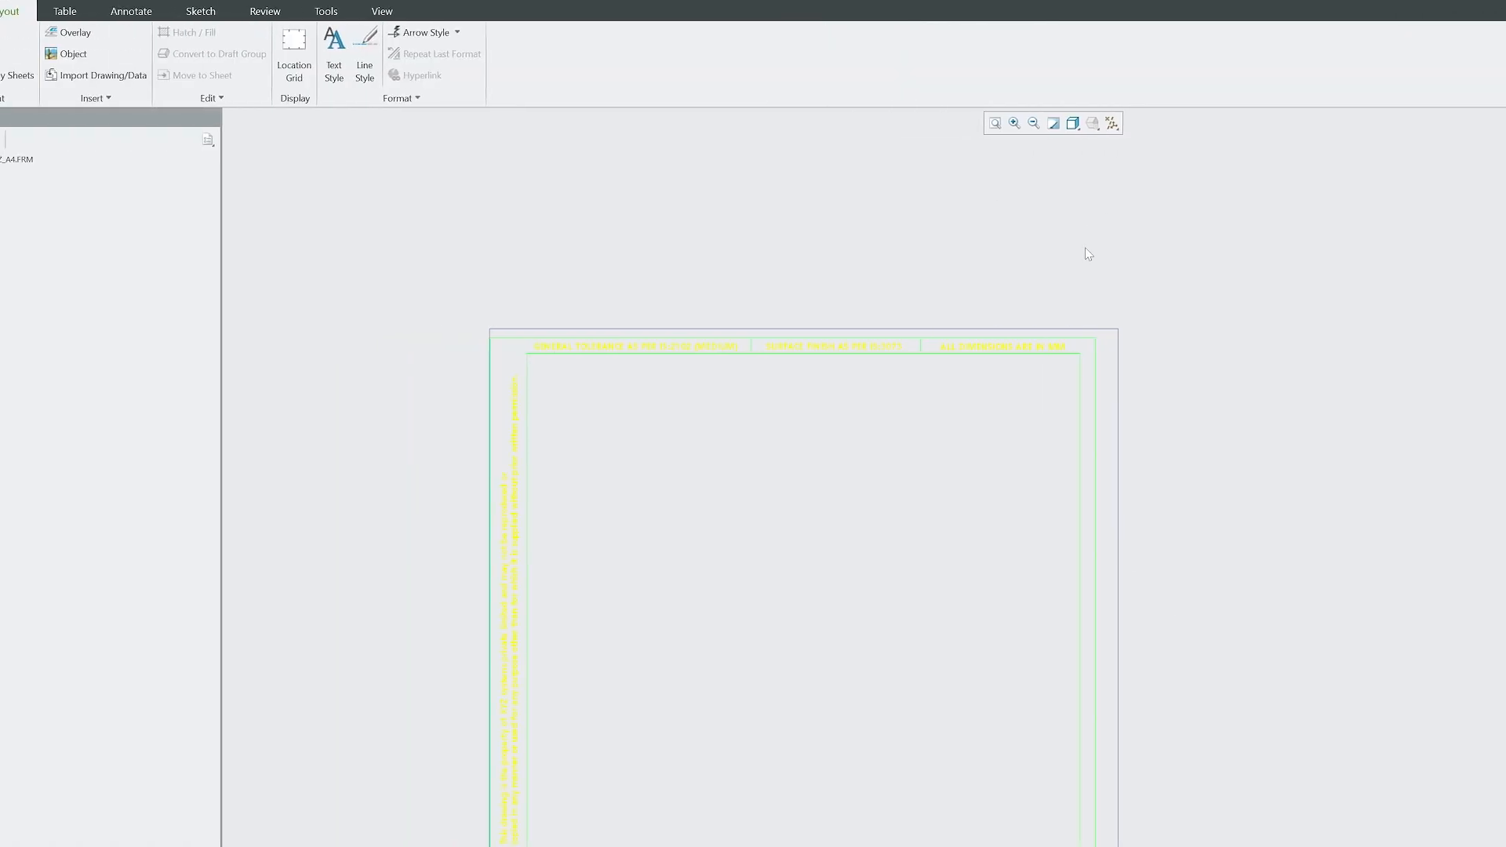
Reapply the green text colour to all format notes and zoom to review the sheet.
left_click(405, 43)
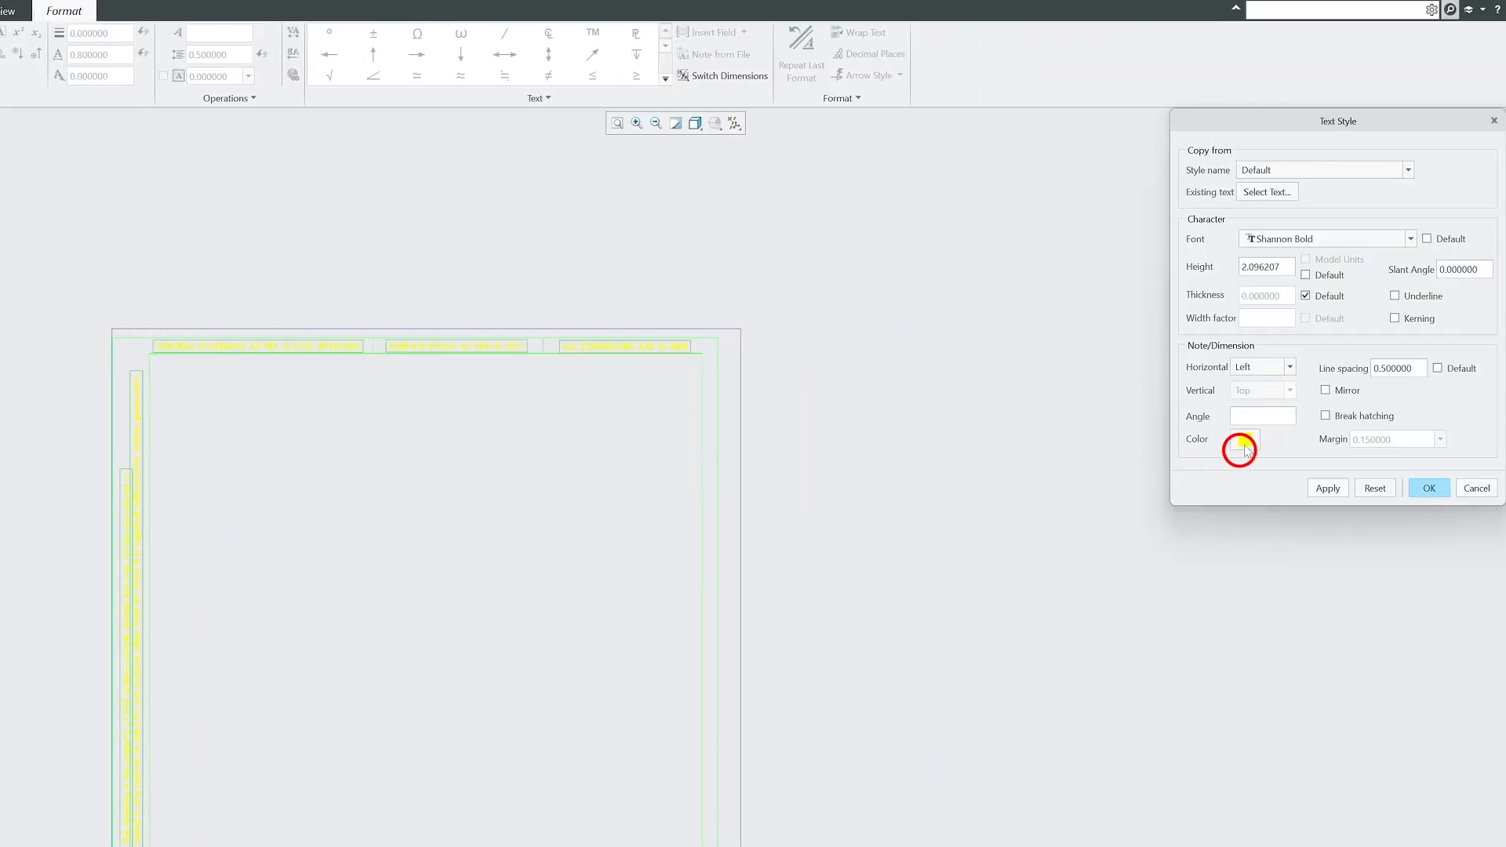
left_click(1245, 443)
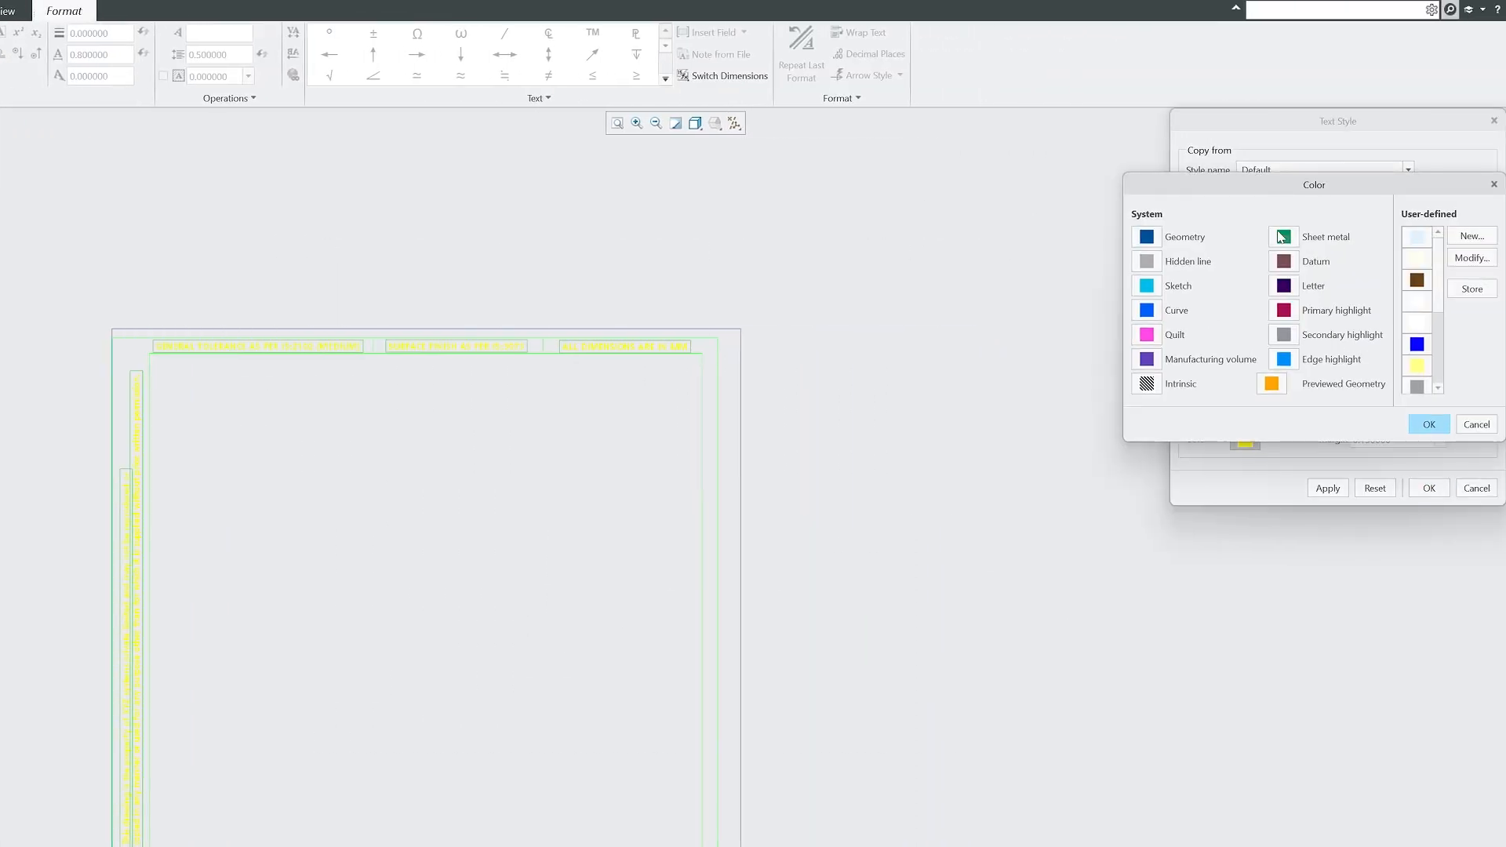
left_click(1429, 423)
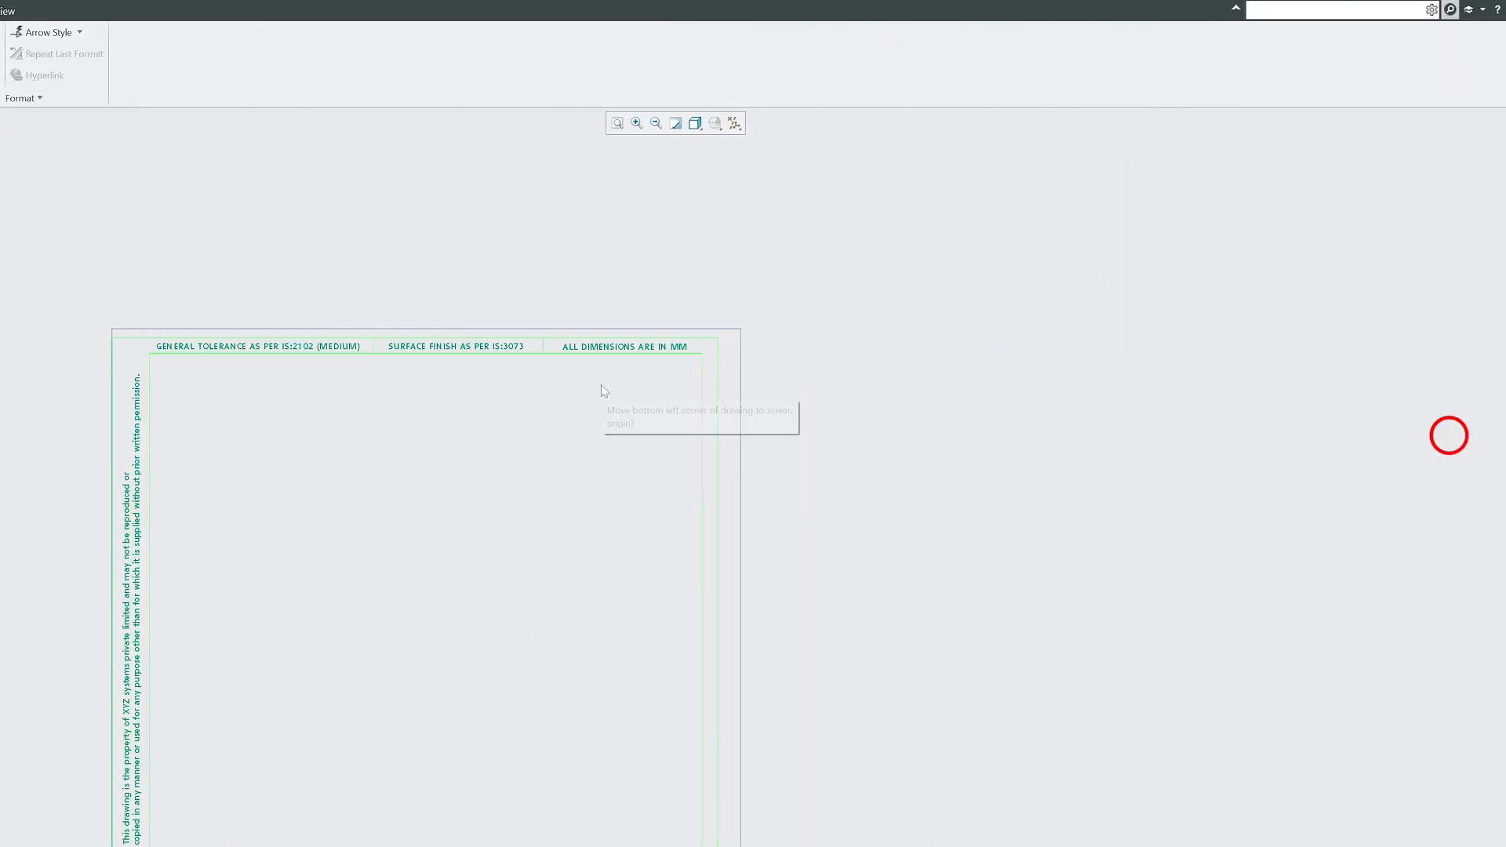
scroll(504, 421, "down", 3)
scroll(388, 331, "up", 4)
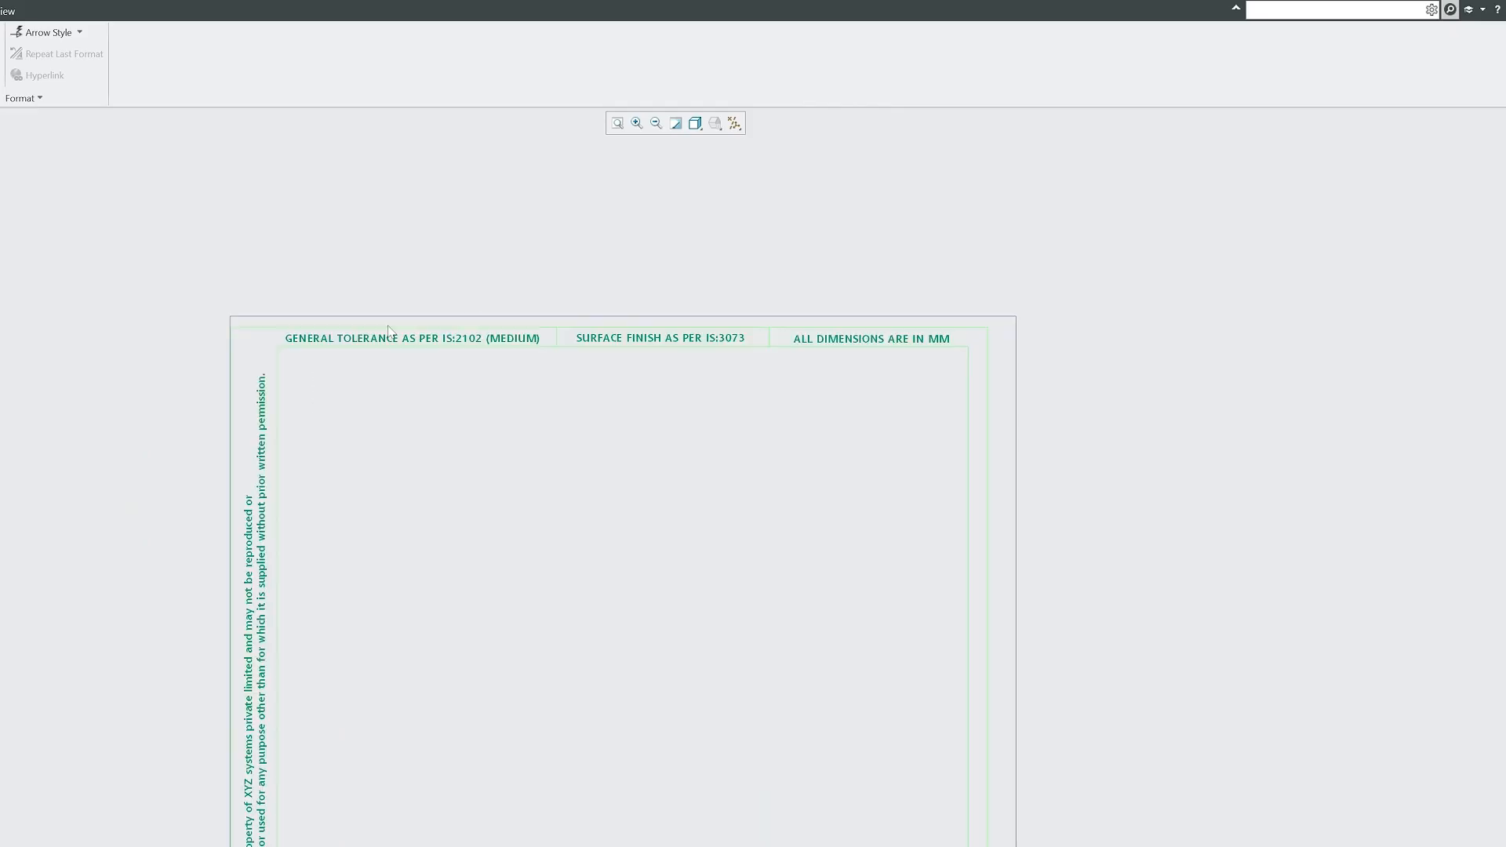
scroll(376, 326, "up", 2)
scroll(157, 255, "down", 4)
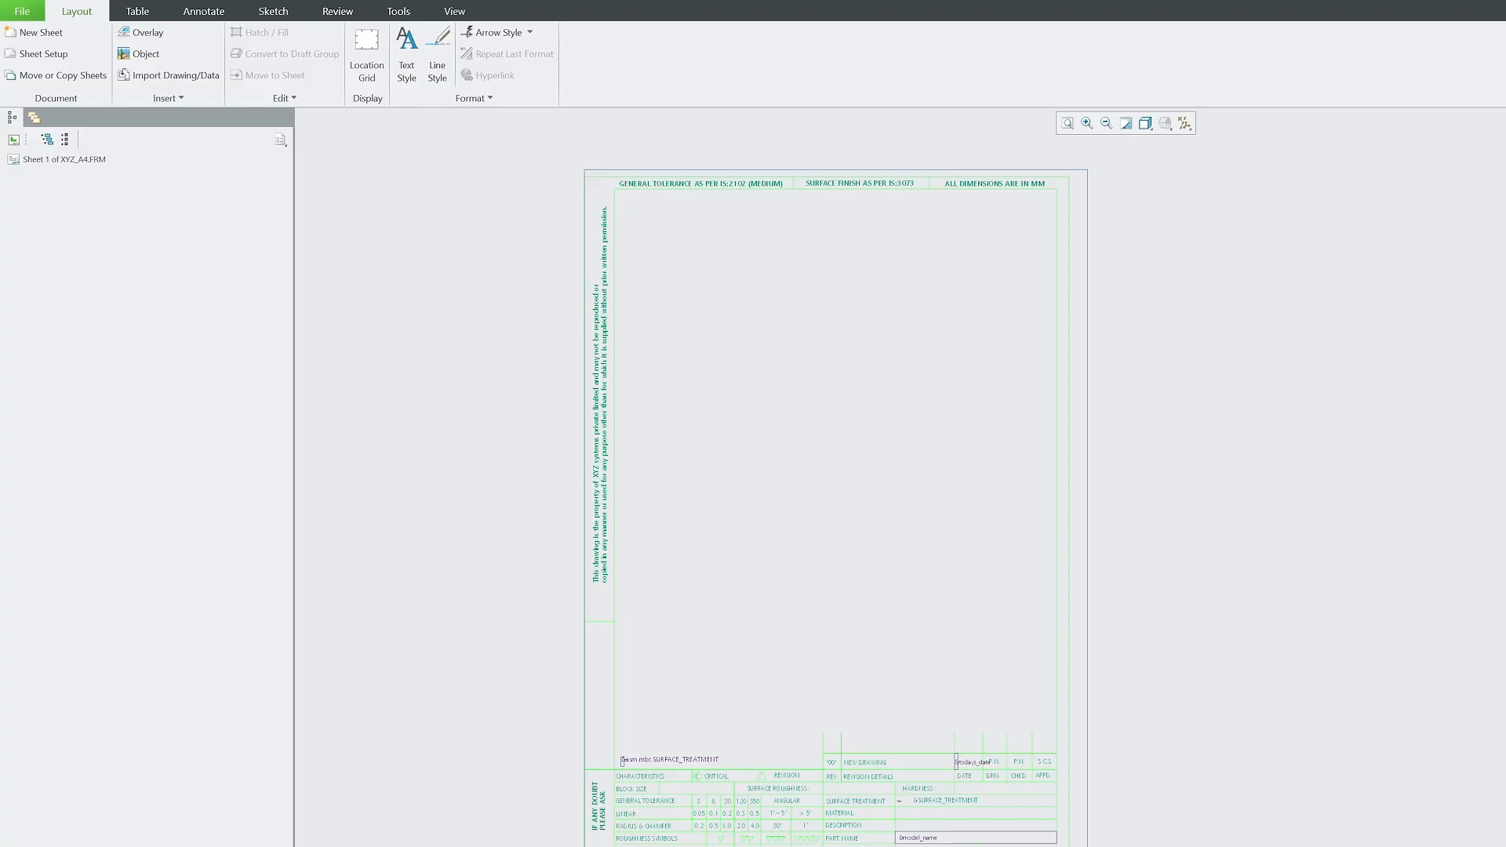
Select all format annotations and drag the border up and right toward the sheet corner.
left_click(556, 172)
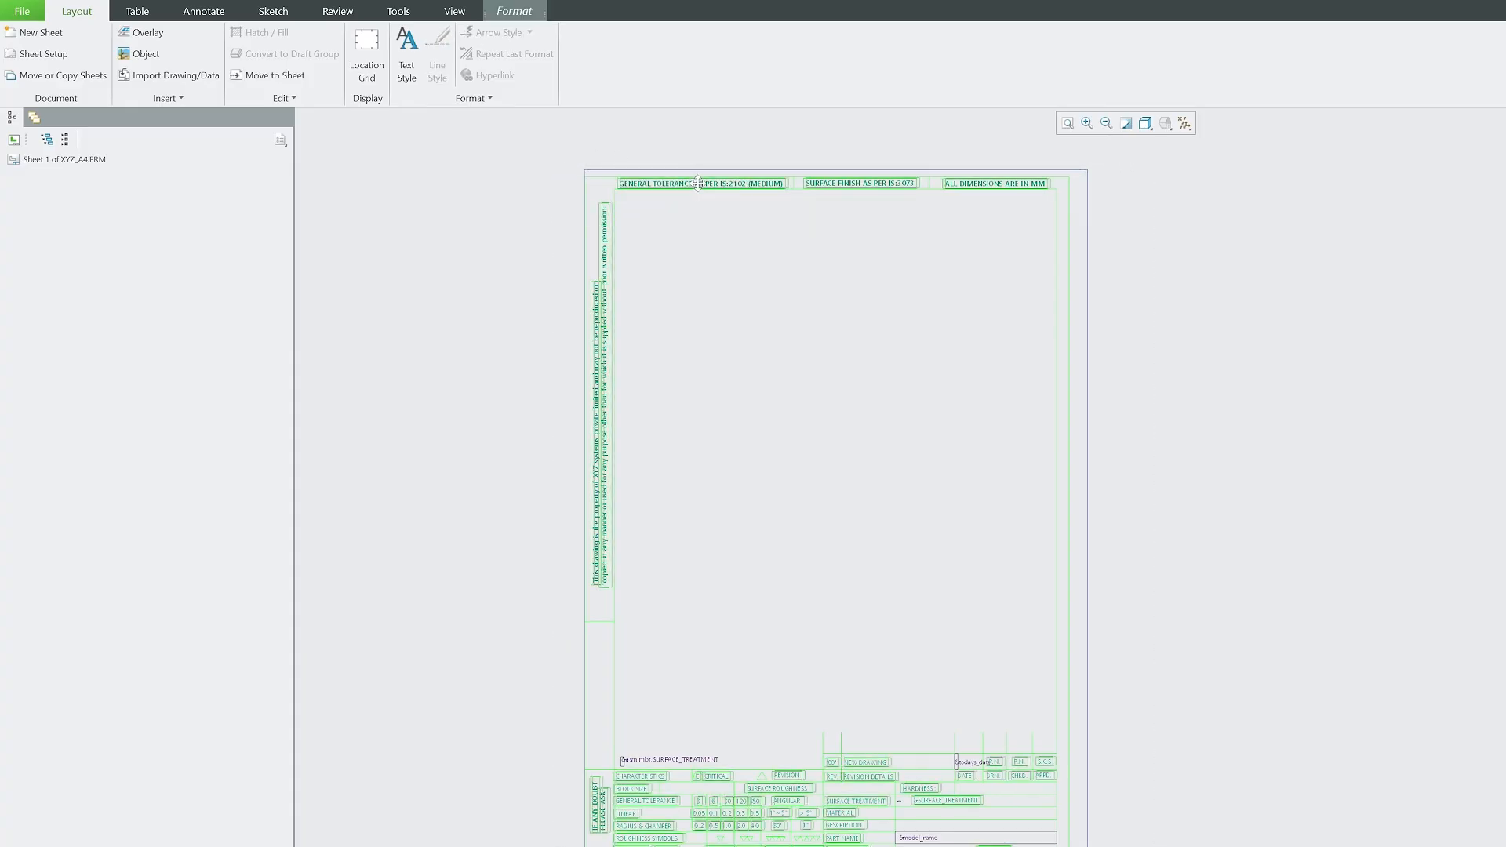
left_click_drag(695, 184, 703, 179)
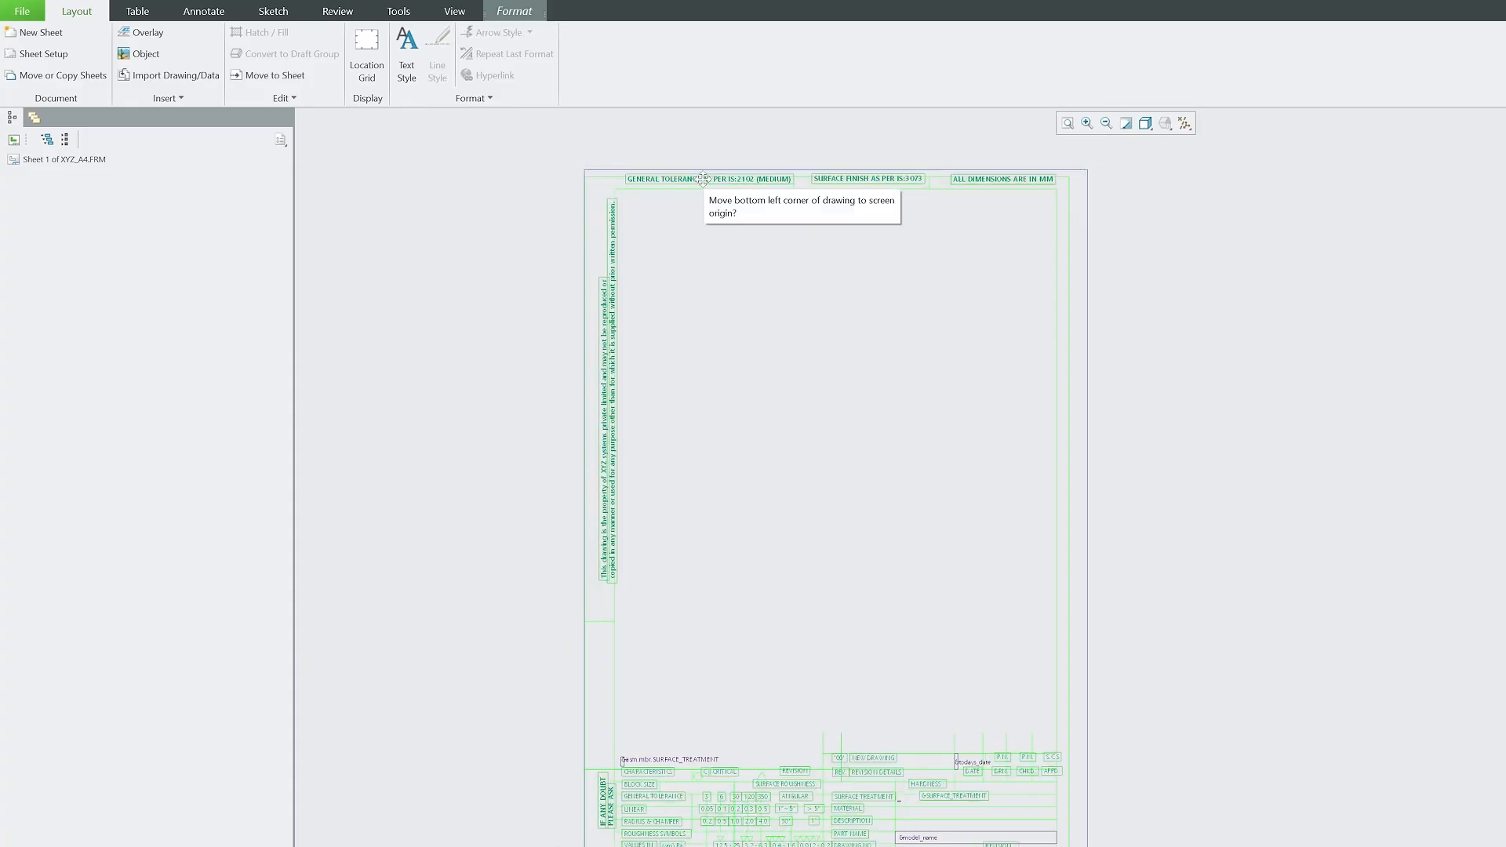
left_click(1167, 382)
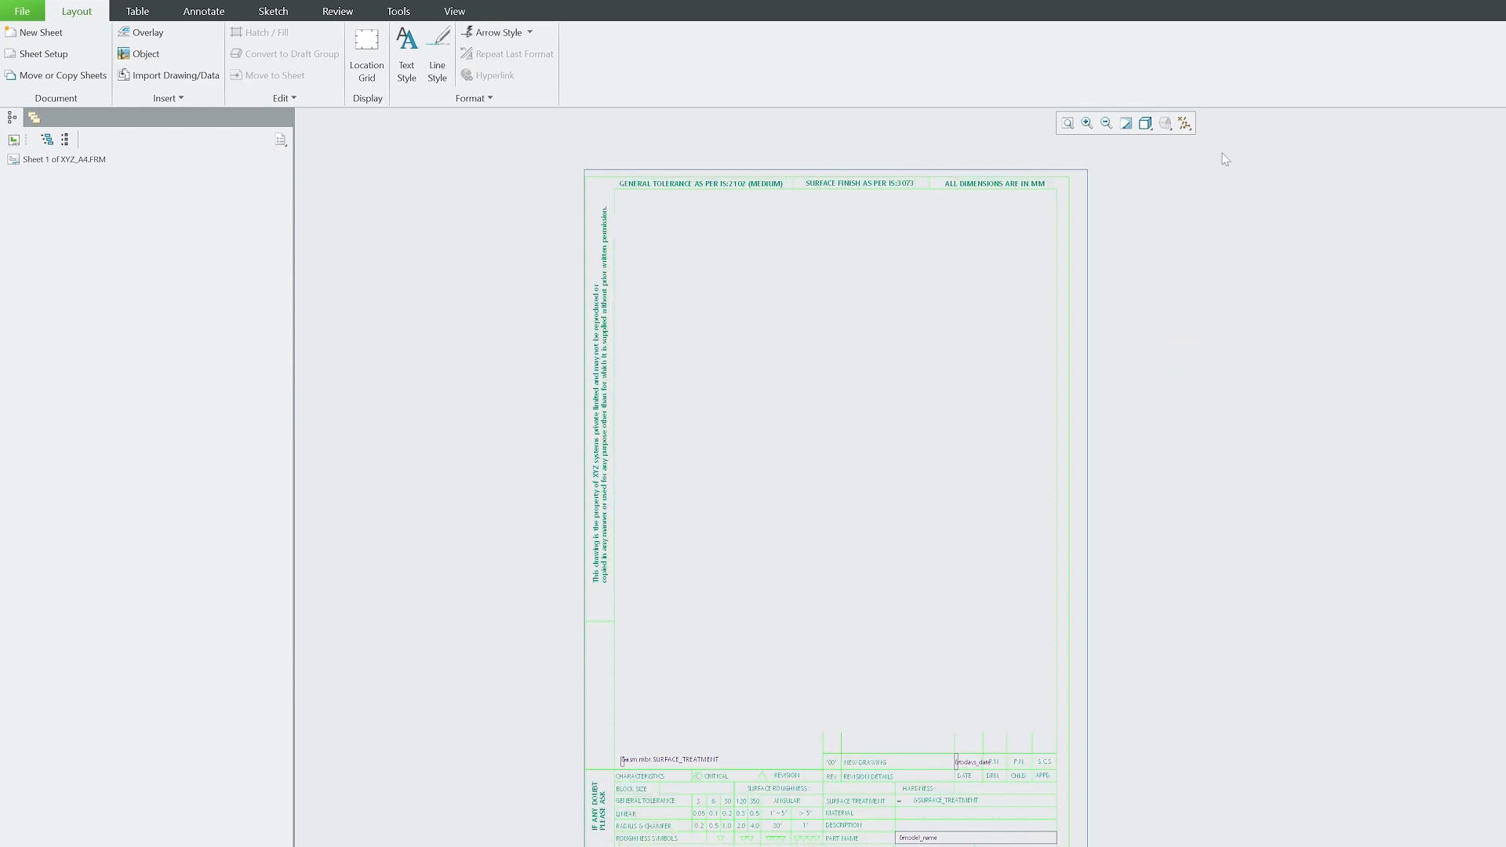
key("ctrl+a")
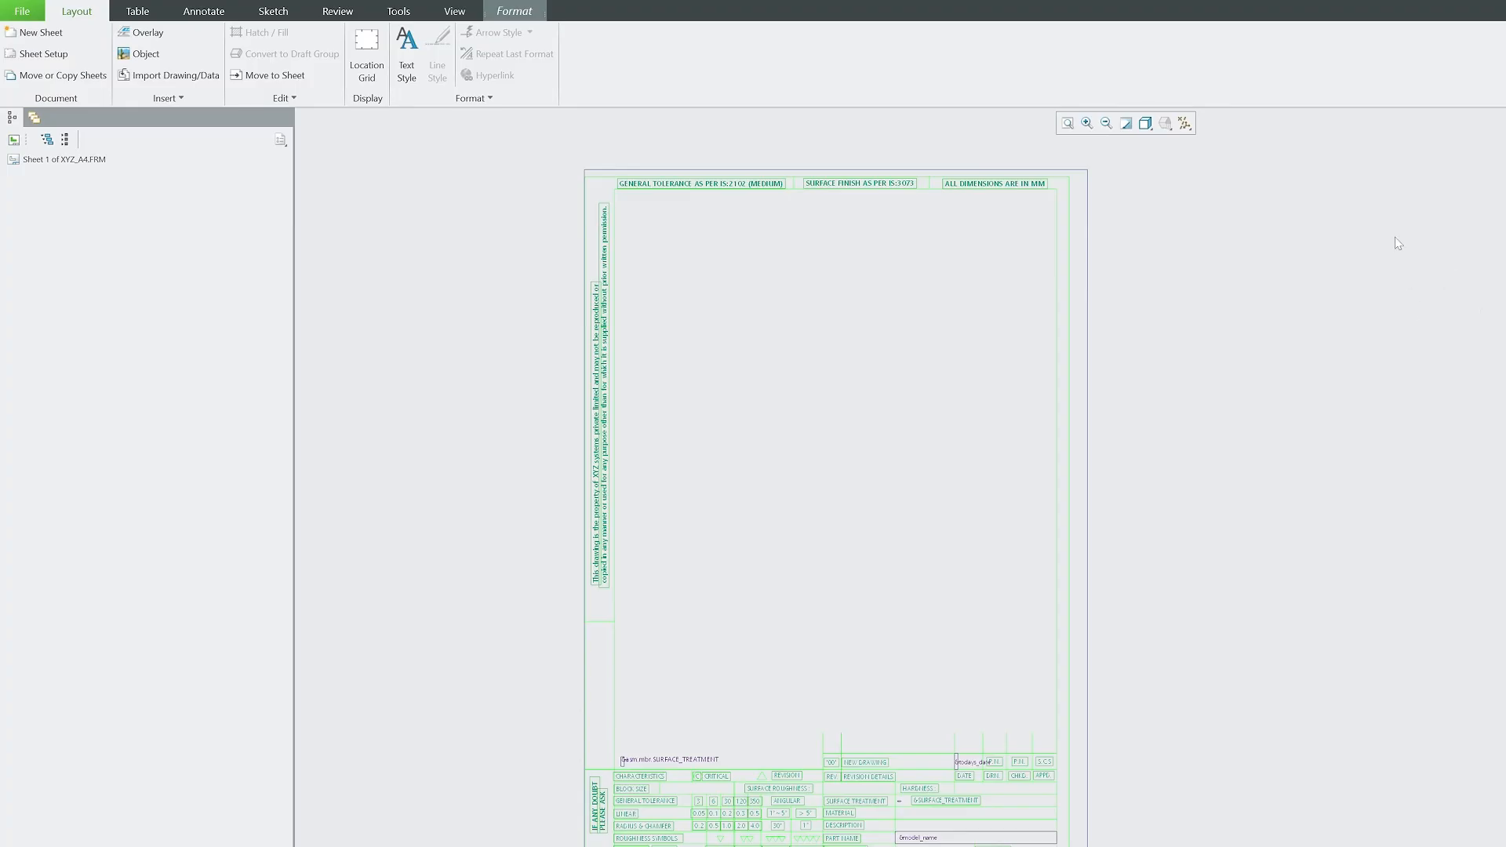
left_click_drag(1162, 164, 1120, 226)
left_click_drag(564, 846, 565, 846)
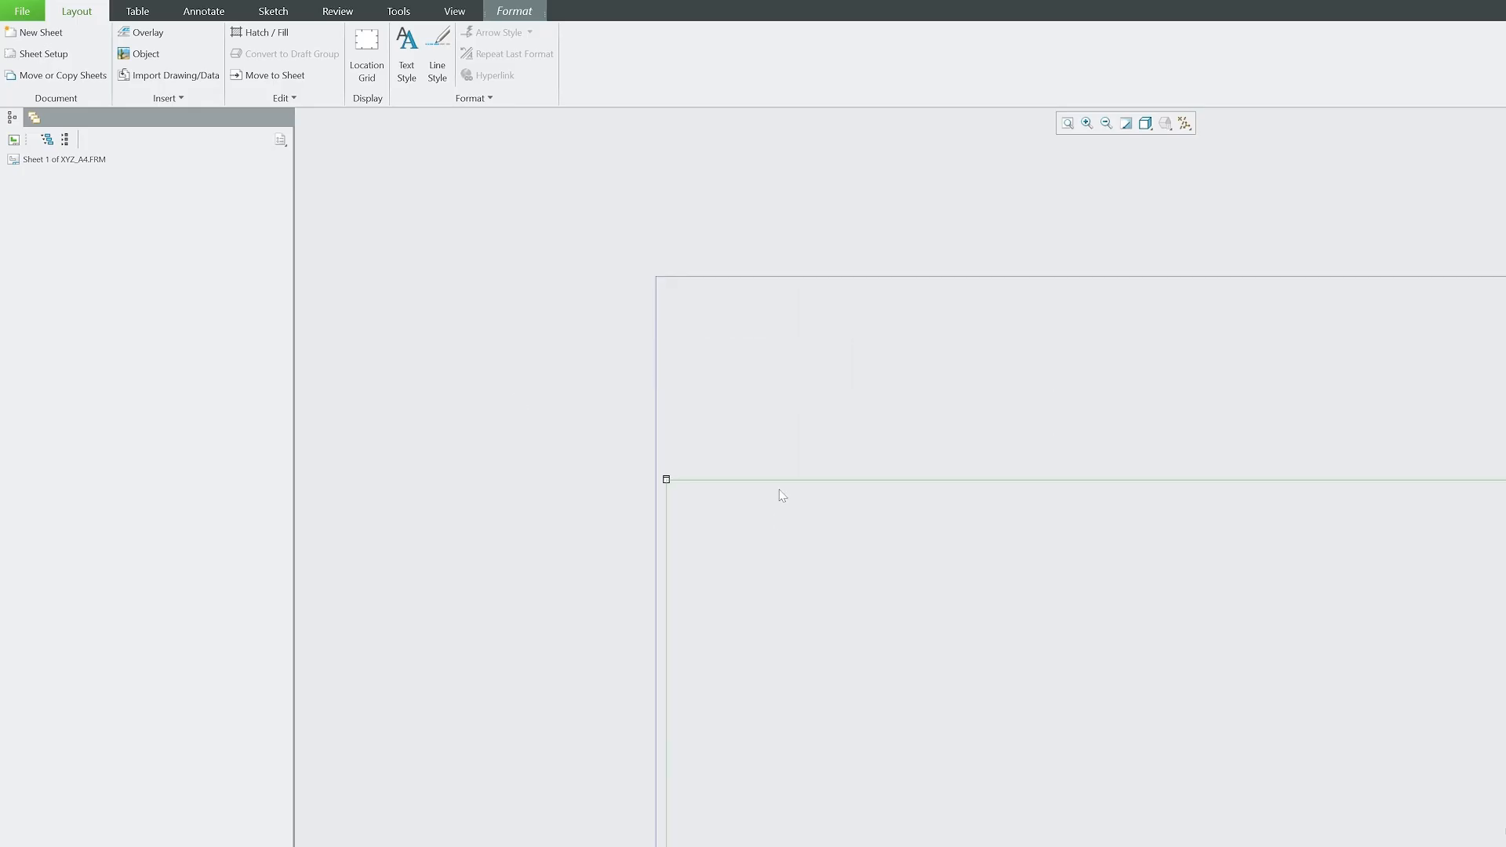
left_click_drag(788, 479, 857, 322)
Deselect, then drag the whole format slightly right and up onto the A4 sheet.
scroll(590, 295, "down", 3)
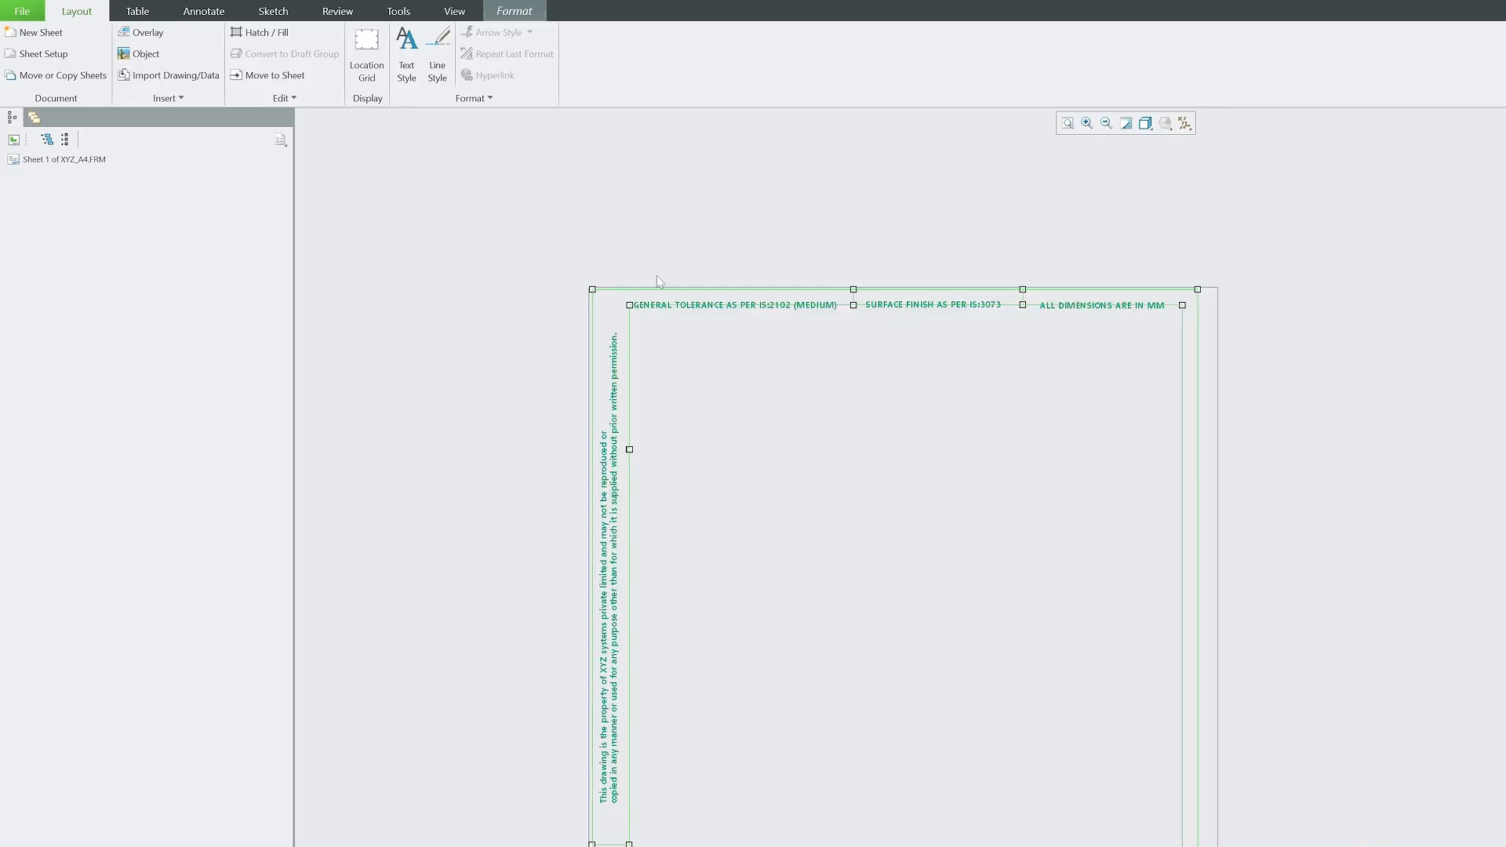
scroll(1000, 289, "down", 2)
scroll(1145, 729, "up", 4)
scroll(1092, 669, "up", 2)
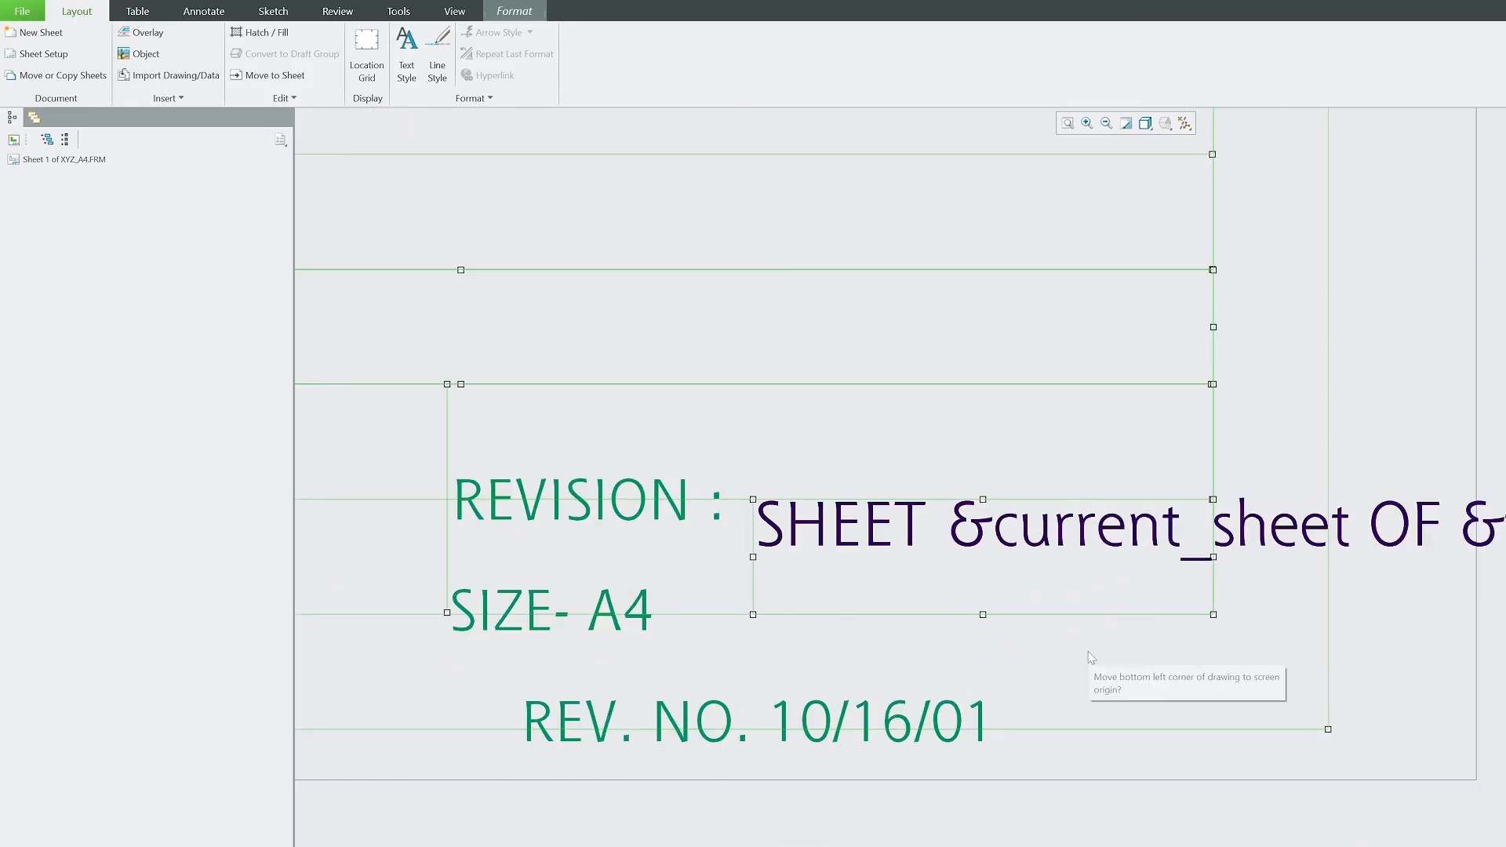
scroll(633, 215, "down", 5)
scroll(634, 228, "up", 5)
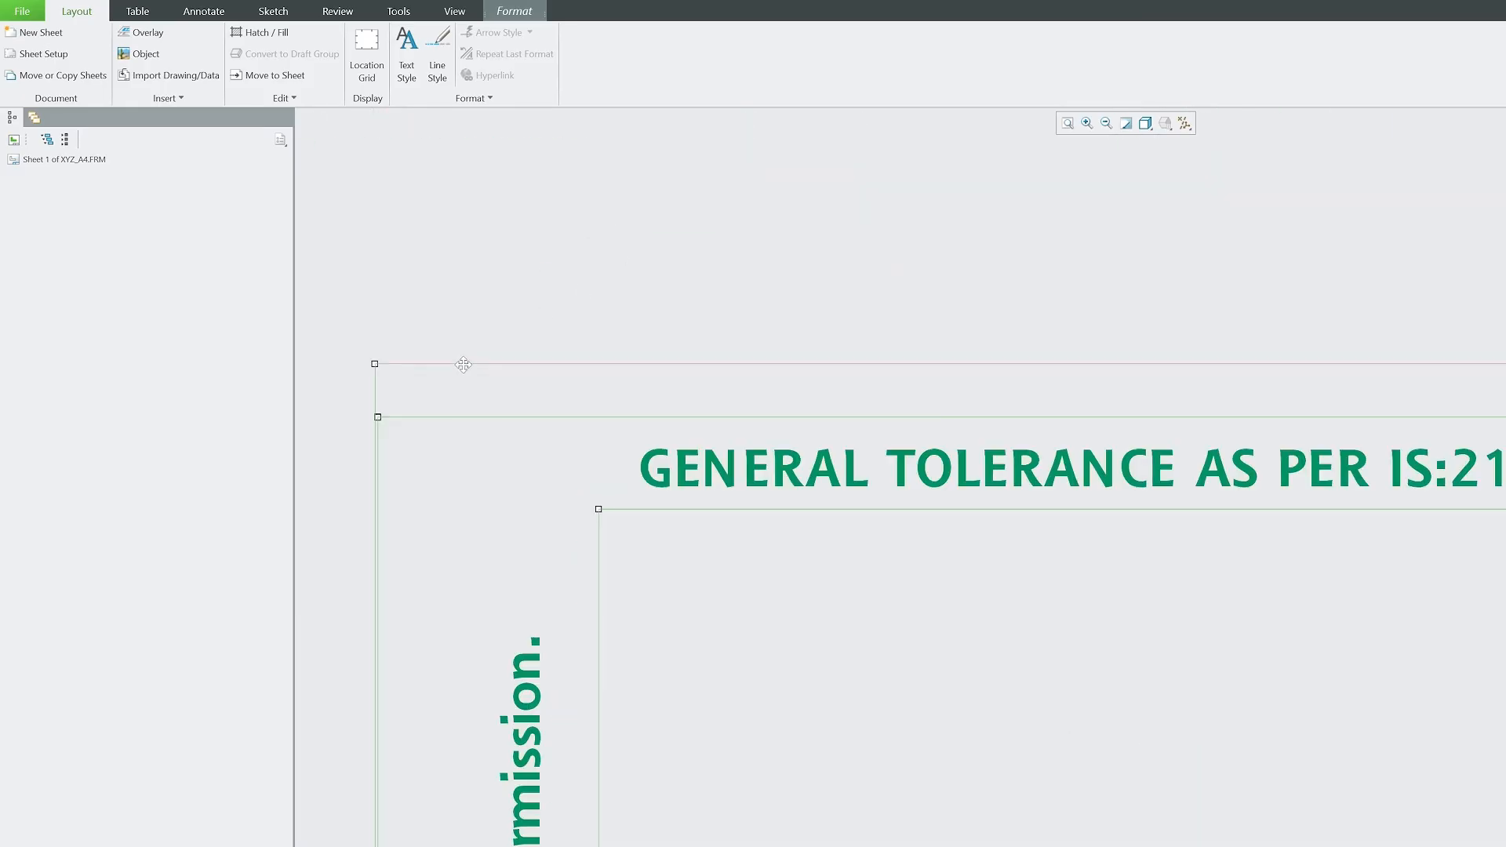
scroll(428, 323, "down", 3)
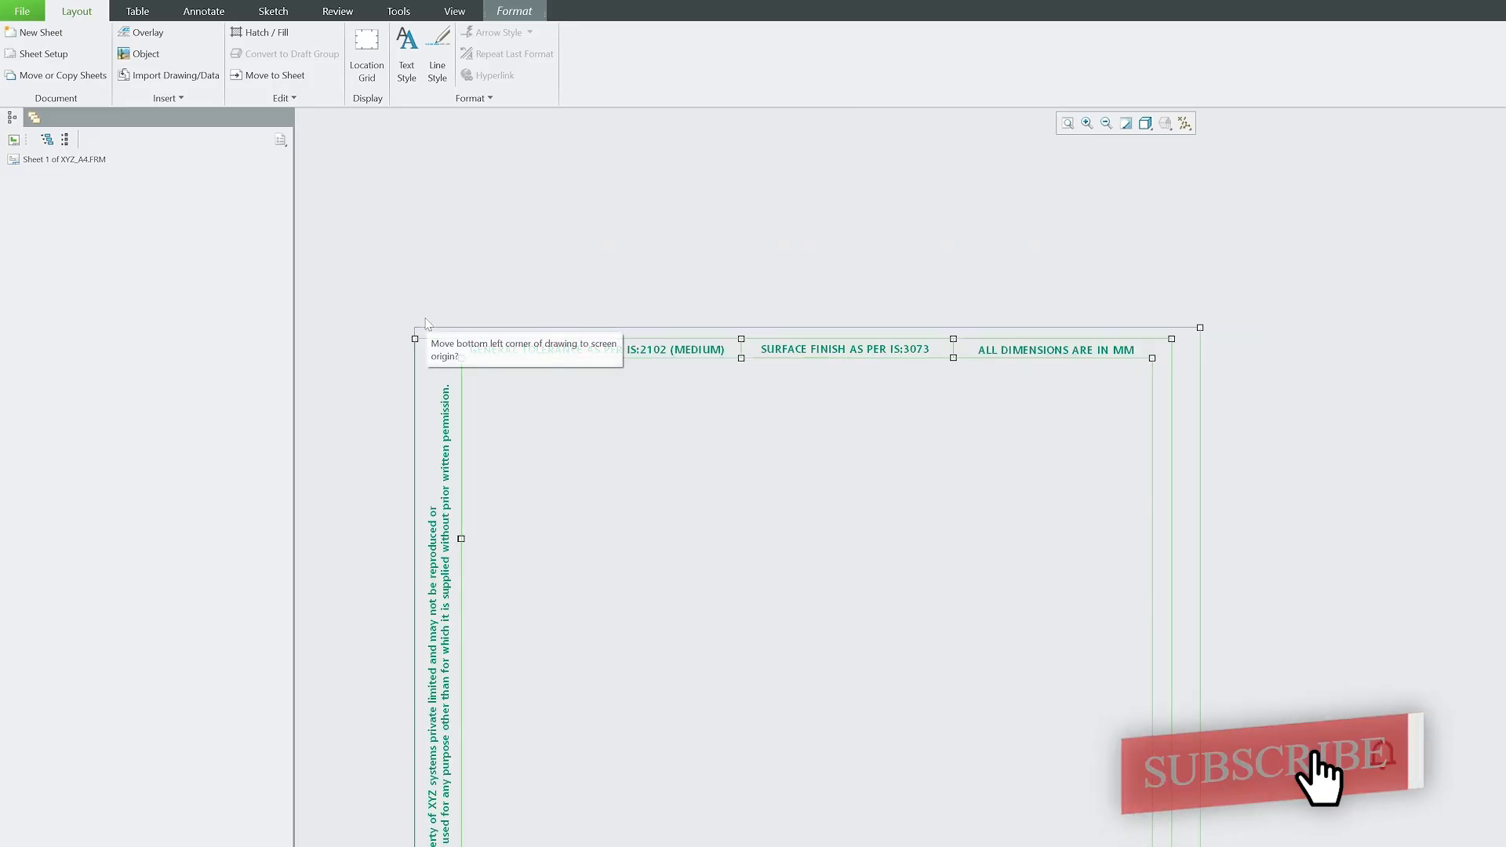
scroll(427, 323, "down", 2)
scroll(933, 353, "up", 4)
scroll(1045, 340, "down", 6)
scroll(1098, 729, "up", 2)
scroll(1163, 788, "down", 1)
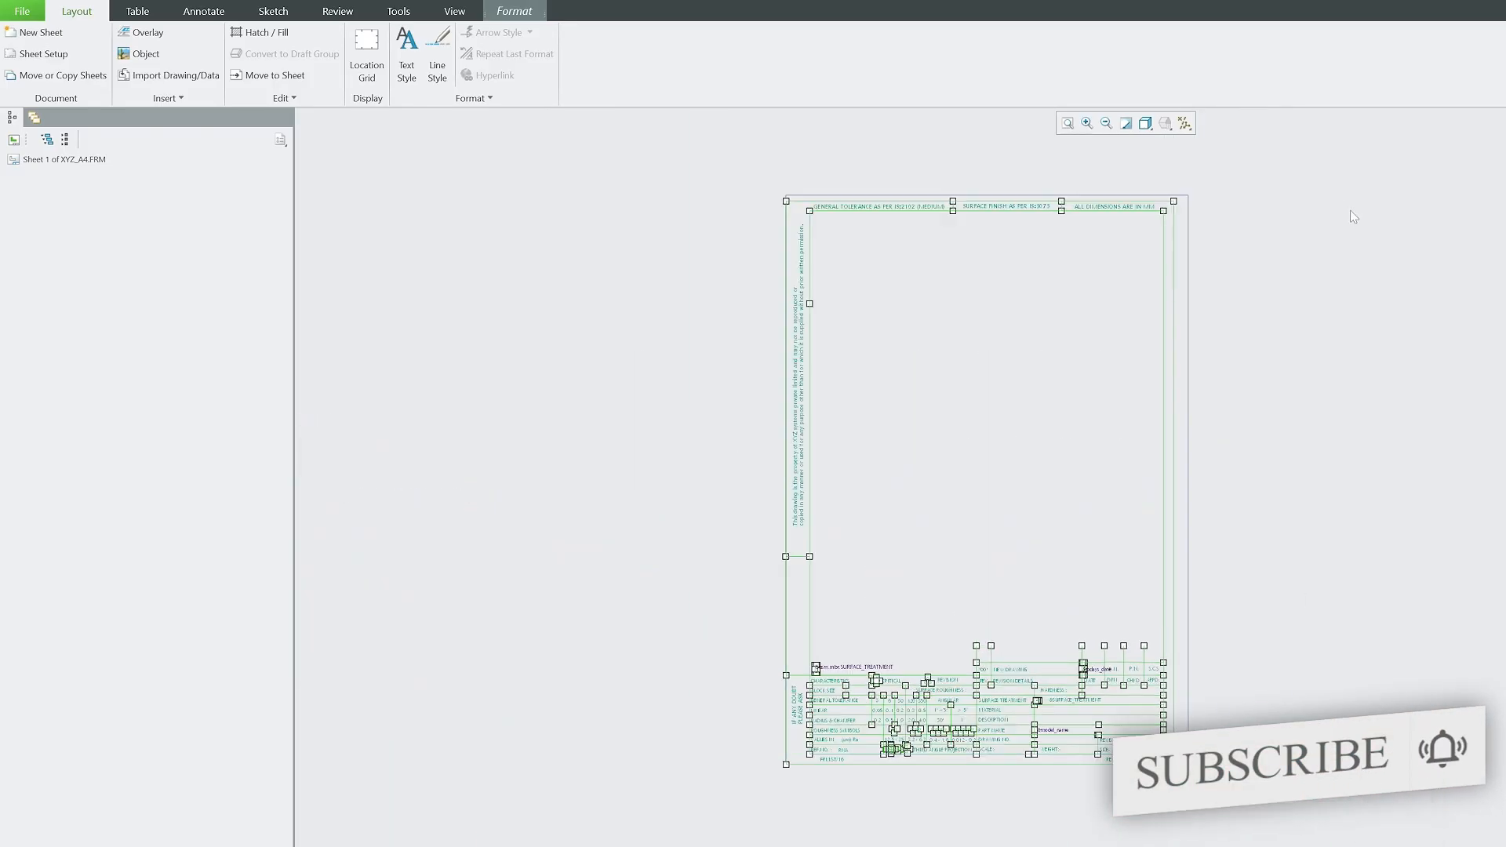
left_click(703, 830)
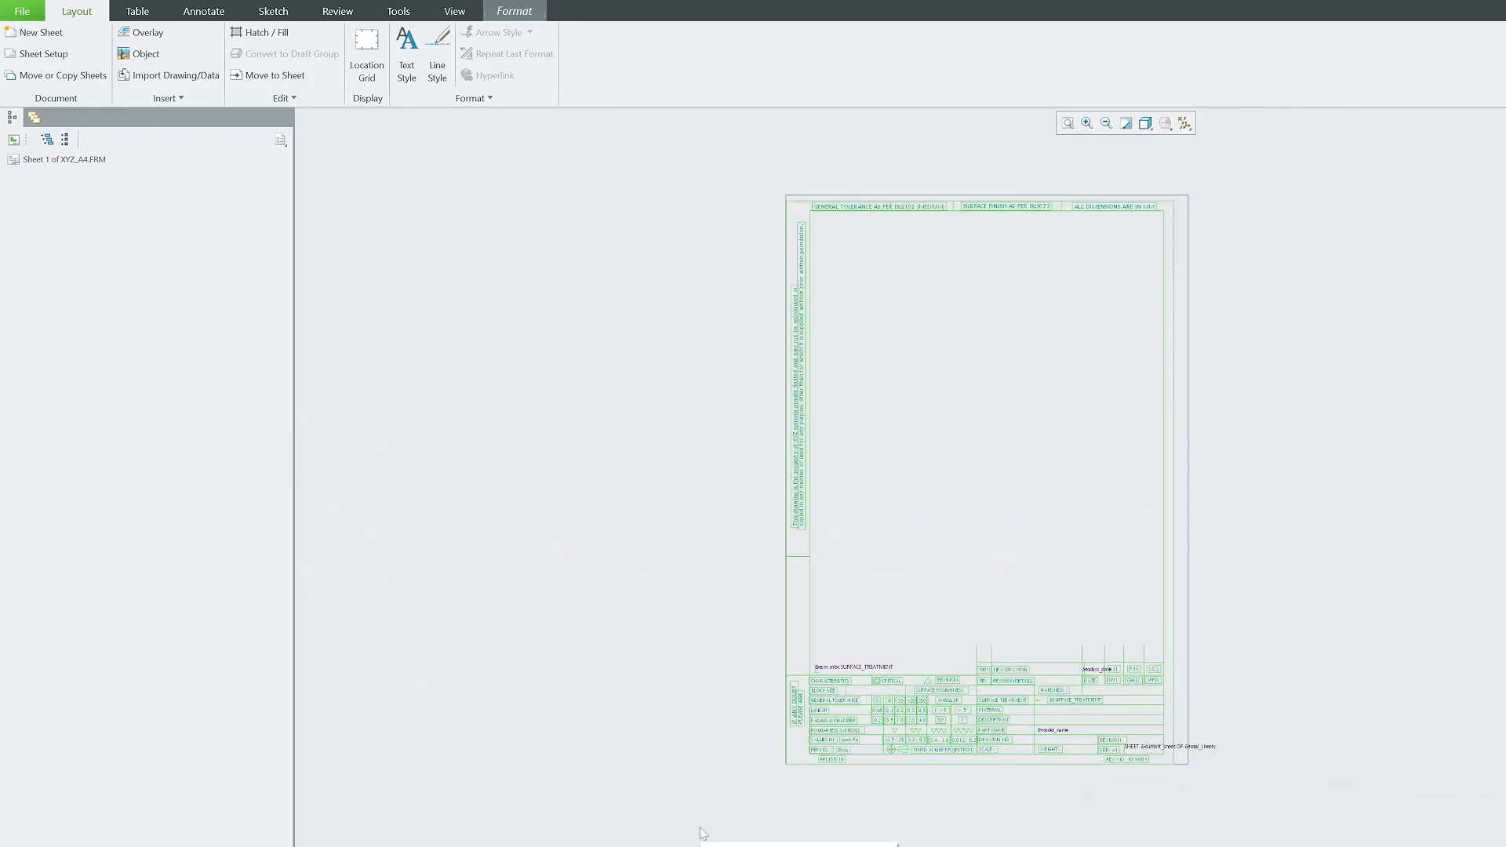
scroll(1035, 713, "up", 5)
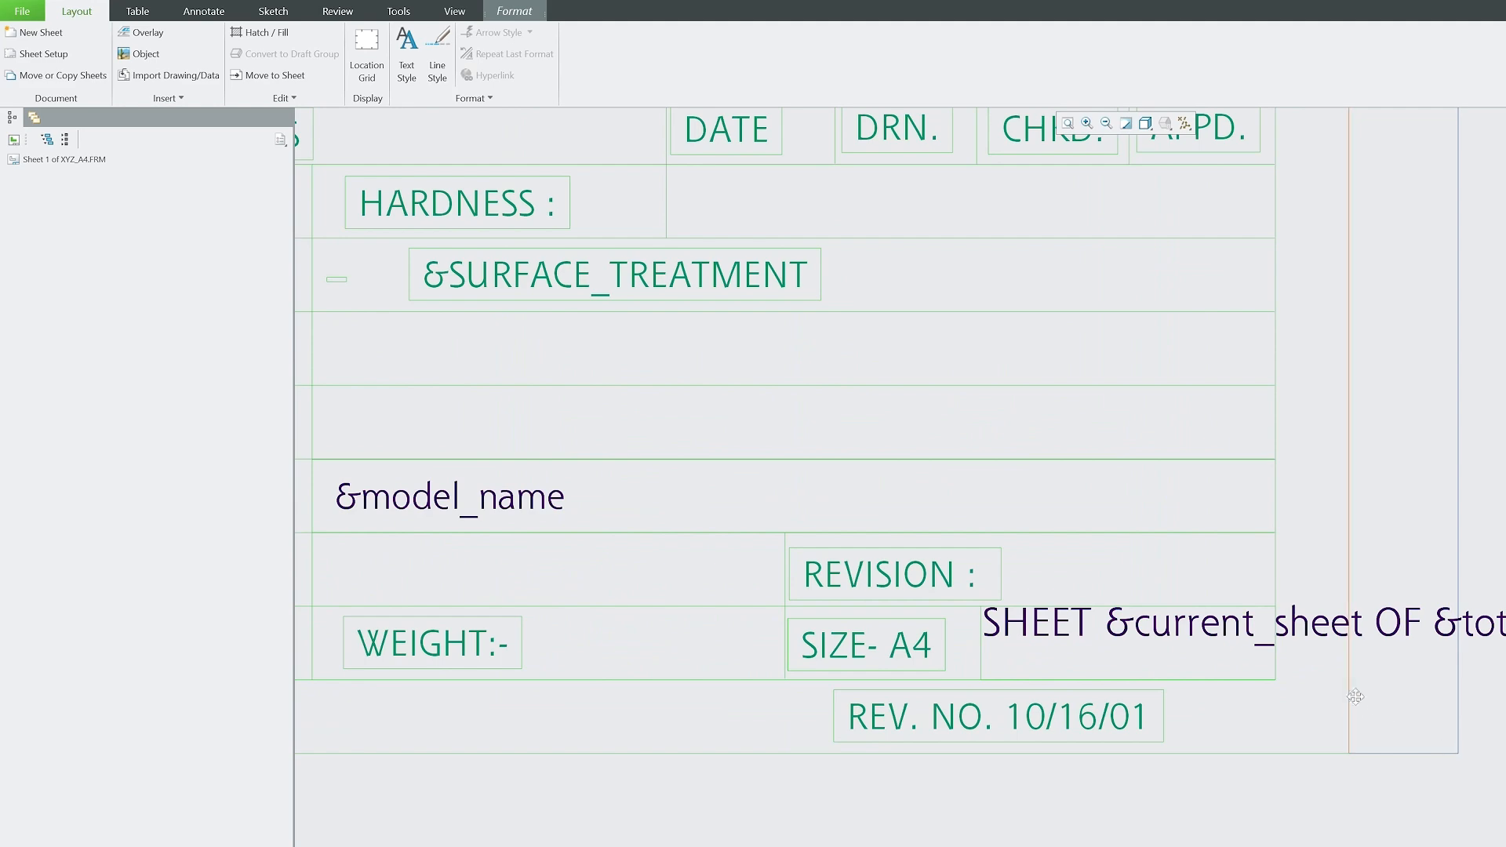
left_click_drag(1362, 696, 1428, 689)
Zoom in to check the title block's alignment on the sheet.
scroll(1338, 787, "down", 5)
scroll(731, 760, "up", 3)
scroll(798, 819, "up", 4)
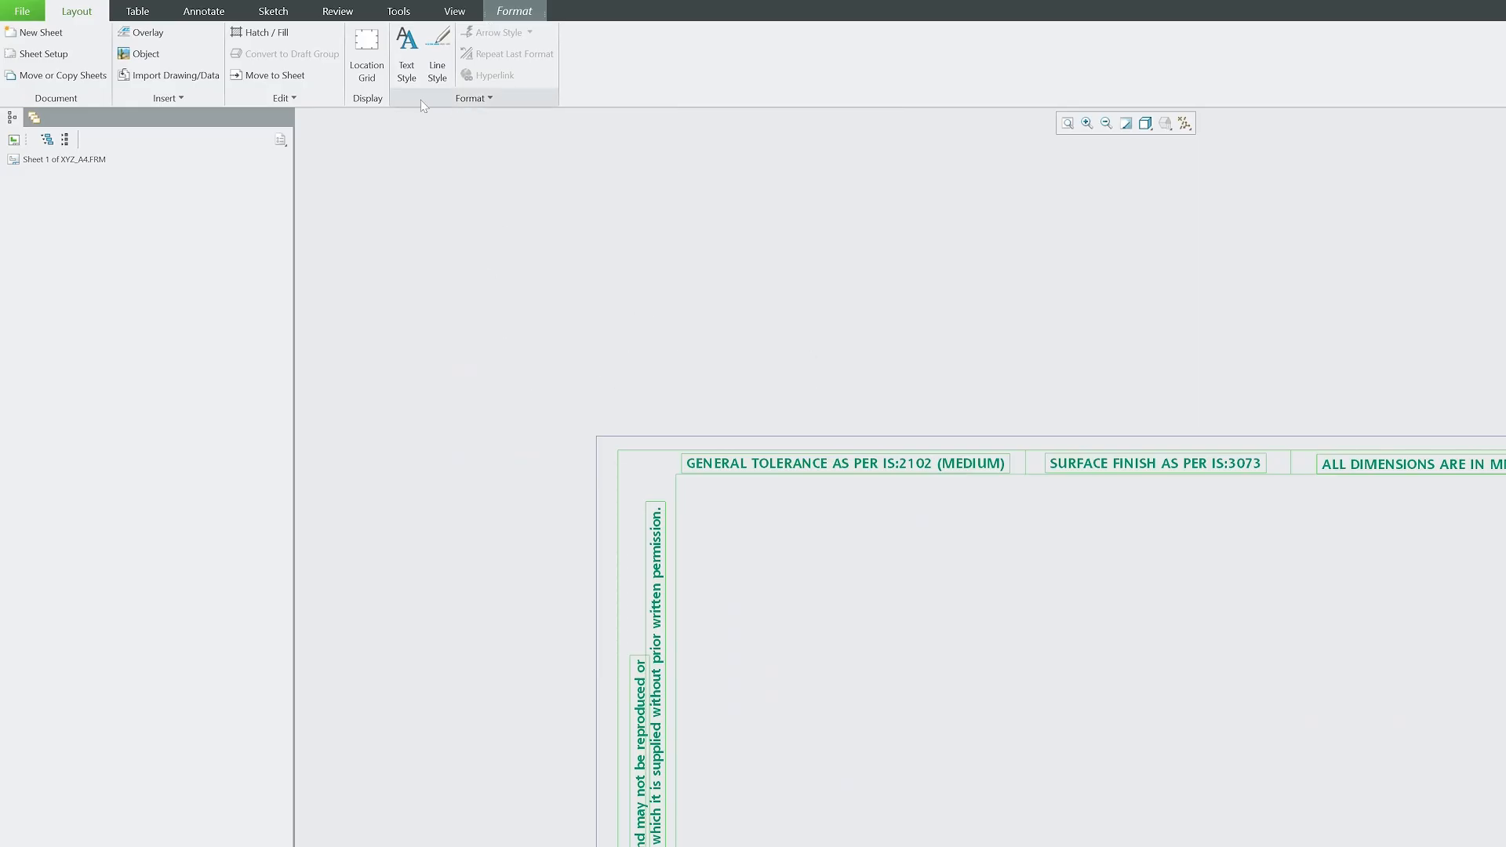
left_click(192, 93)
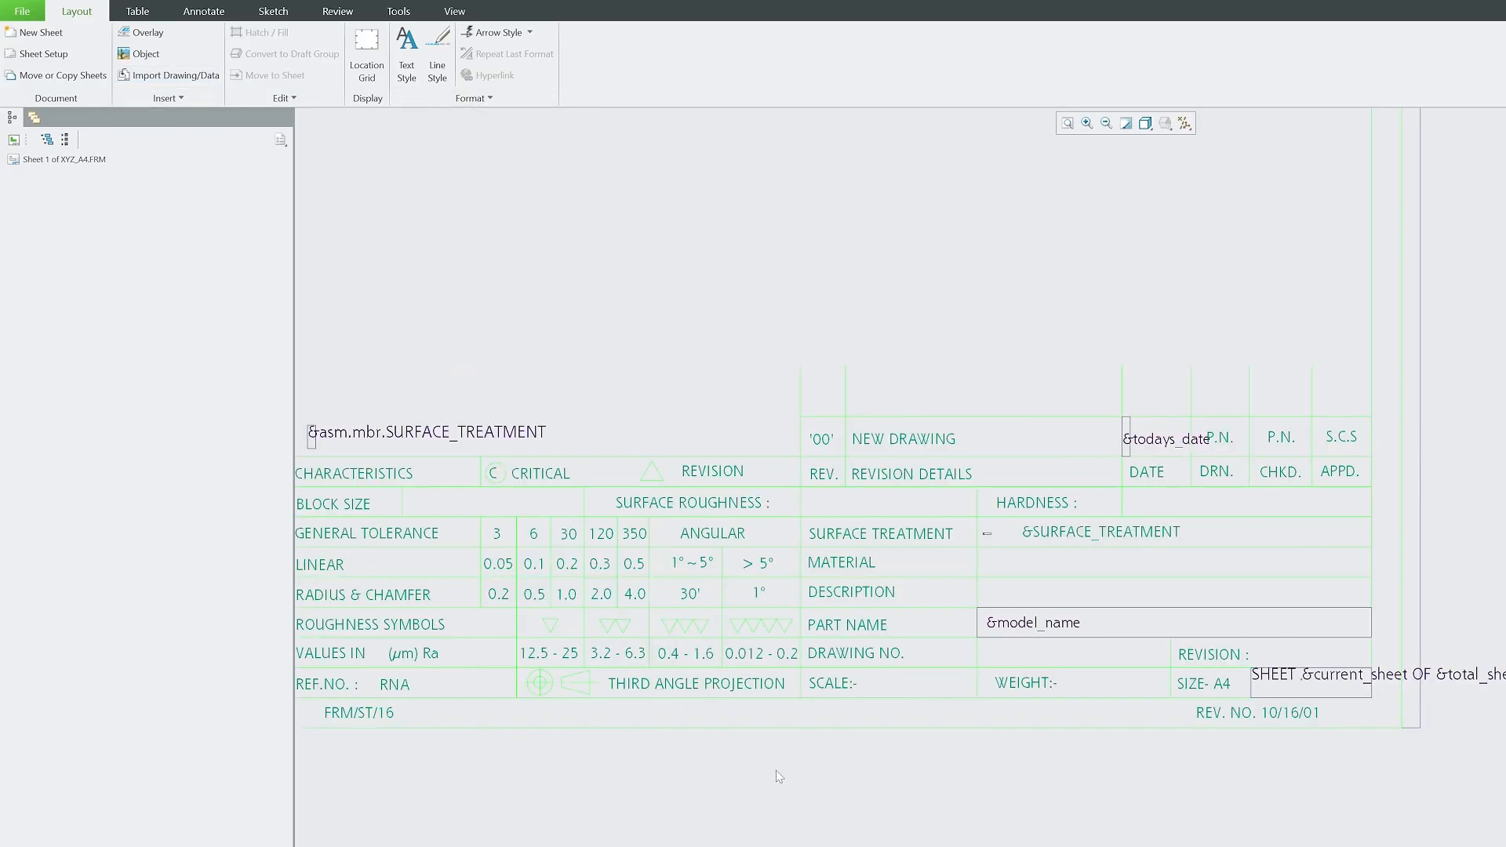
scroll(777, 773, "down", 3)
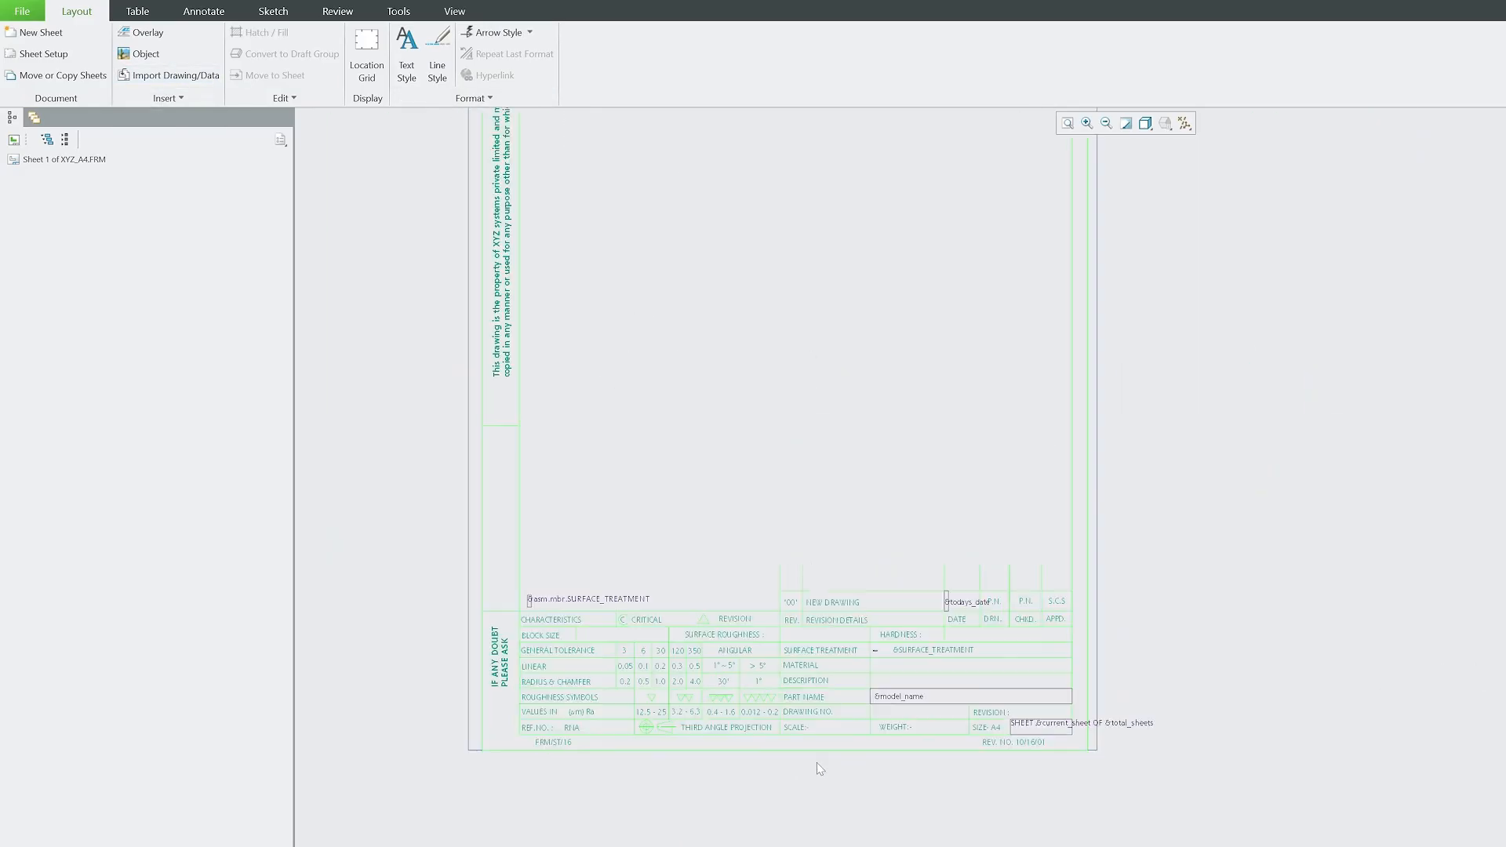
scroll(839, 717, "up", 5)
scroll(956, 633, "up", 4)
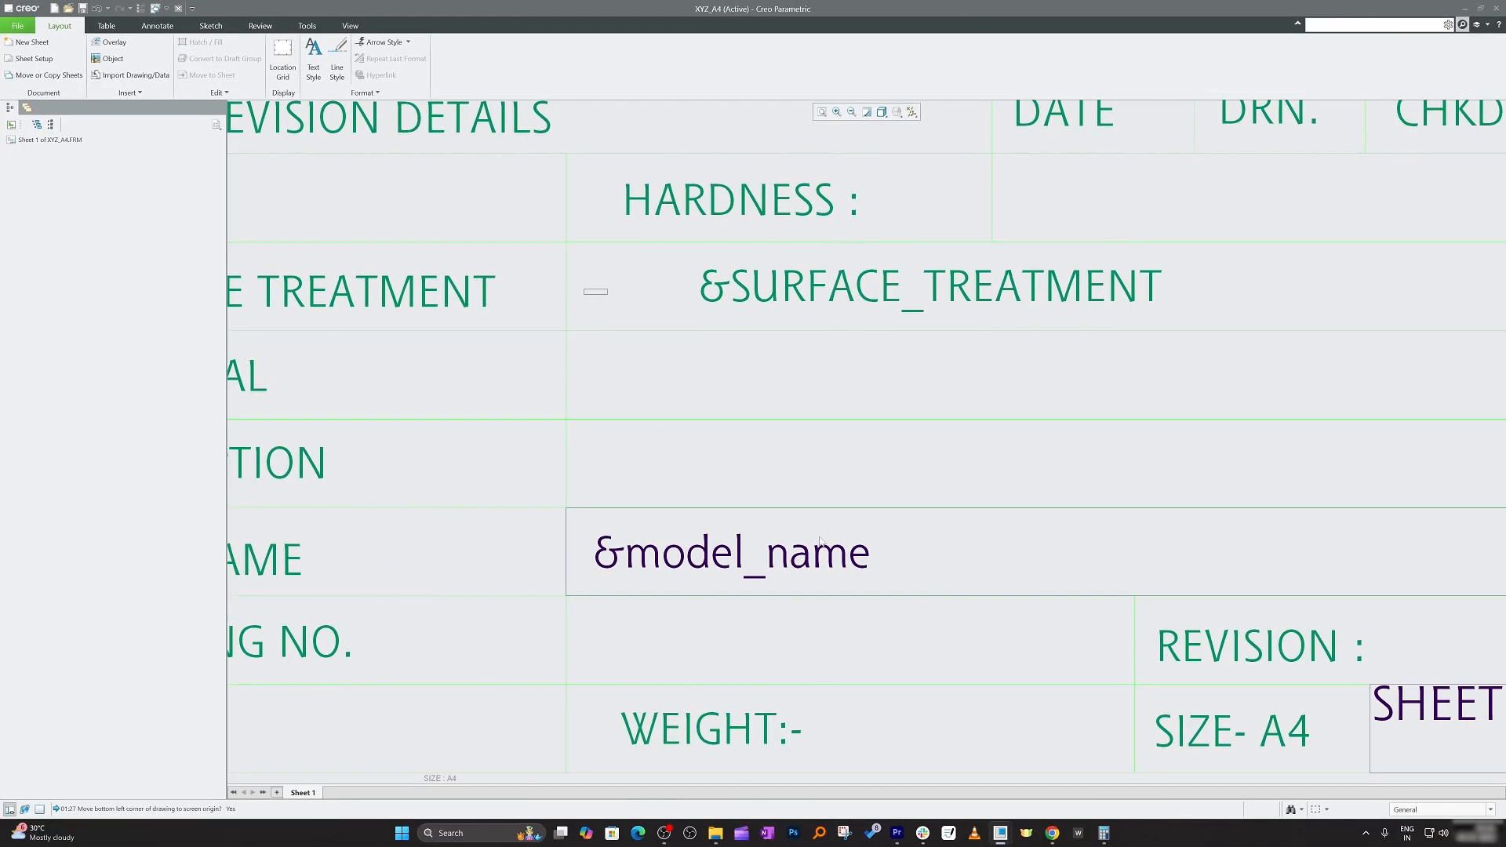
left_click(819, 542)
scroll(618, 508, "down", 2)
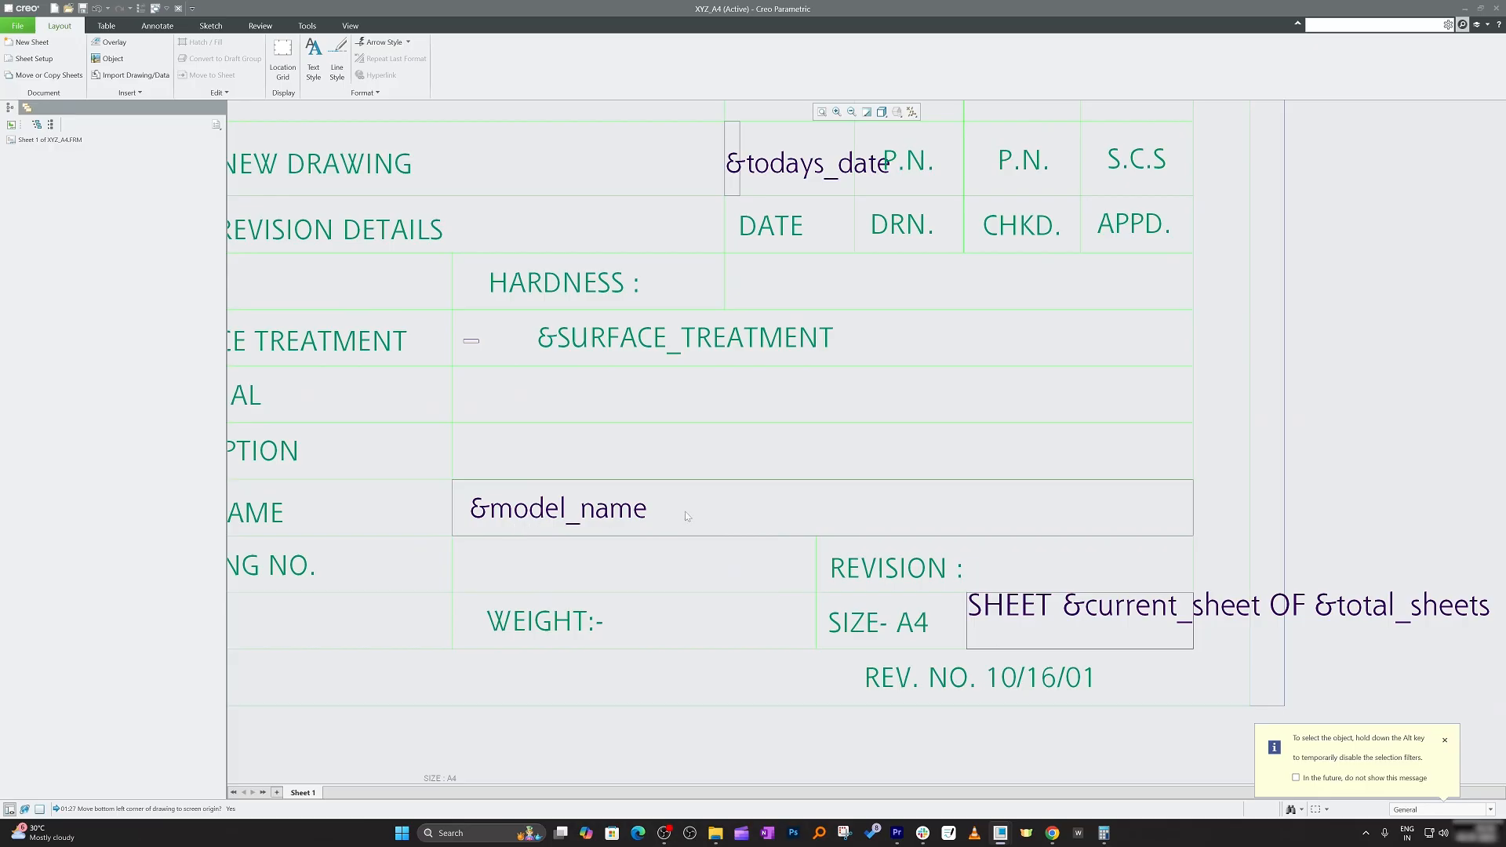
scroll(687, 516, "down", 4)
scroll(897, 521, "up", 6)
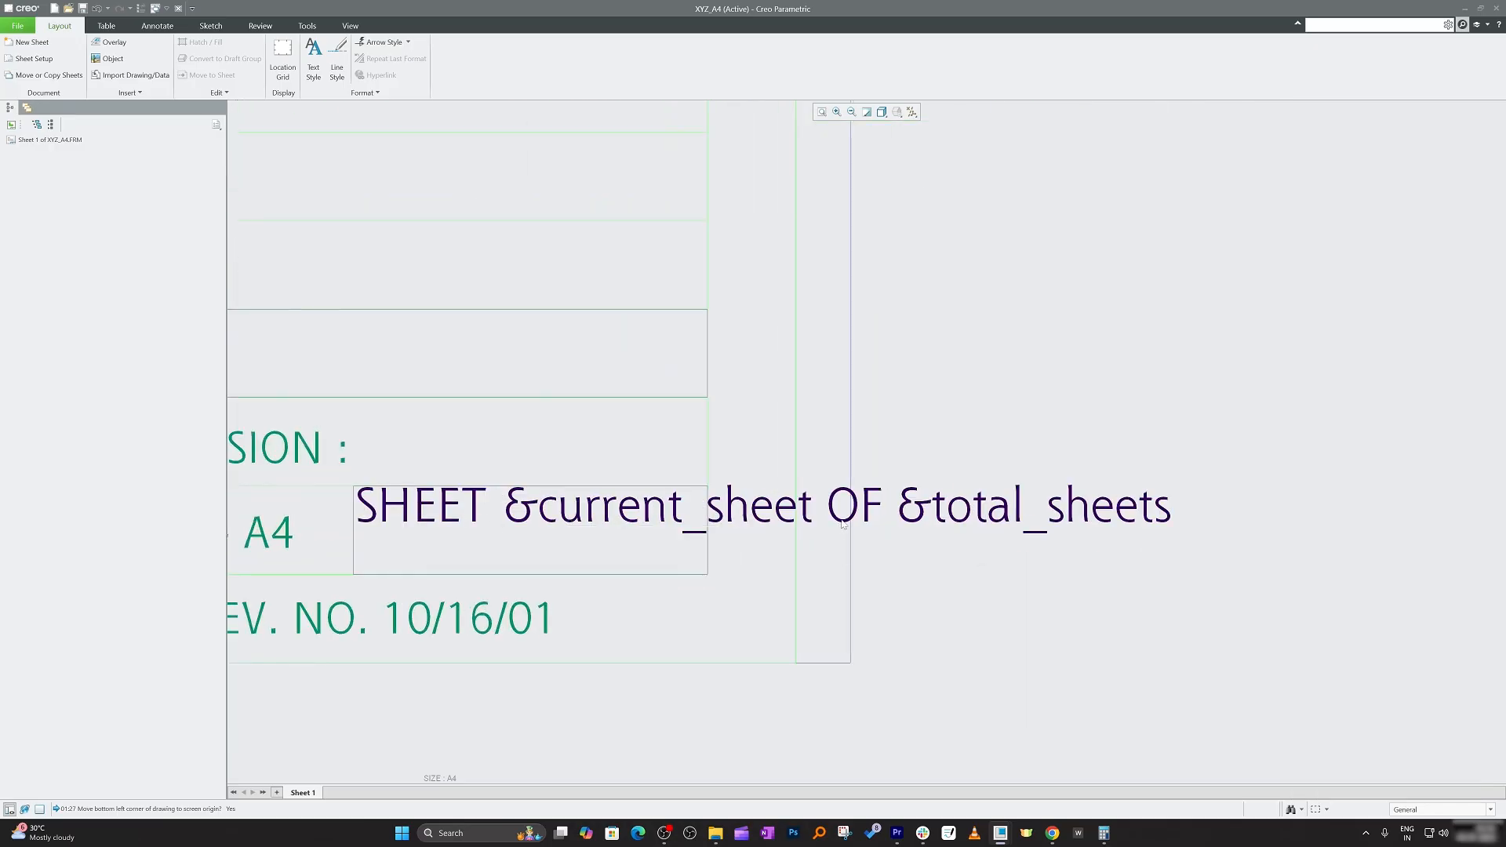
scroll(877, 654, "down", 5)
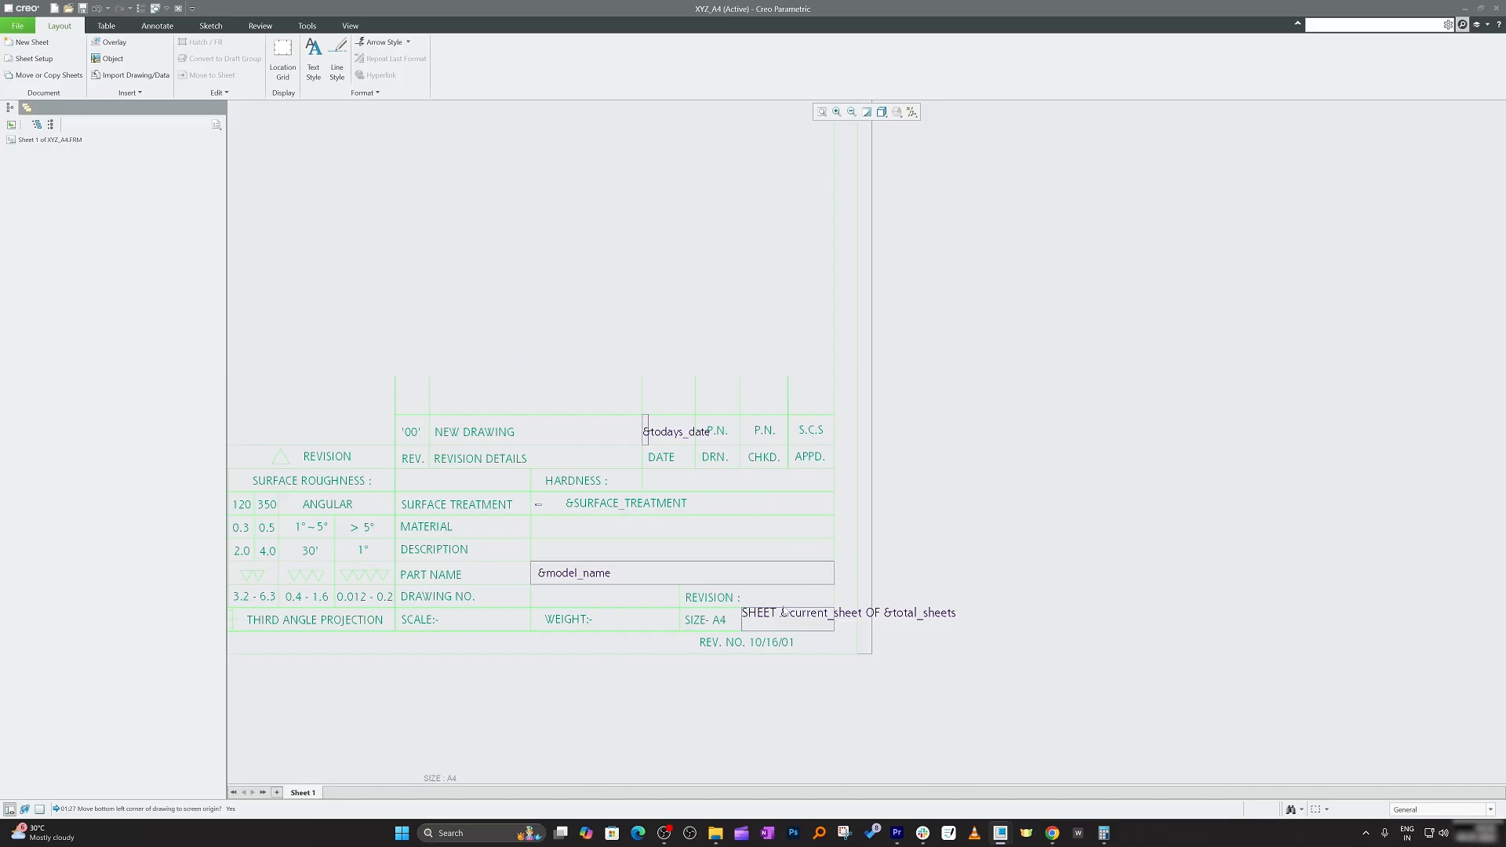
scroll(784, 611, "down", 5)
scroll(618, 194, "up", 3)
scroll(619, 193, "down", 3)
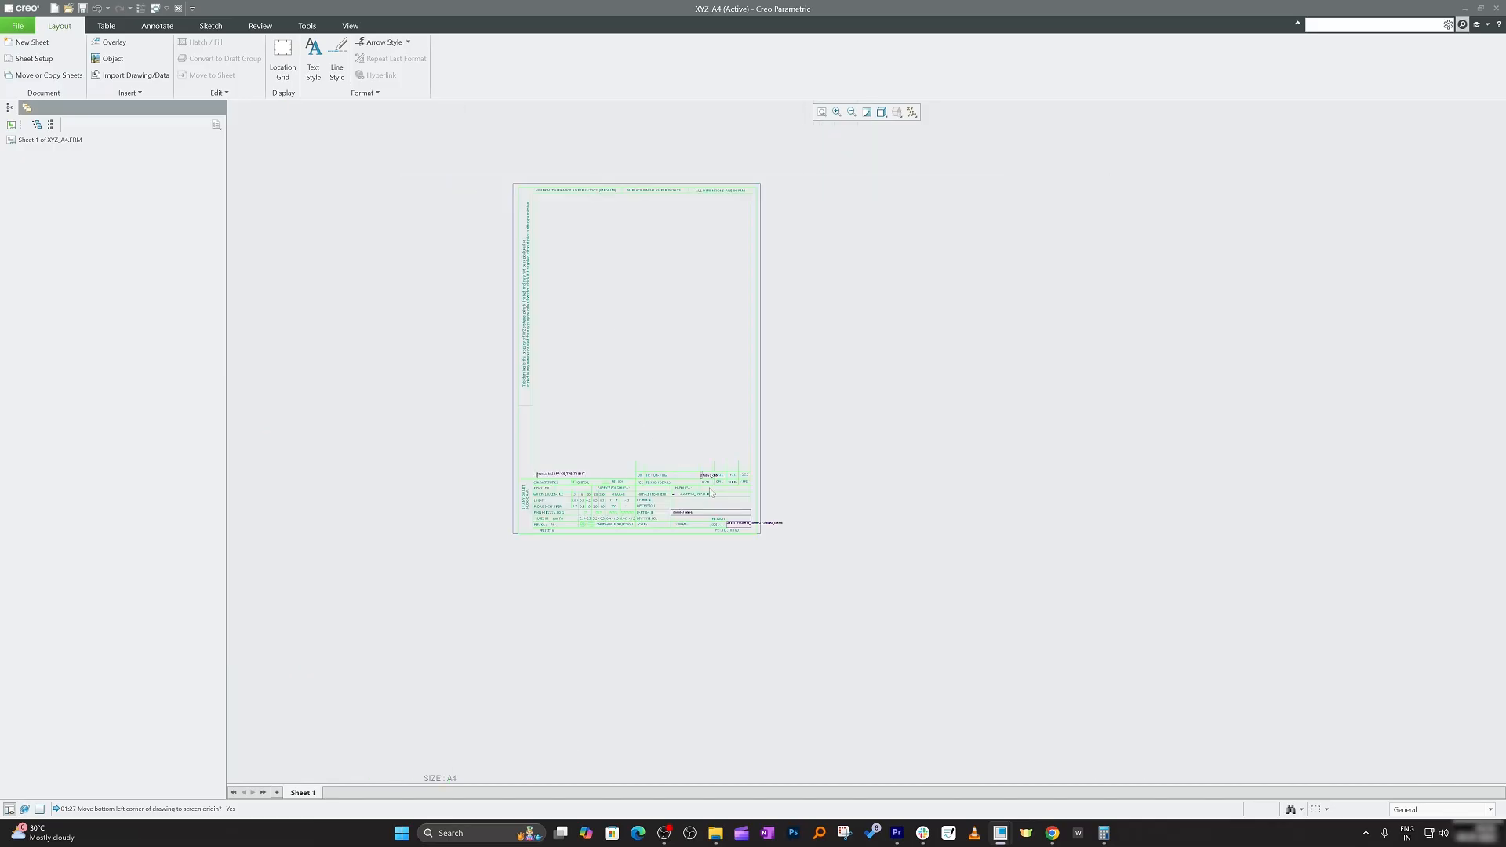
scroll(706, 549, "up", 4)
scroll(690, 390, "up", 2)
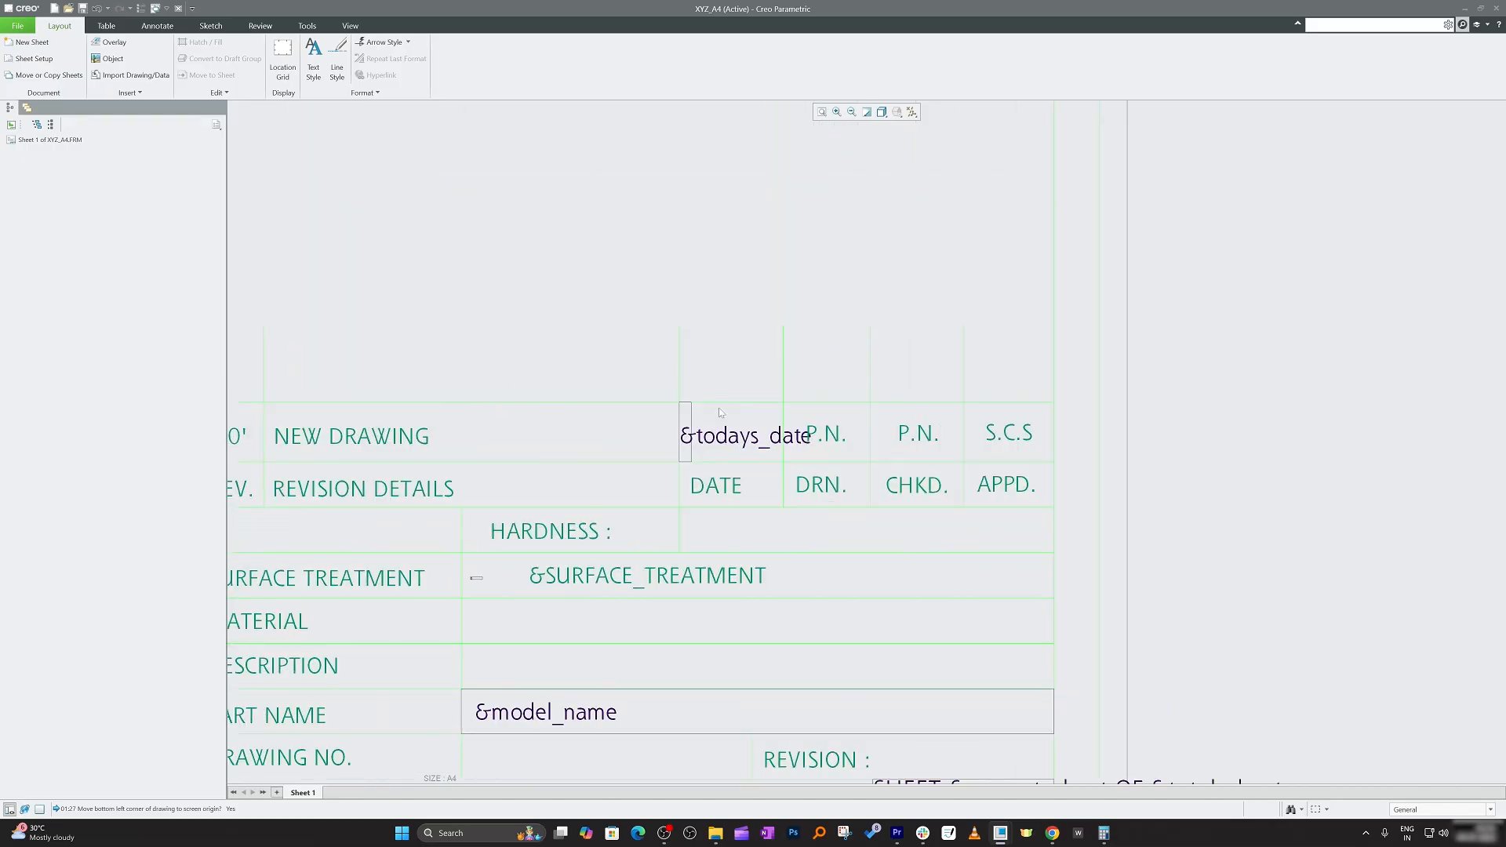
scroll(706, 569, "down", 3)
scroll(666, 681, "up", 4)
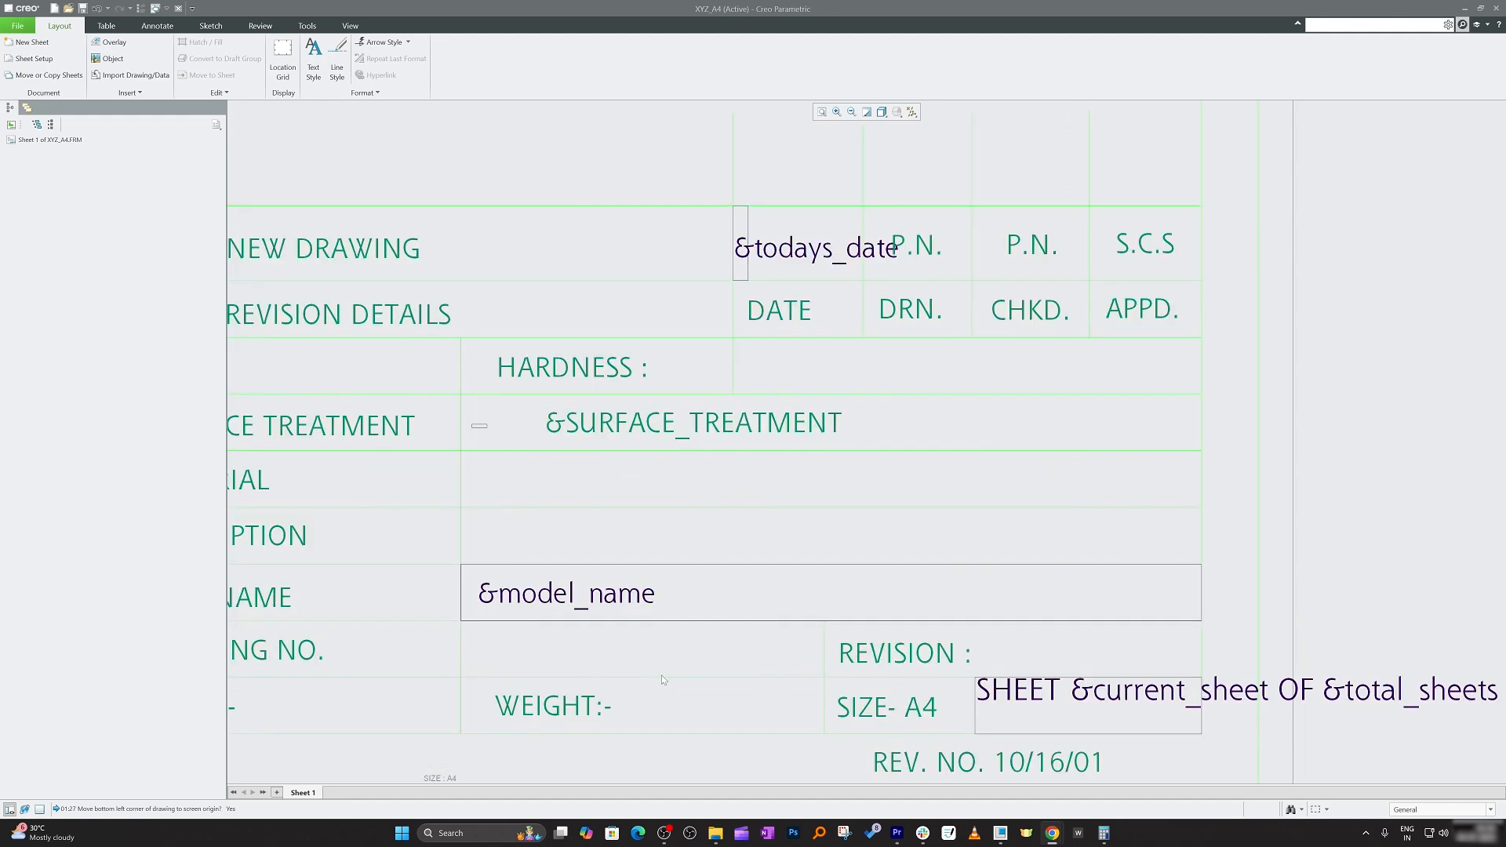
scroll(590, 611, "down", 3)
scroll(862, 671, "up", 4)
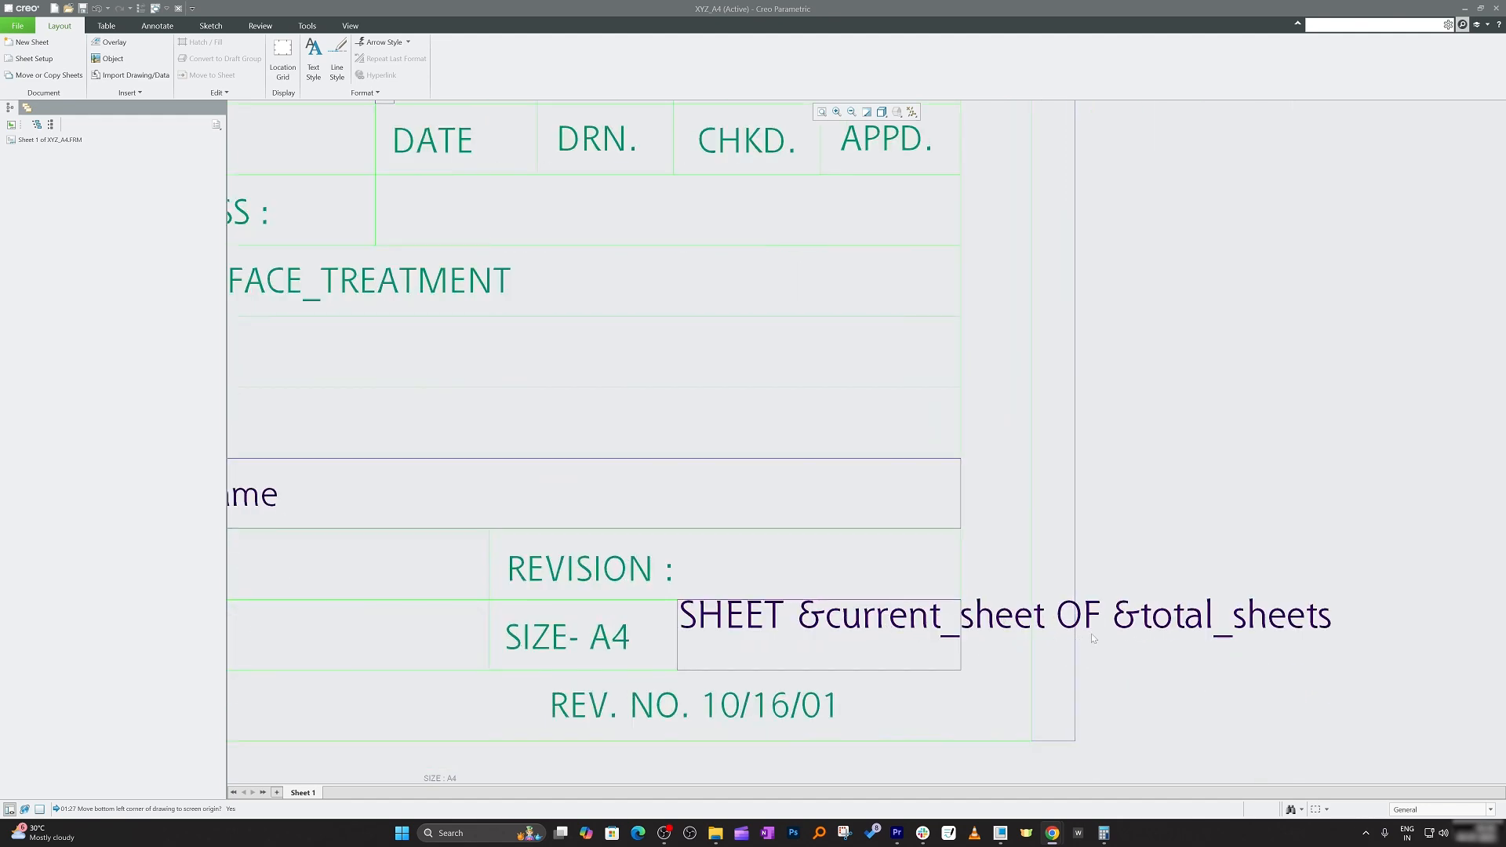
scroll(1066, 686, "down", 4)
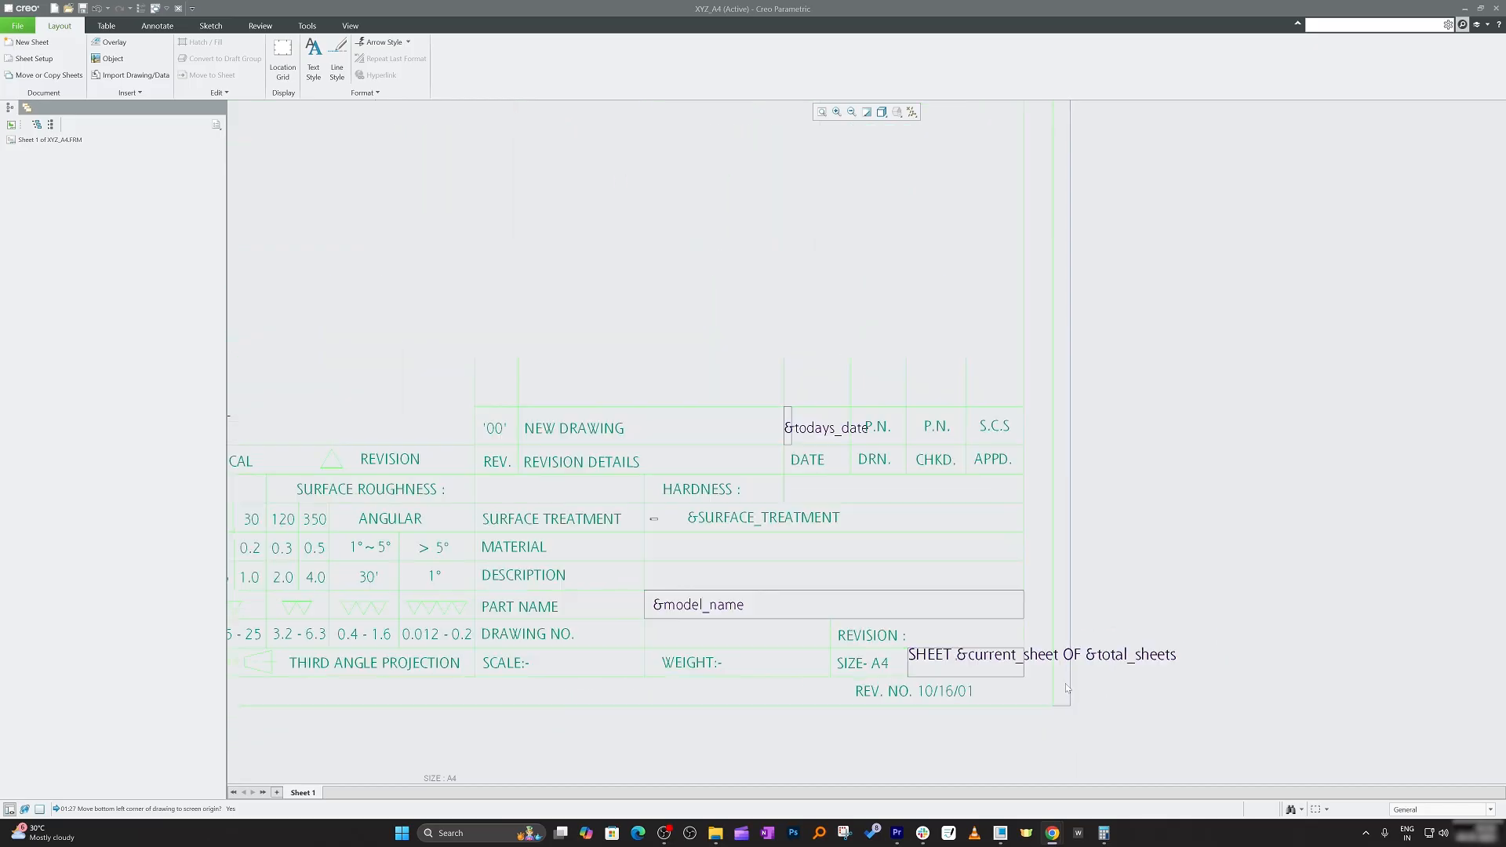
scroll(690, 615, "up", 4)
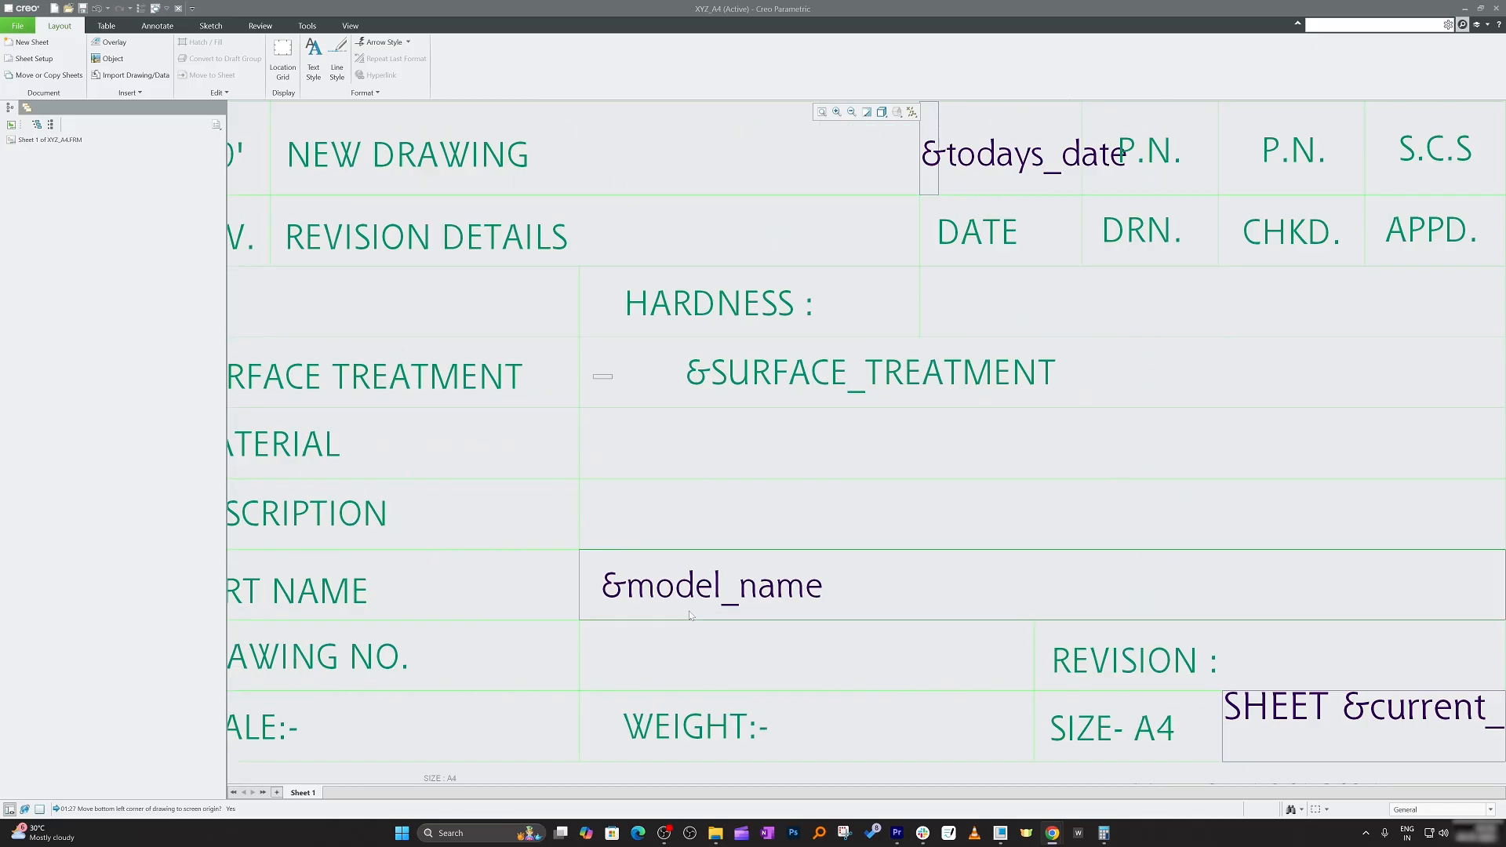
scroll(564, 600, "down", 1)
scroll(700, 525, "up", 1)
scroll(700, 554, "down", 2)
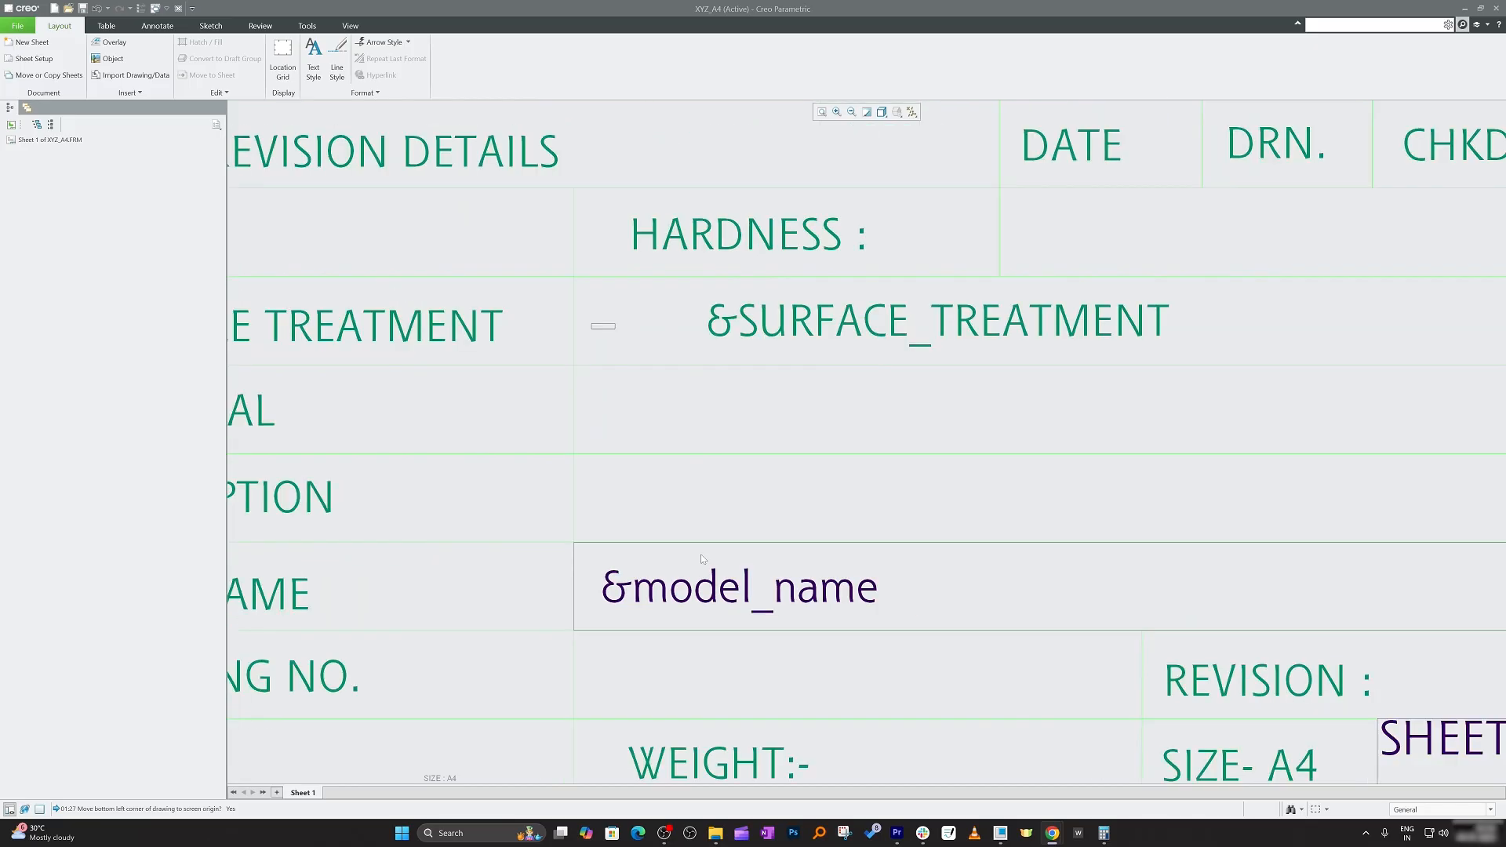
scroll(702, 558, "down", 4)
scroll(702, 559, "up", 4)
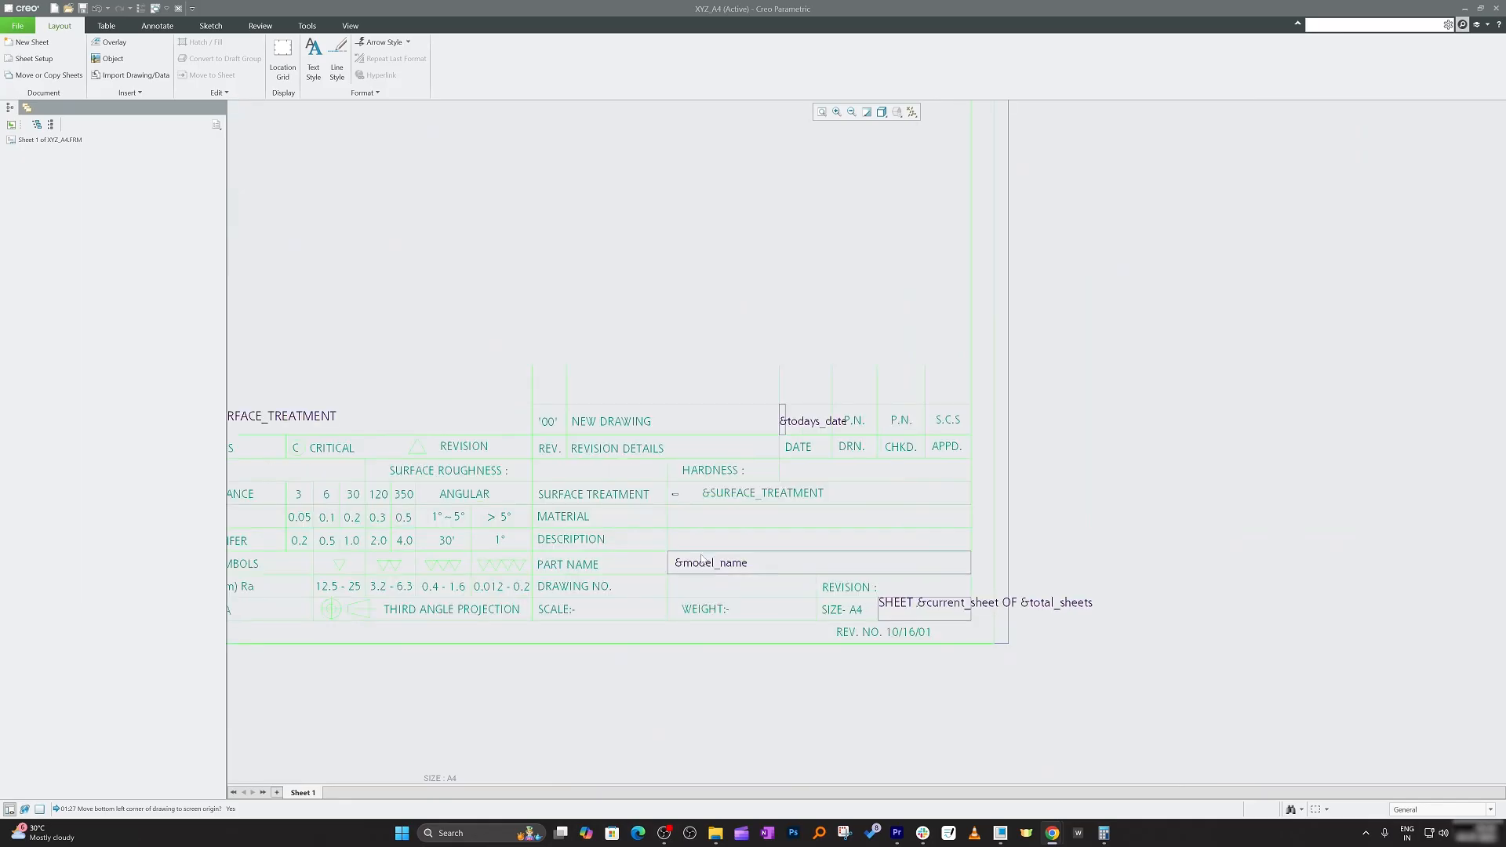
scroll(702, 558, "down", 1)
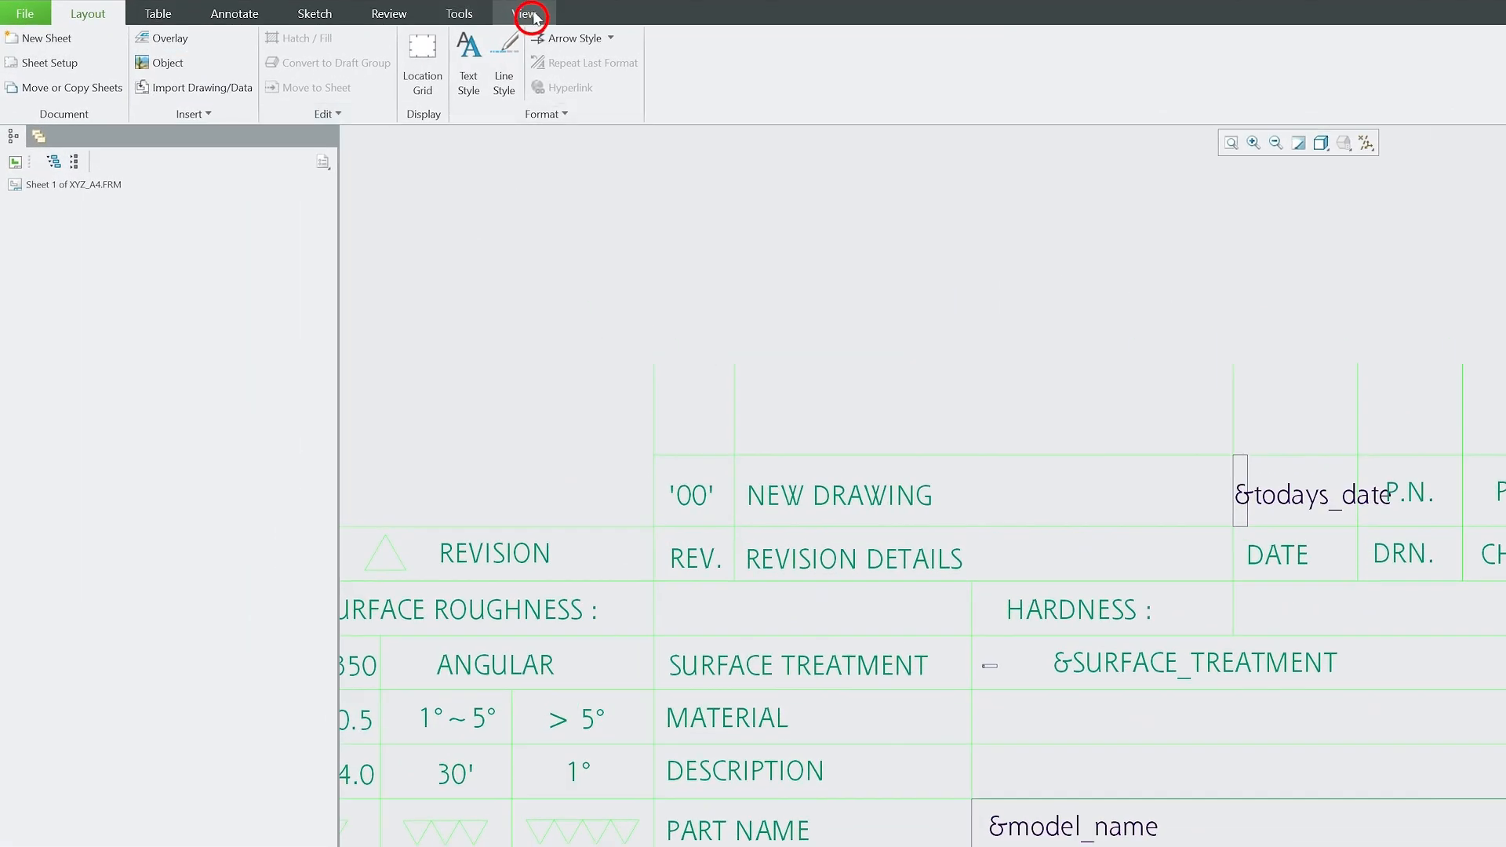
Switch to the BACK_PLATE.PRT part window.
left_click(526, 14)
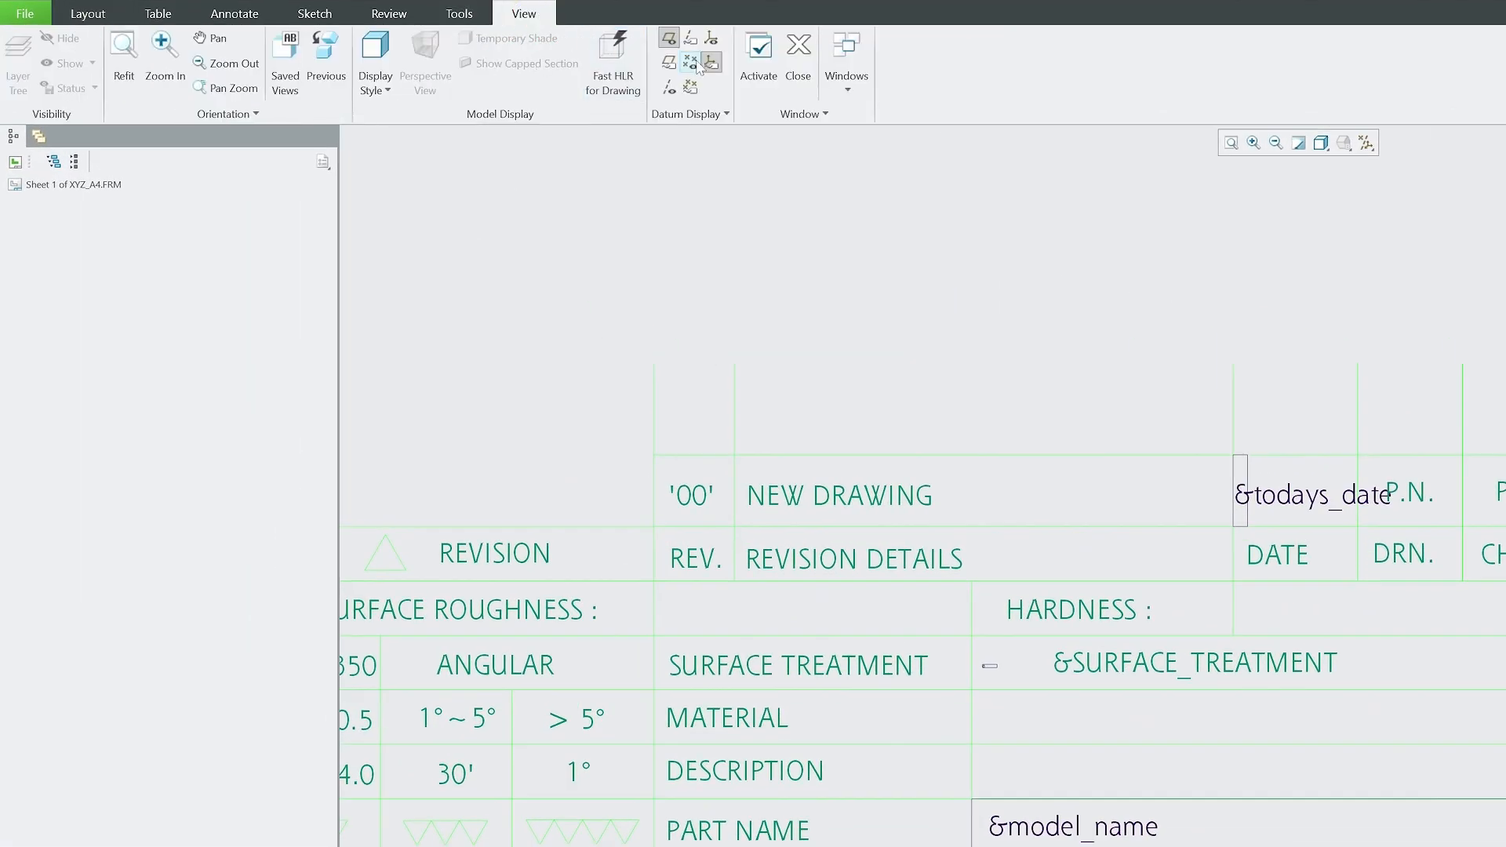
left_click(841, 57)
left_click(865, 117)
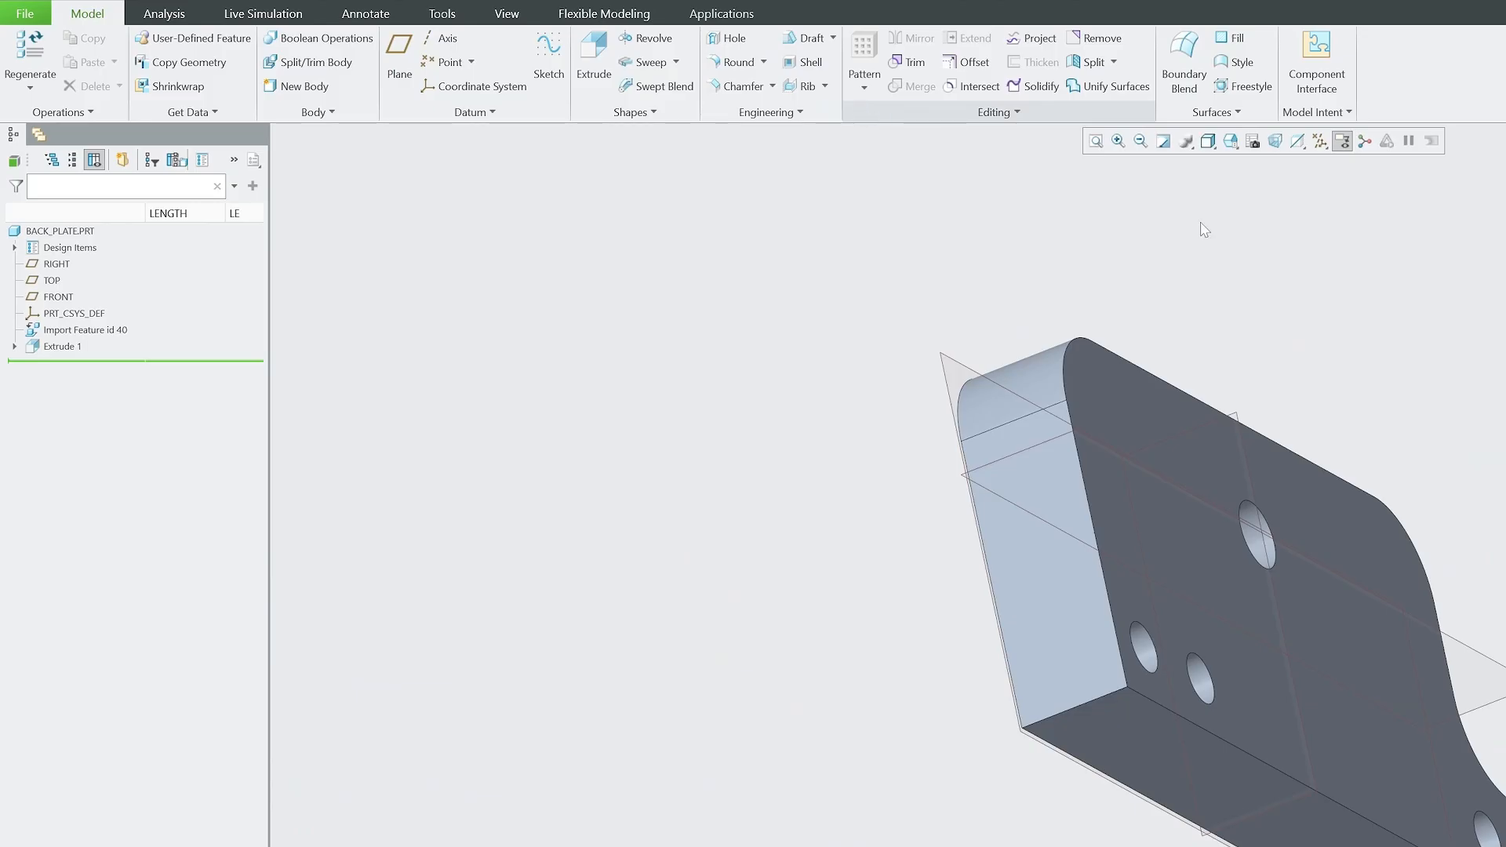
Review the BACK_PLATE part's parameters in an enlarged Parameters dialog, then close it.
left_click(1323, 112)
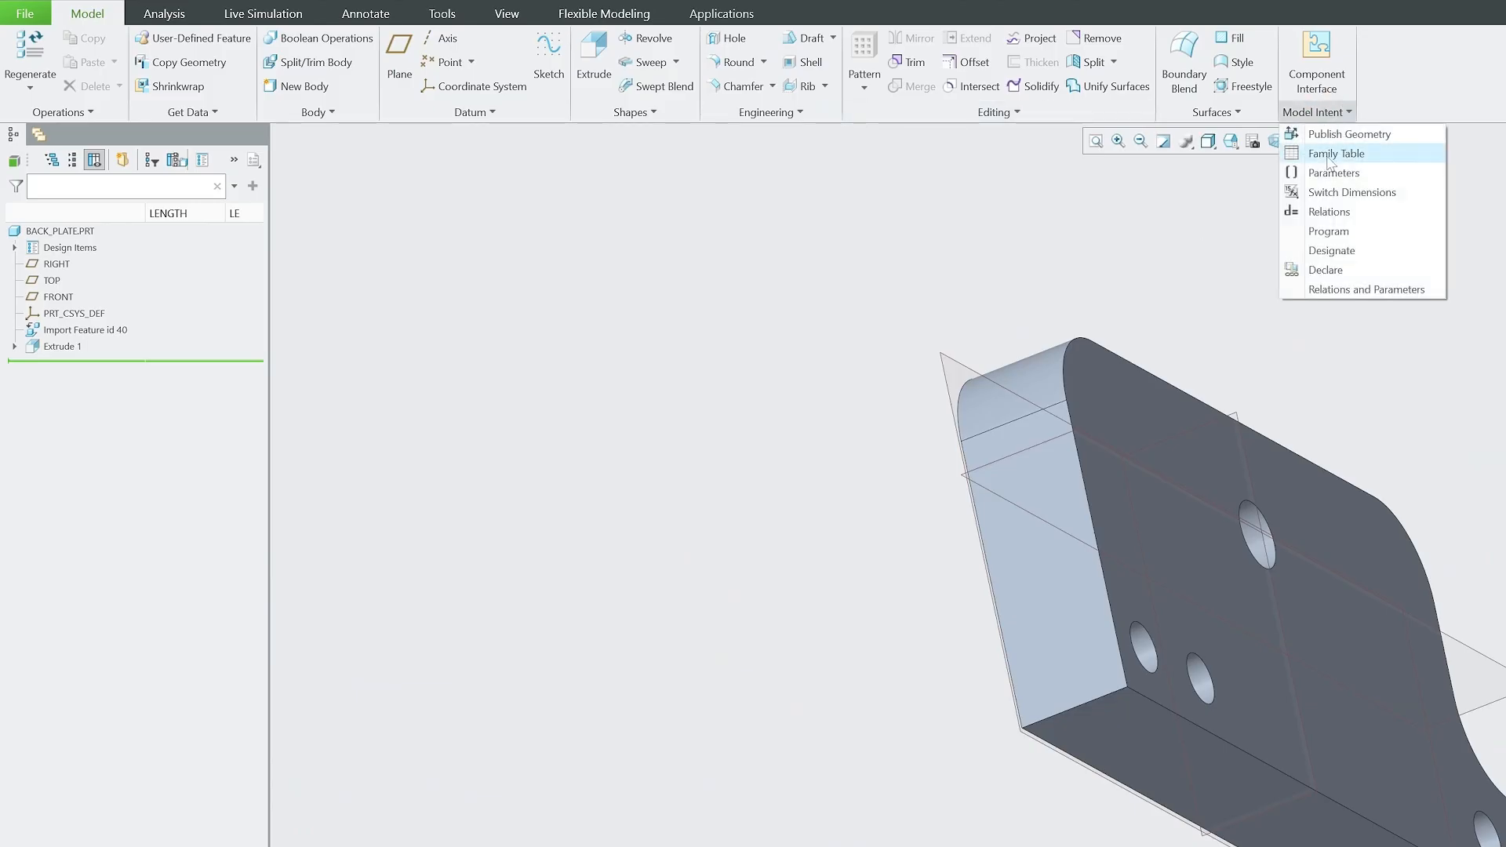
left_click(1325, 112)
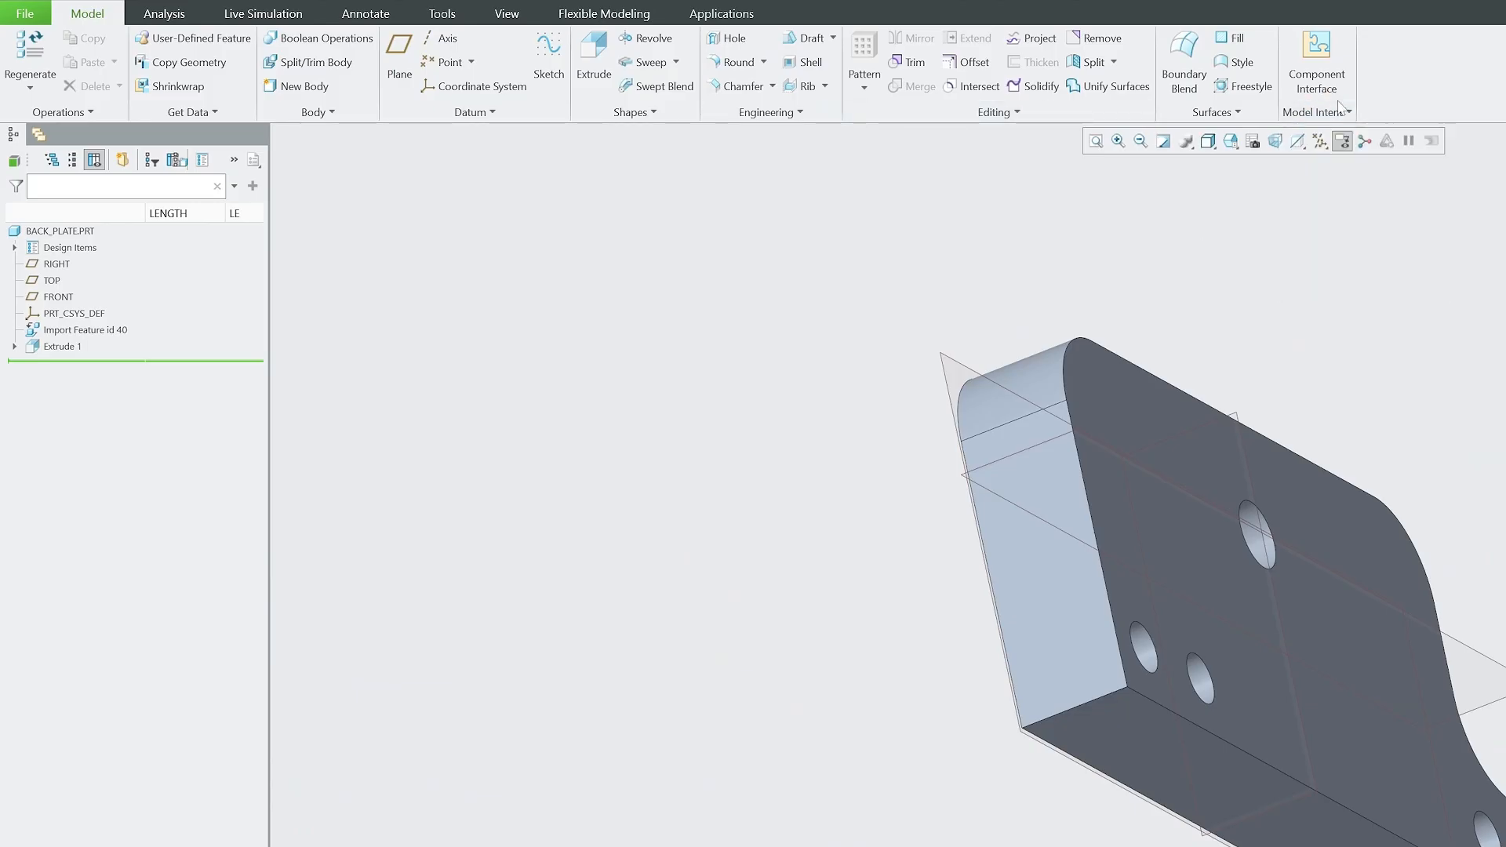
left_click(1325, 113)
left_click(1335, 171)
left_click_drag(691, 712, 449, 846)
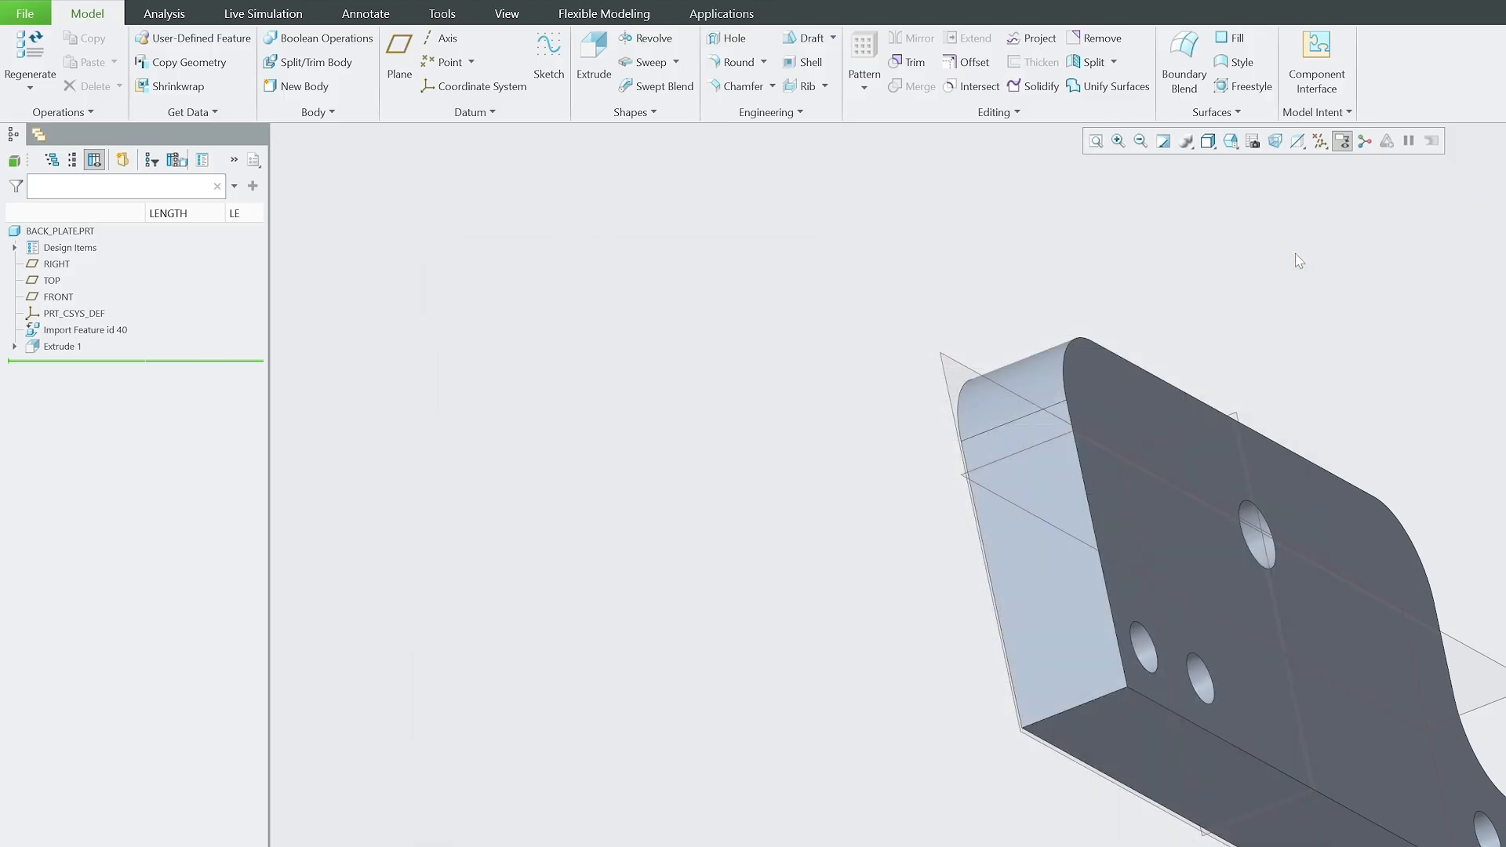
left_click(1290, 262)
left_click(506, 13)
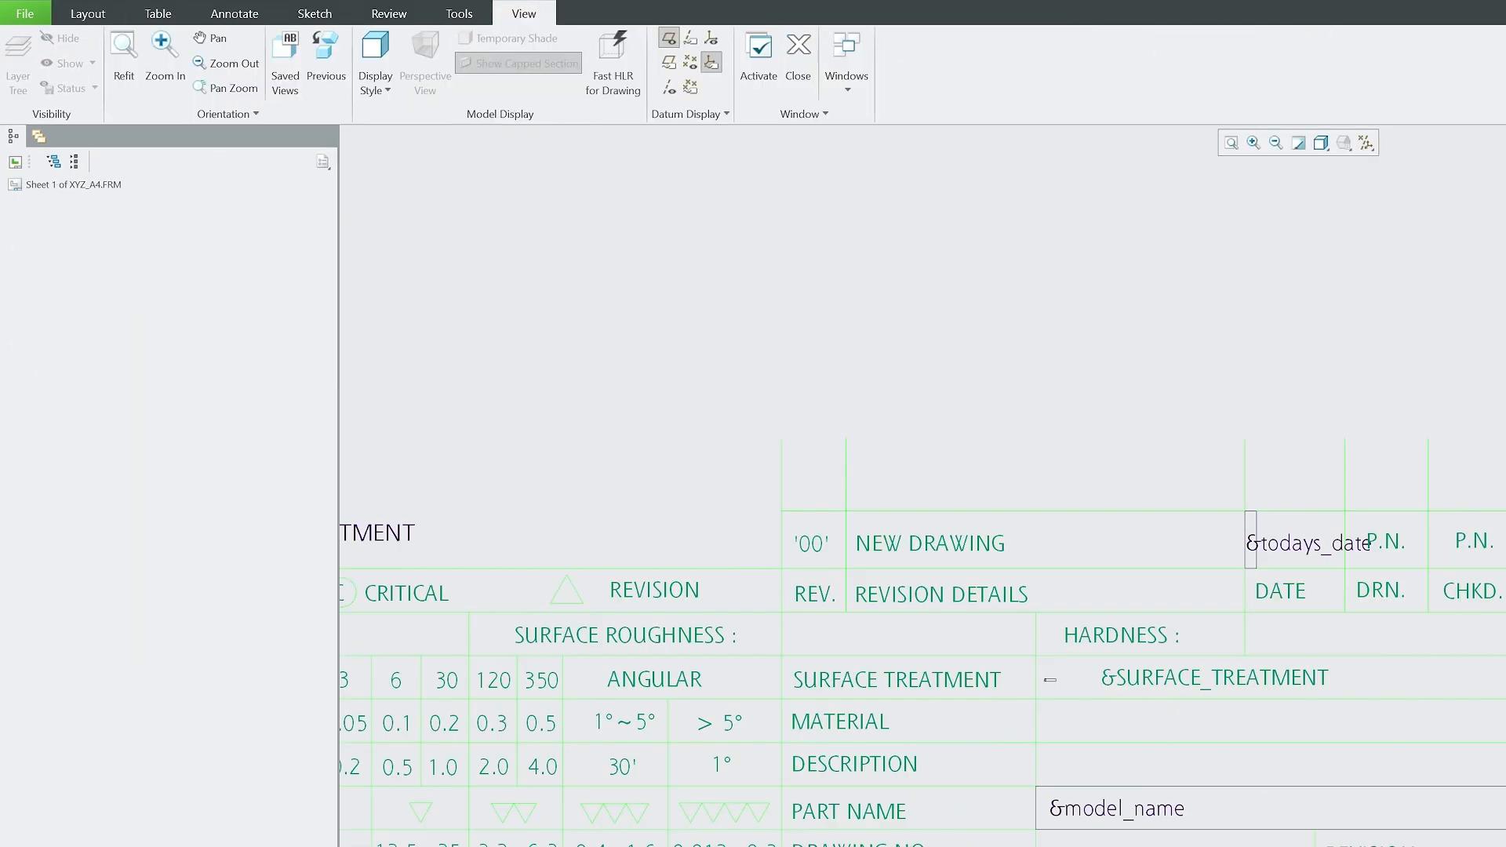
Zoom and pan around the XYZ_A4 format to look over the whole A4 sheet.
scroll(1441, 840, "down", 2)
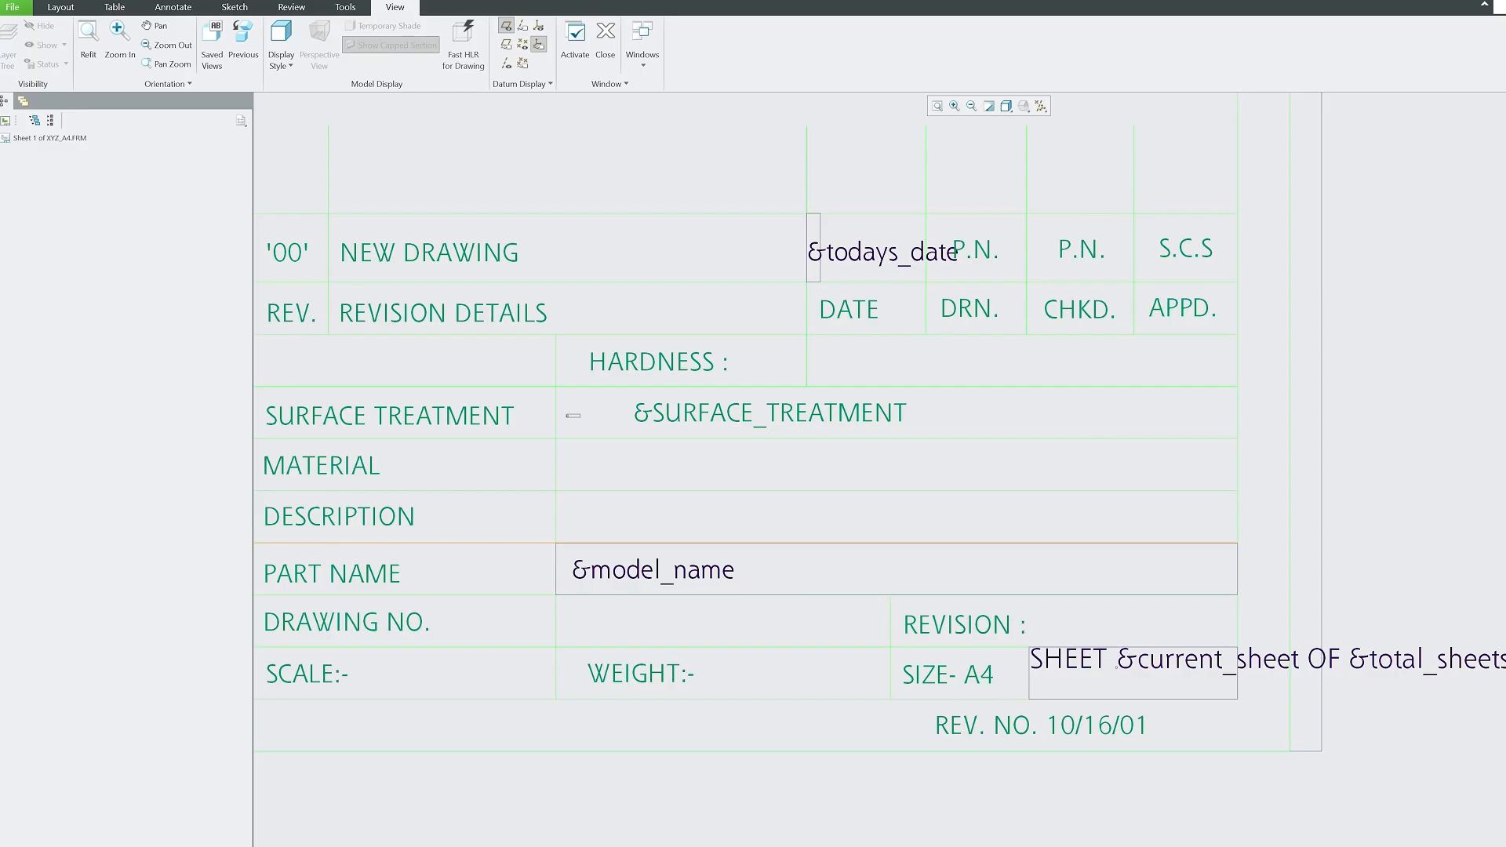
scroll(769, 396, "up", 5)
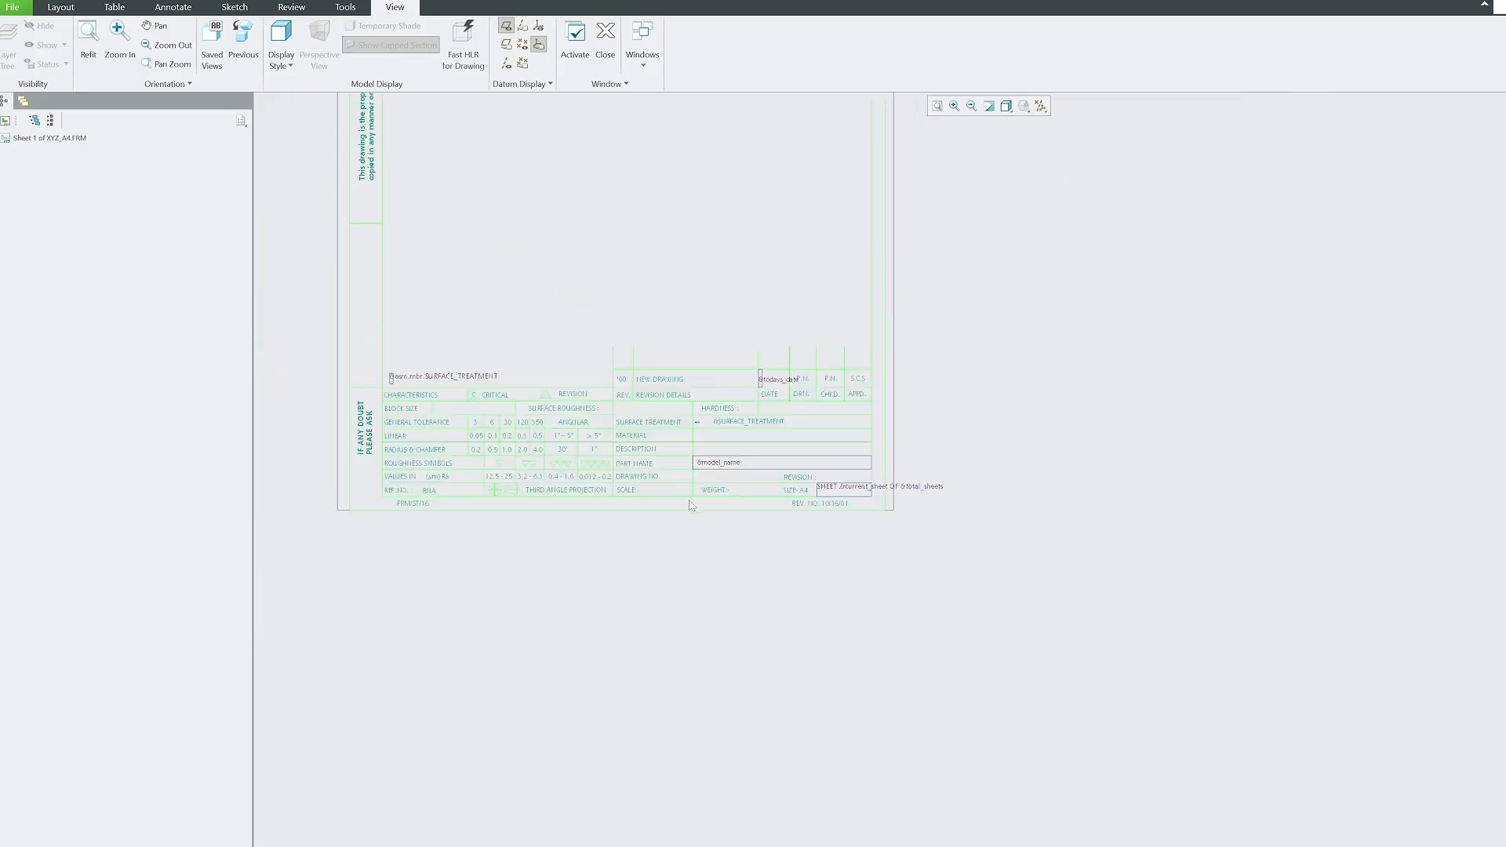
scroll(687, 424, "down", 4)
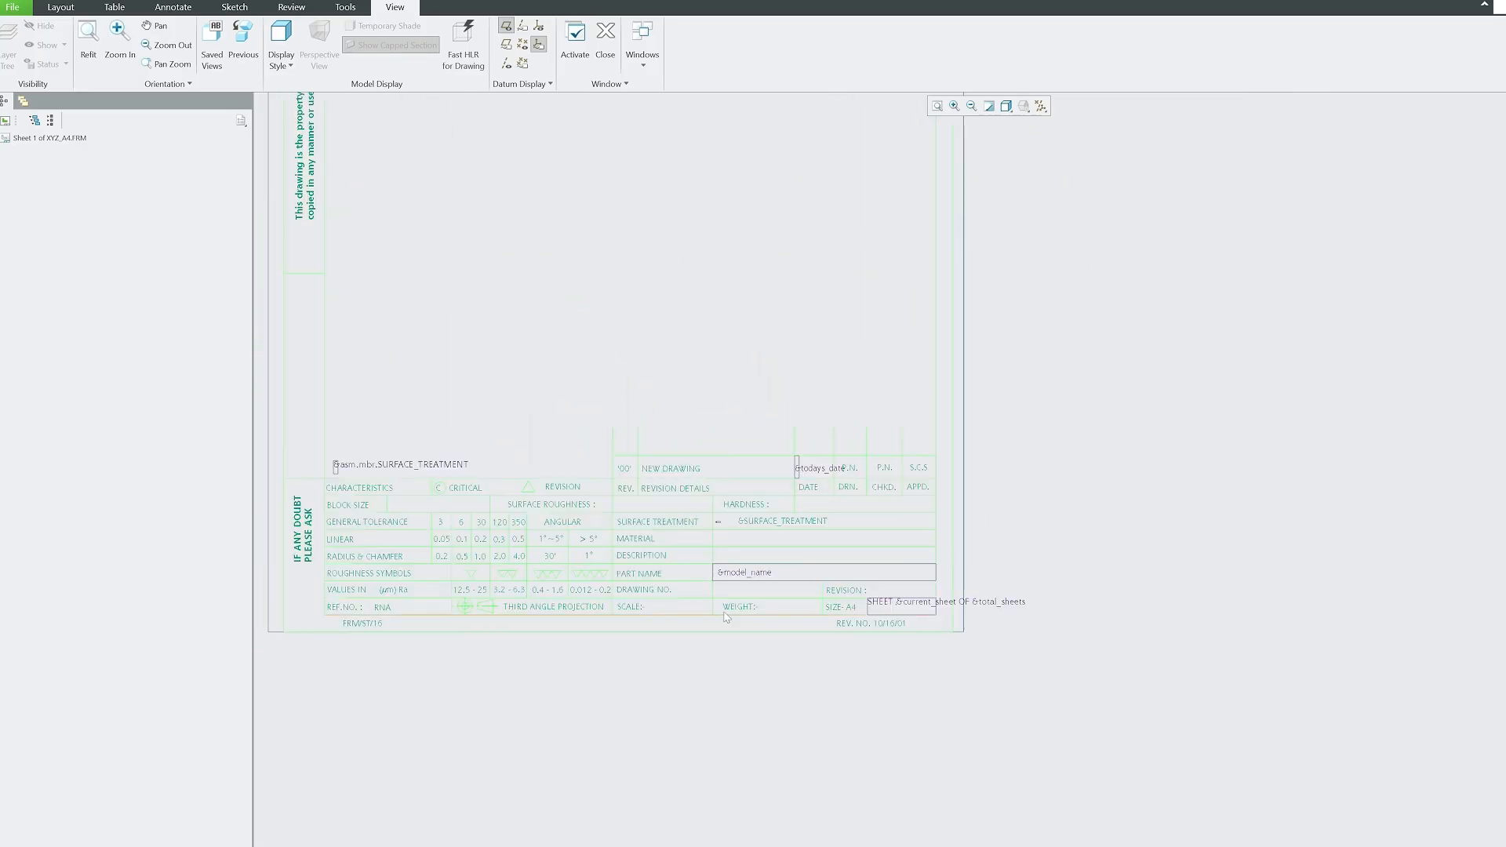
scroll(1011, 709, "up", 3)
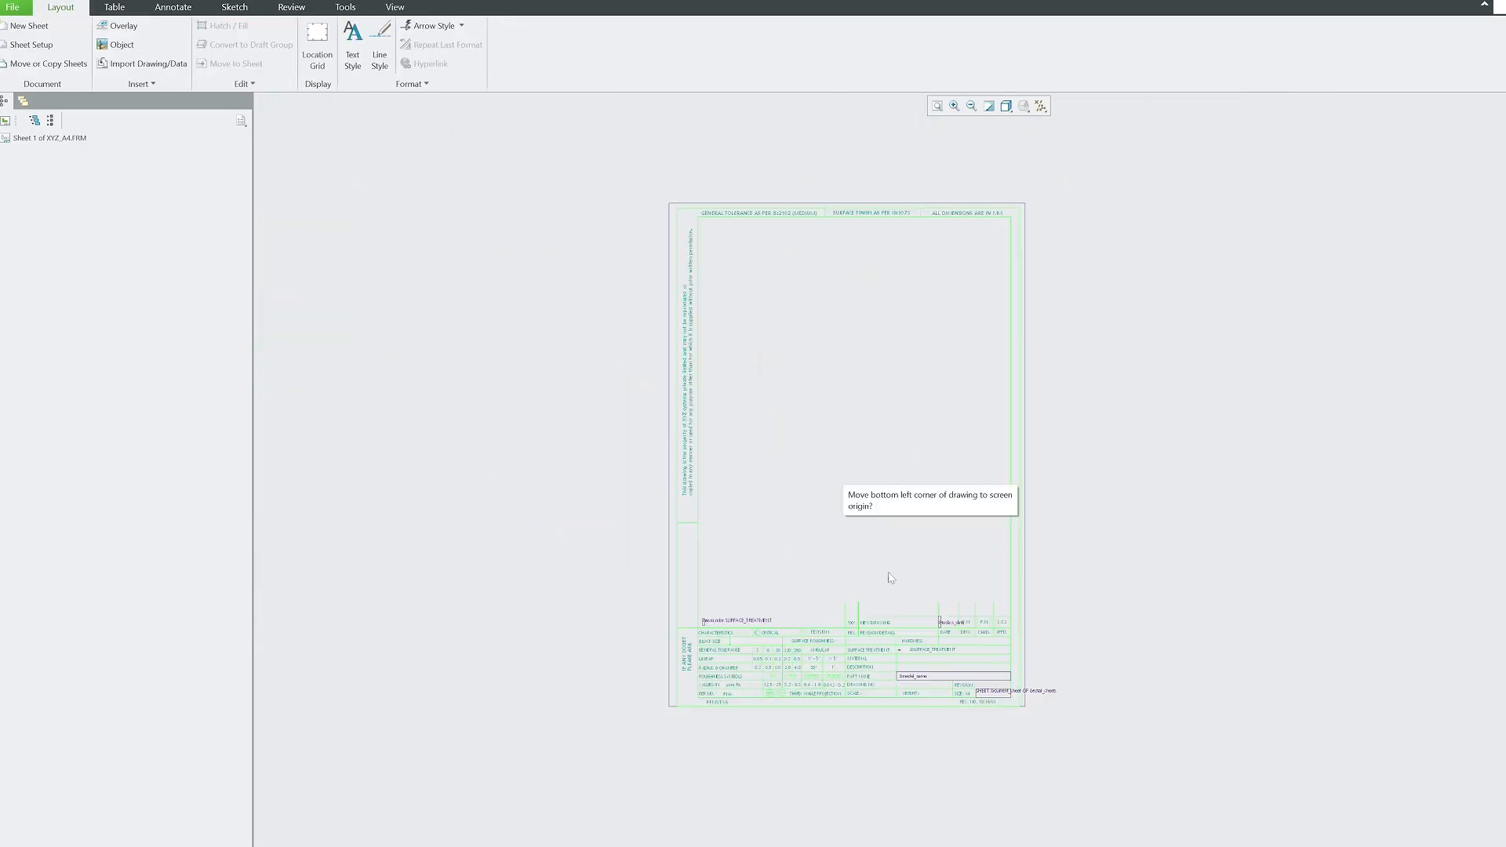
scroll(891, 578, "down", 2)
middle_click_drag(732, 704, 646, 717)
scroll(644, 714, "up", 1)
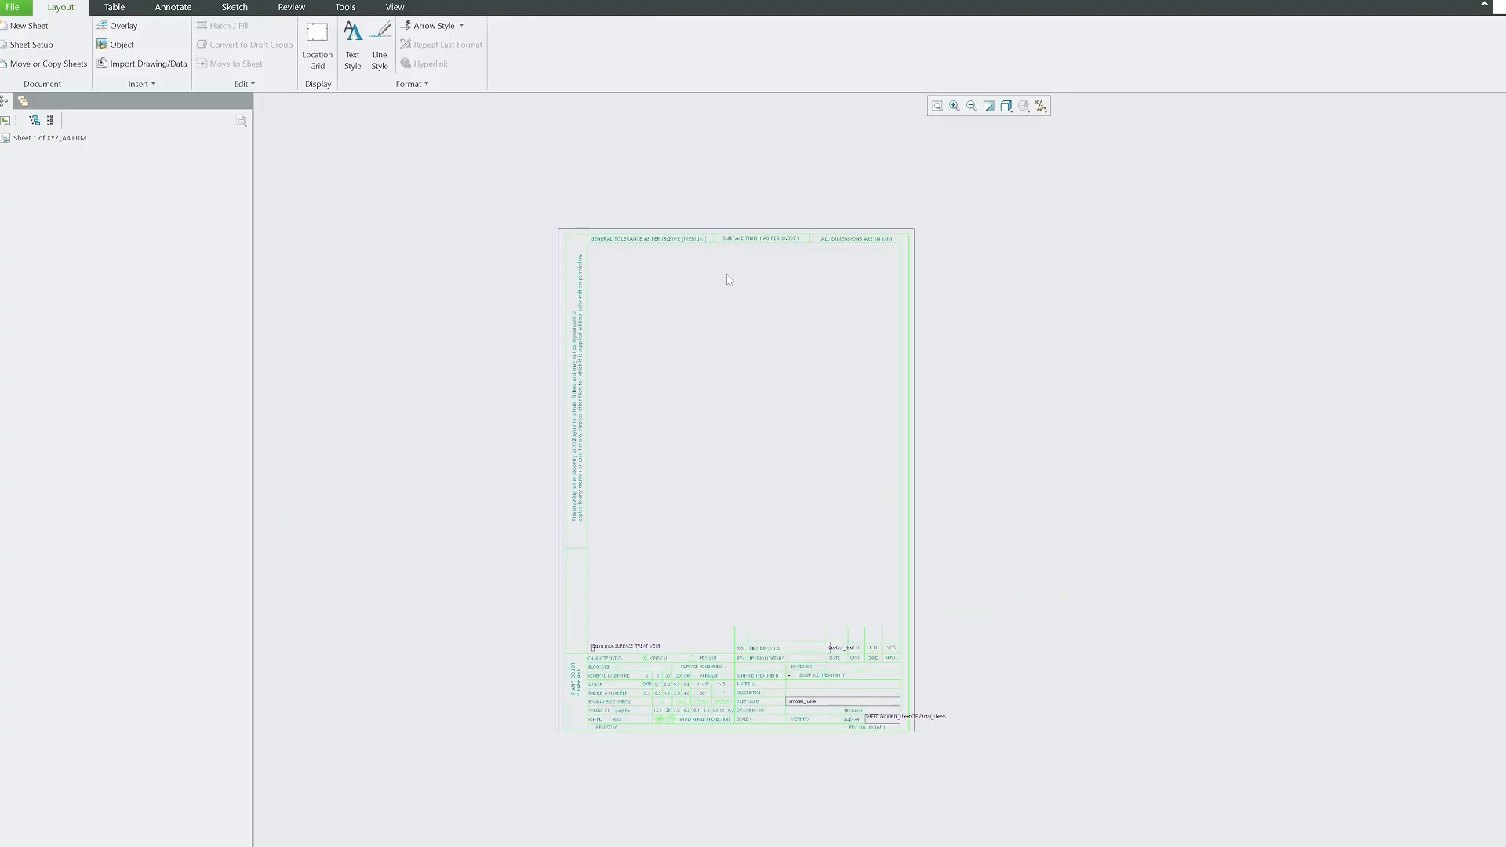
Sketch one vertical line just left of the A4 border, bringing the format to 89 lines.
left_click(116, 8)
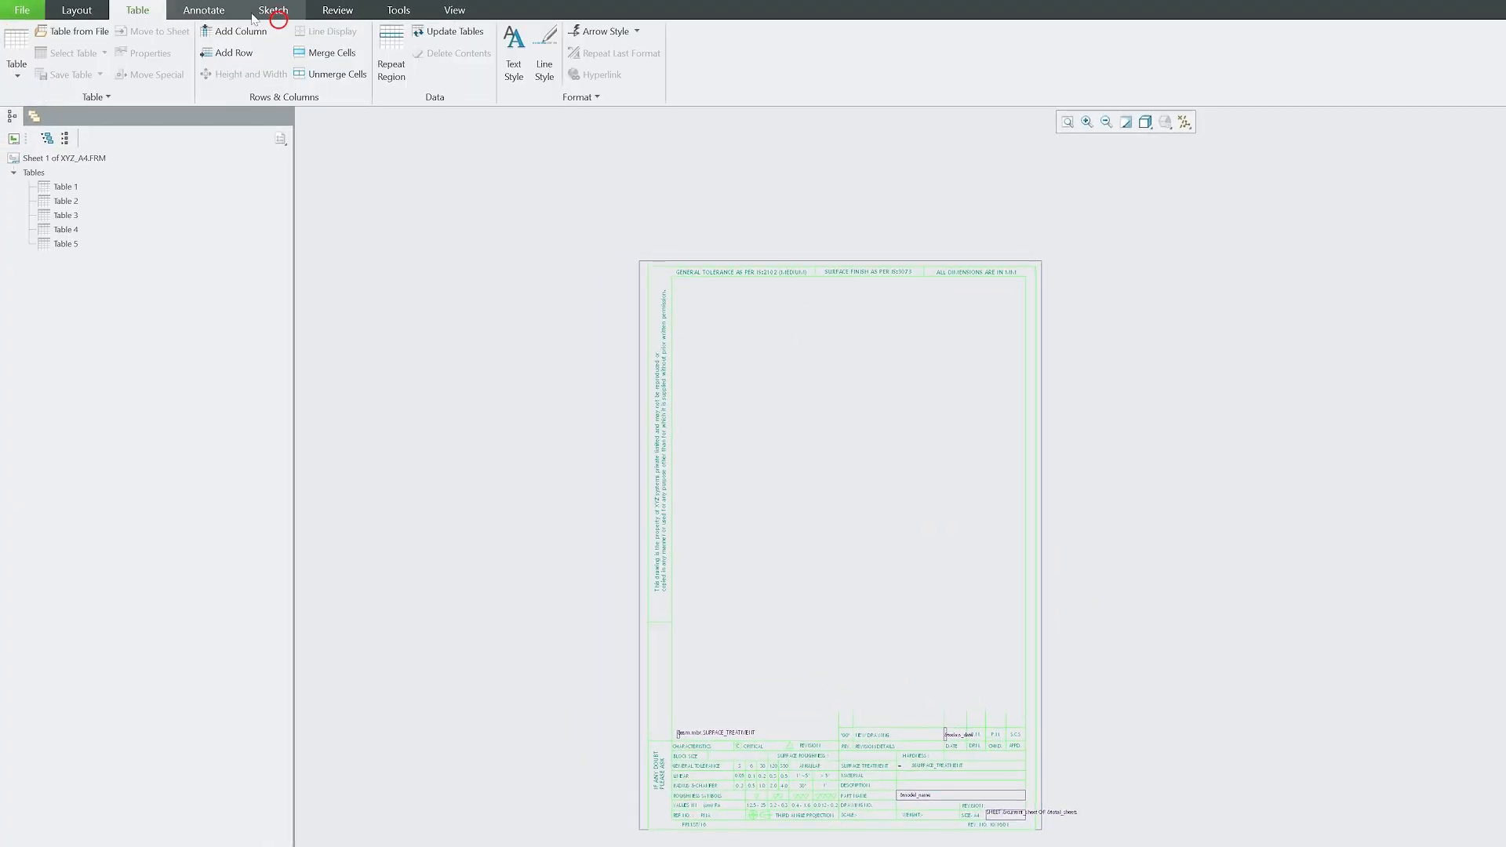
left_click(266, 11)
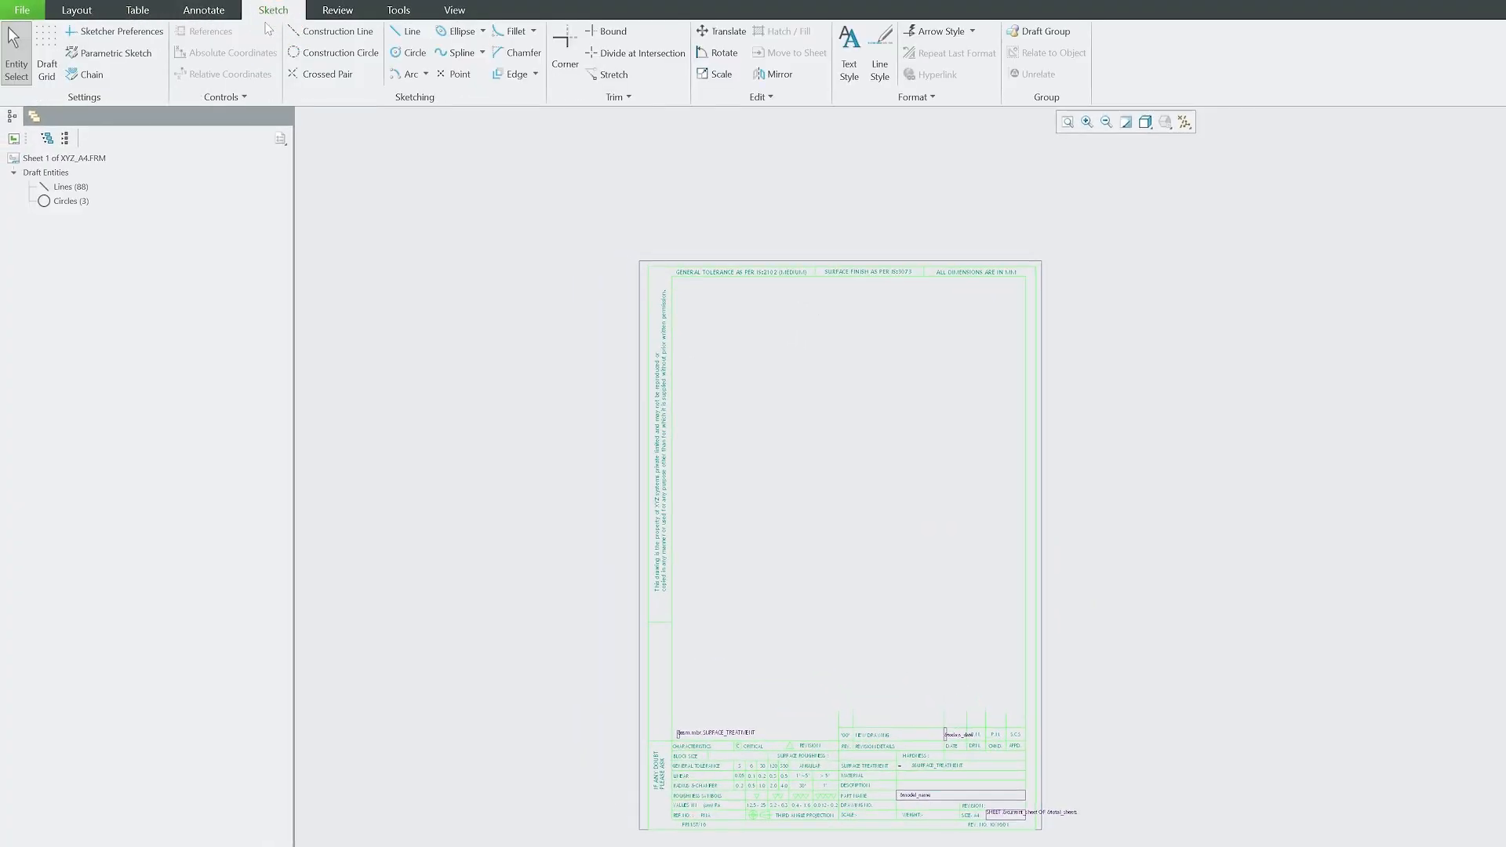
left_click(408, 31)
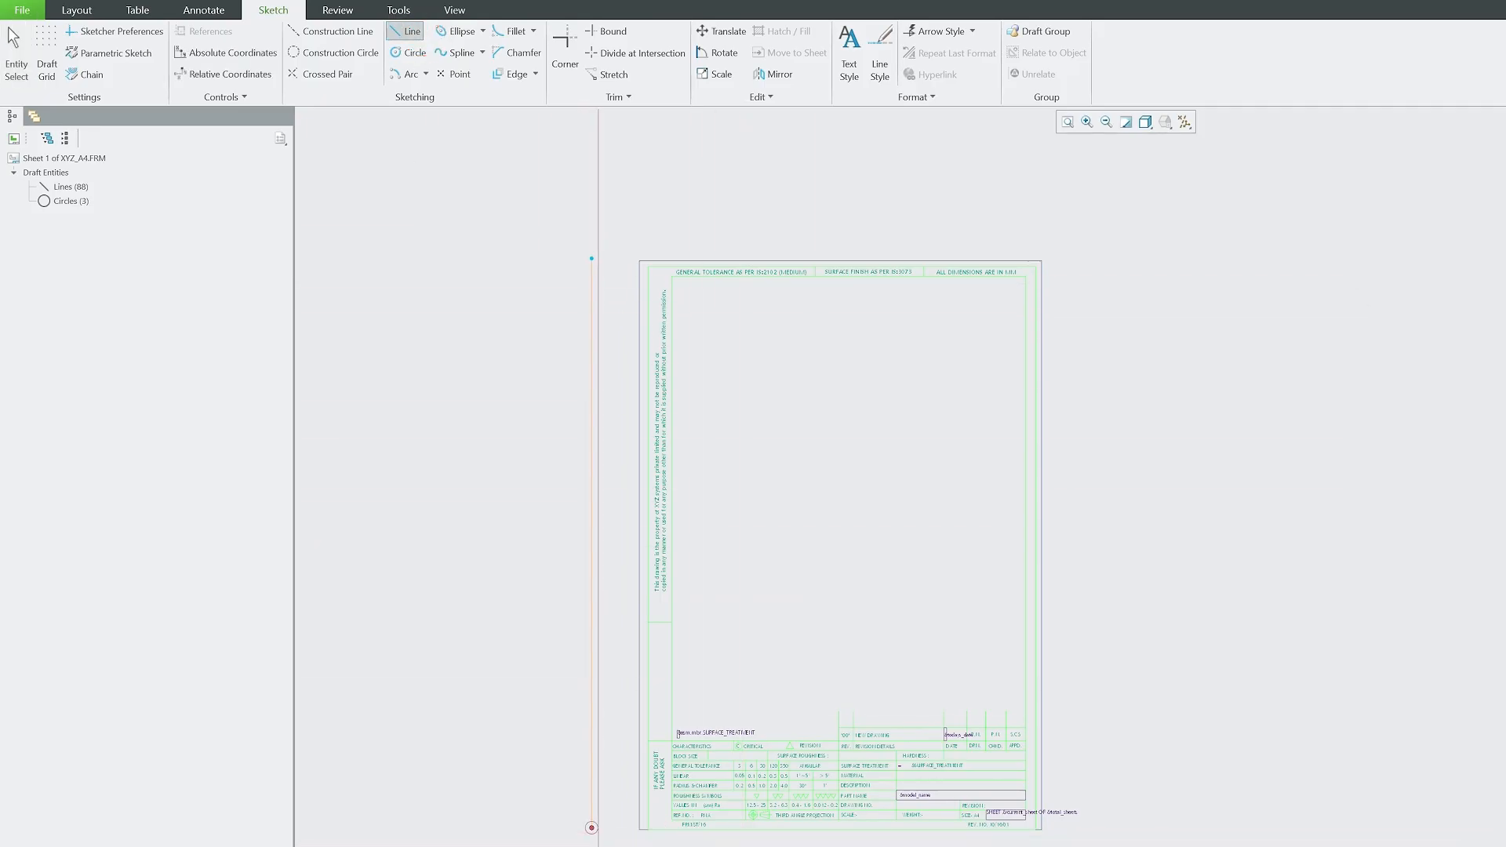
scroll(653, 835, "down", 5)
scroll(749, 782, "up", 1)
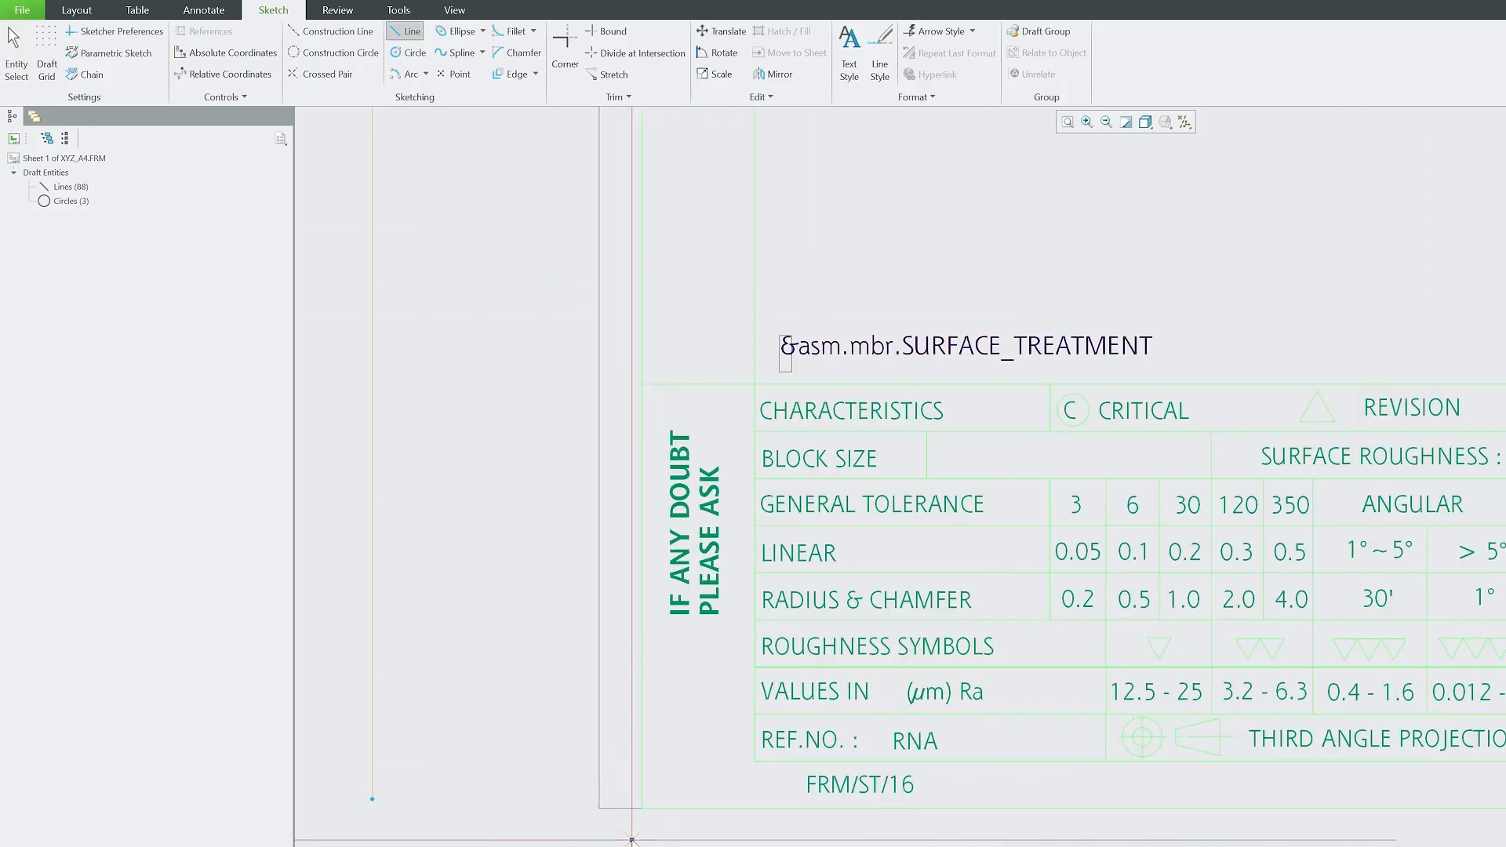
scroll(808, 777, "up", 4)
middle_click(830, 815)
scroll(914, 838, "down", 6)
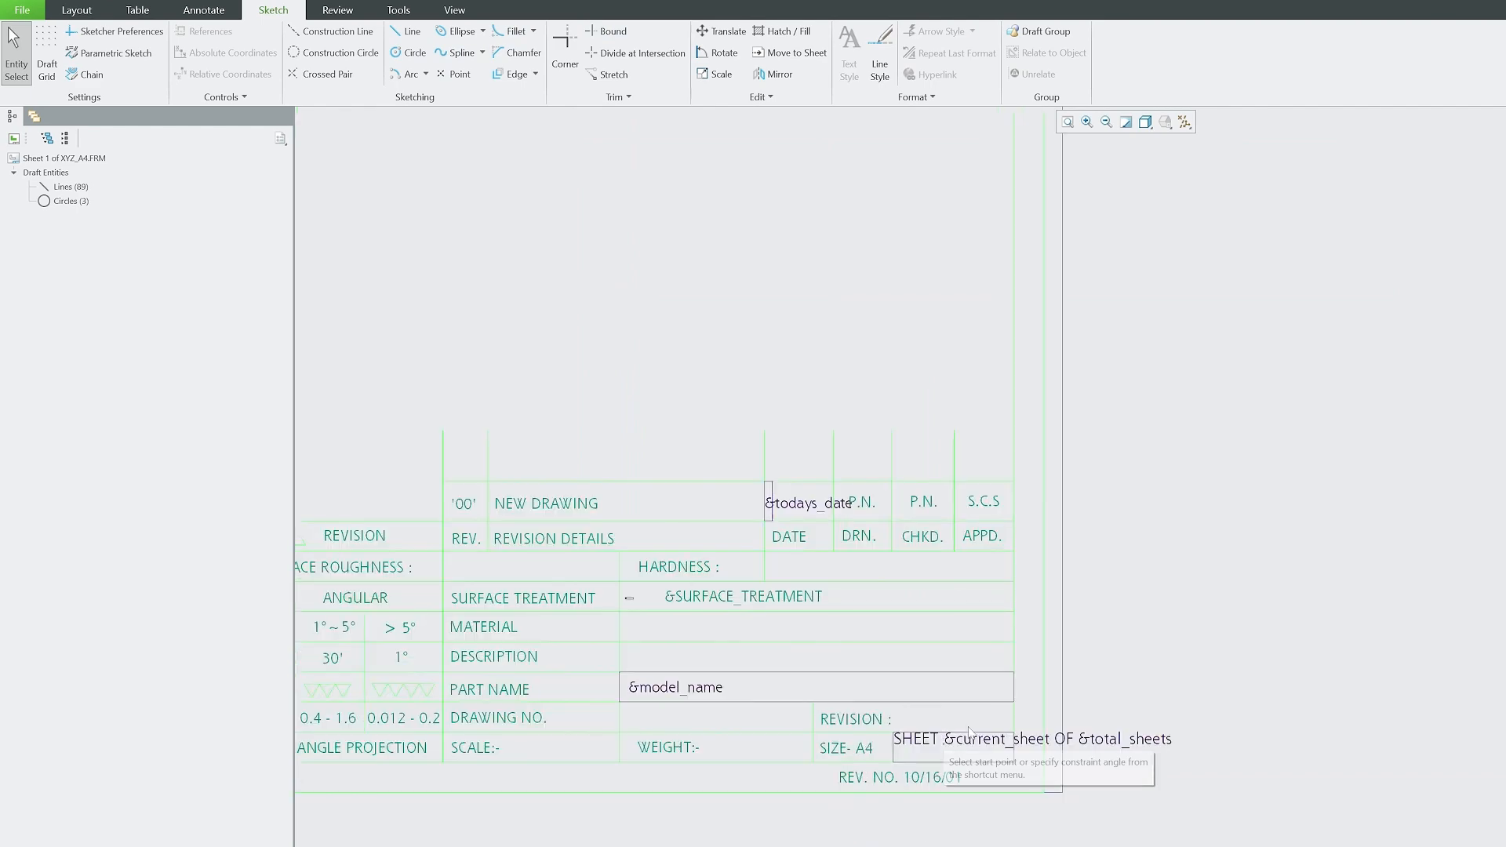
scroll(990, 755, "down", 3)
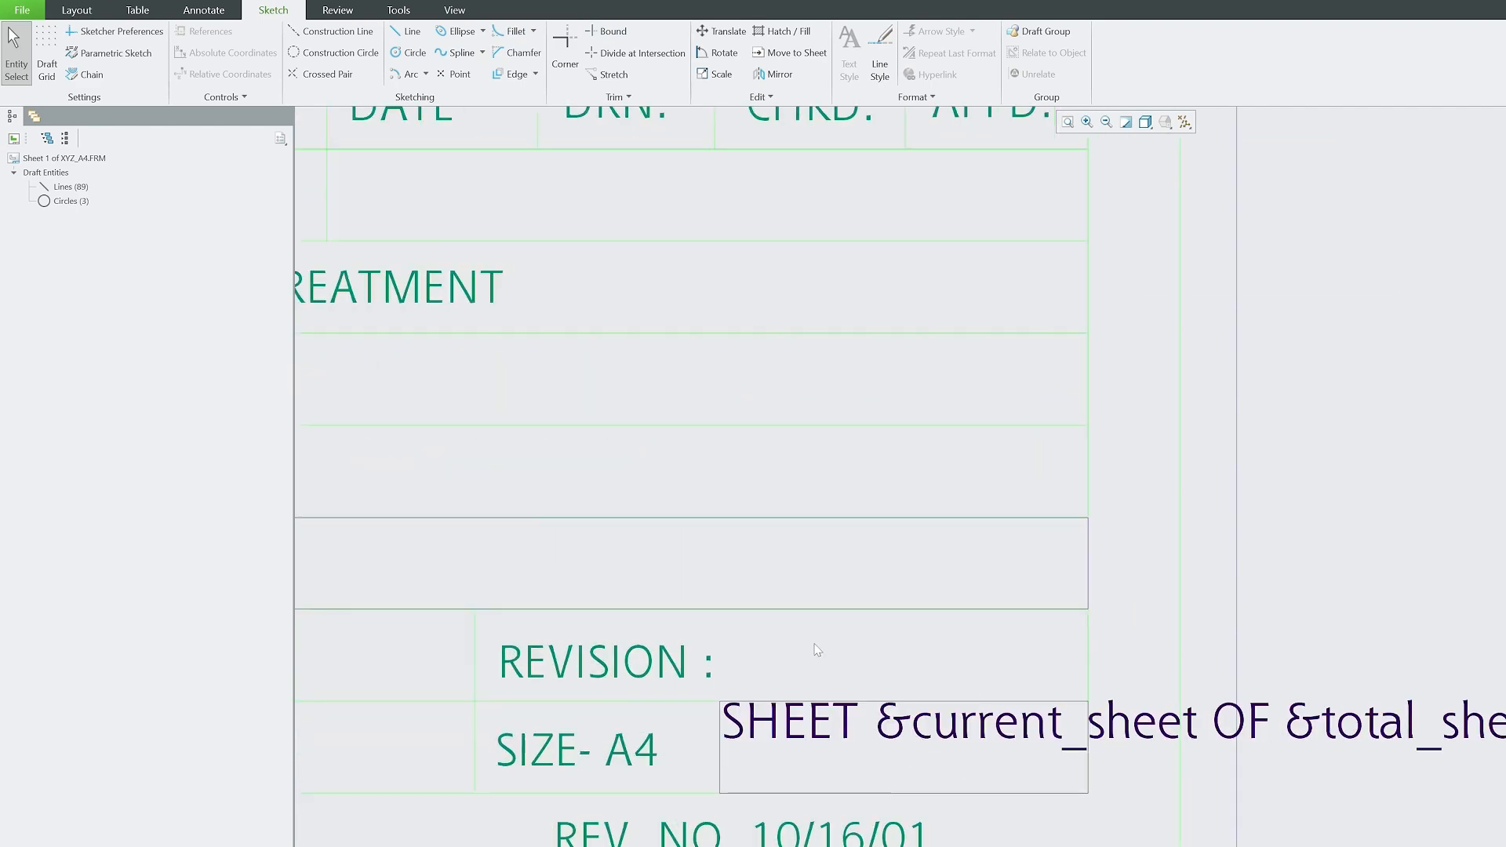
scroll(816, 650, "up", 3)
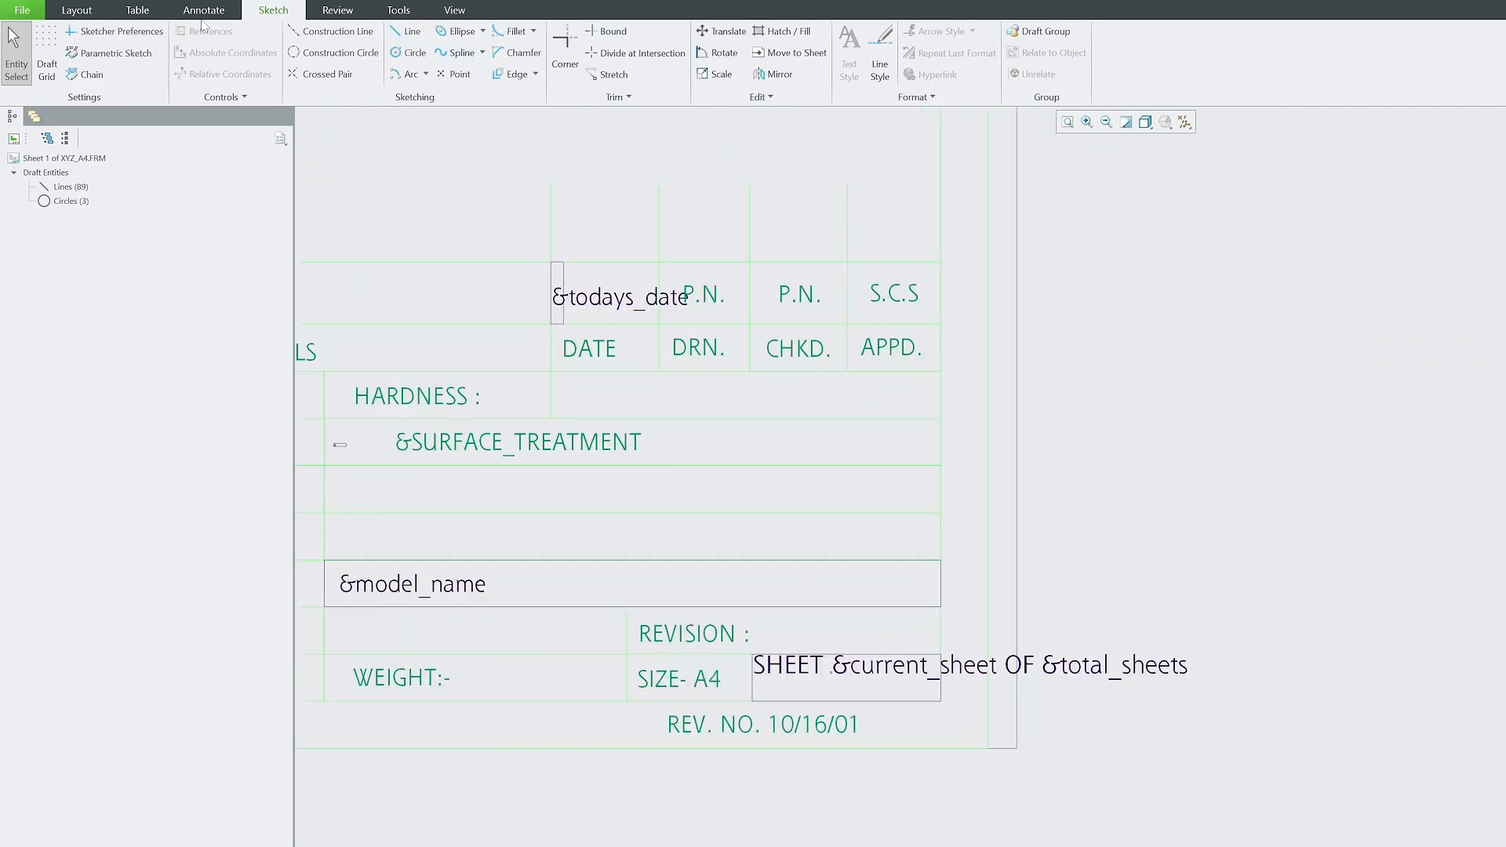
left_click(140, 11)
Insert a small table (Table 6) and move it up toward the title block.
left_click(28, 75)
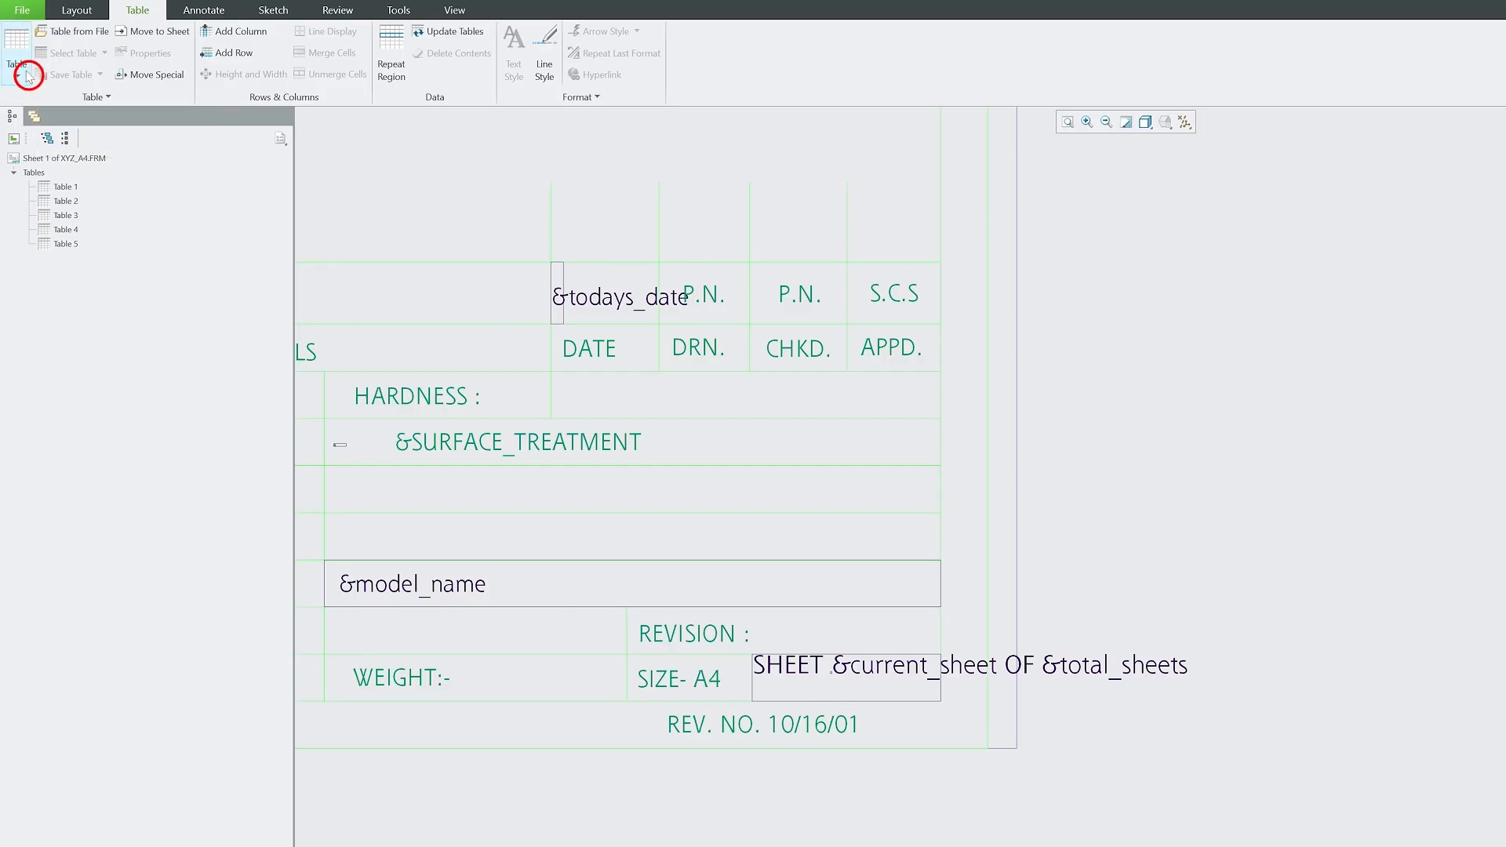
left_click(24, 111)
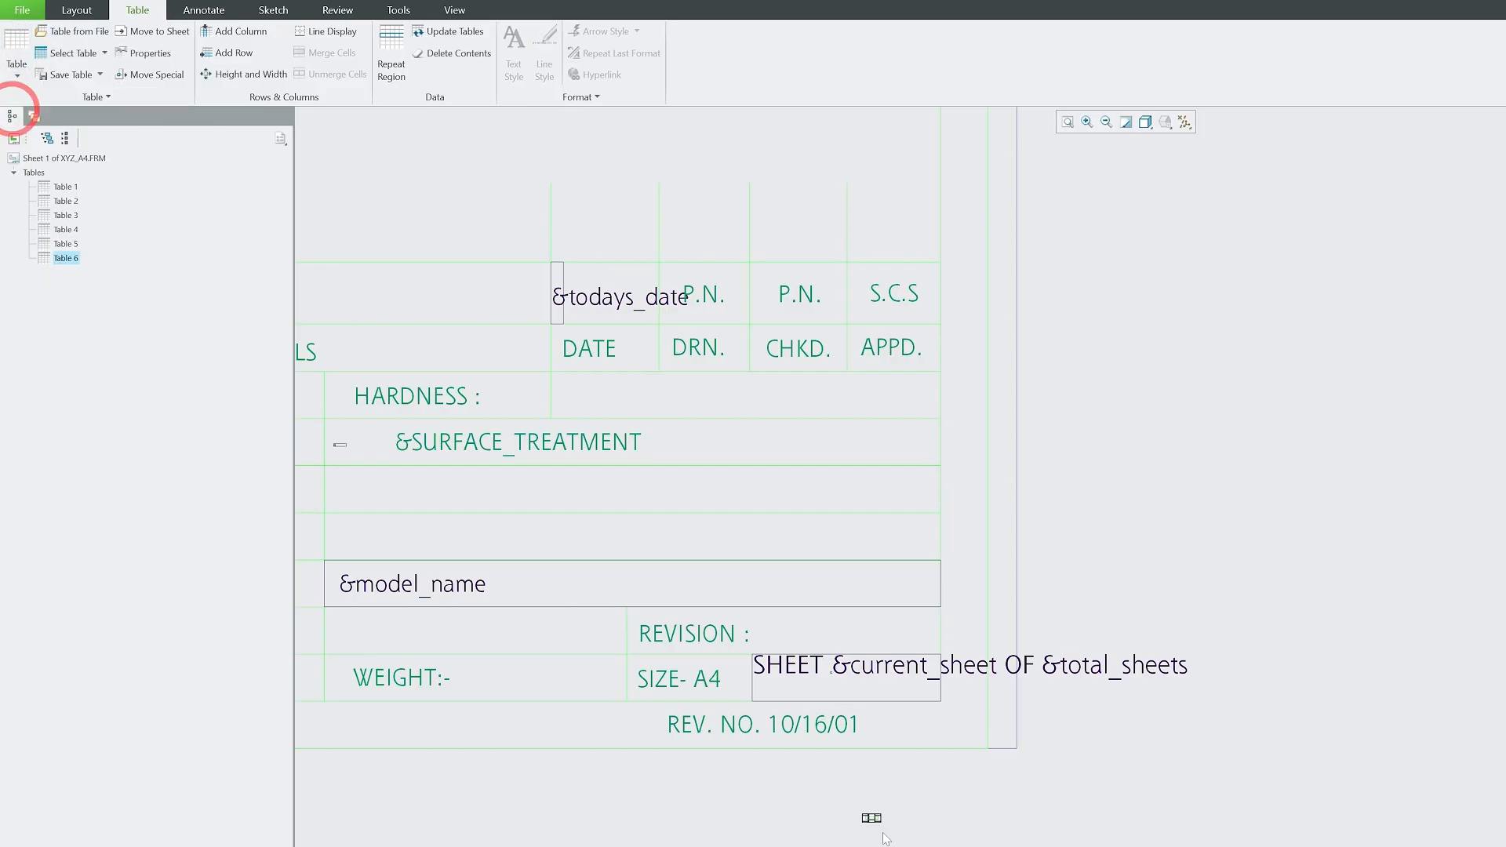
scroll(876, 818, "up", 3)
scroll(881, 833, "down", 2)
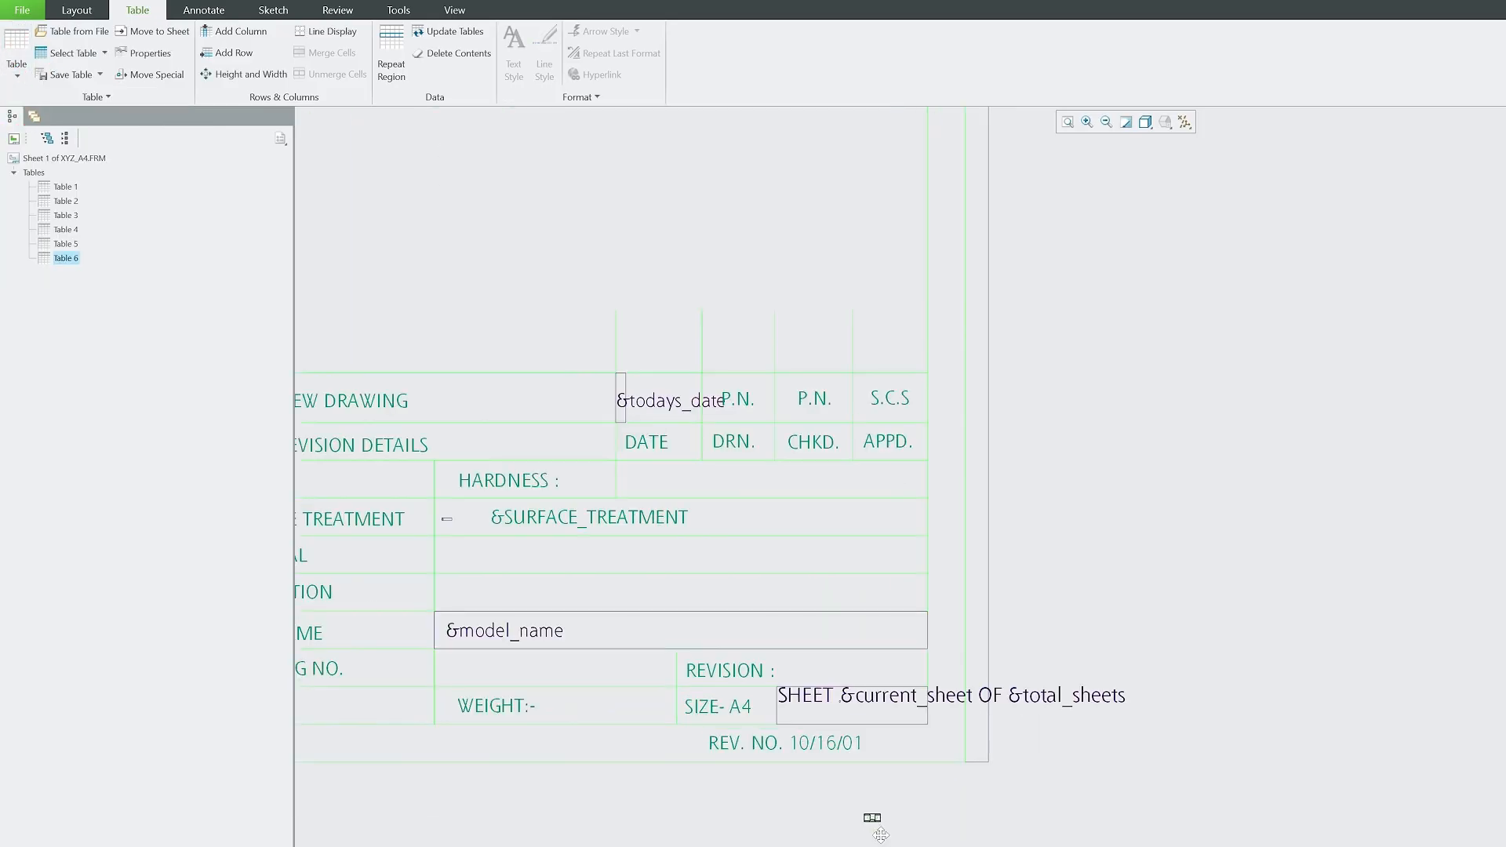
scroll(880, 834, "down", 4)
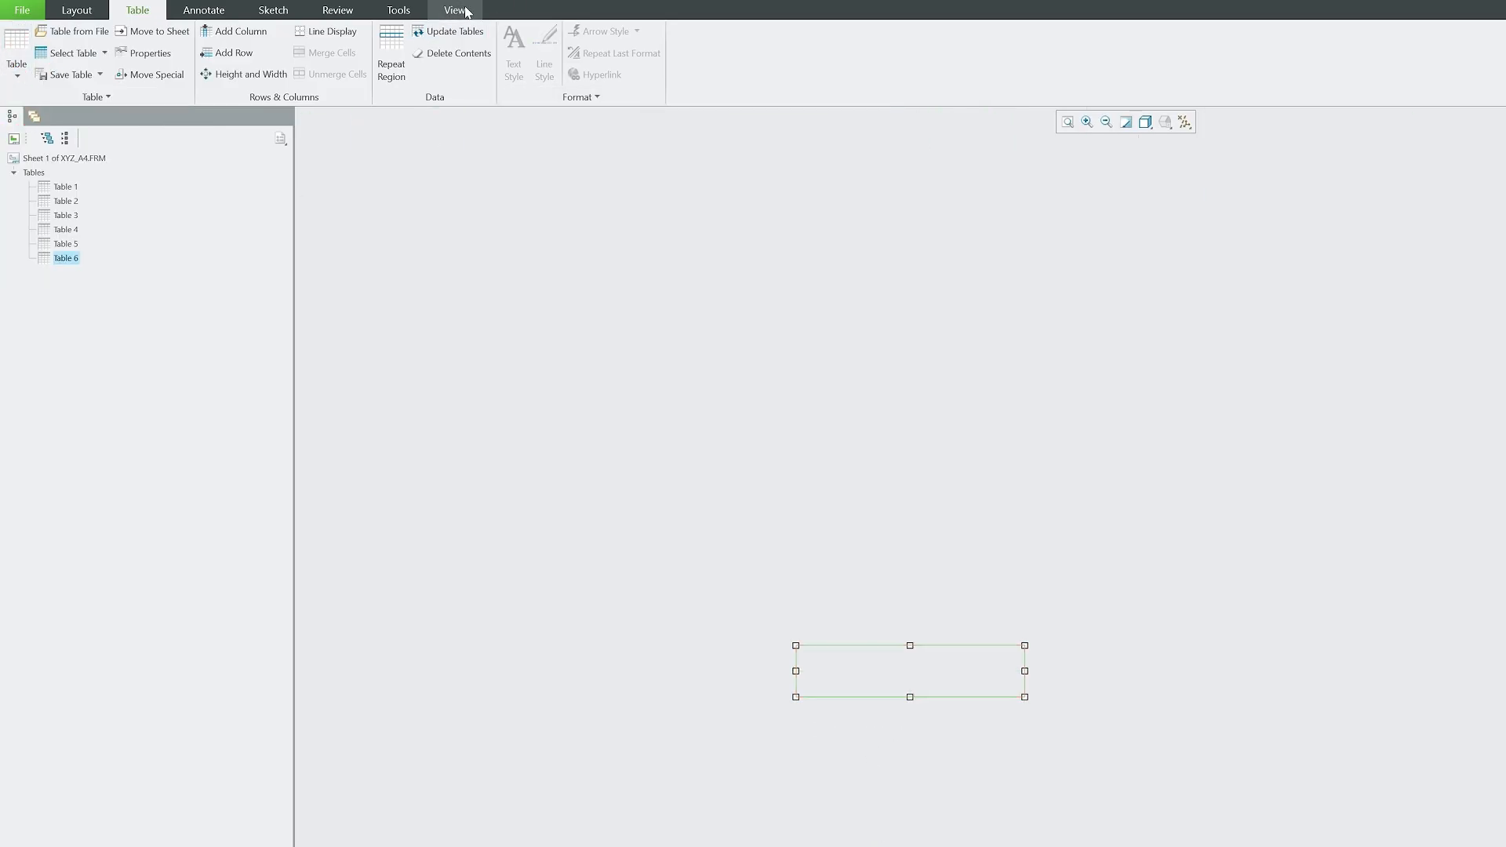
left_click(404, 11)
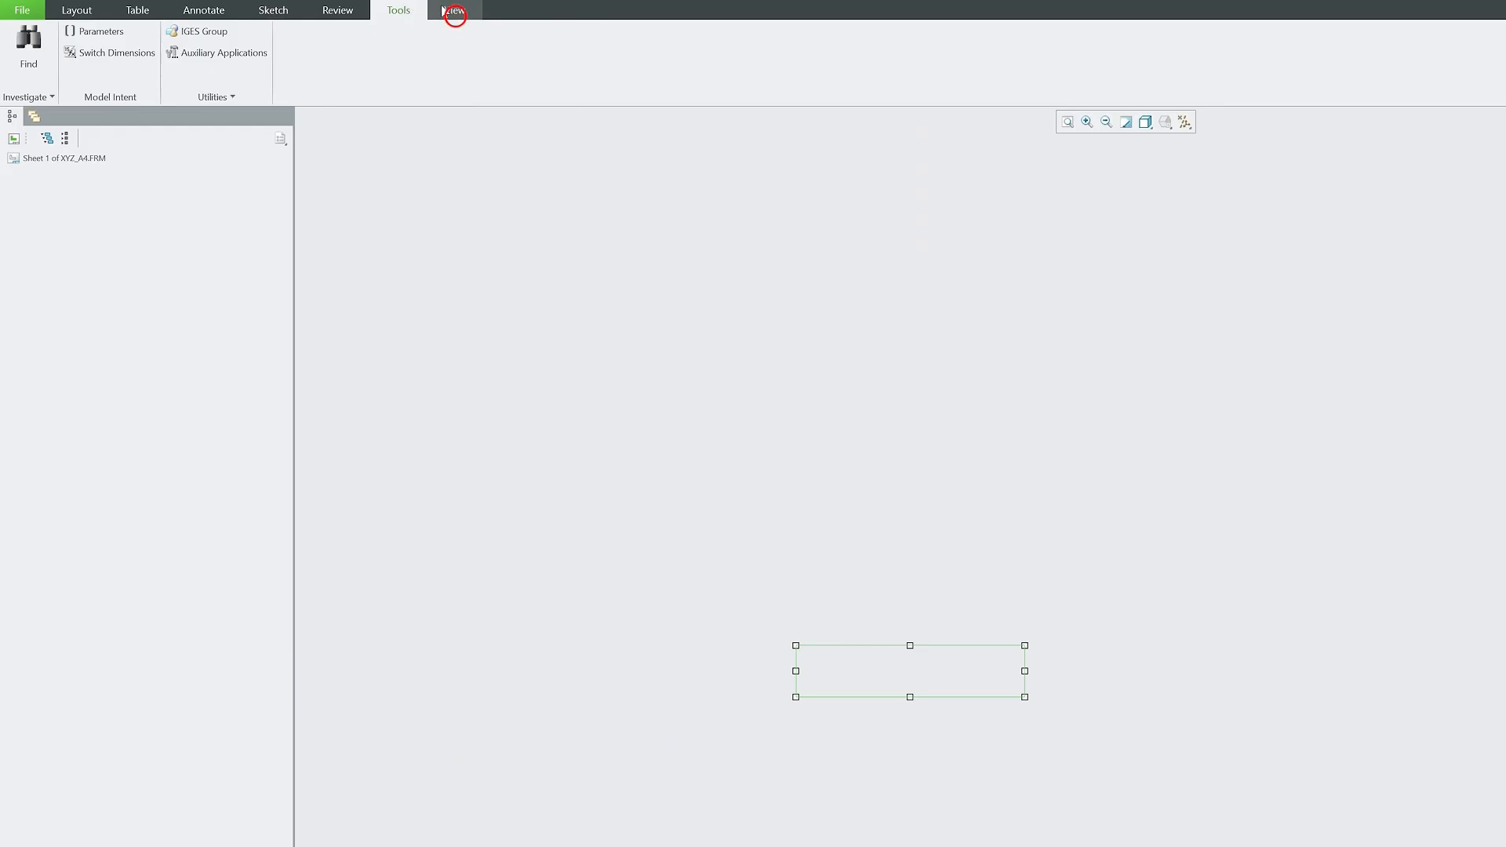
left_click(444, 10)
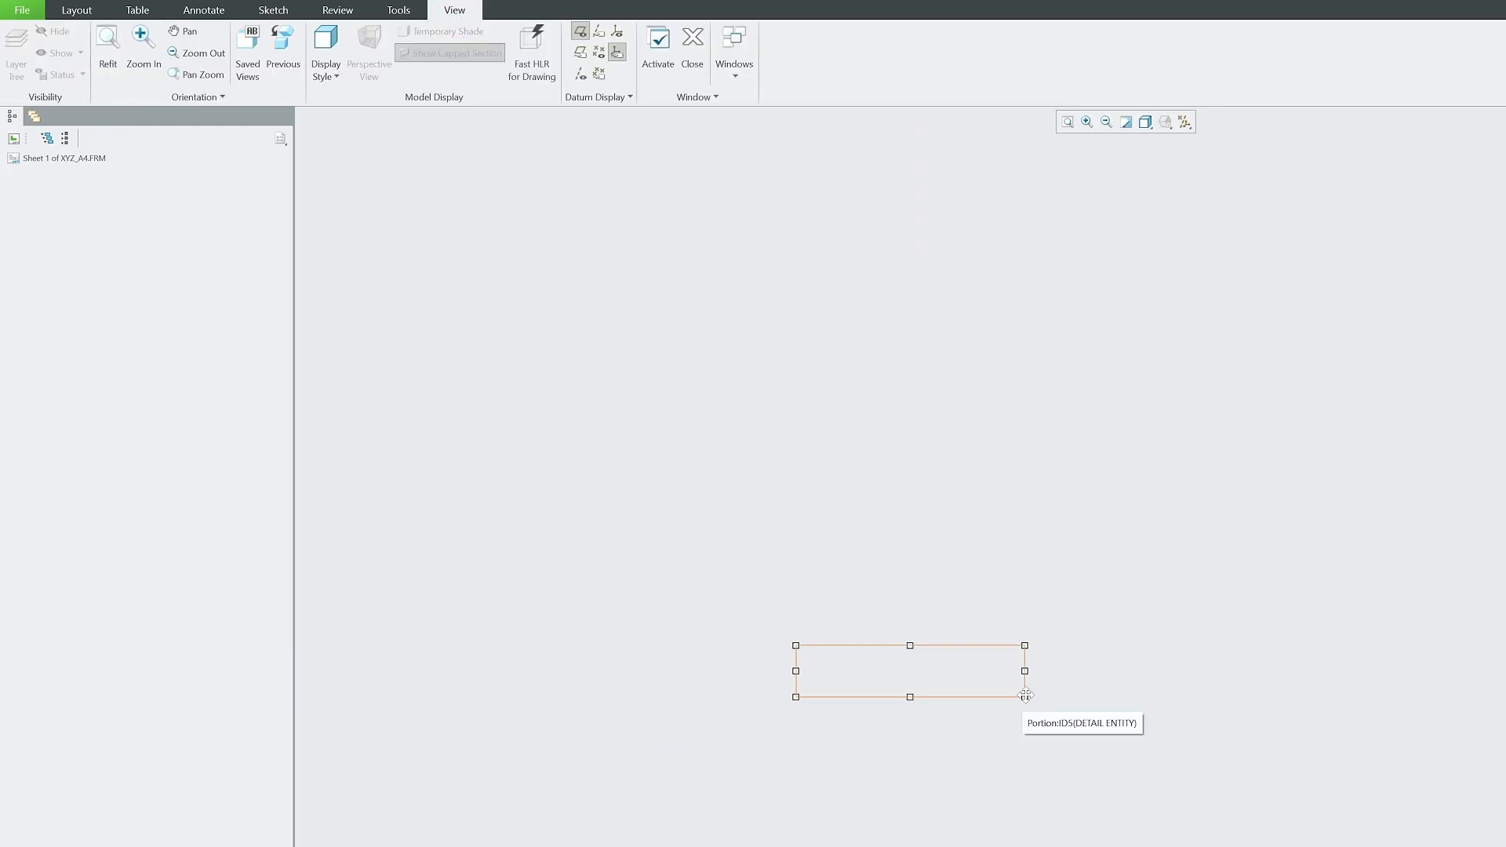
left_click_drag(1025, 695, 1001, 448)
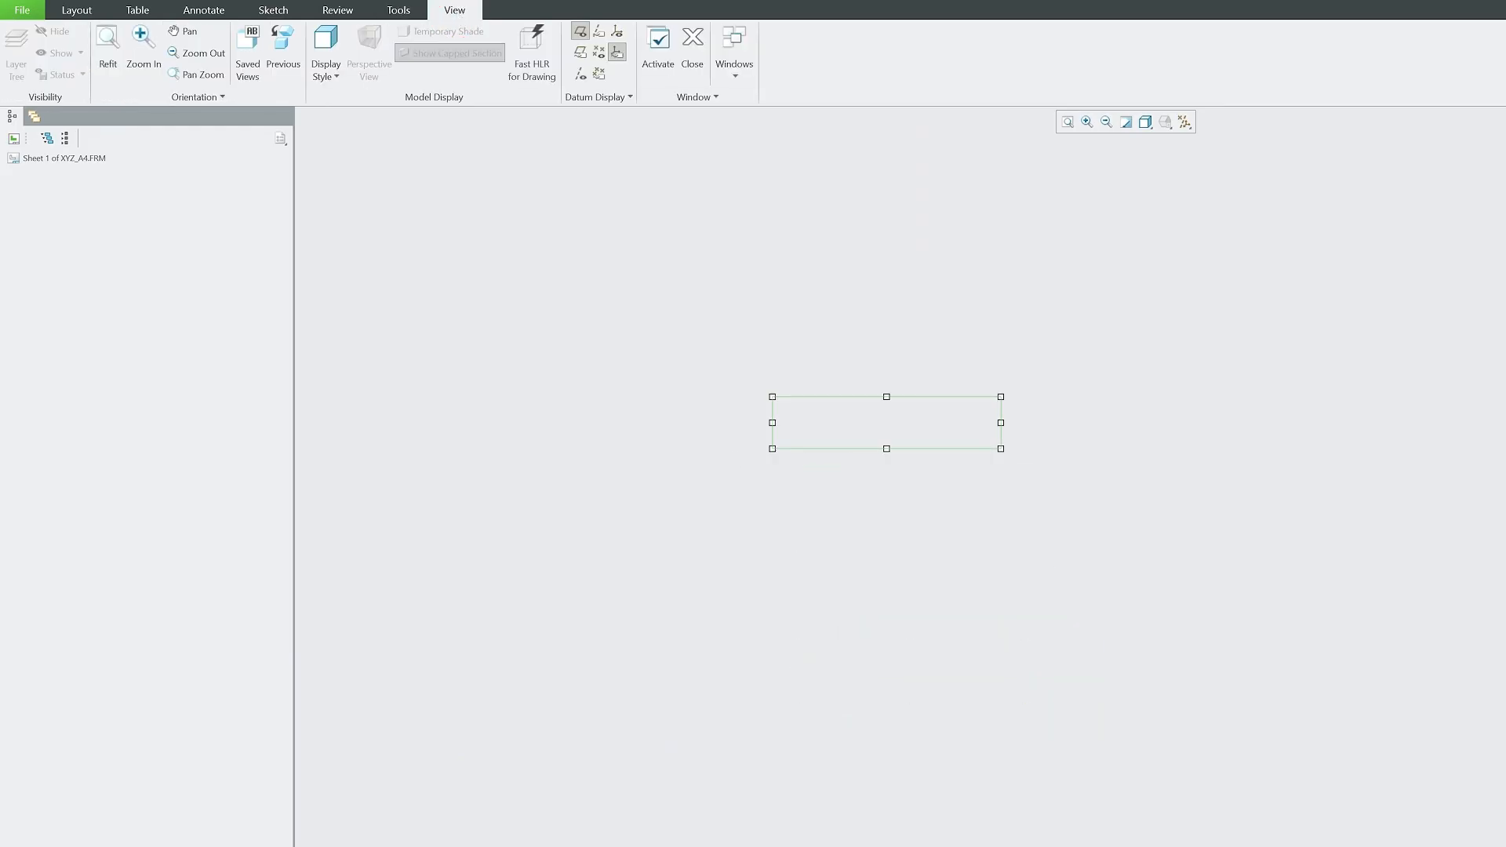
Write the &scale note and move it beside the revision date line.
double_click(840, 414)
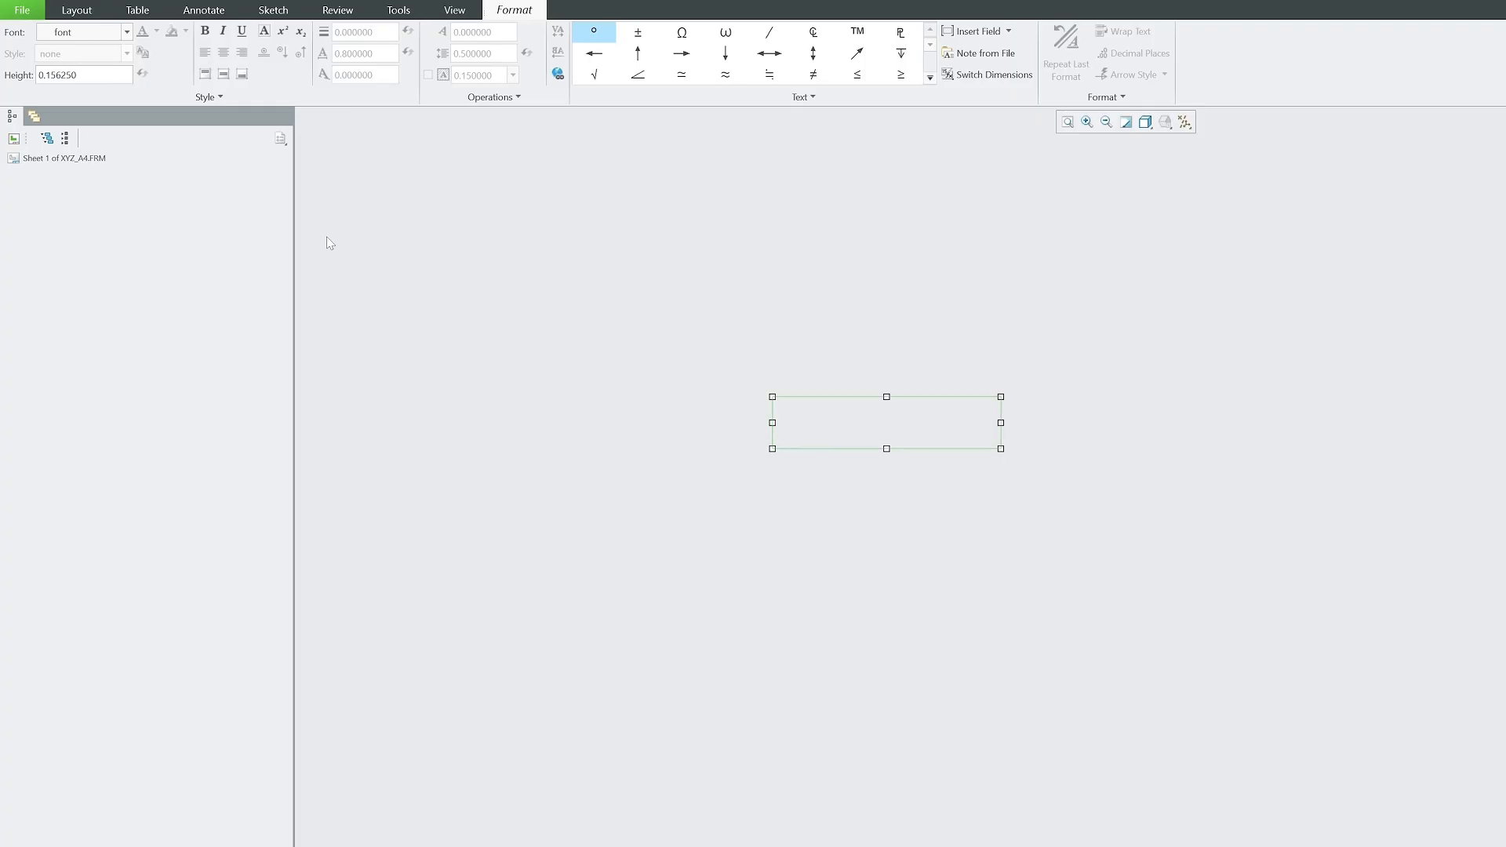
type("&sd")
type("cale")
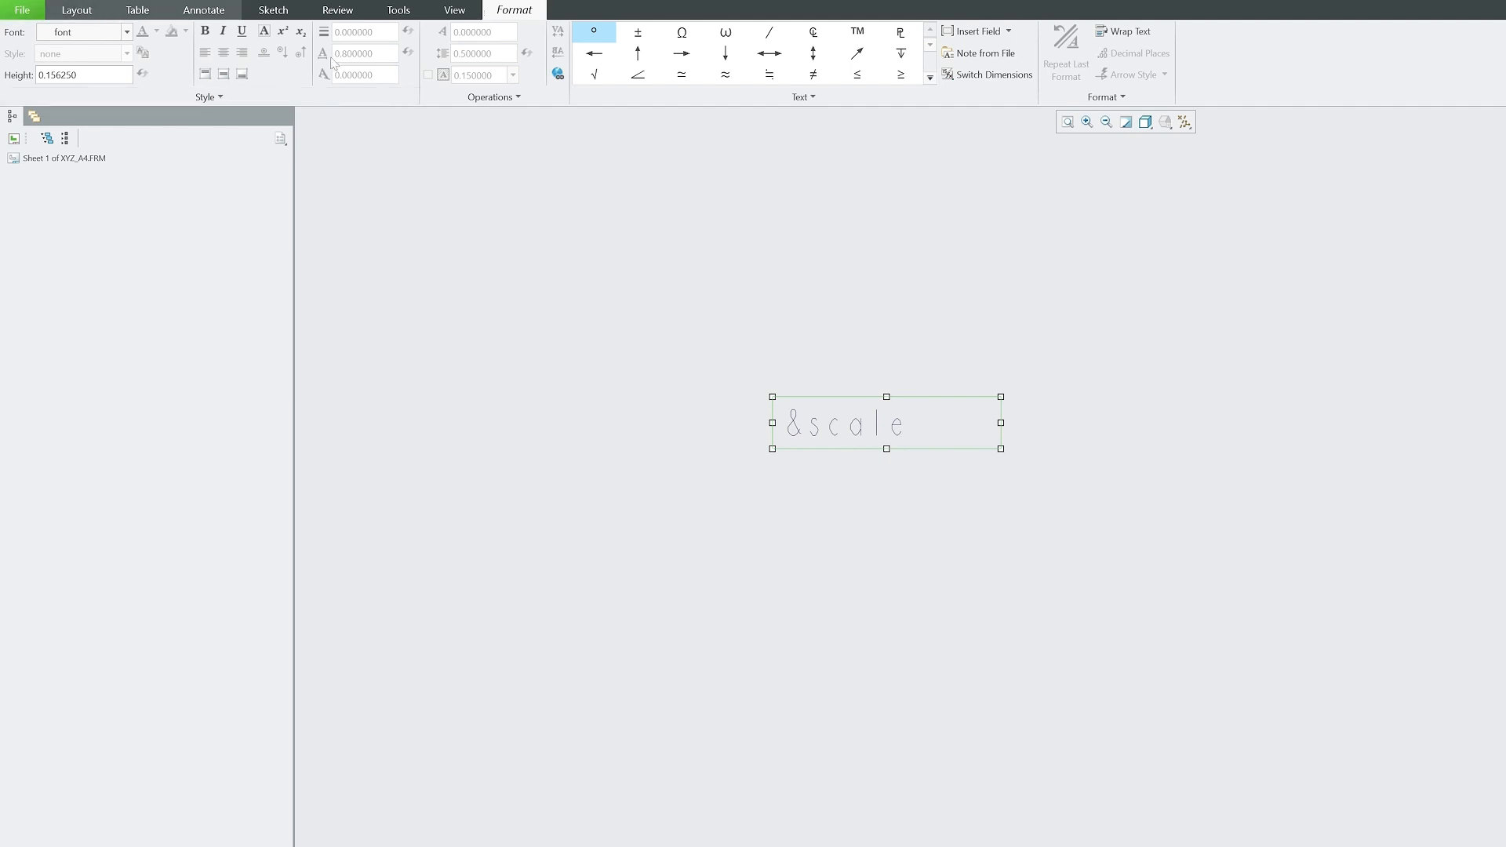
left_click(847, 312)
scroll(816, 685, "down", 3)
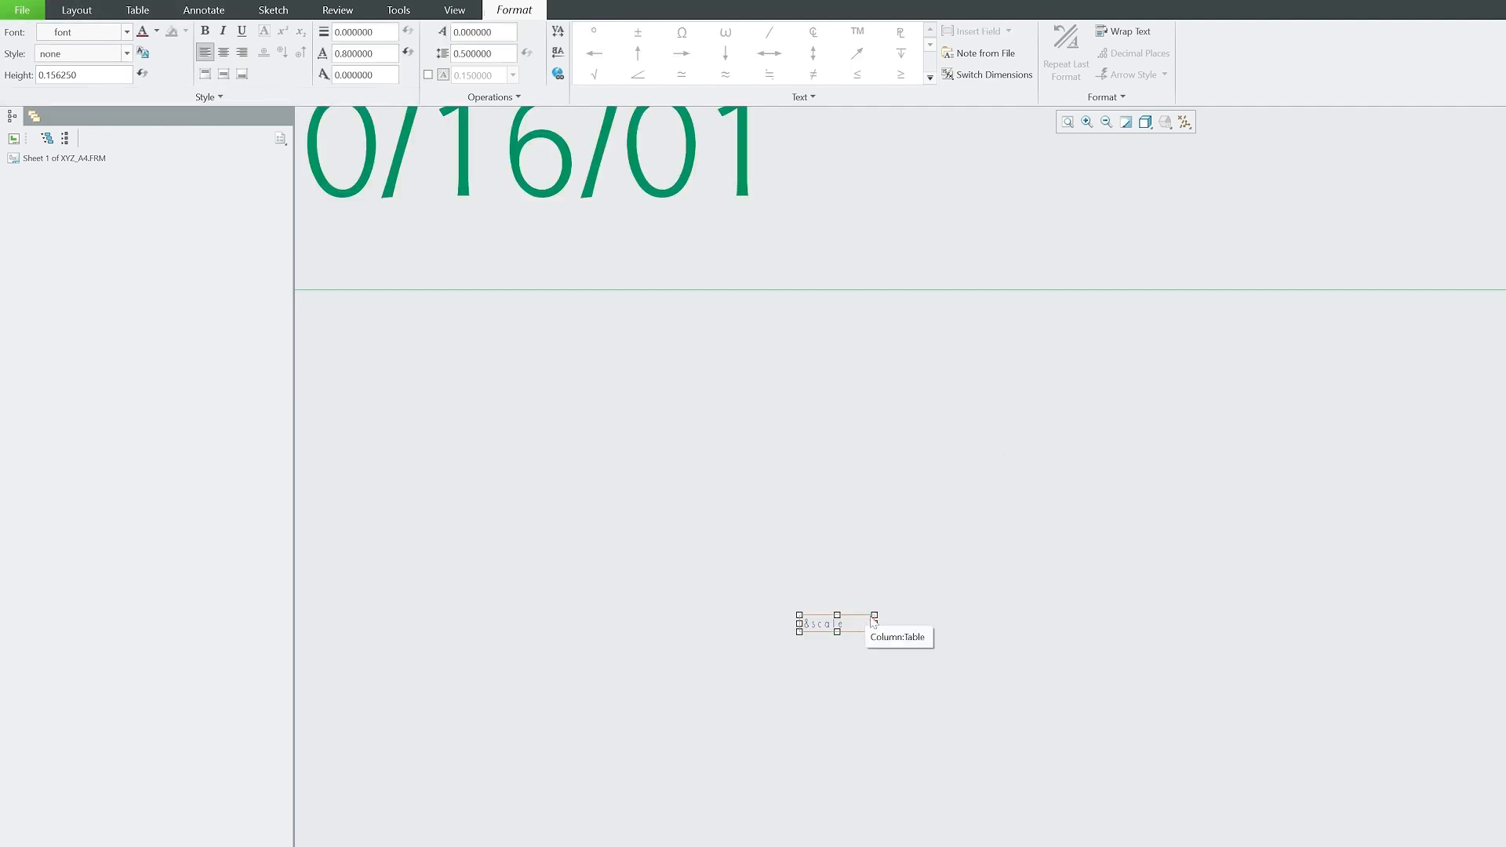
left_click_drag(860, 622, 961, 196)
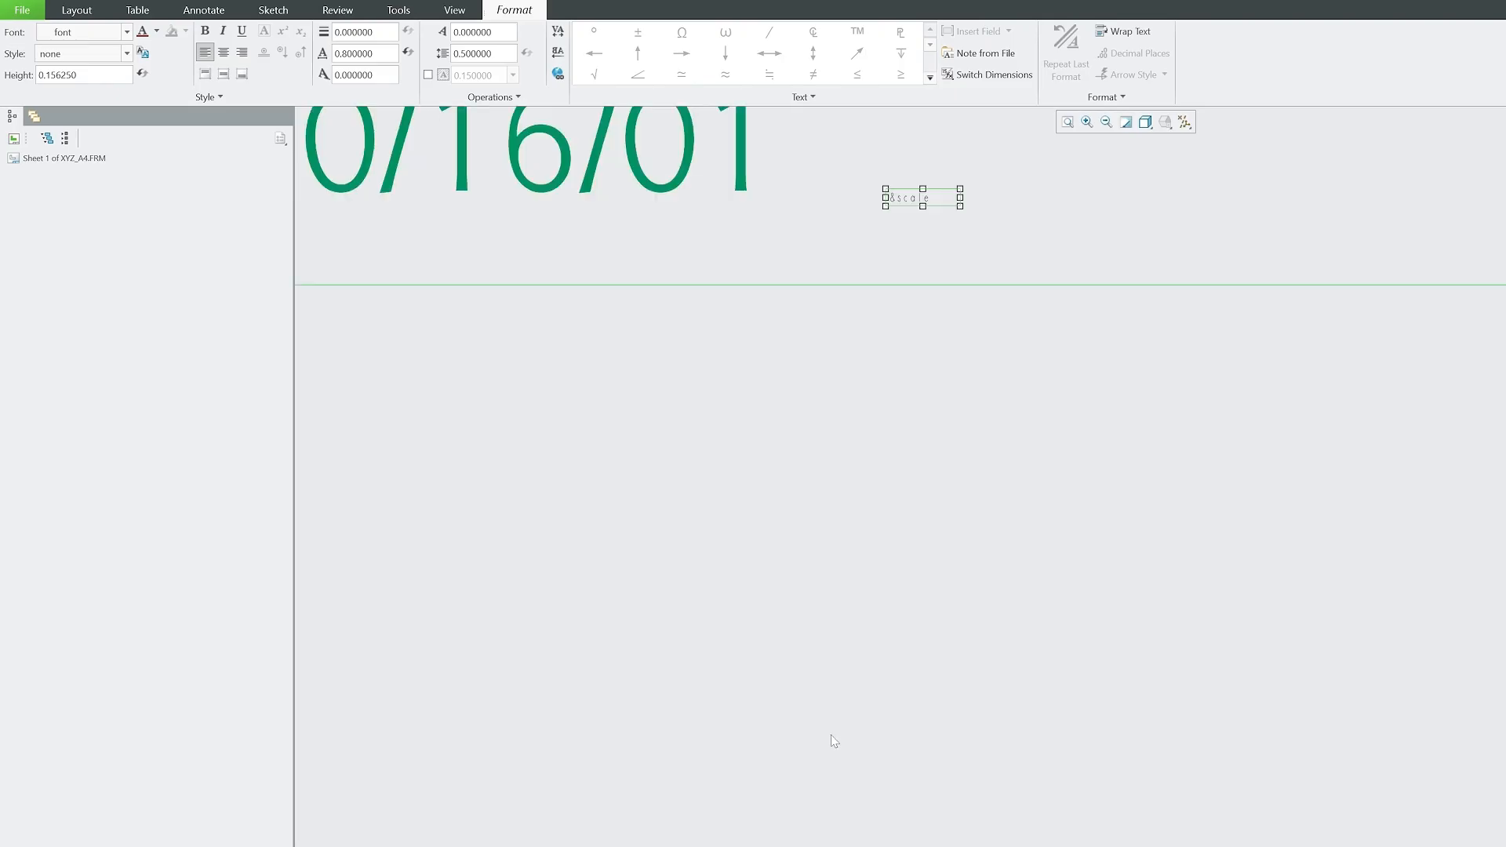
scroll(833, 740, "down", 2)
scroll(862, 236, "up", 2)
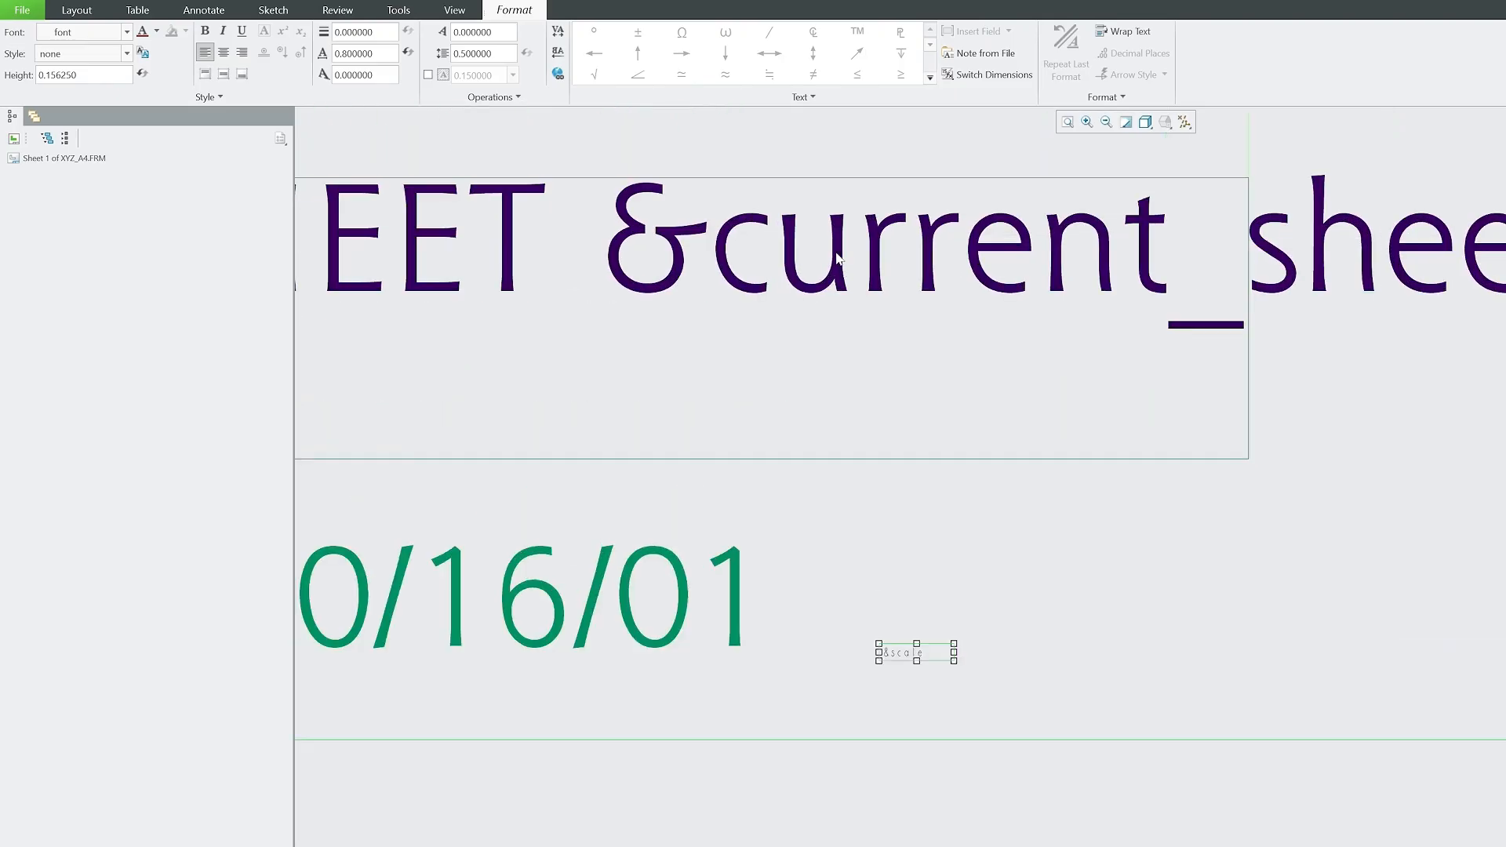
Set the &scale note's font to Arial WGL and its text height to 2.5.
left_click(126, 32)
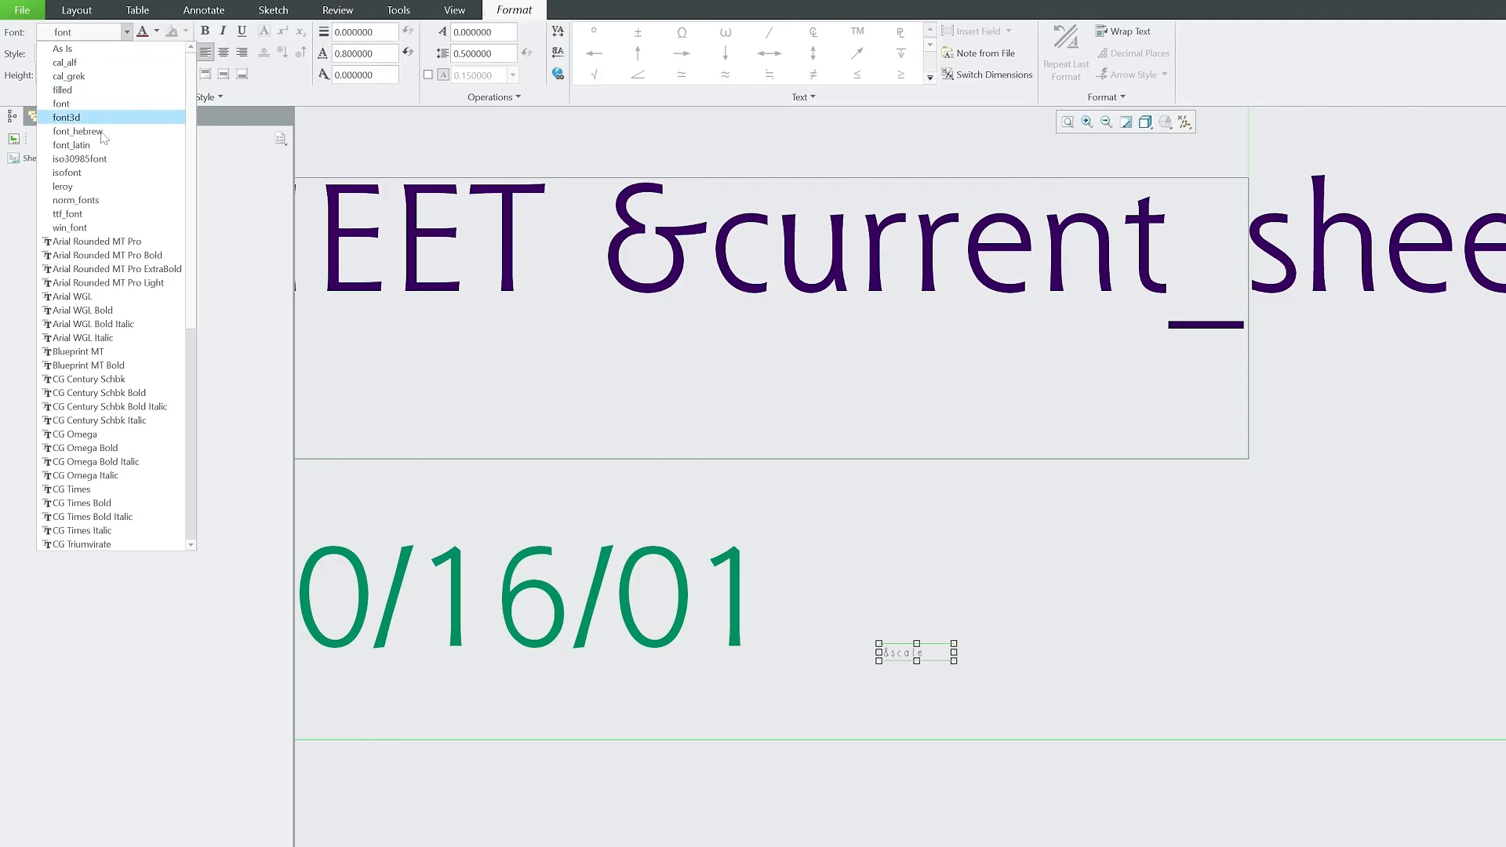
left_click(118, 292)
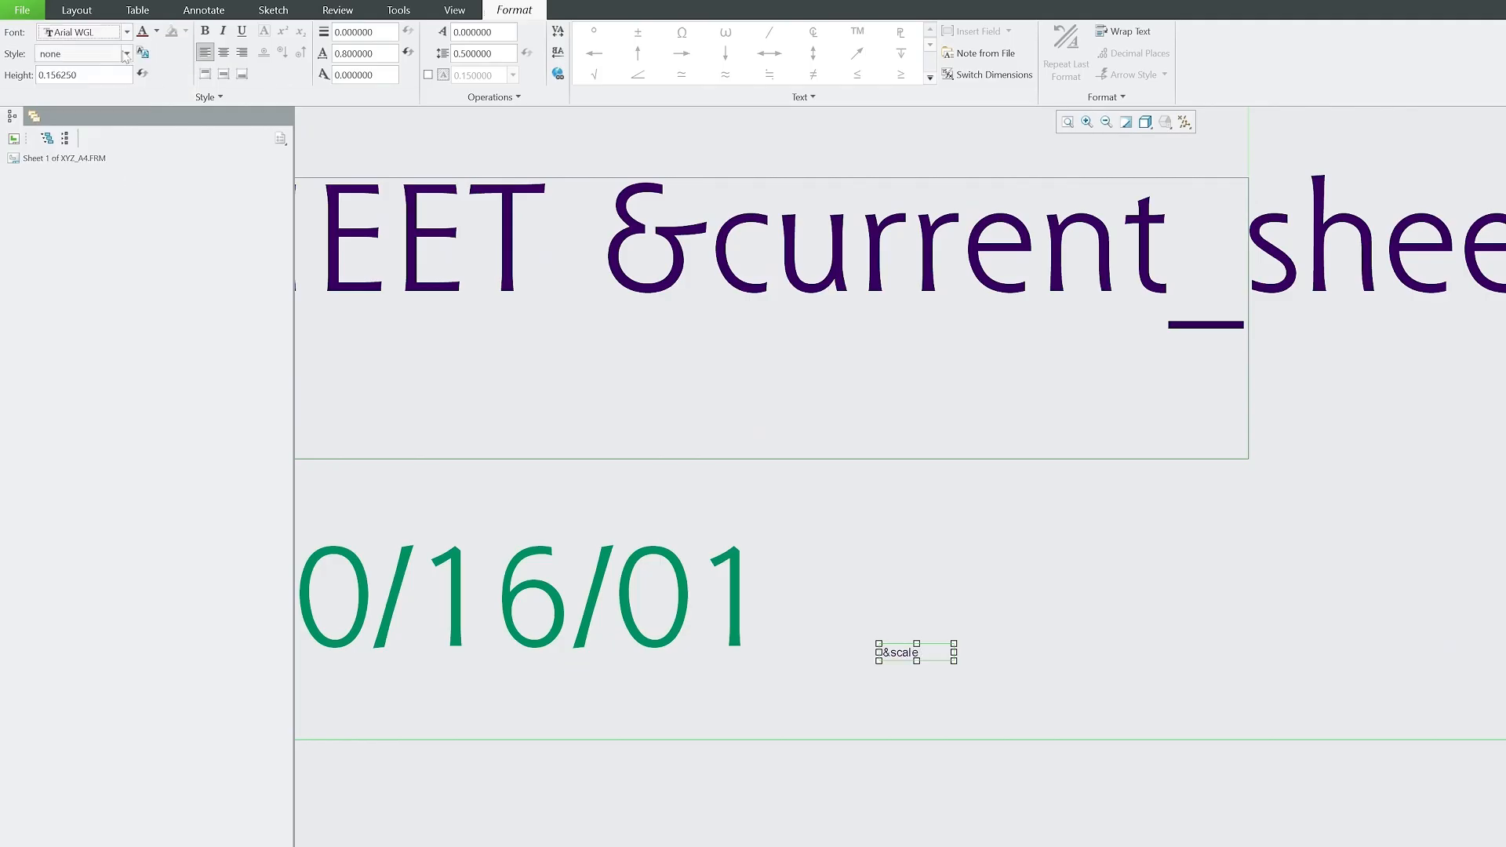
double_click(43, 75)
type("2.5")
key("Return")
scroll(901, 404, "up", 3)
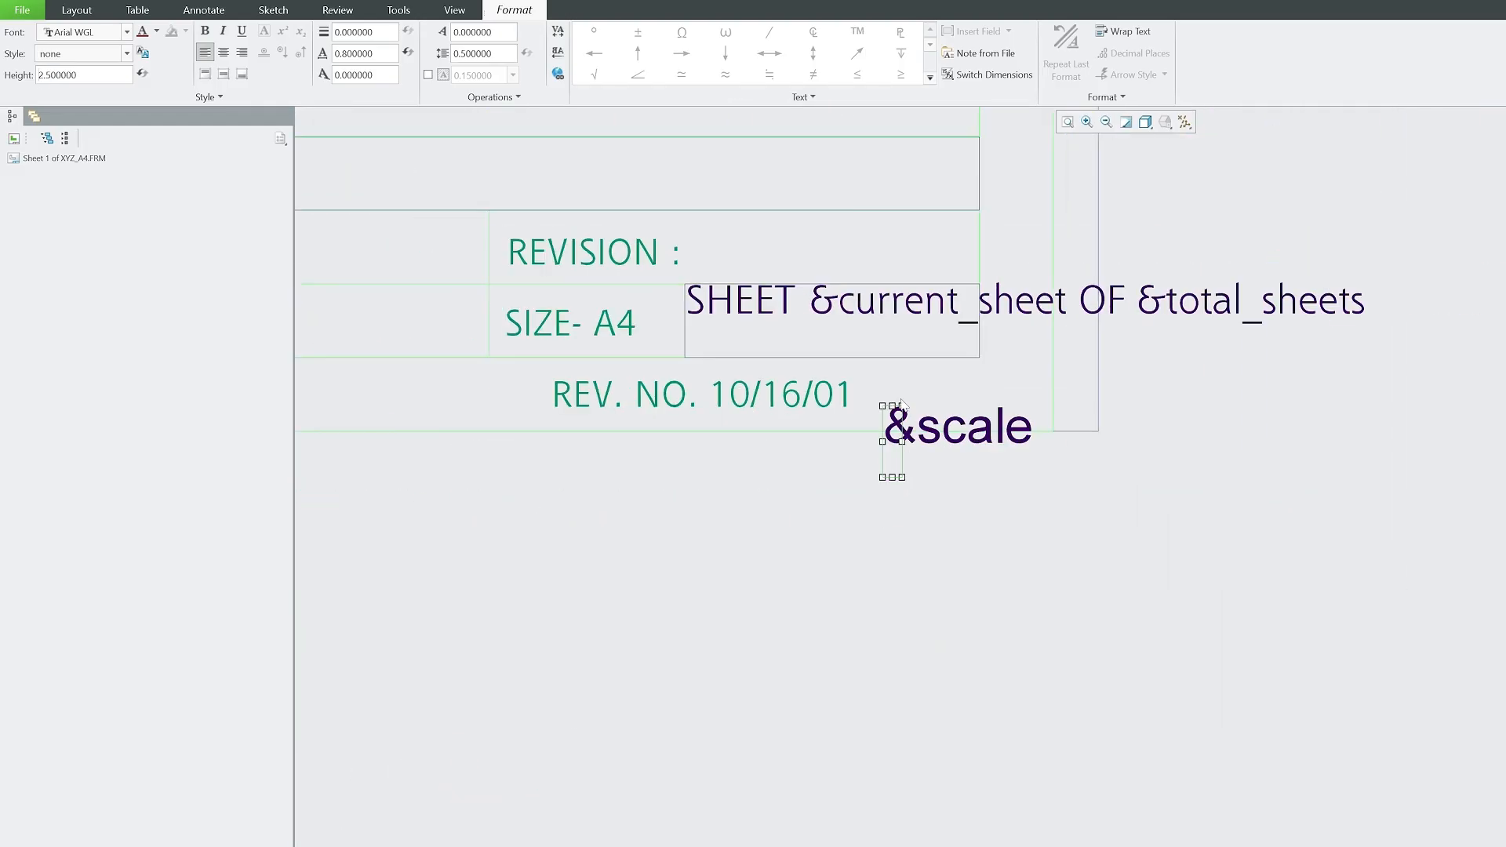
left_click_drag(903, 446, 965, 492)
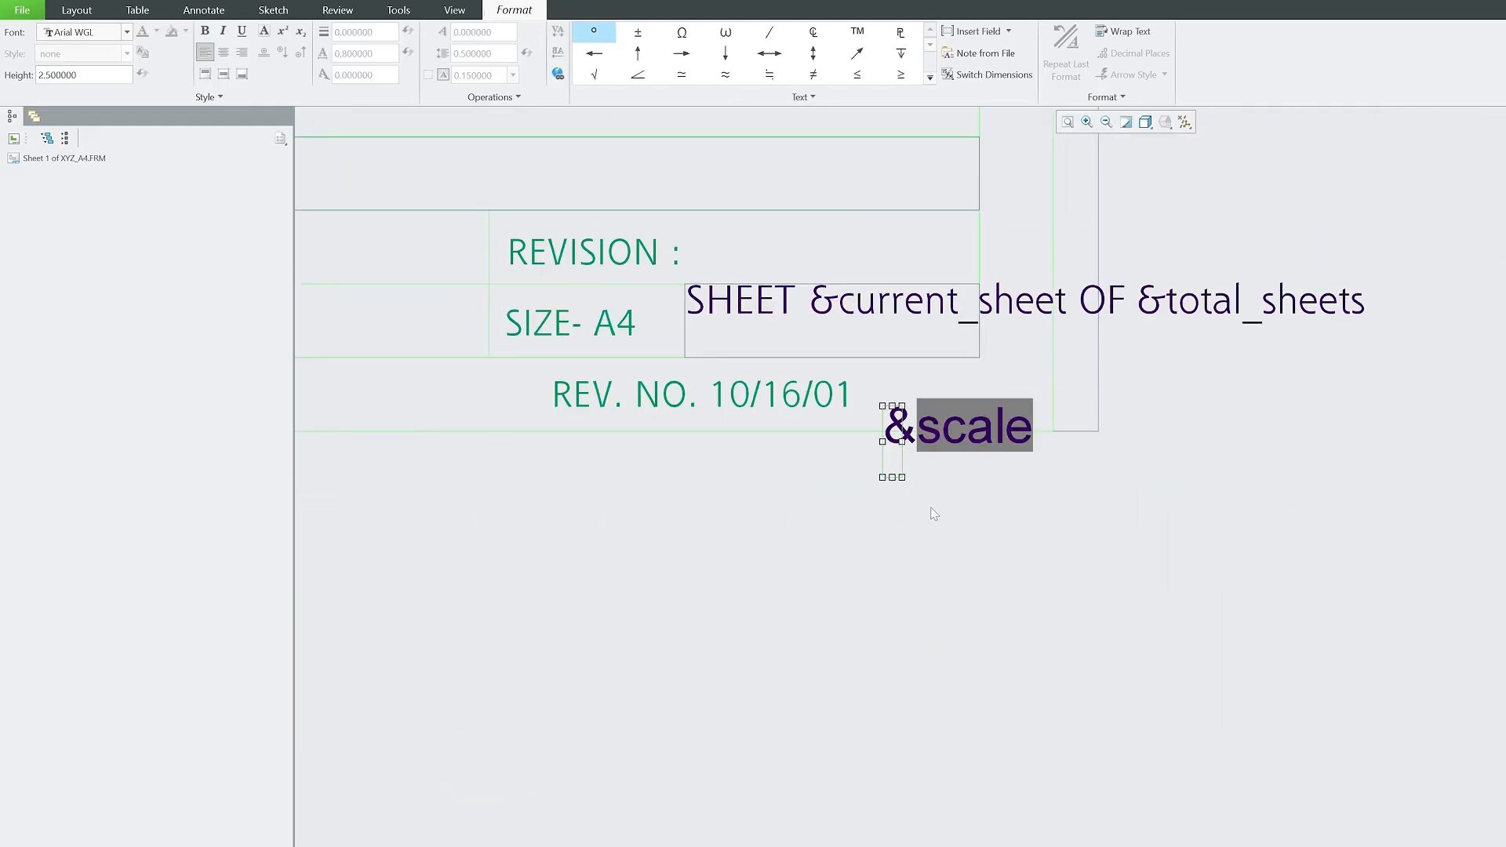
left_click(947, 561)
scroll(925, 596, "up", 5)
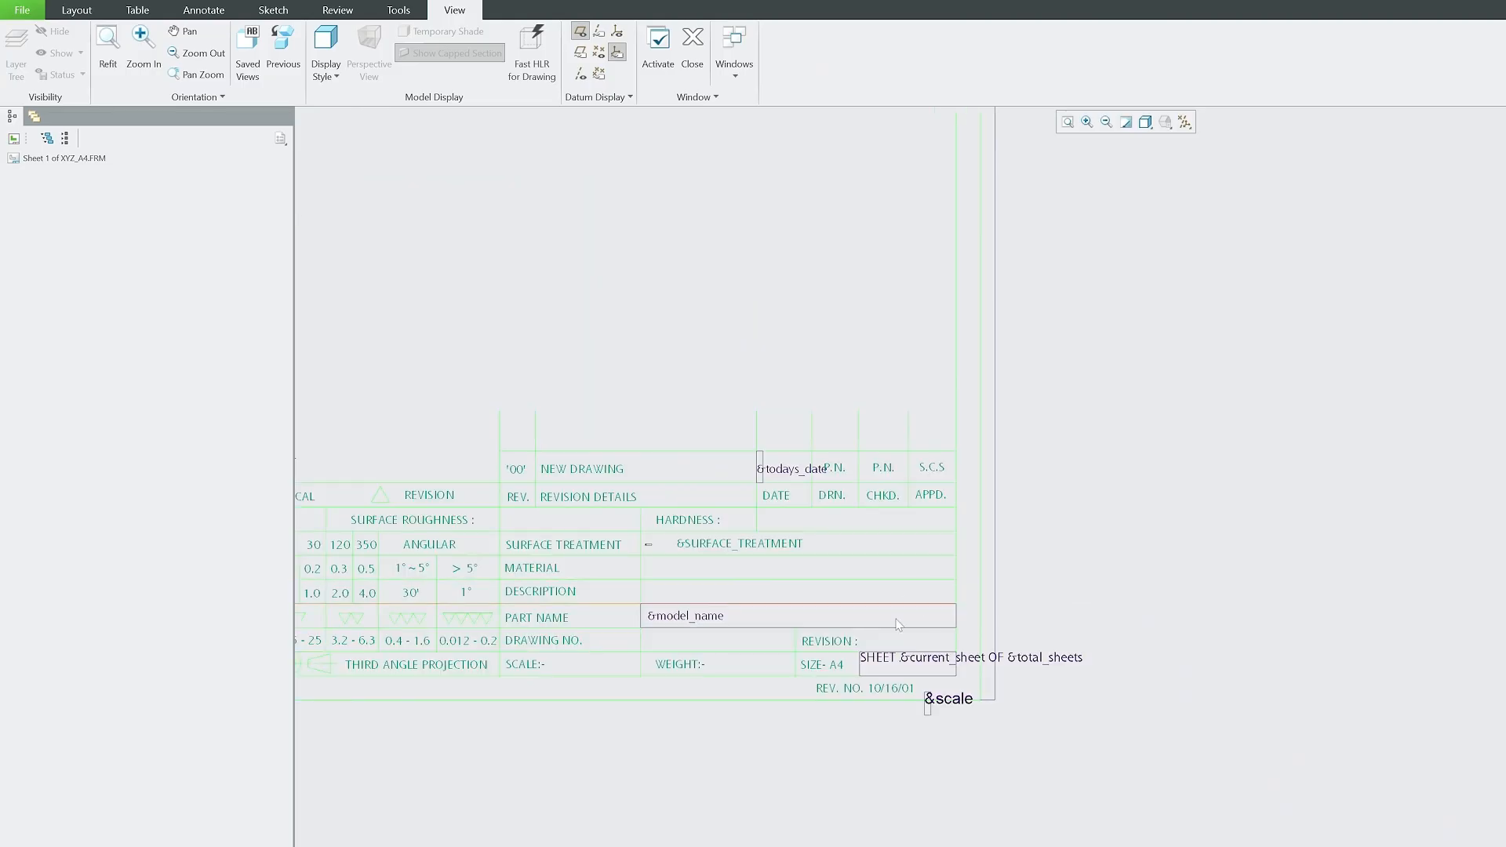
scroll(898, 624, "up", 4)
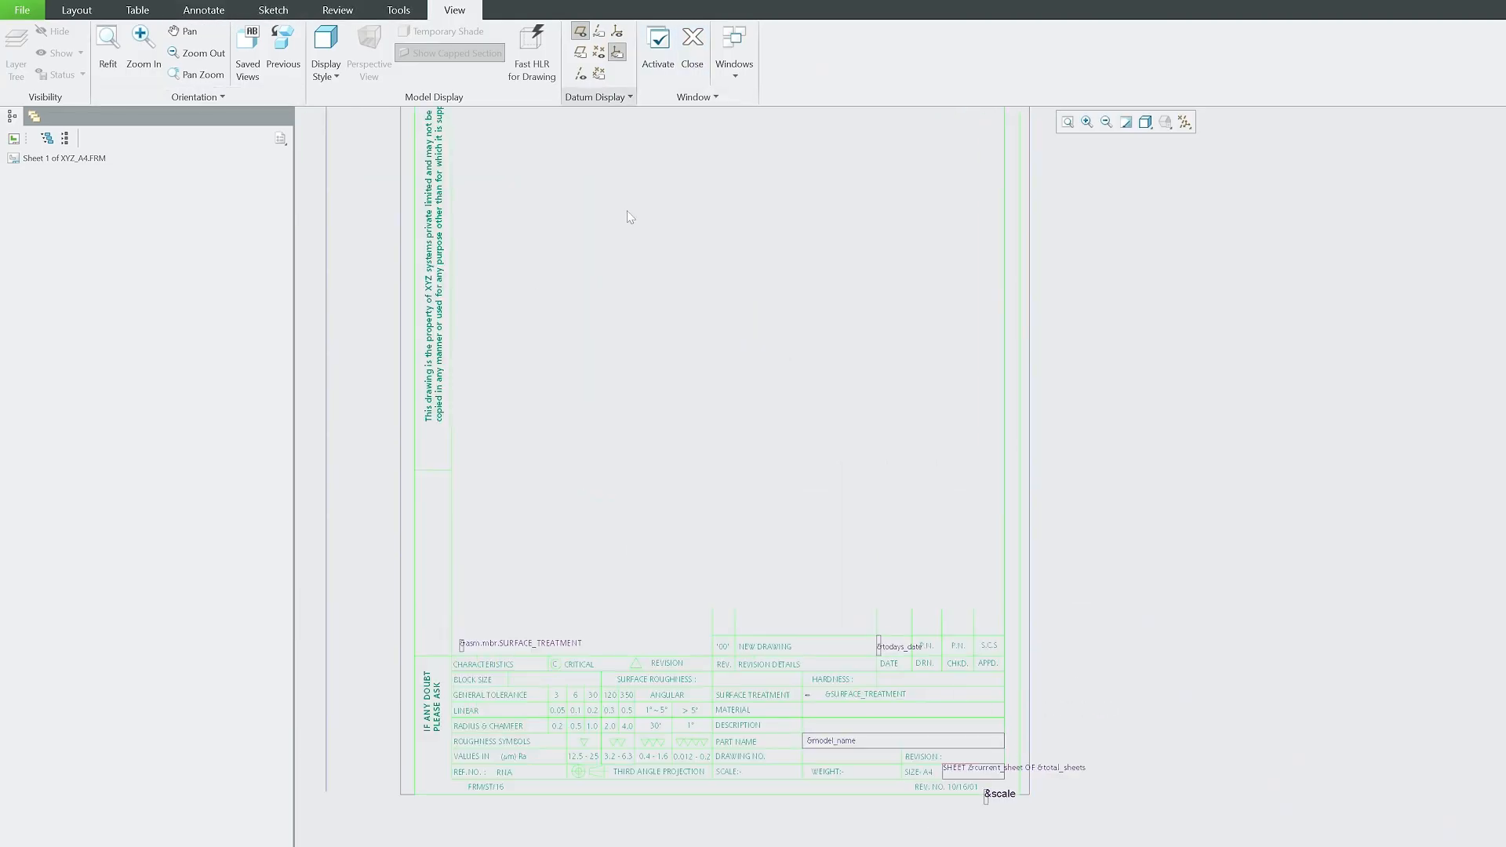
scroll(724, 745, "up", 1)
scroll(728, 771, "down", 2)
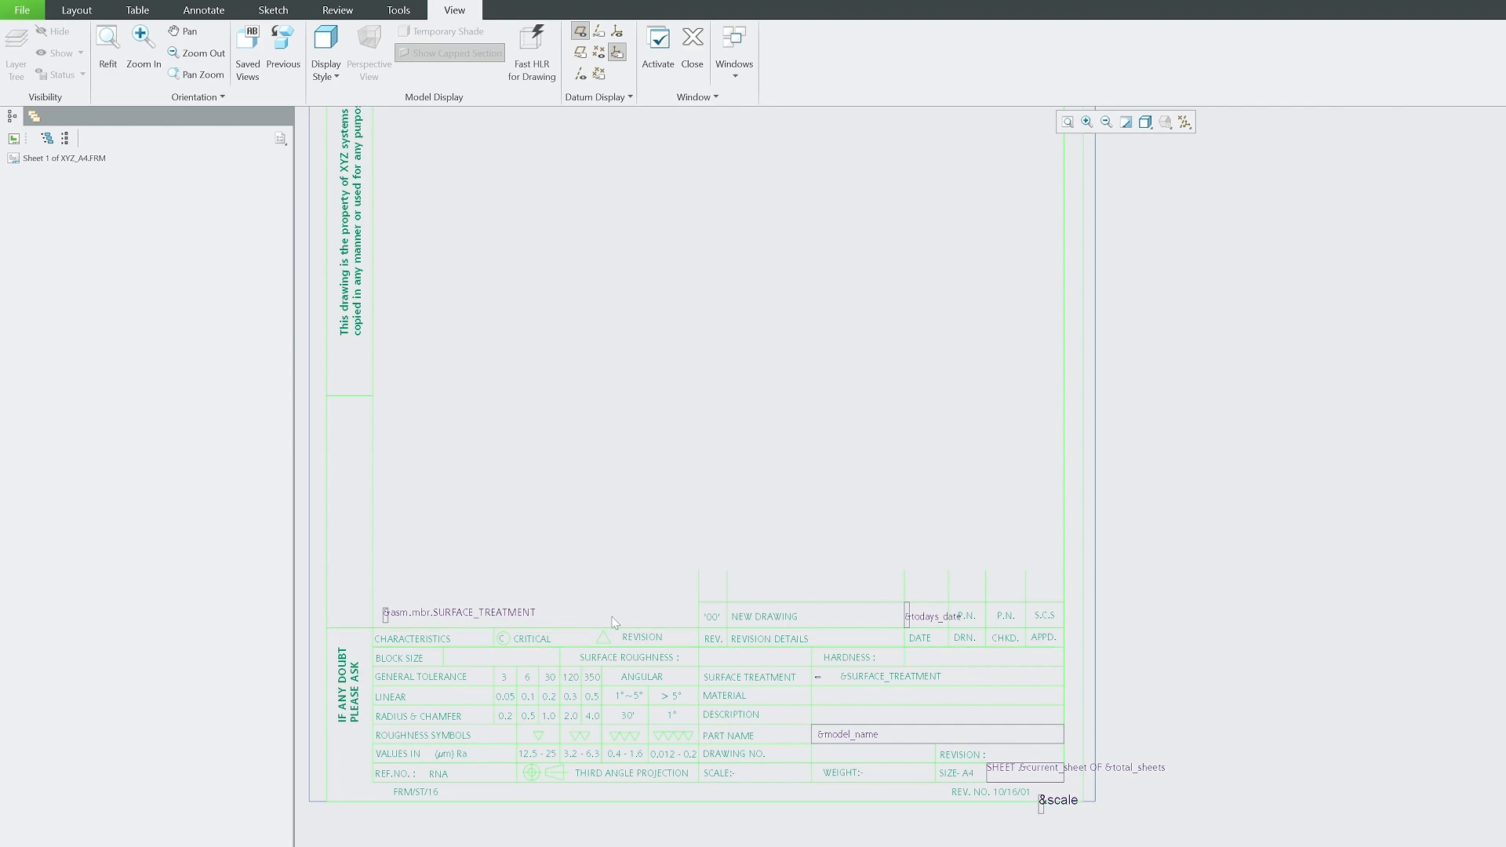
scroll(846, 816, "down", 2)
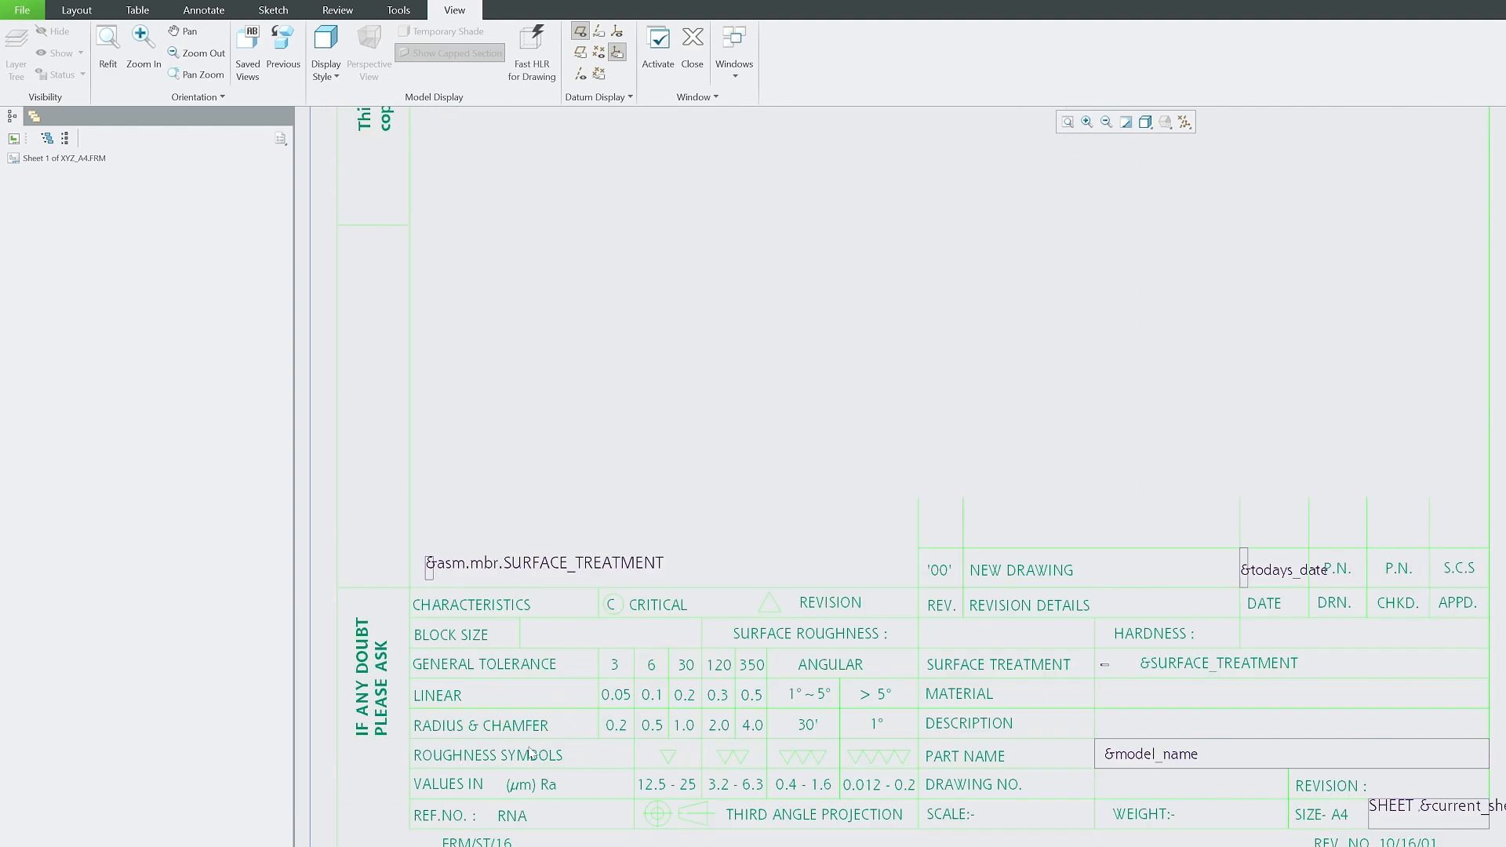
scroll(749, 726, "down", 3)
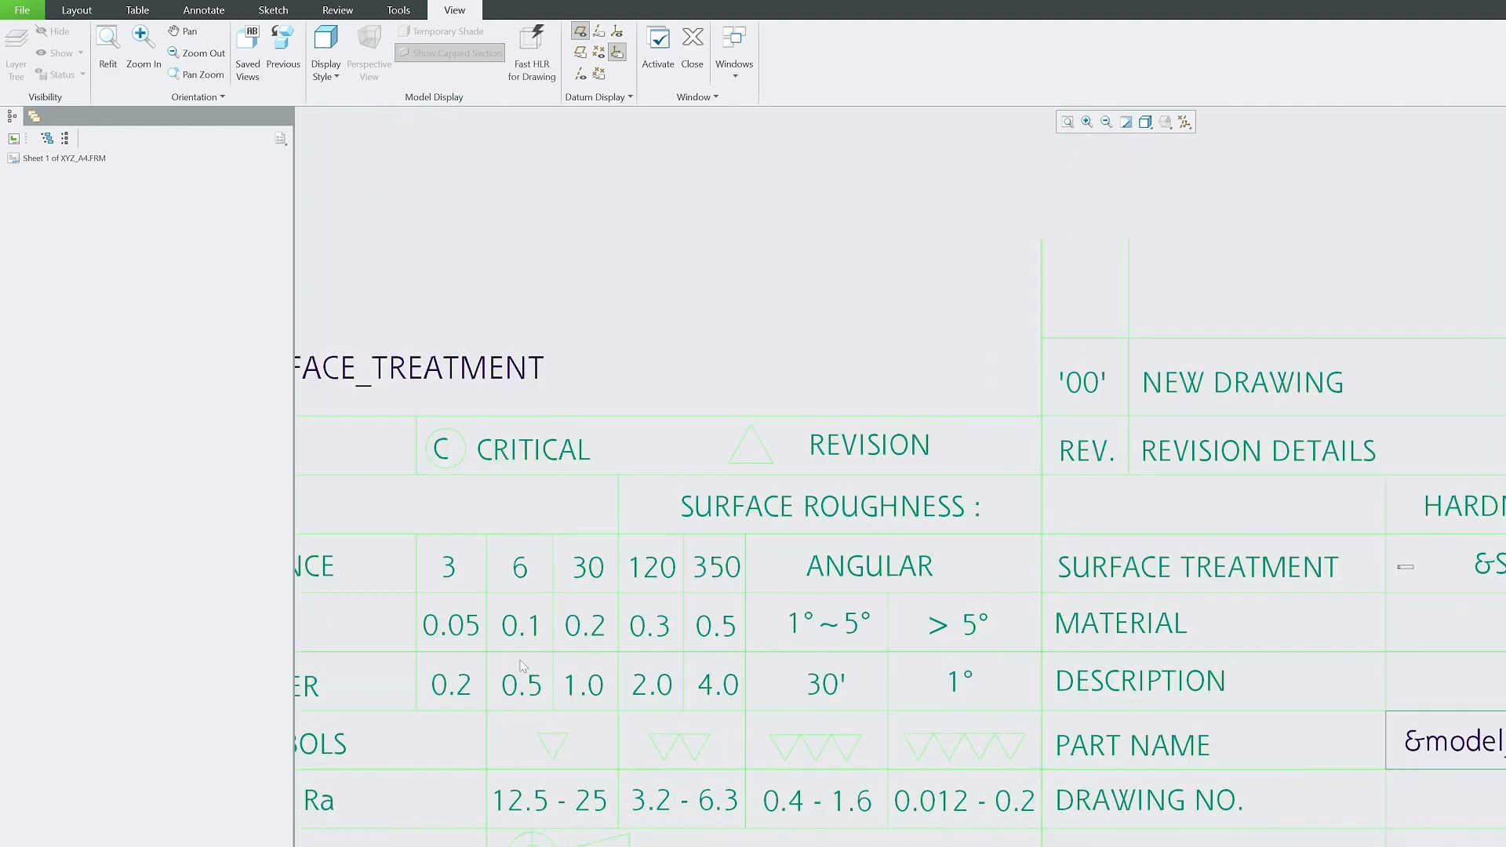
left_click(844, 565)
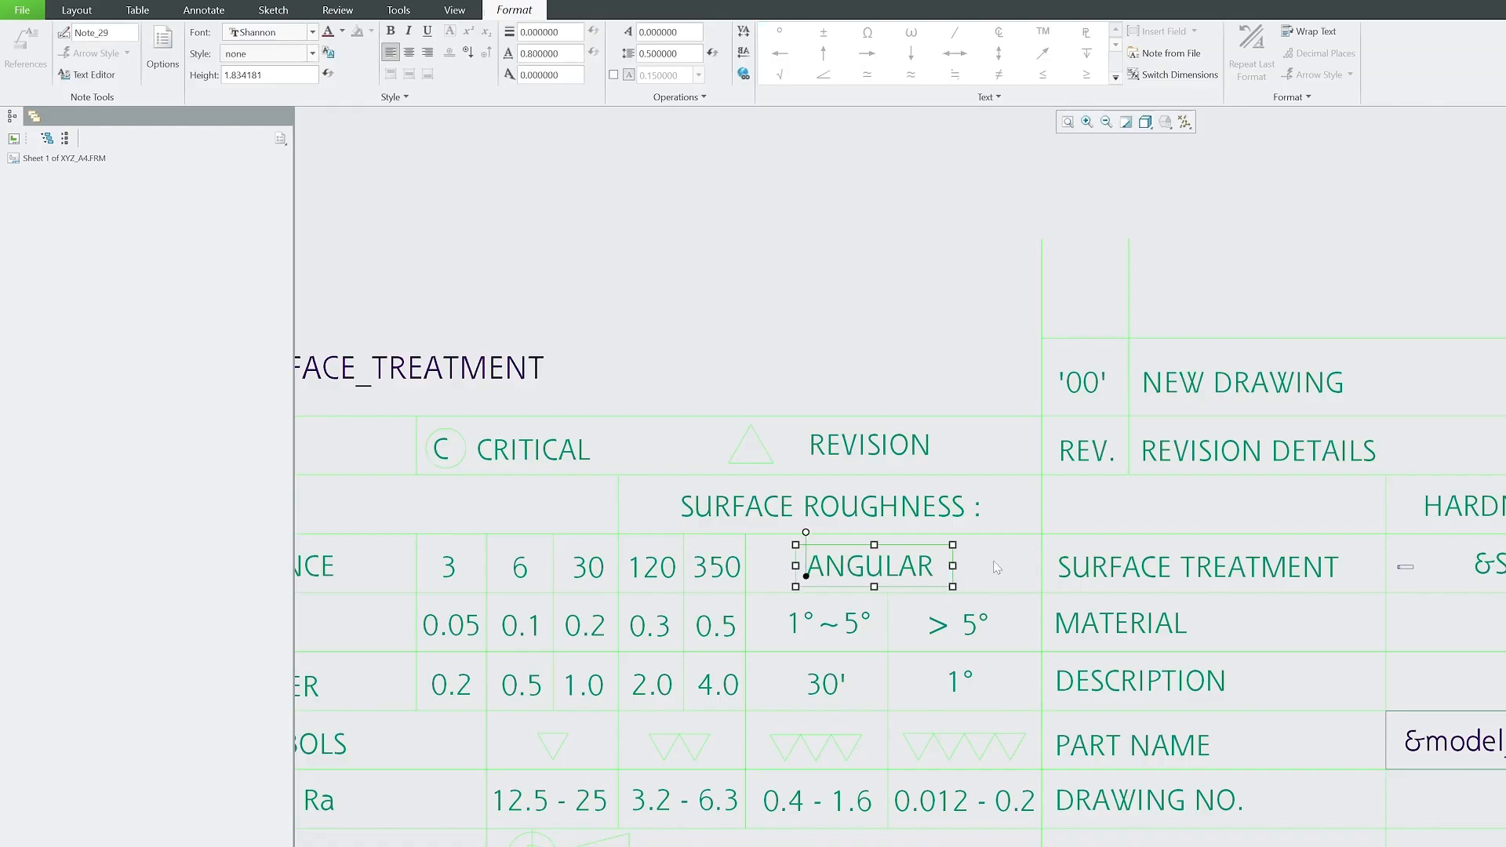
left_click(1155, 554)
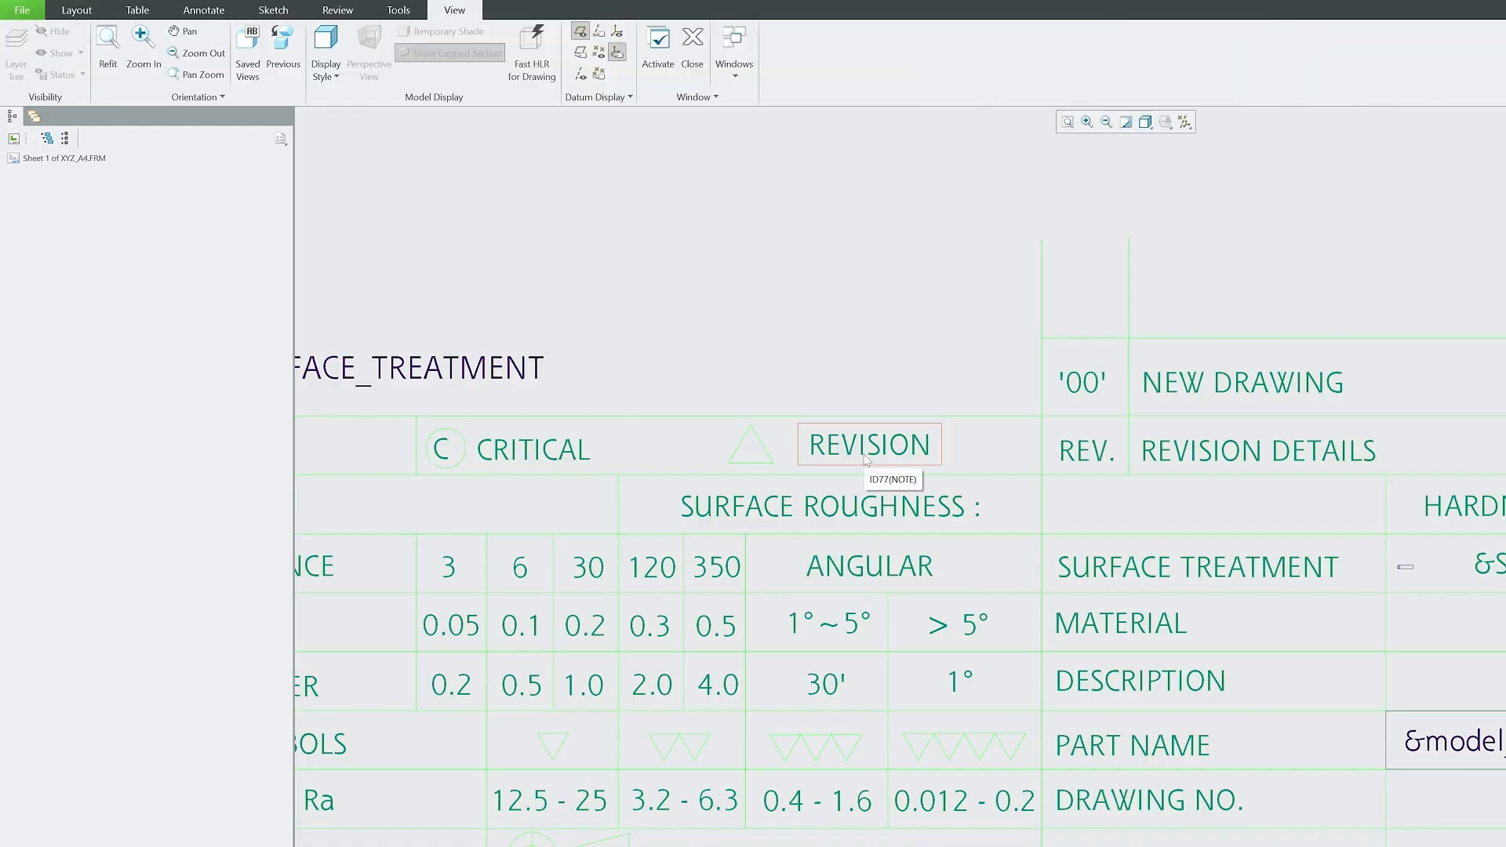
scroll(902, 784, "up", 5)
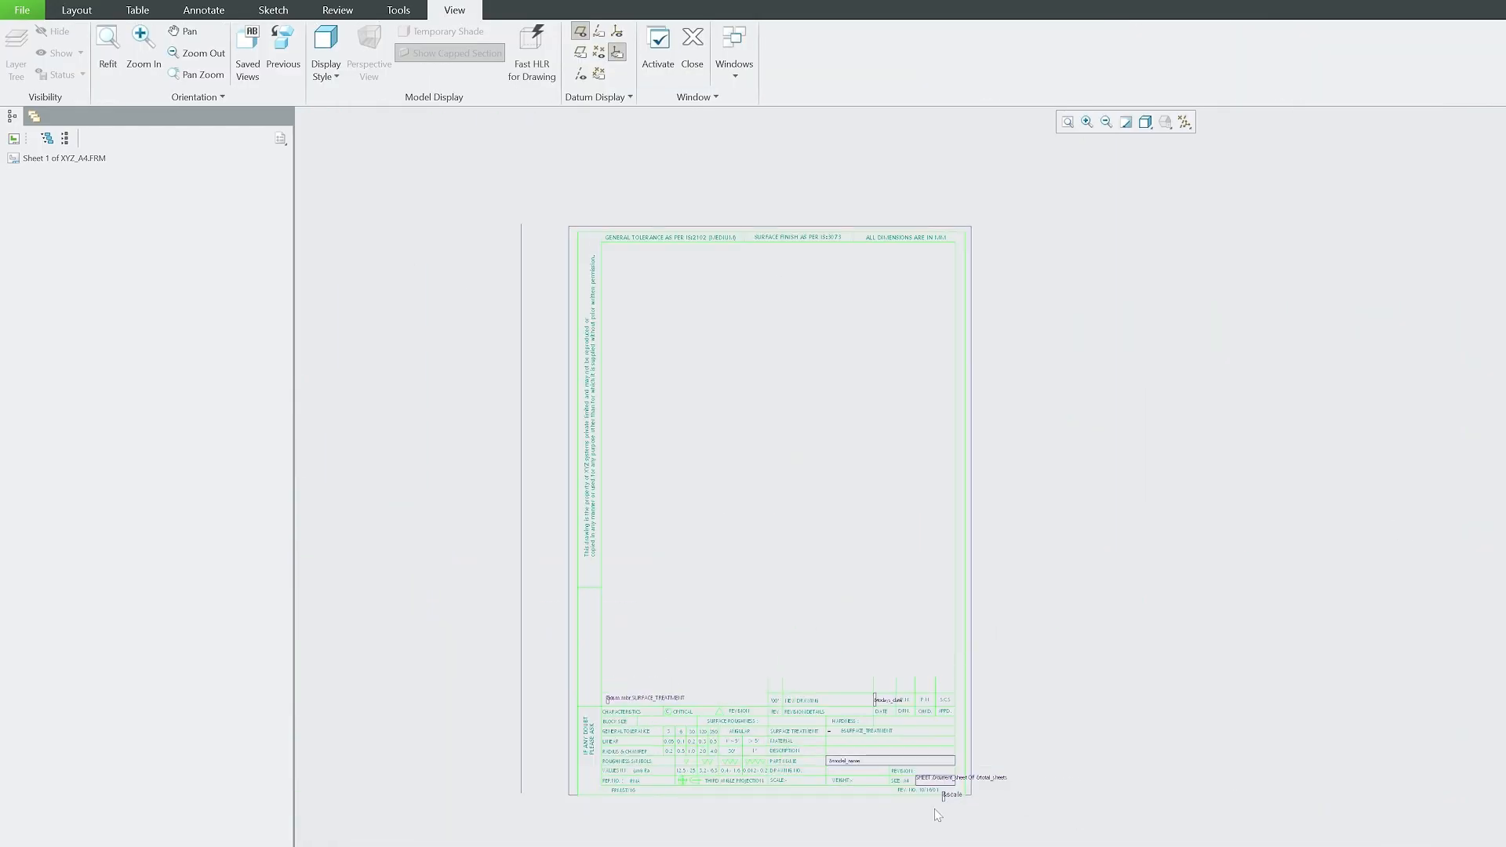
scroll(936, 812, "down", 5)
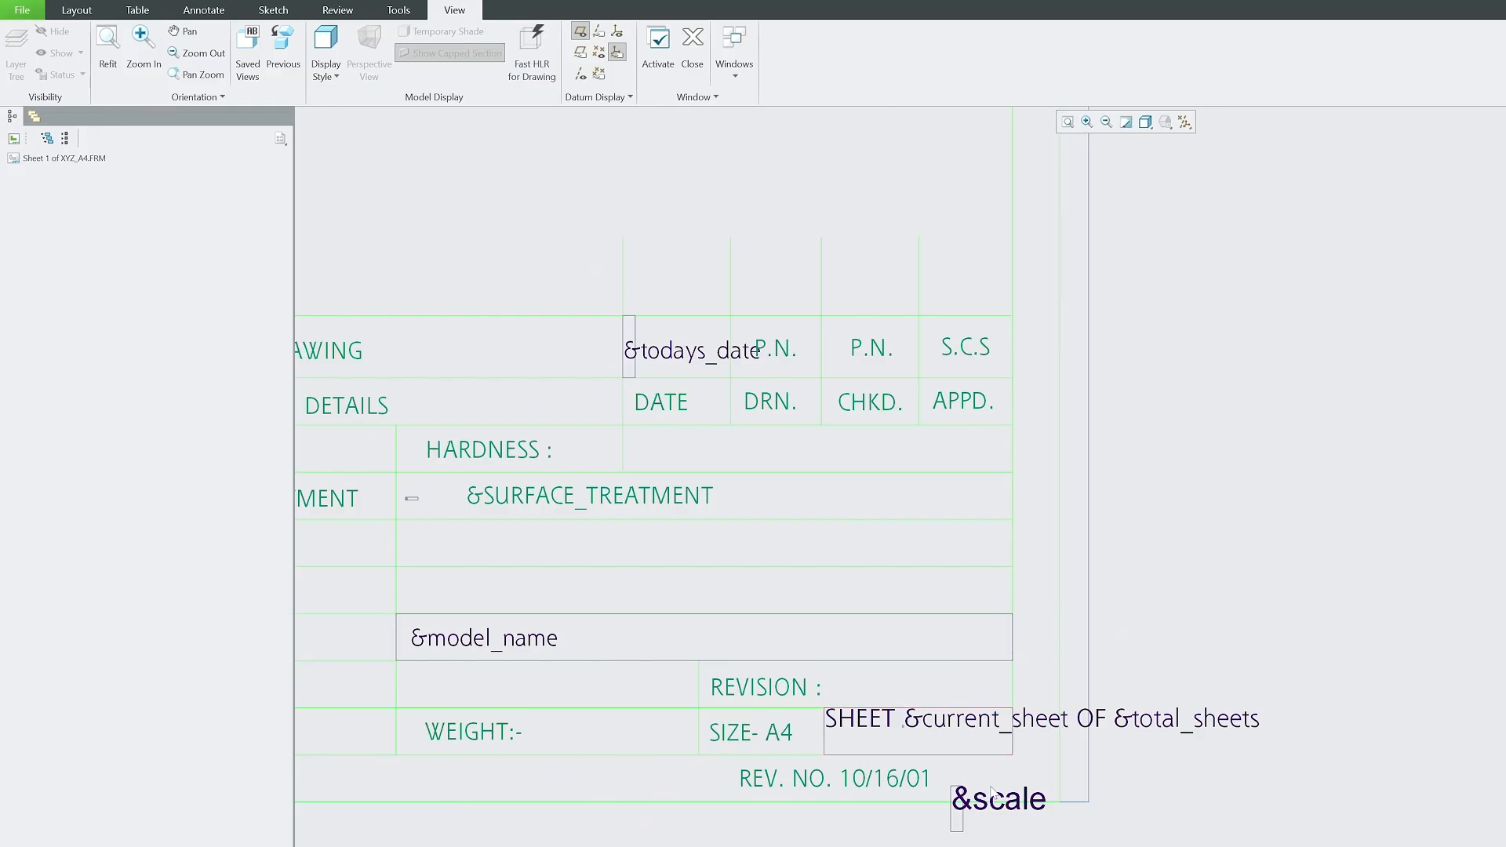
Save a copy of the XYZ_A4 format under the new name xz.
left_click(22, 9)
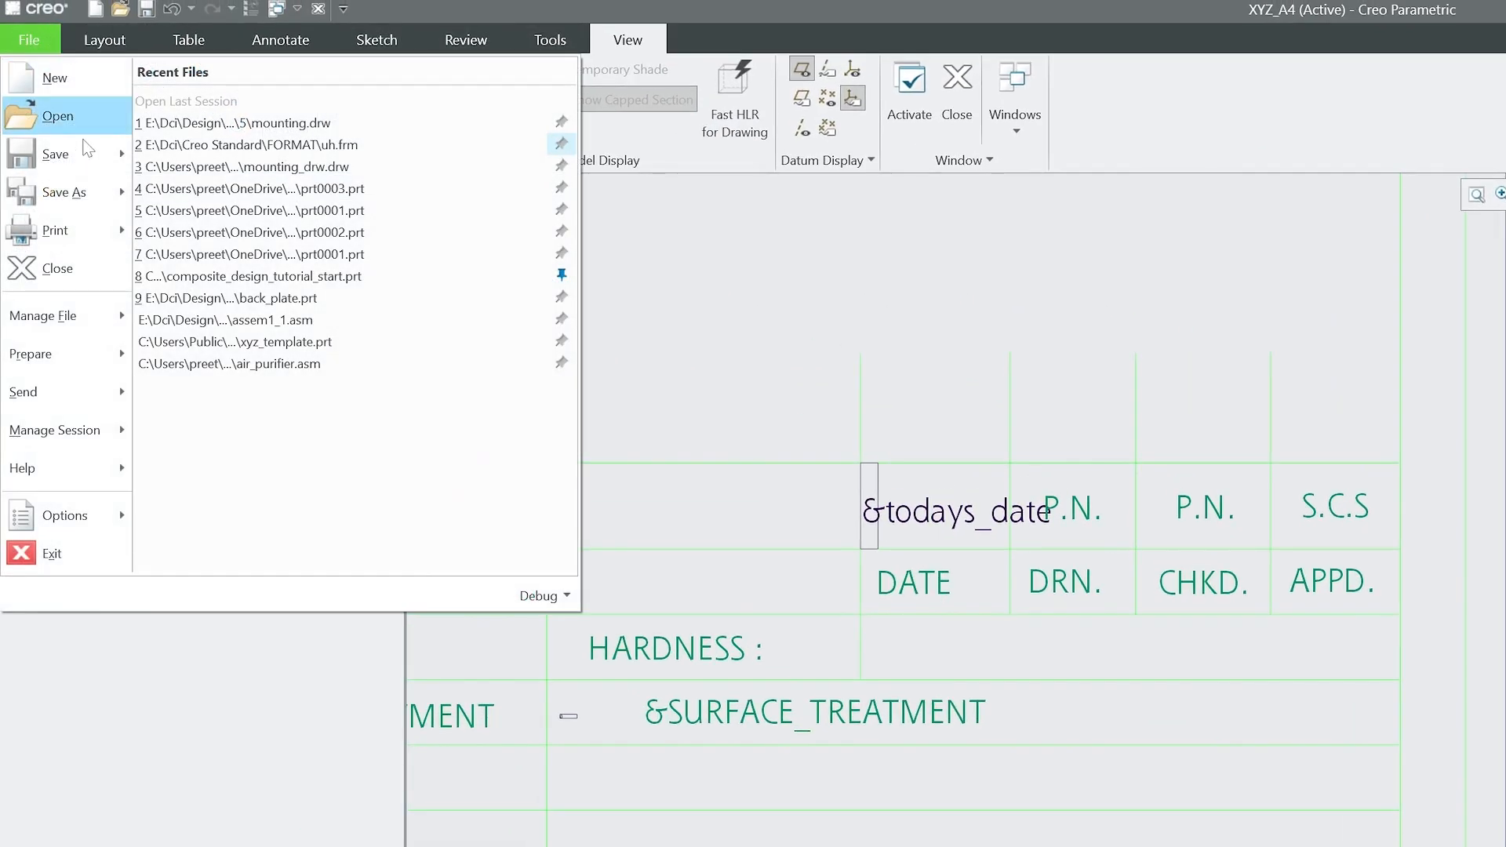
left_click(65, 192)
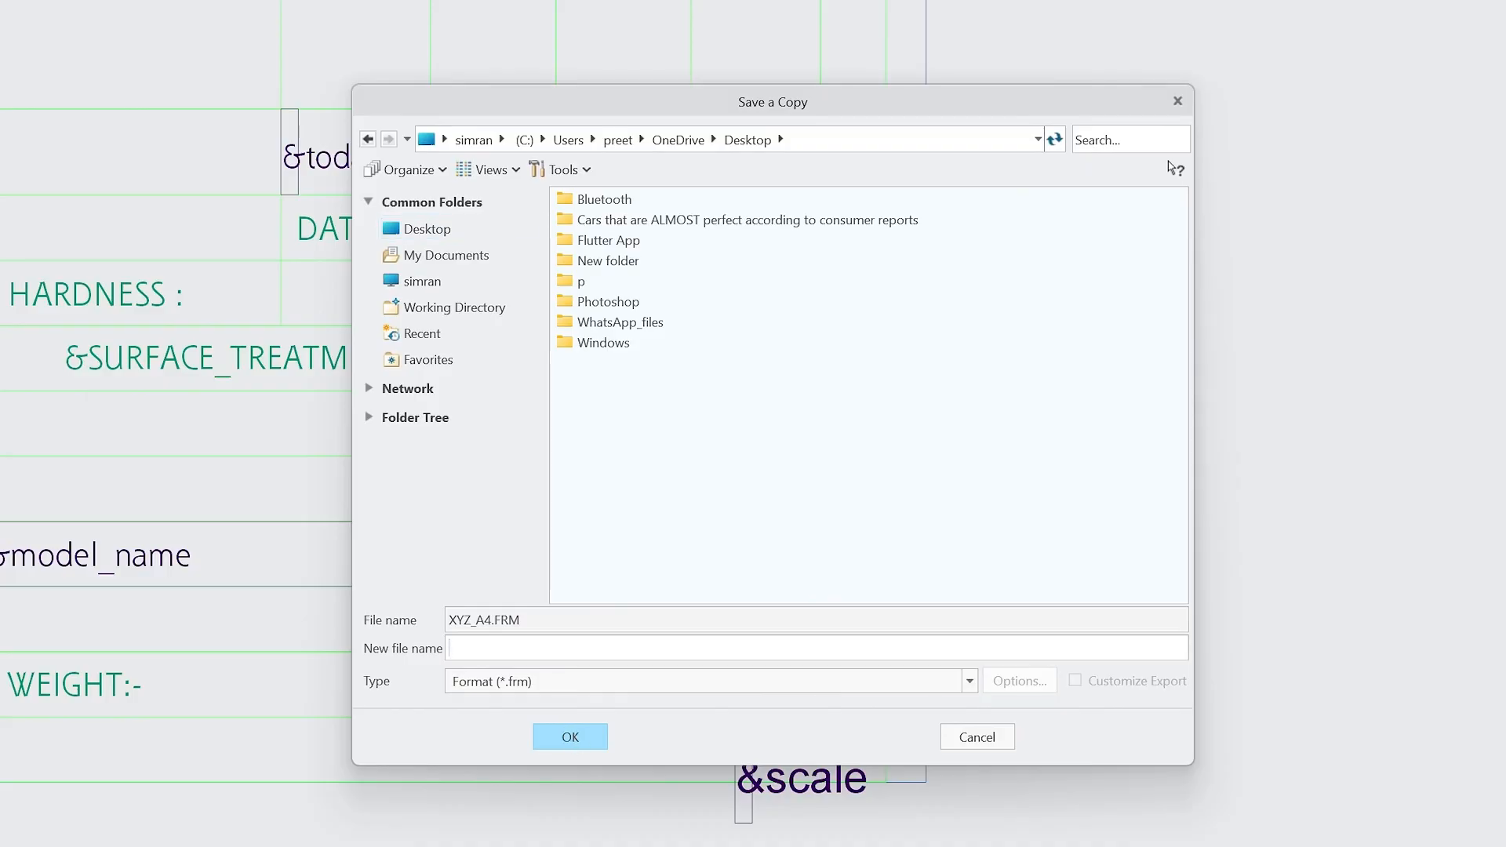
type("xz")
left_click(570, 737)
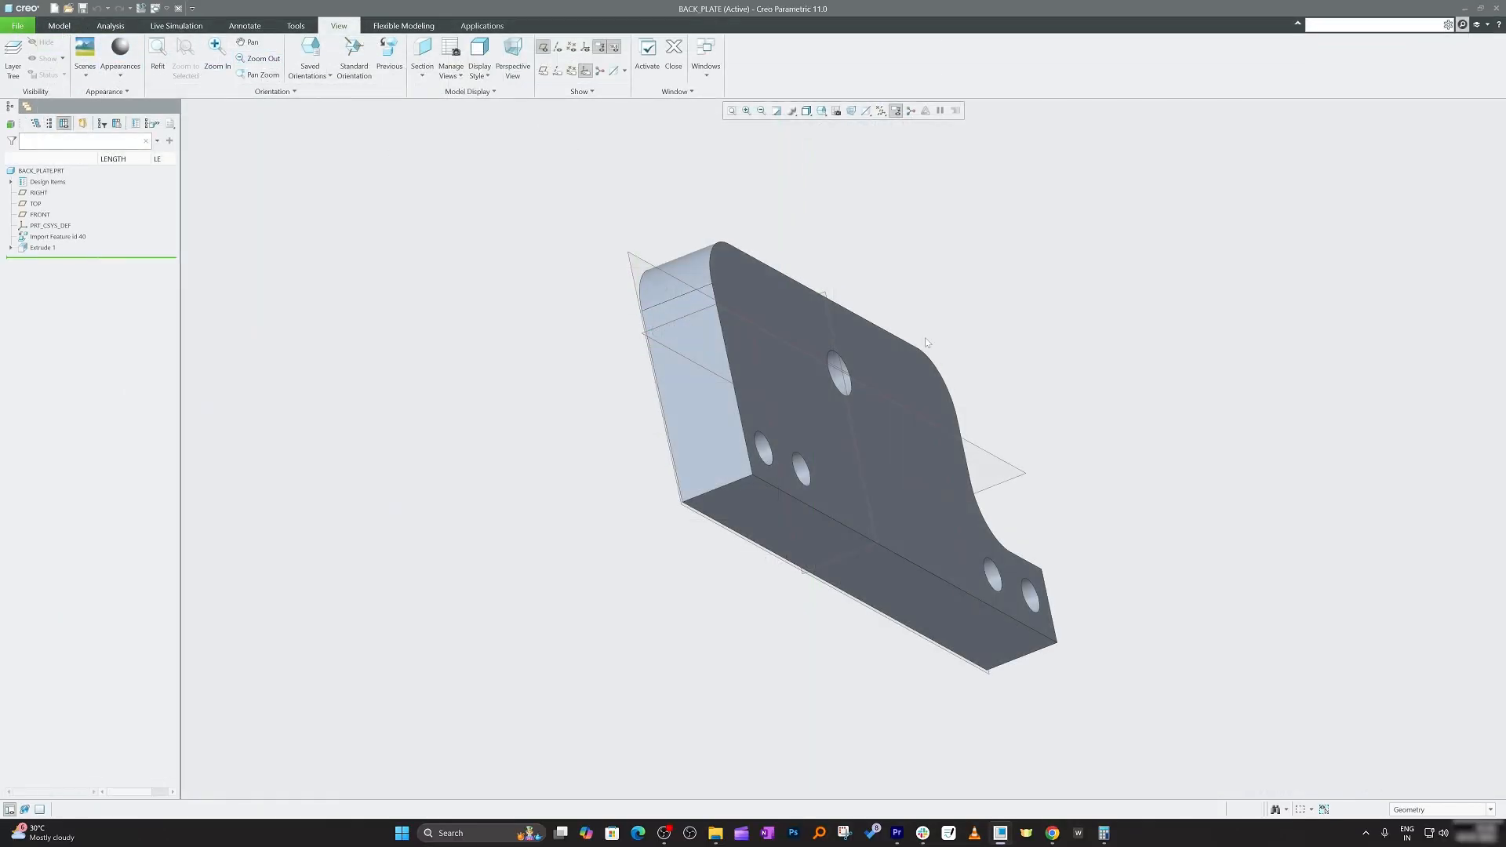
Create a new drawing named back_plate_d with the default template turned off.
middle_click_drag(732, 320, 696, 603)
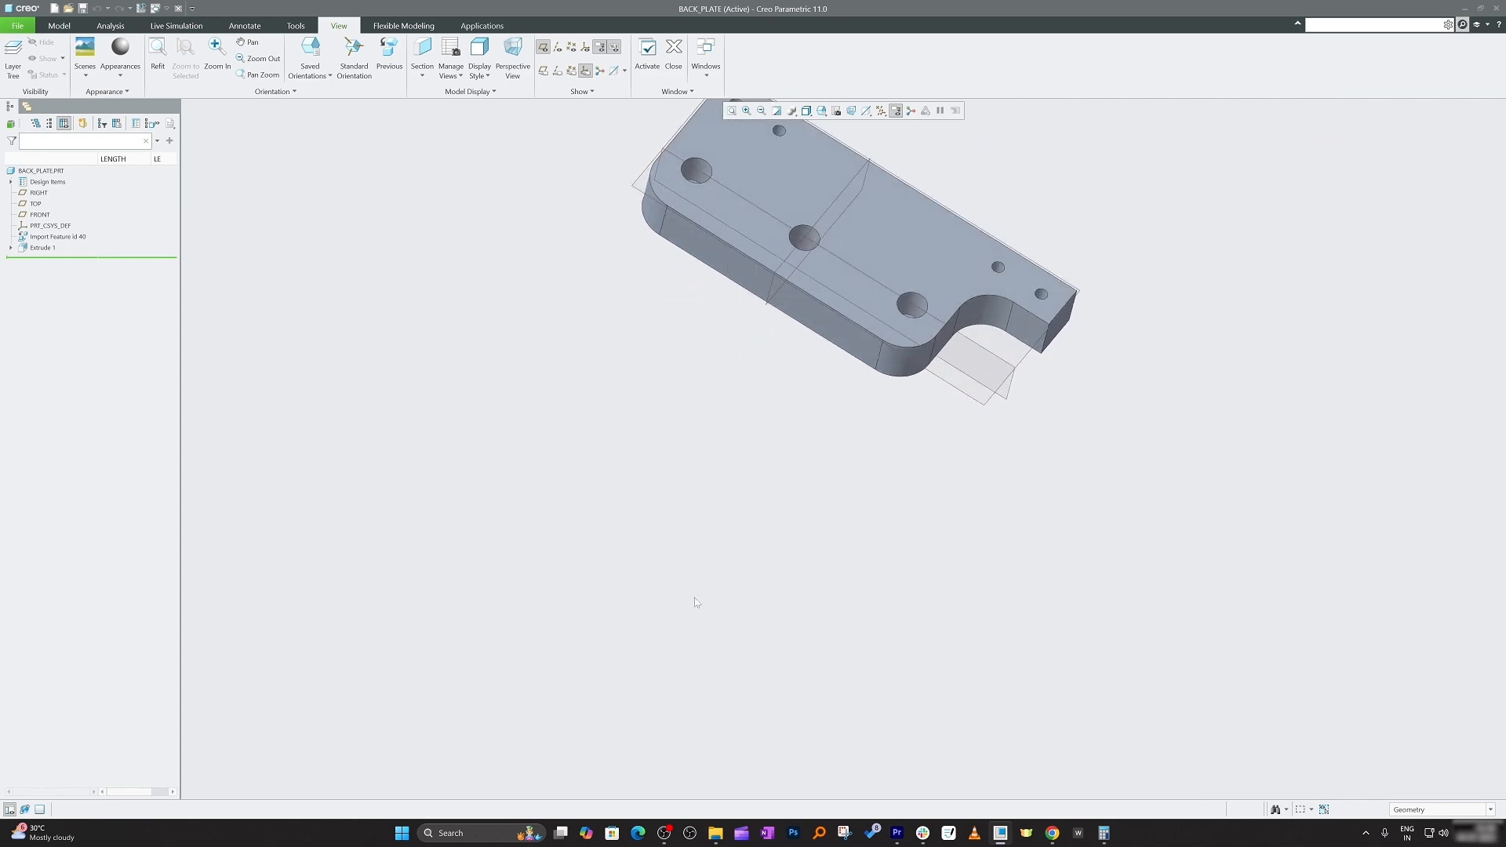
left_click(17, 26)
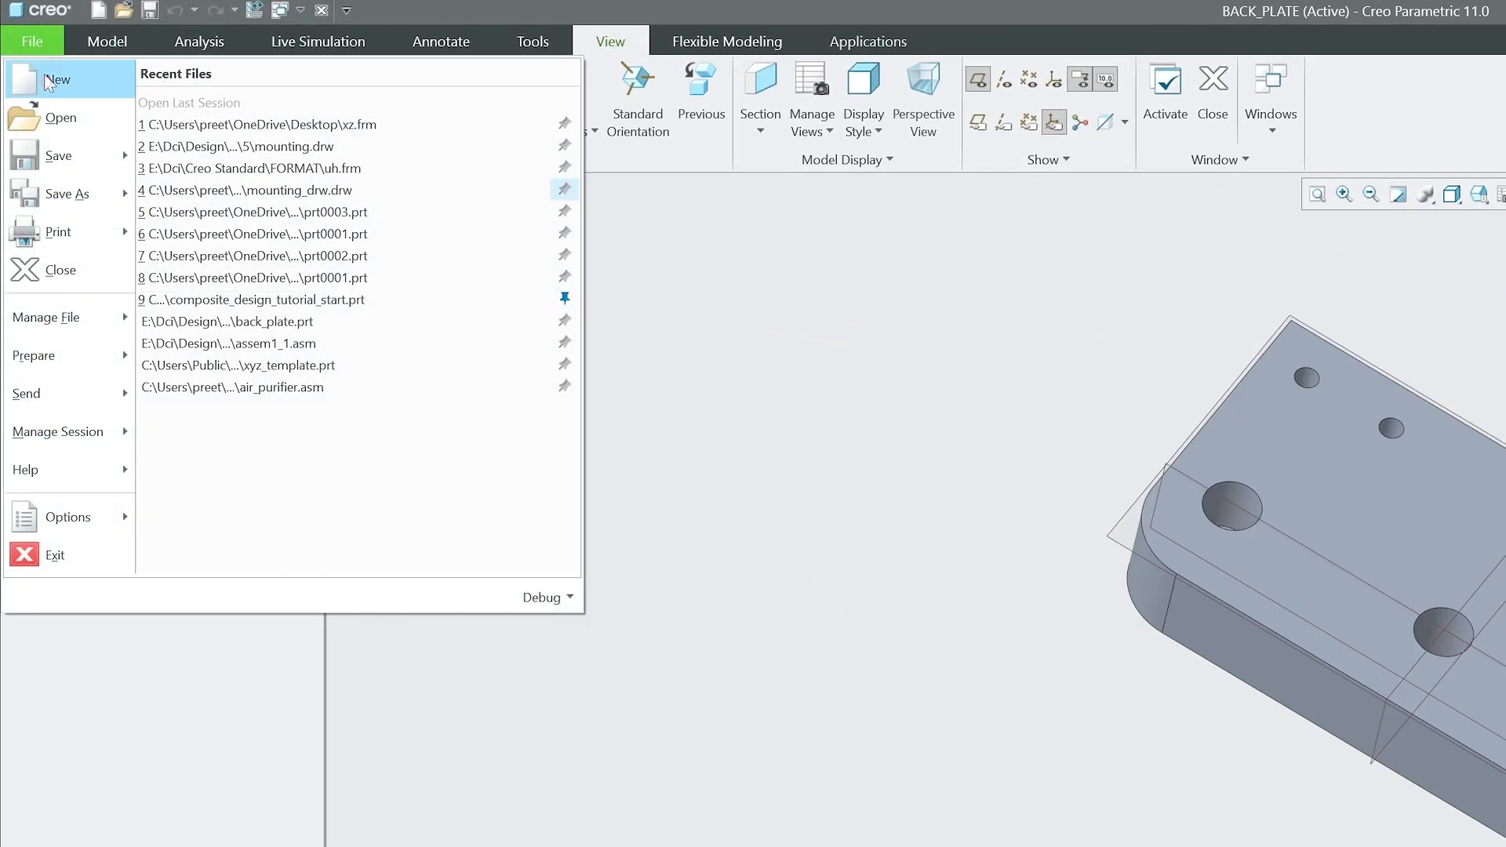
left_click(31, 45)
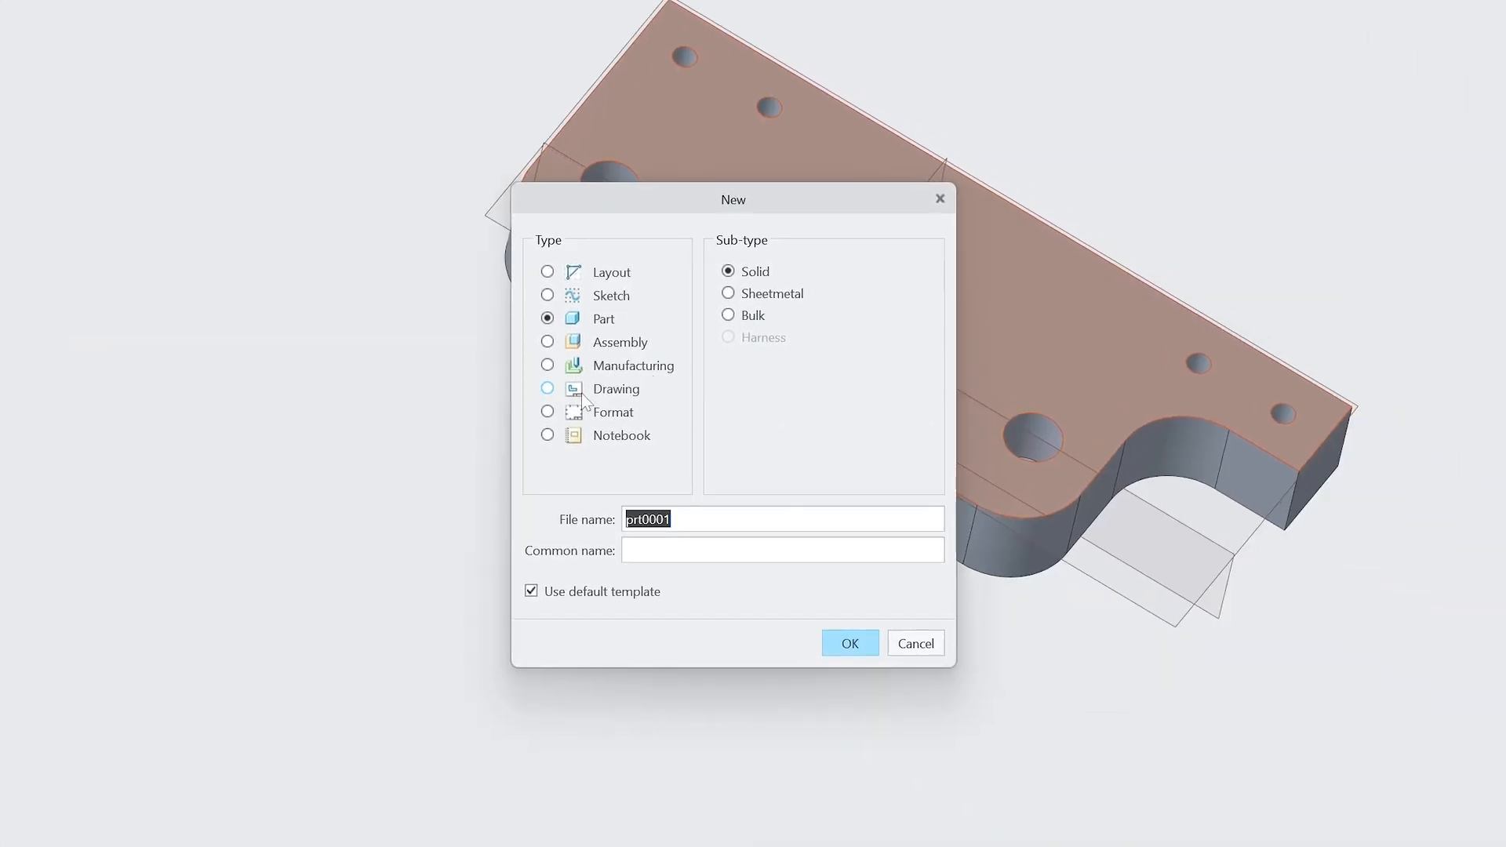
left_click(581, 393)
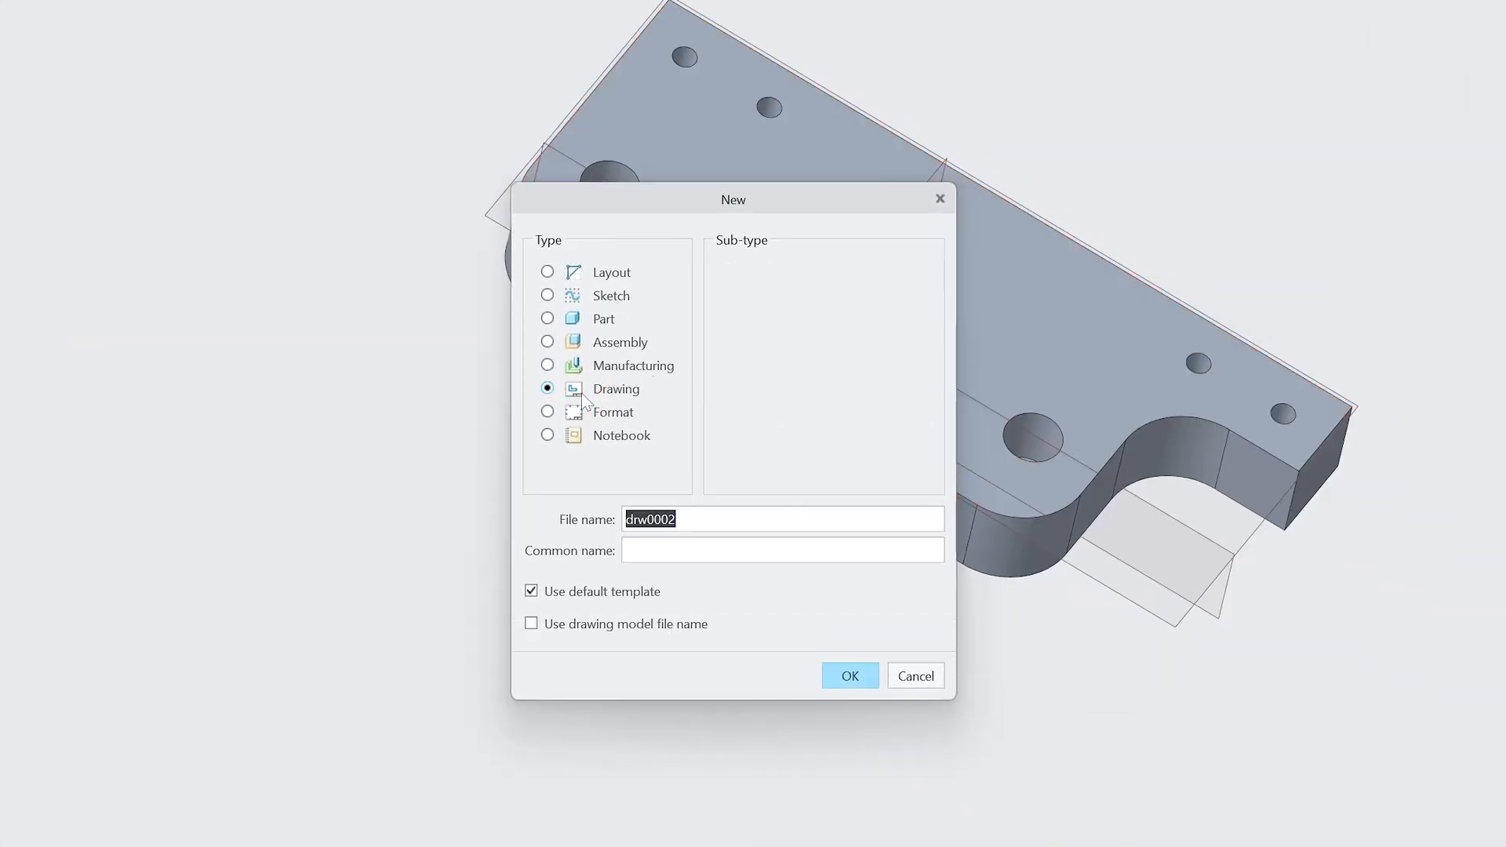
left_click(531, 592)
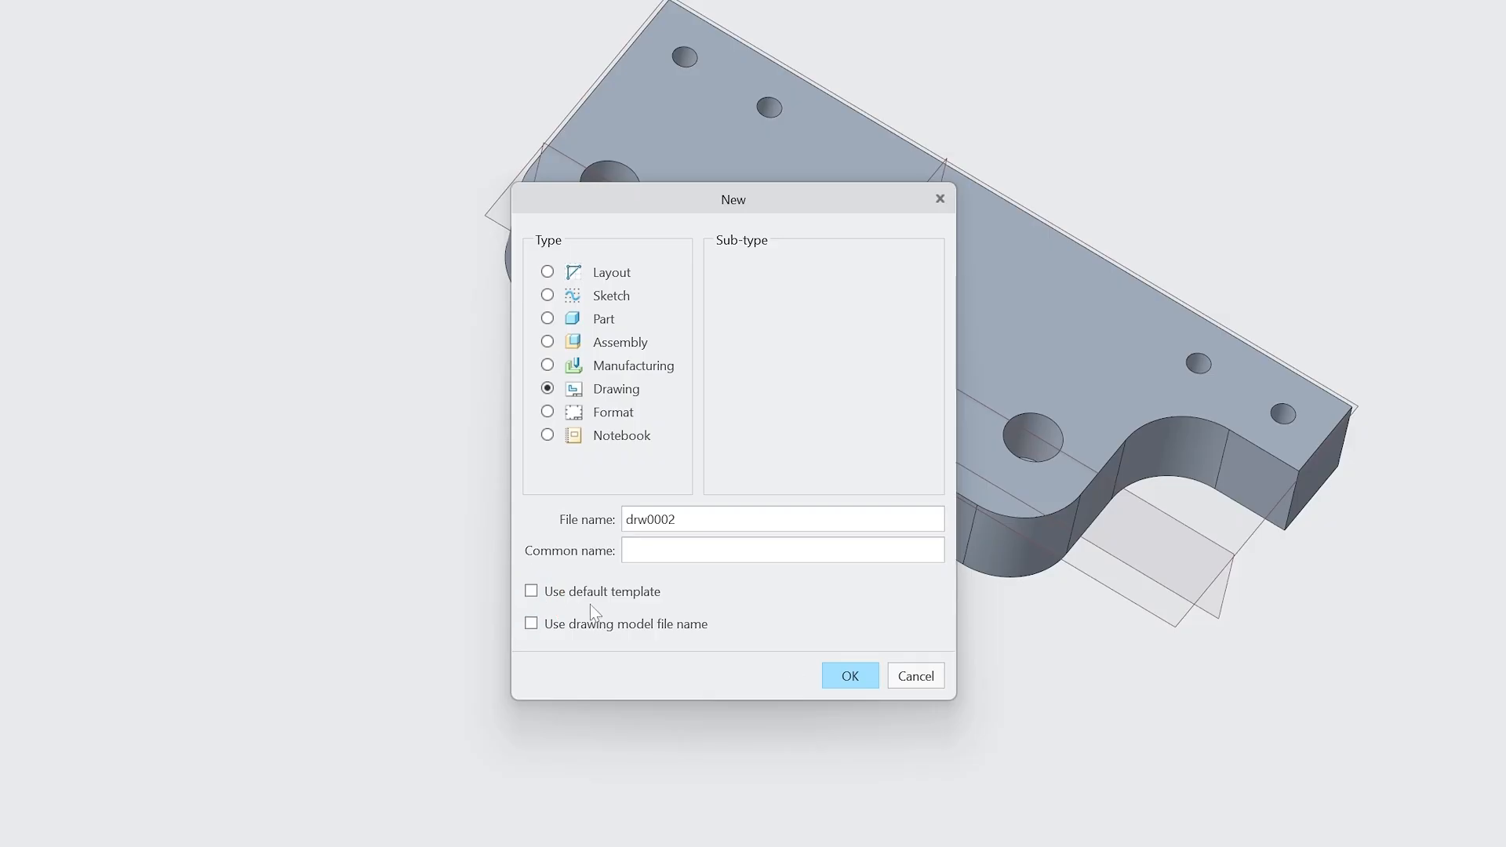
left_click_drag(677, 520, 535, 474)
type("back_")
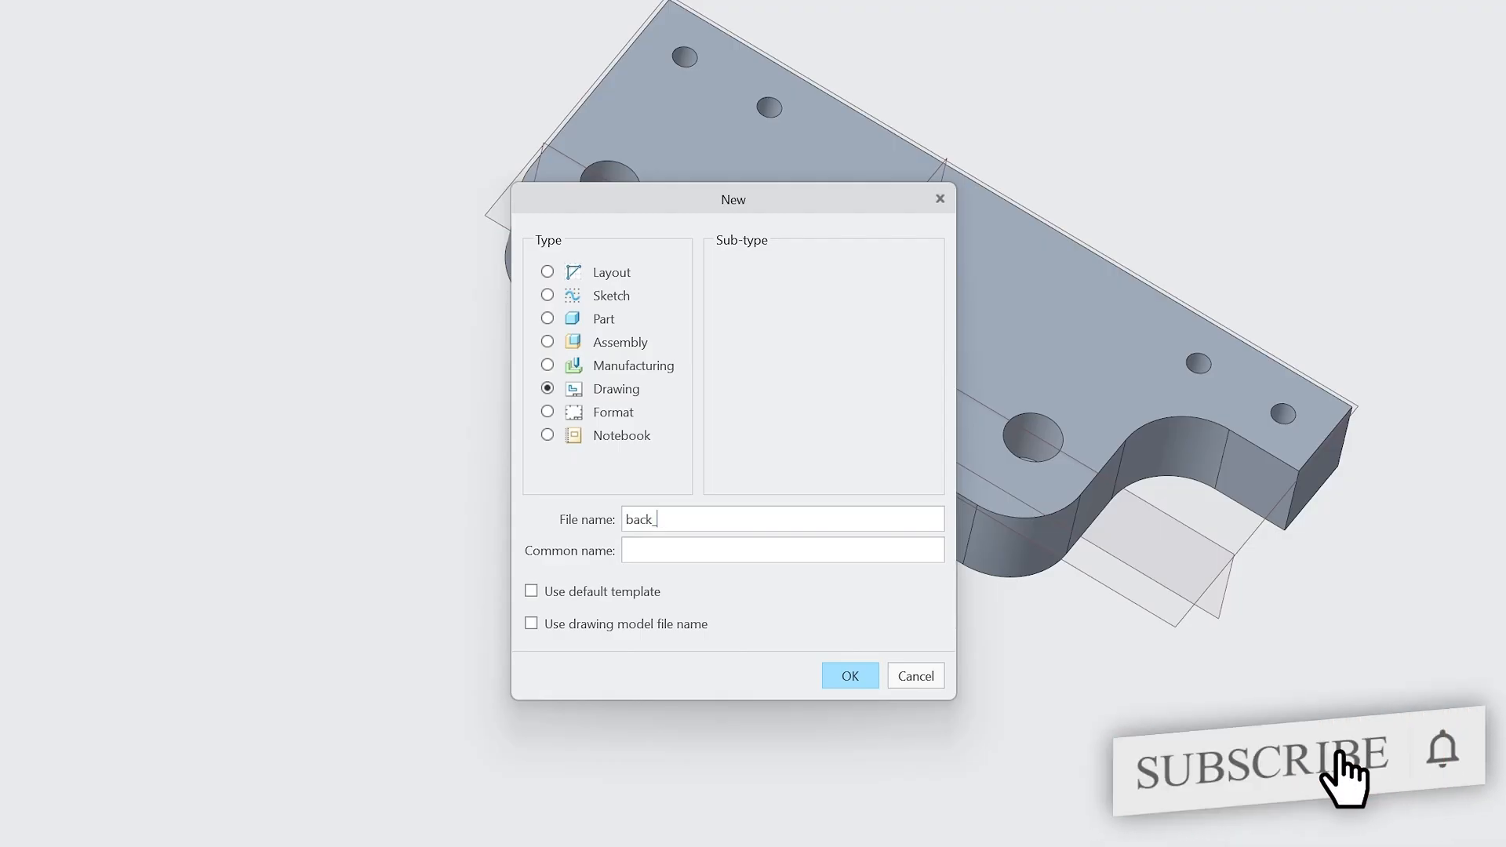
type("plate_dwg")
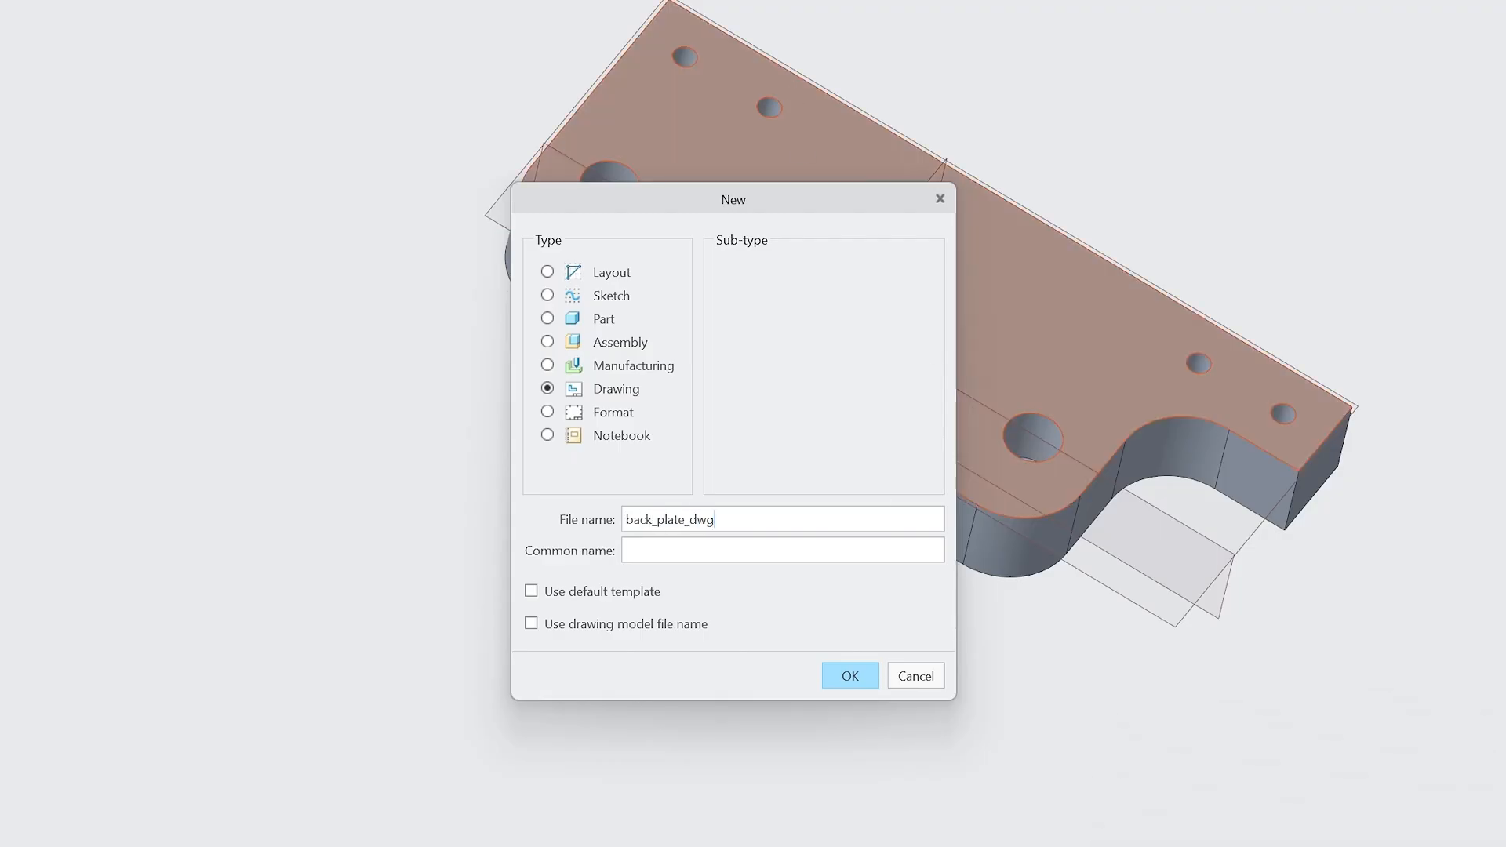
left_click(866, 676)
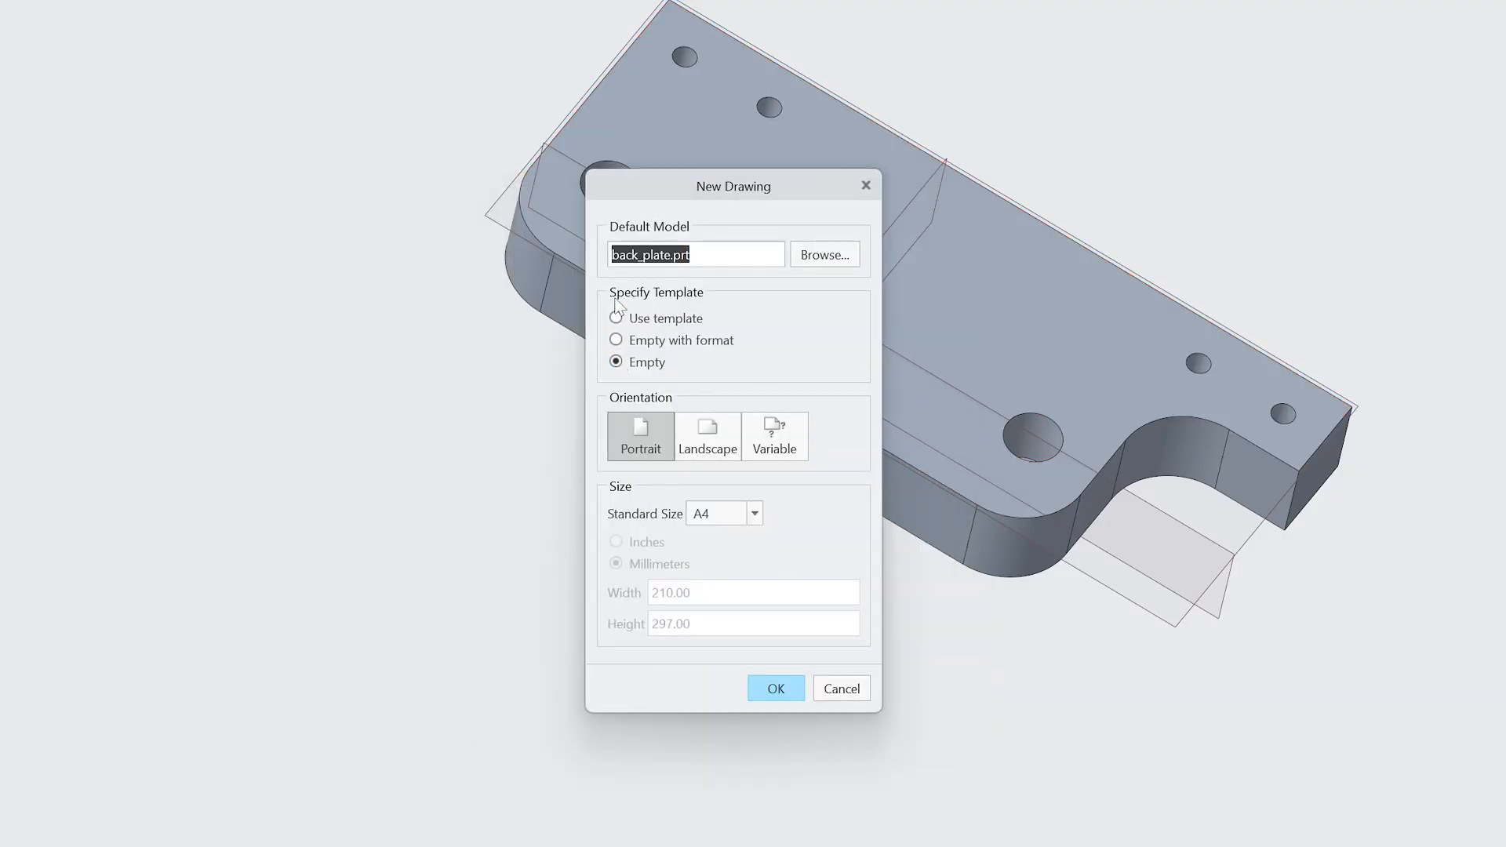
Choose Empty with format, using xz.frm from the Desktop, and confirm the new drawing.
left_click(617, 340)
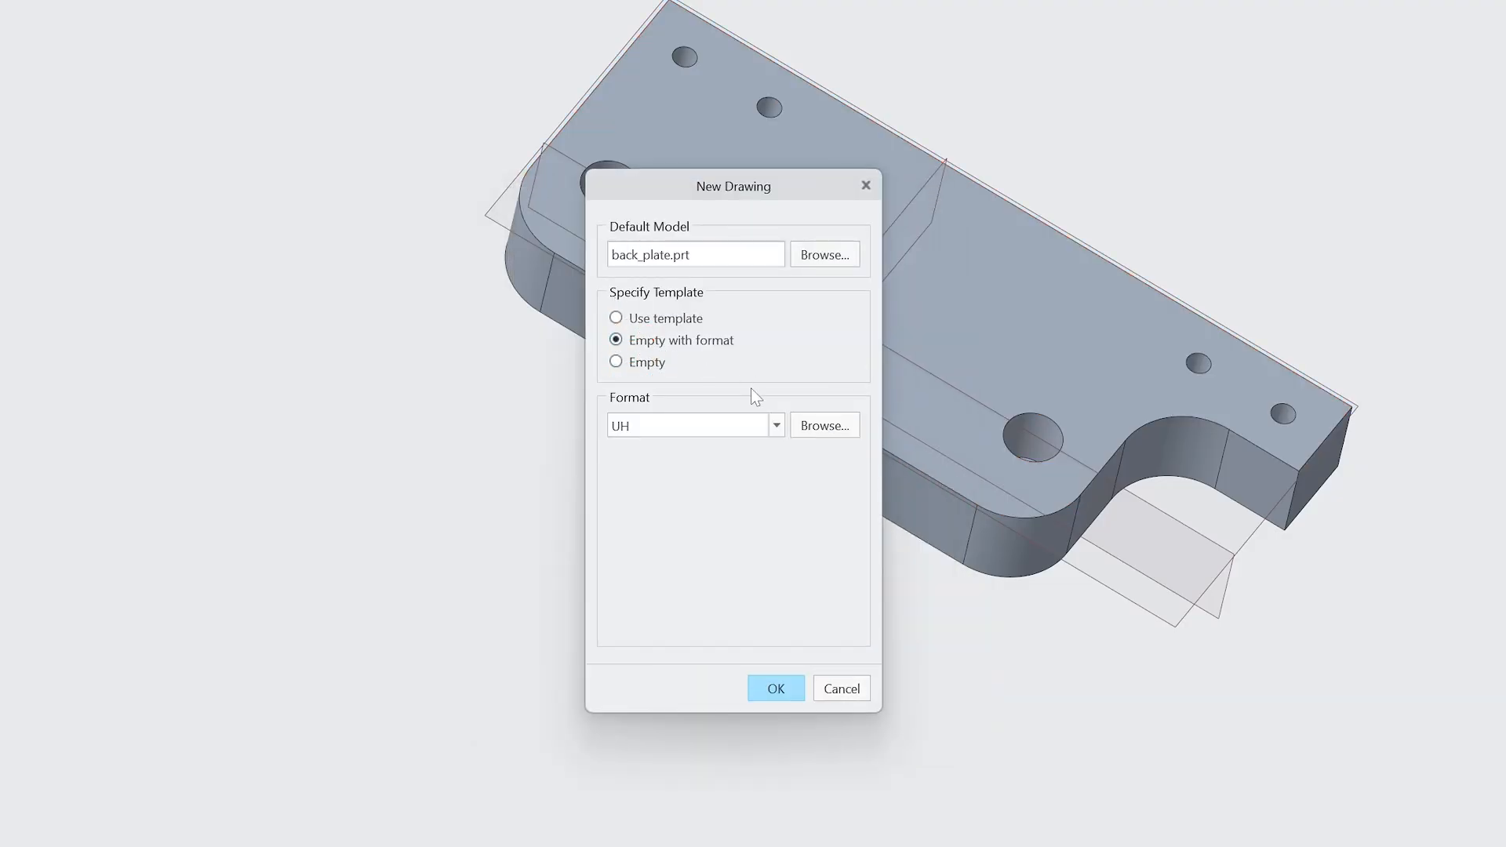
left_click(849, 434)
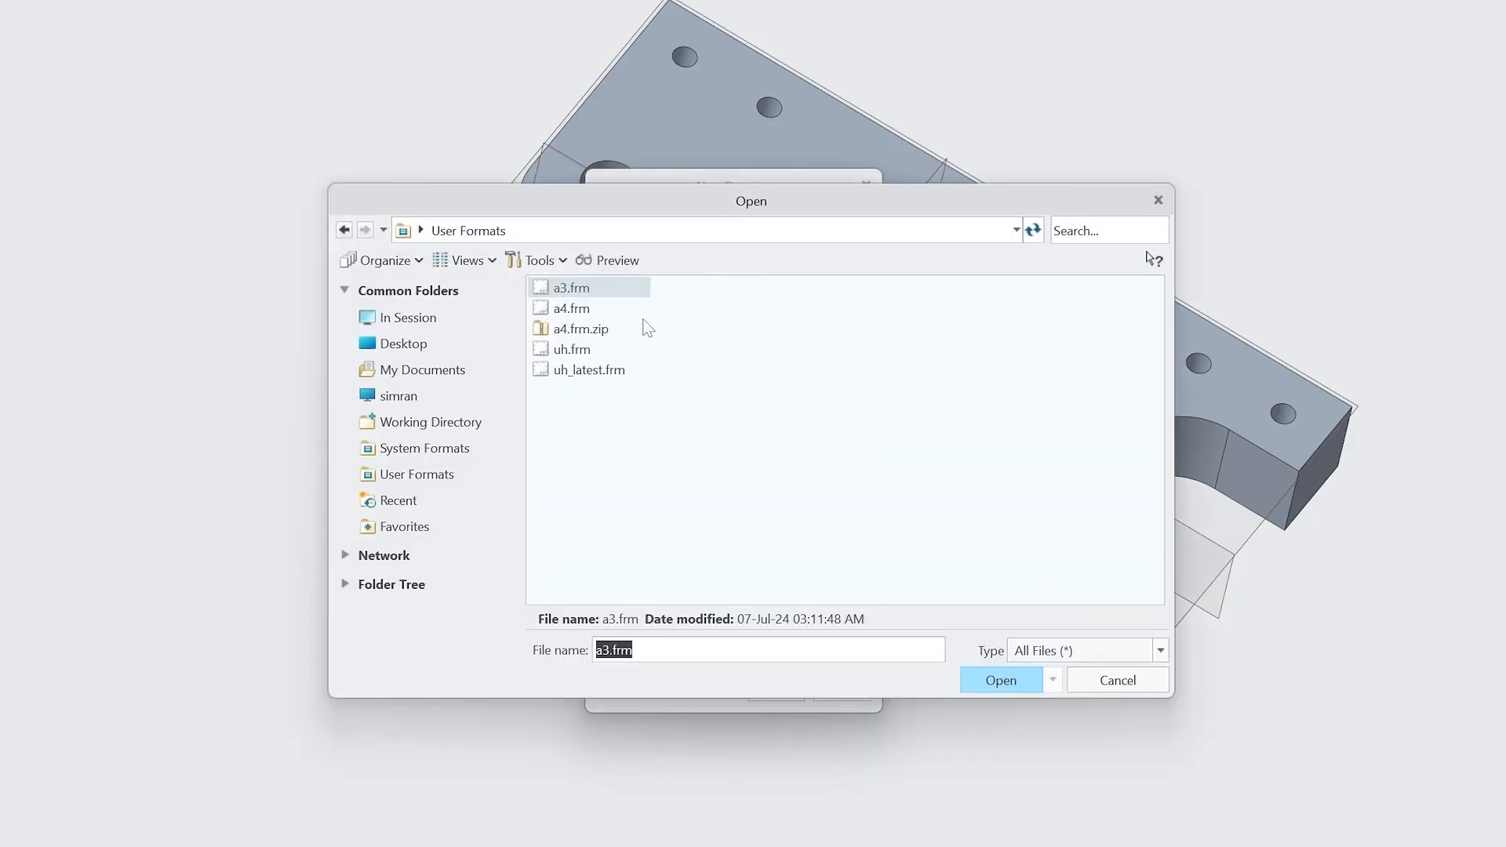
left_click_drag(740, 211, 637, 444)
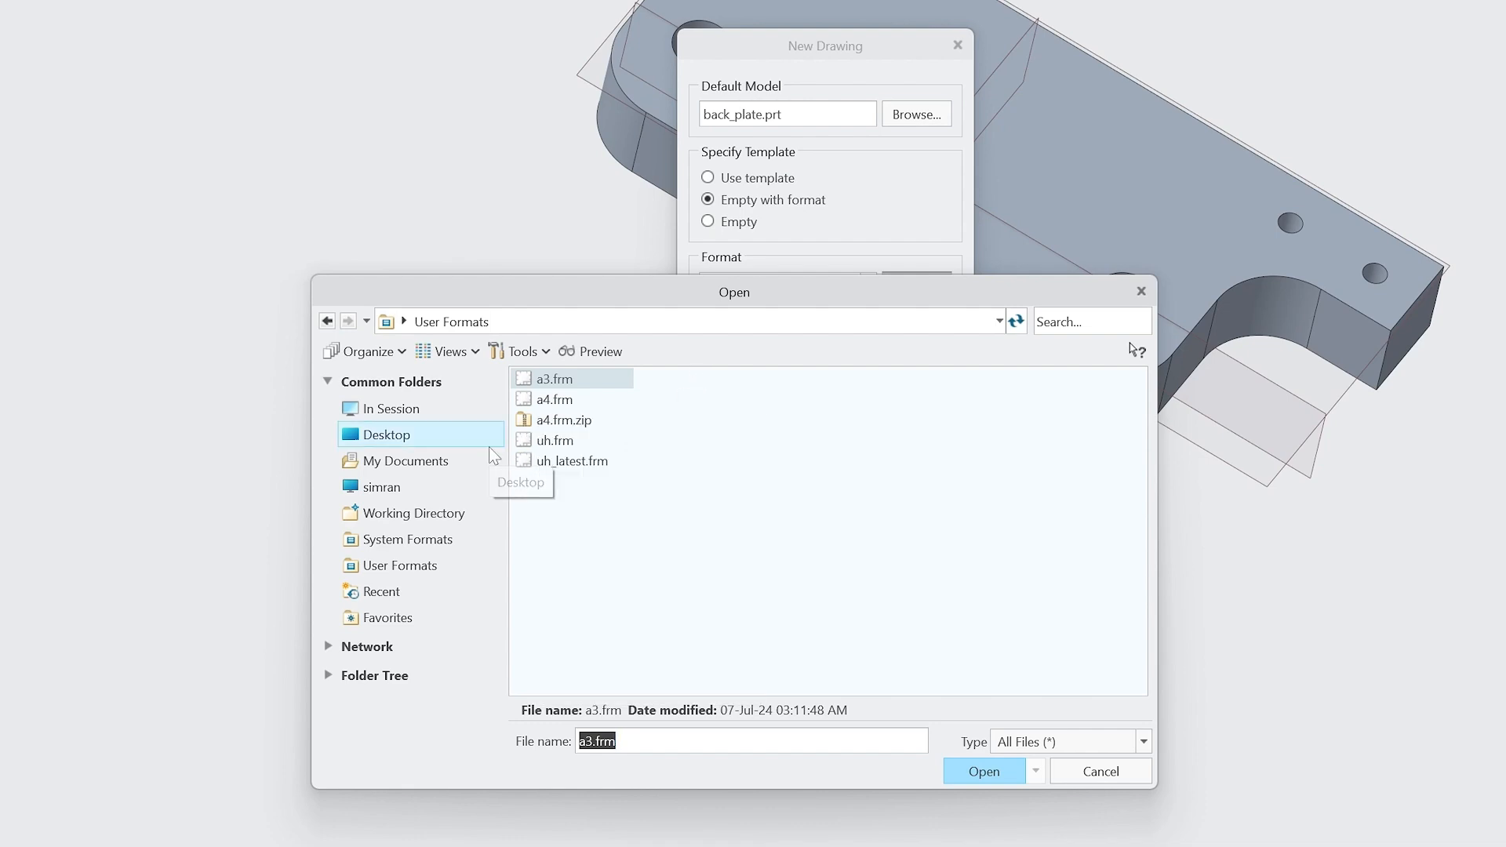
left_click(425, 488)
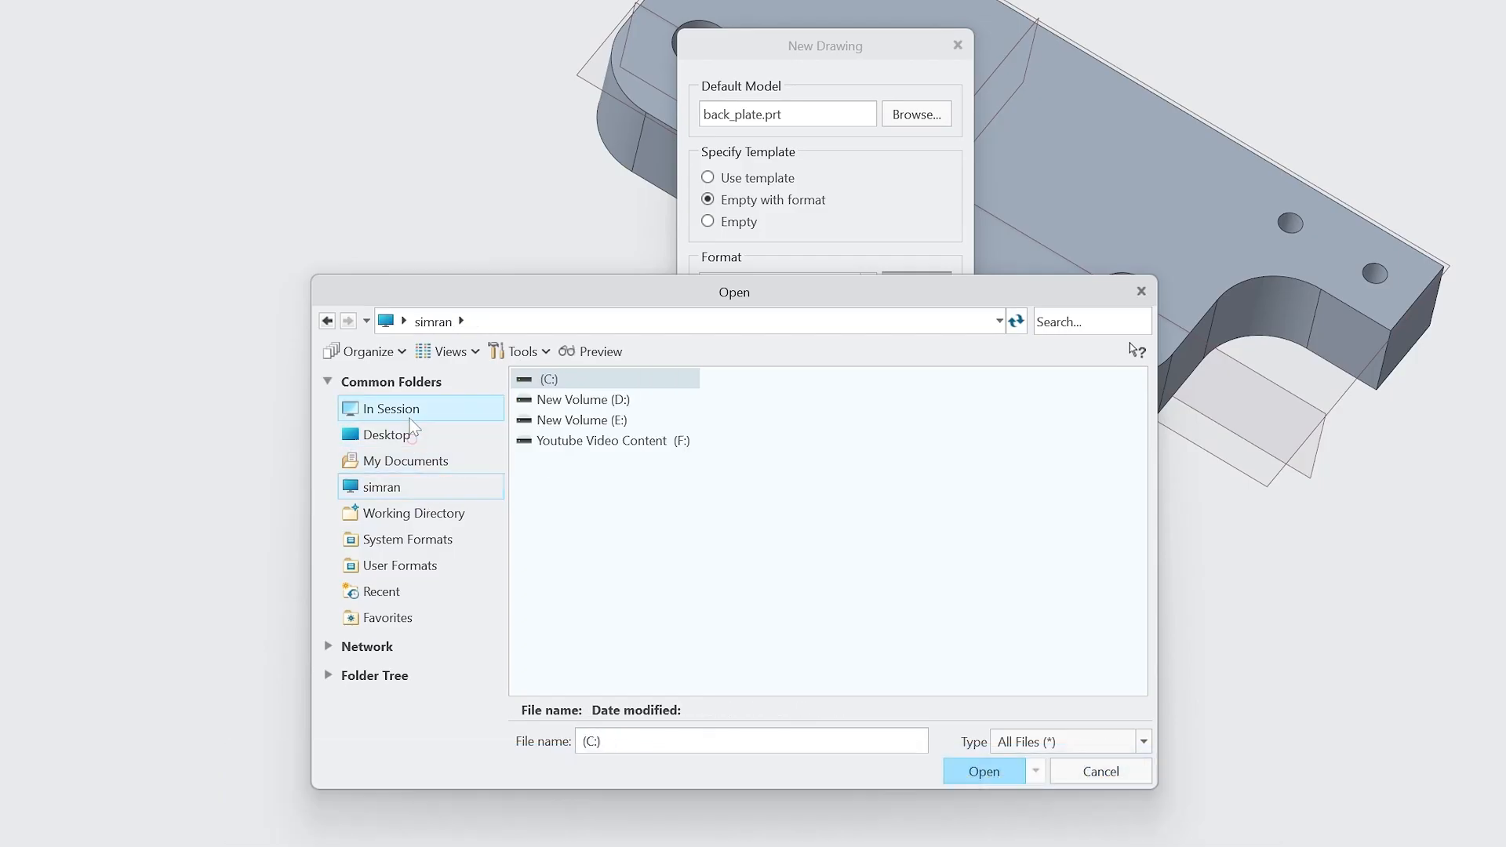
left_click(387, 435)
left_click(573, 585)
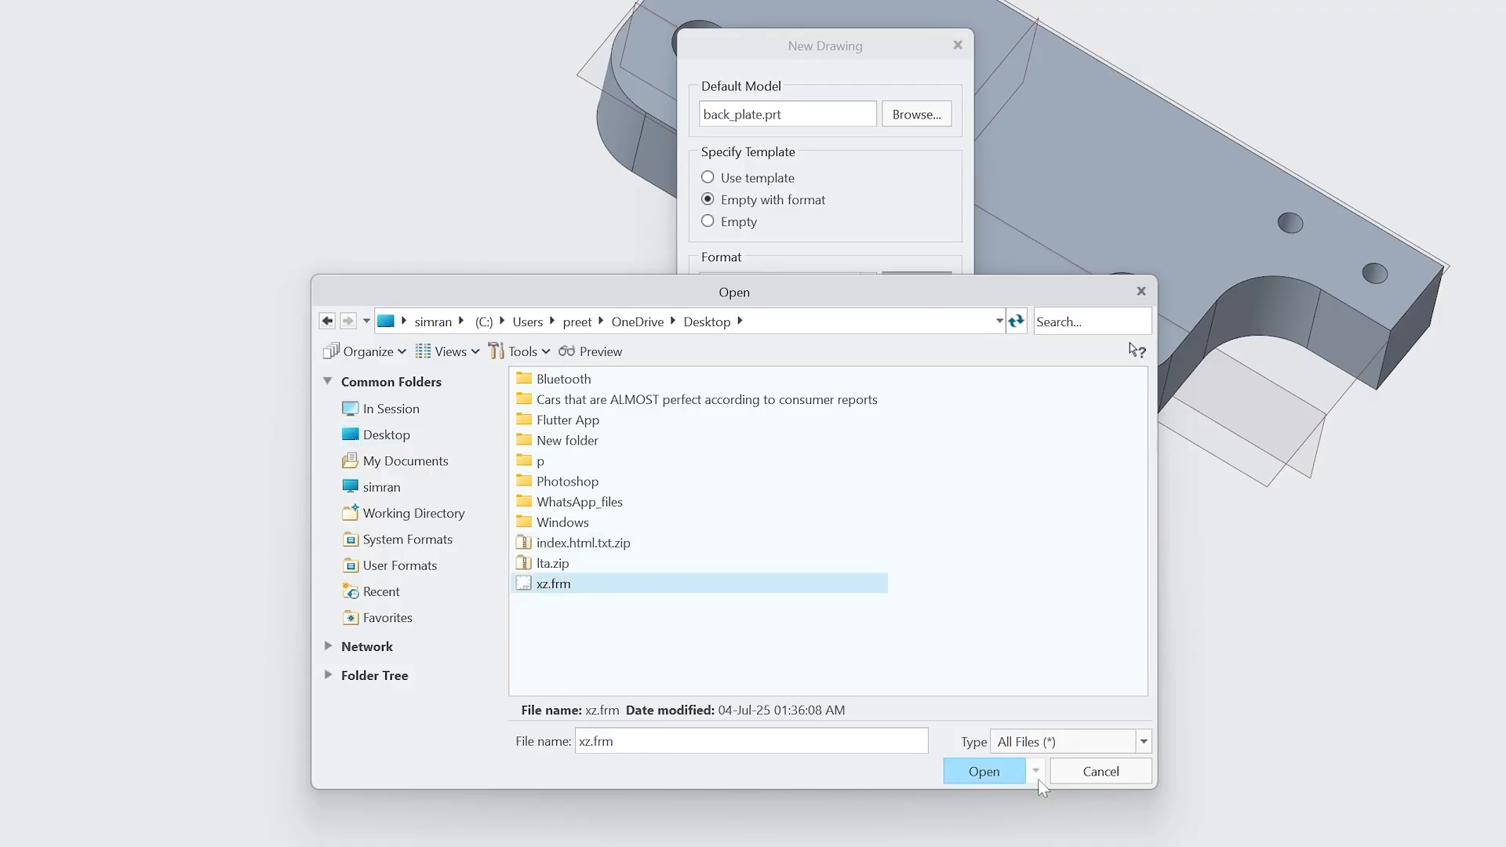
left_click(992, 762)
left_click(869, 547)
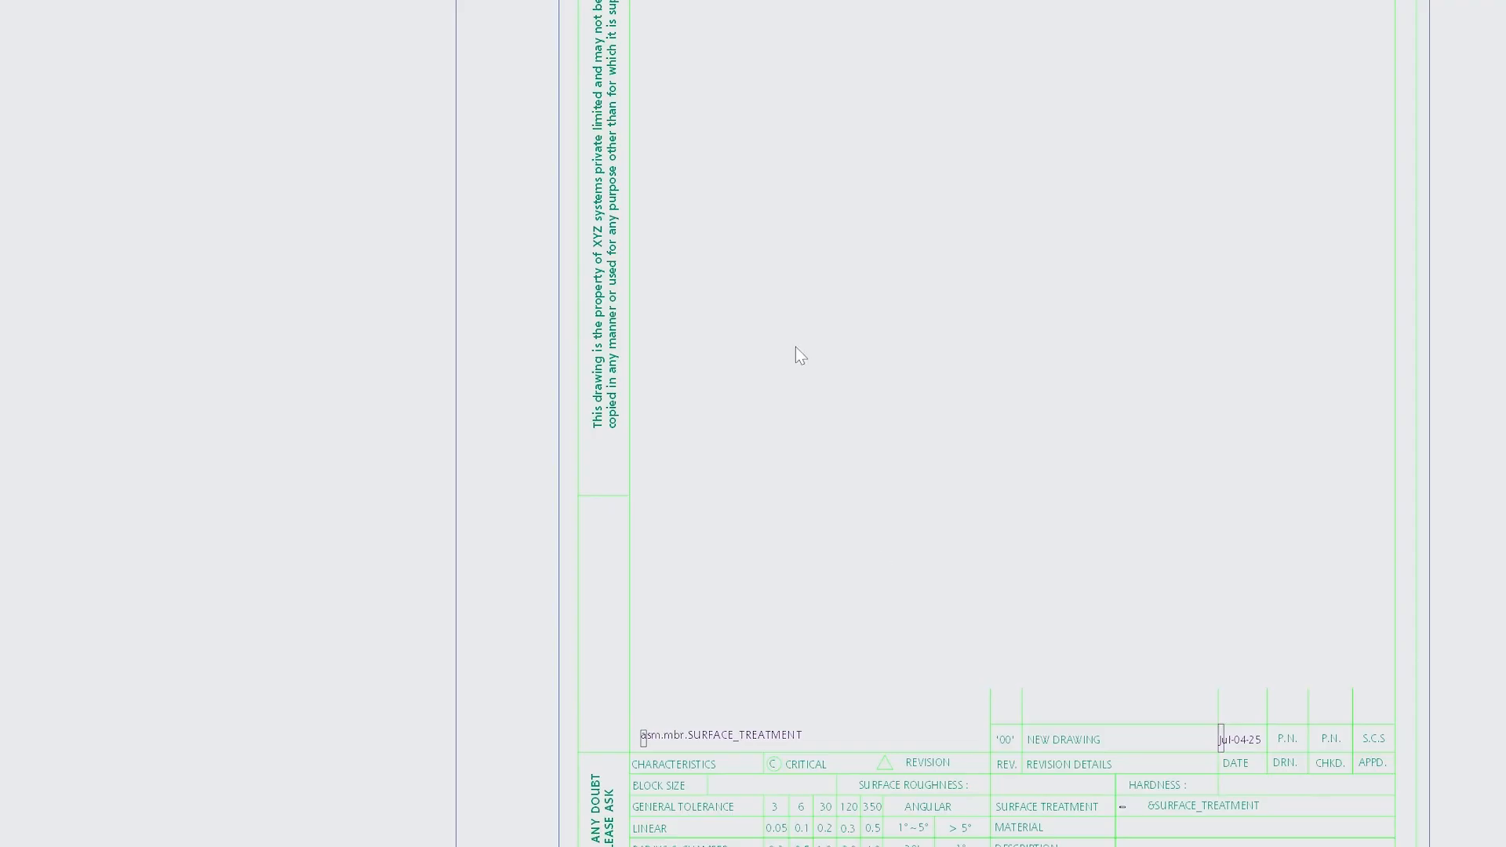
Place an isometric general view with no combined state, then select the bottom_3 view.
scroll(795, 347, "up", 4)
scroll(1019, 612, "down", 7)
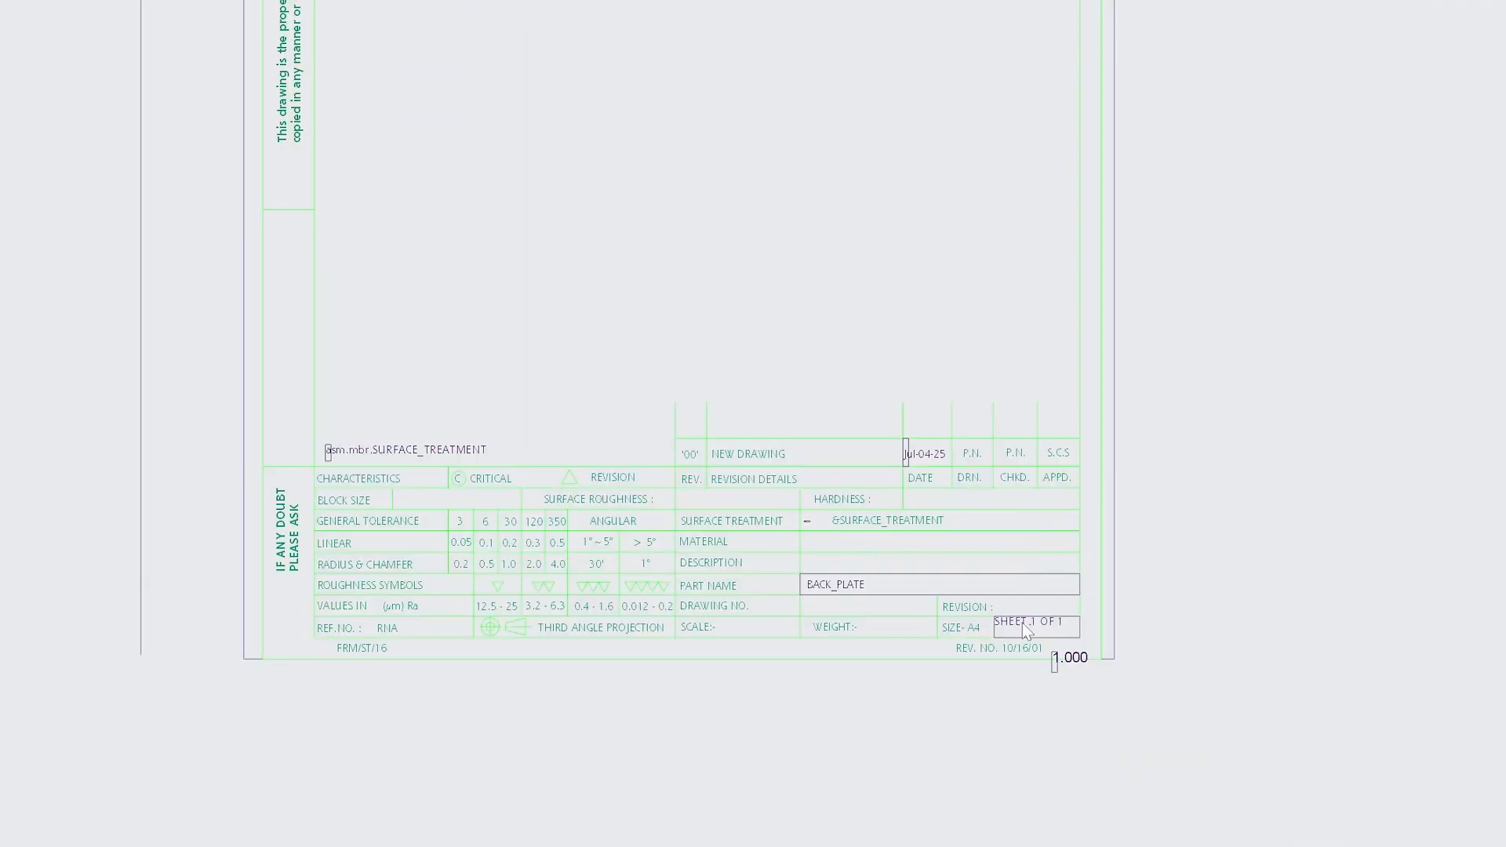
scroll(1108, 722, "down", 6)
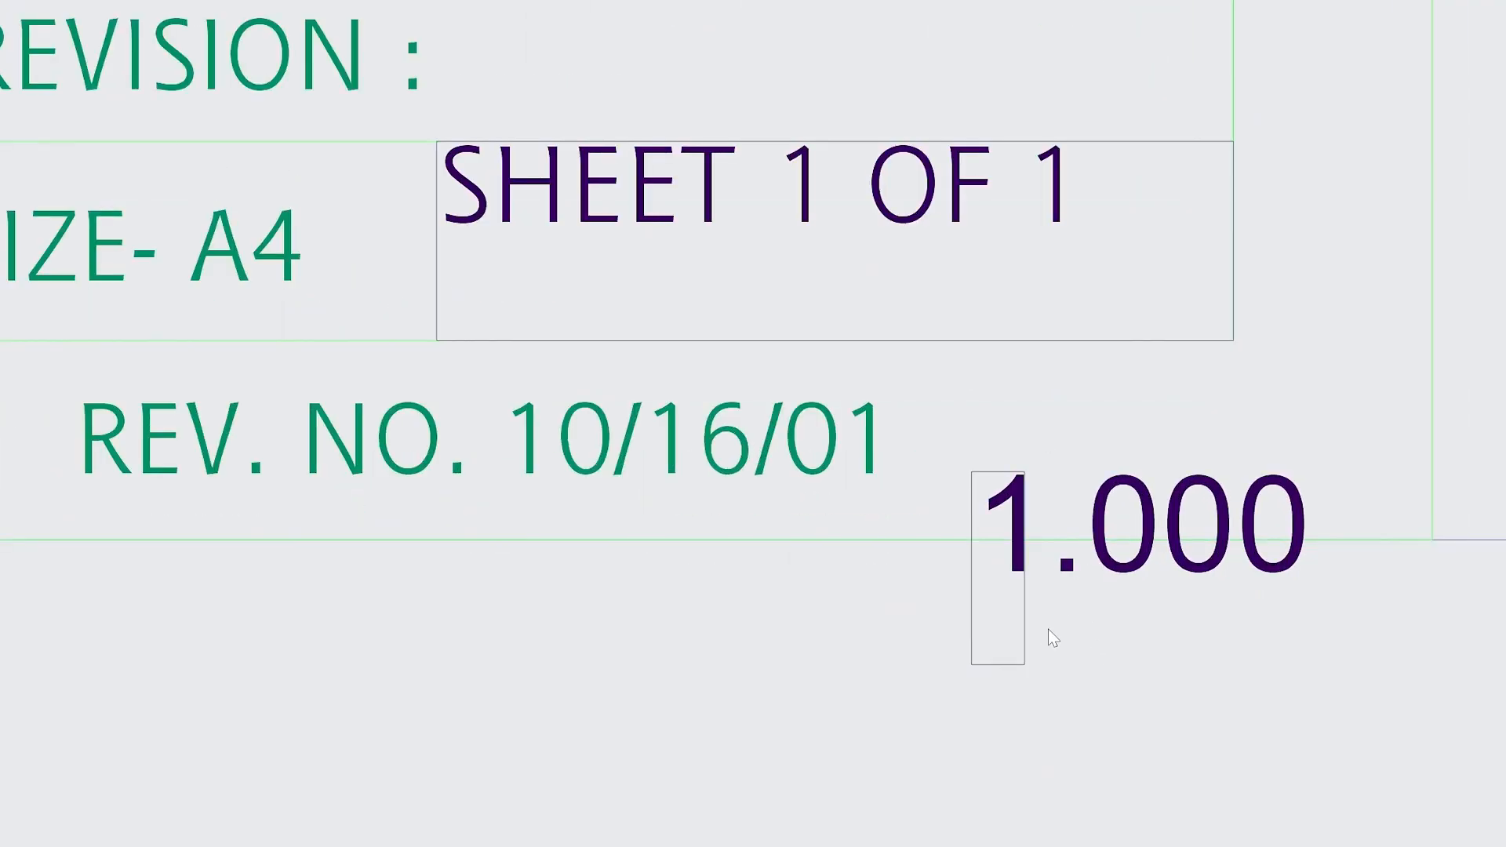
scroll(1052, 637, "up", 3)
scroll(1073, 604, "up", 6)
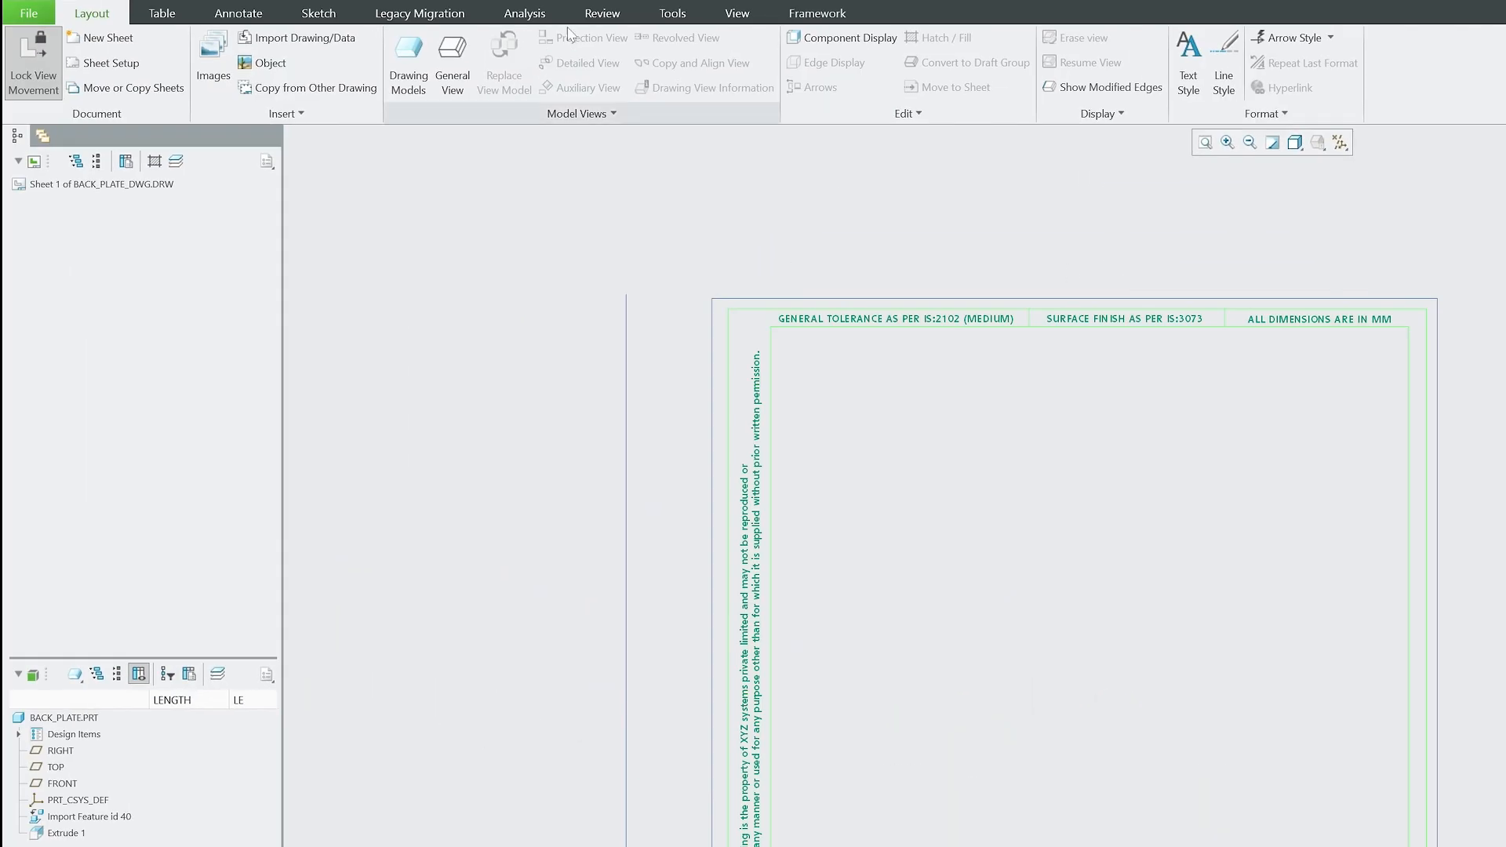
left_click(453, 51)
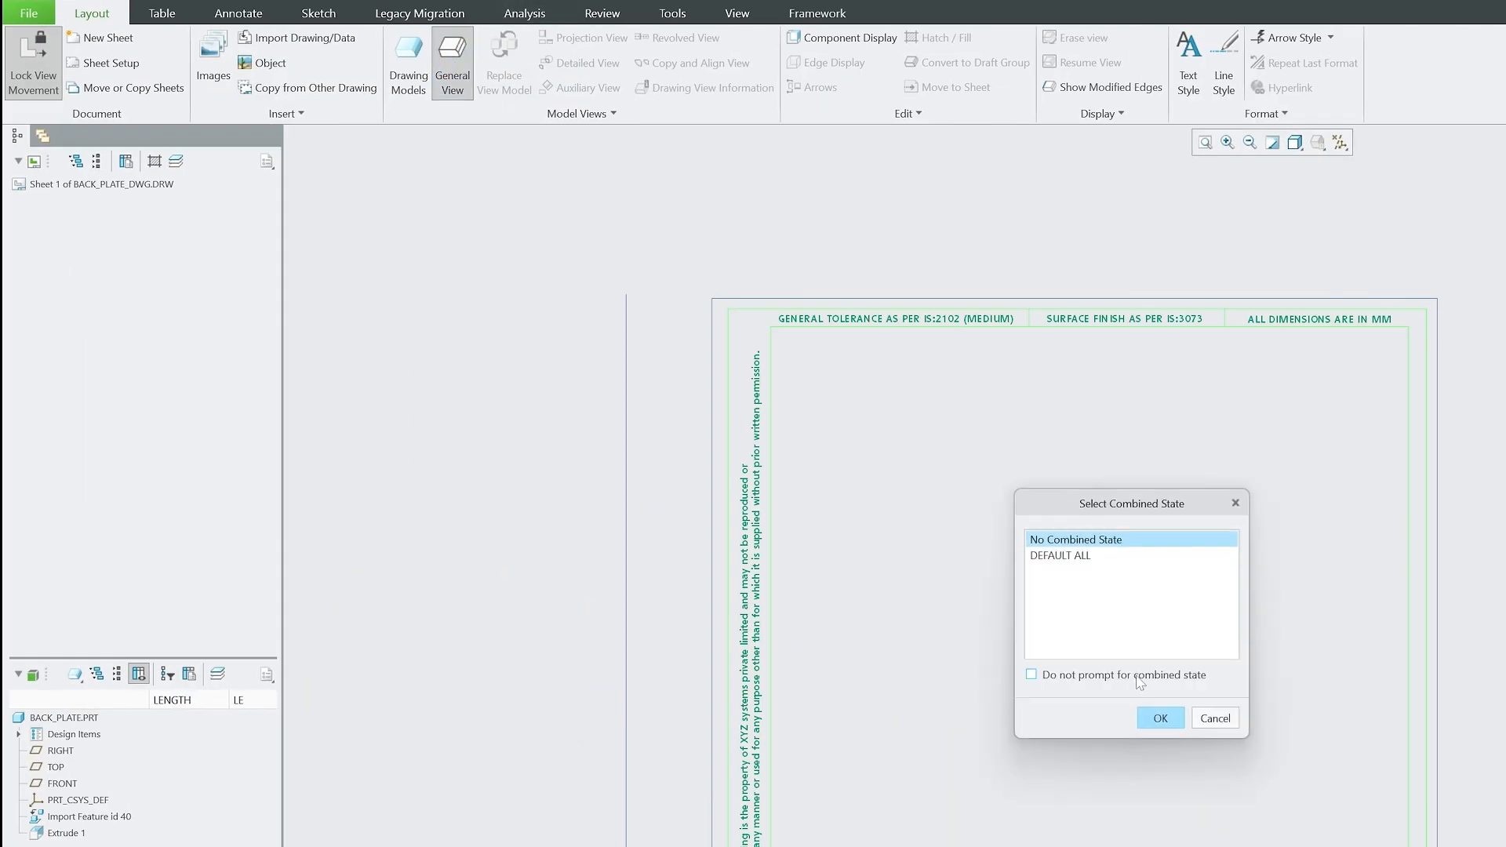
left_click(1152, 714)
left_click(981, 566)
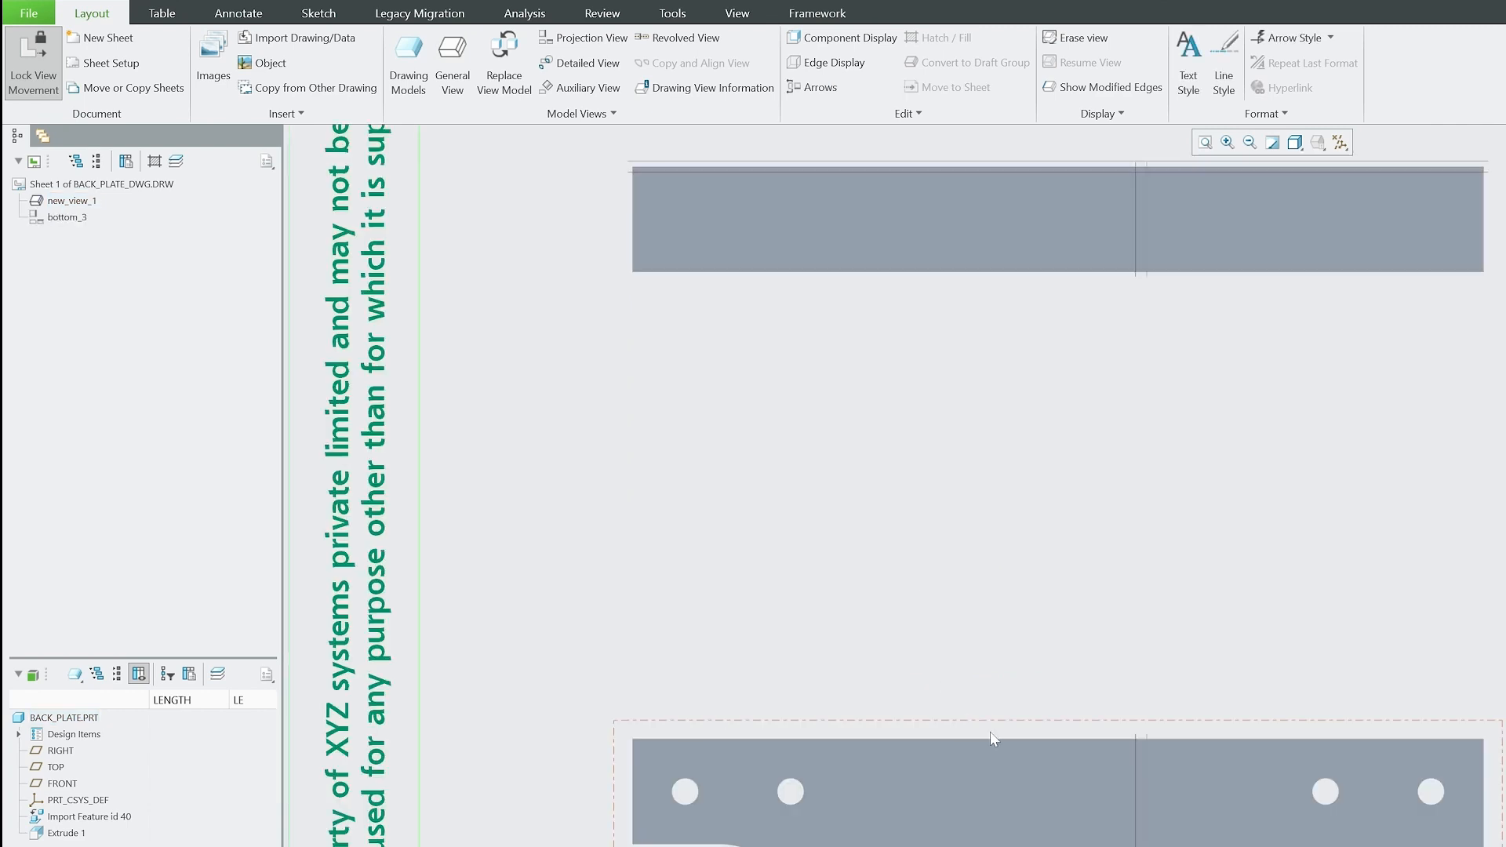
left_click(990, 732)
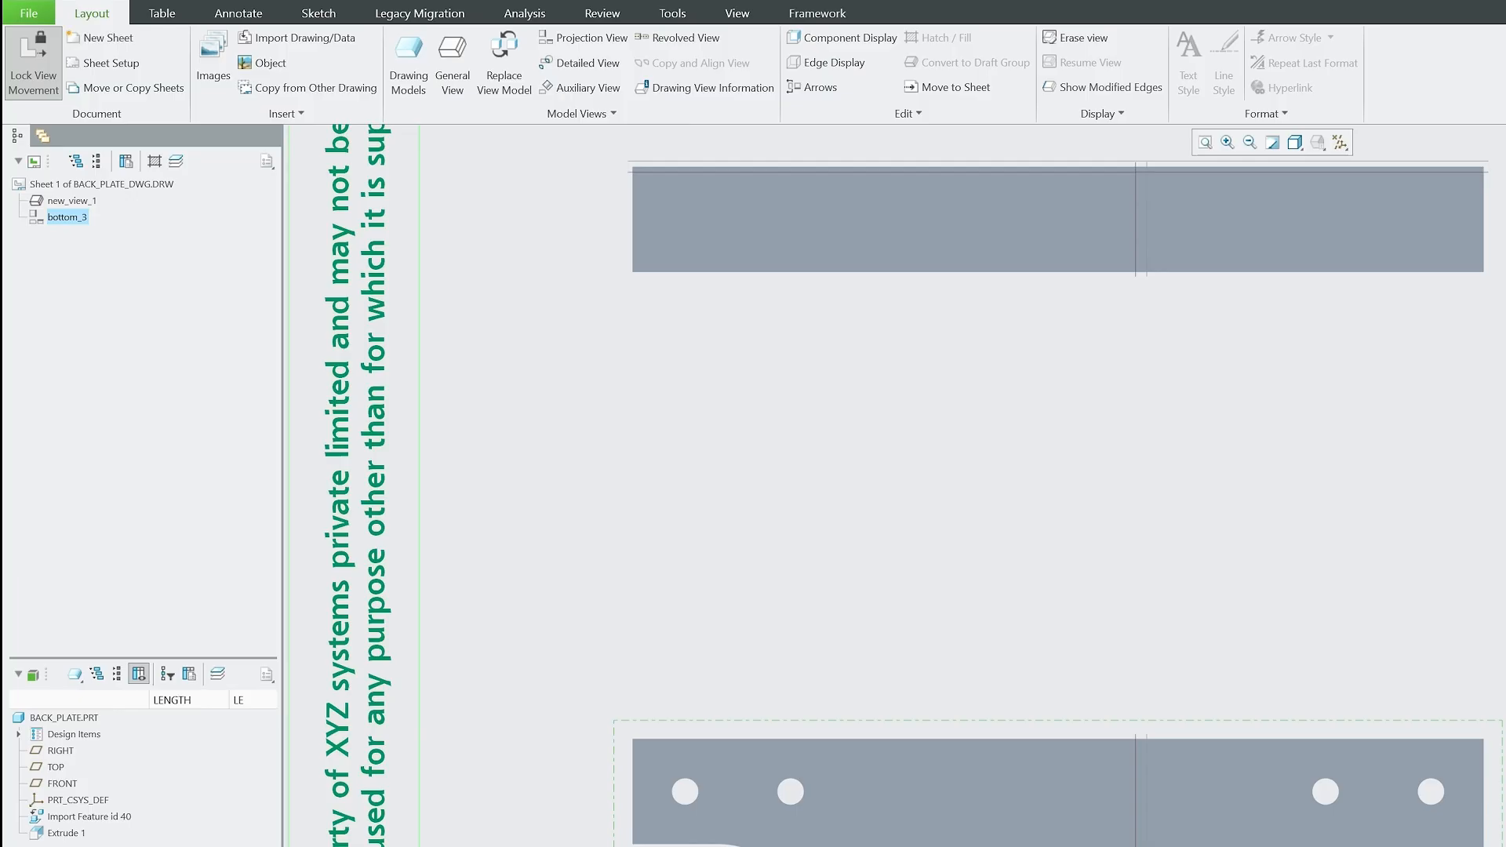
scroll(1219, 789, "up", 4)
scroll(1166, 276, "down", 3)
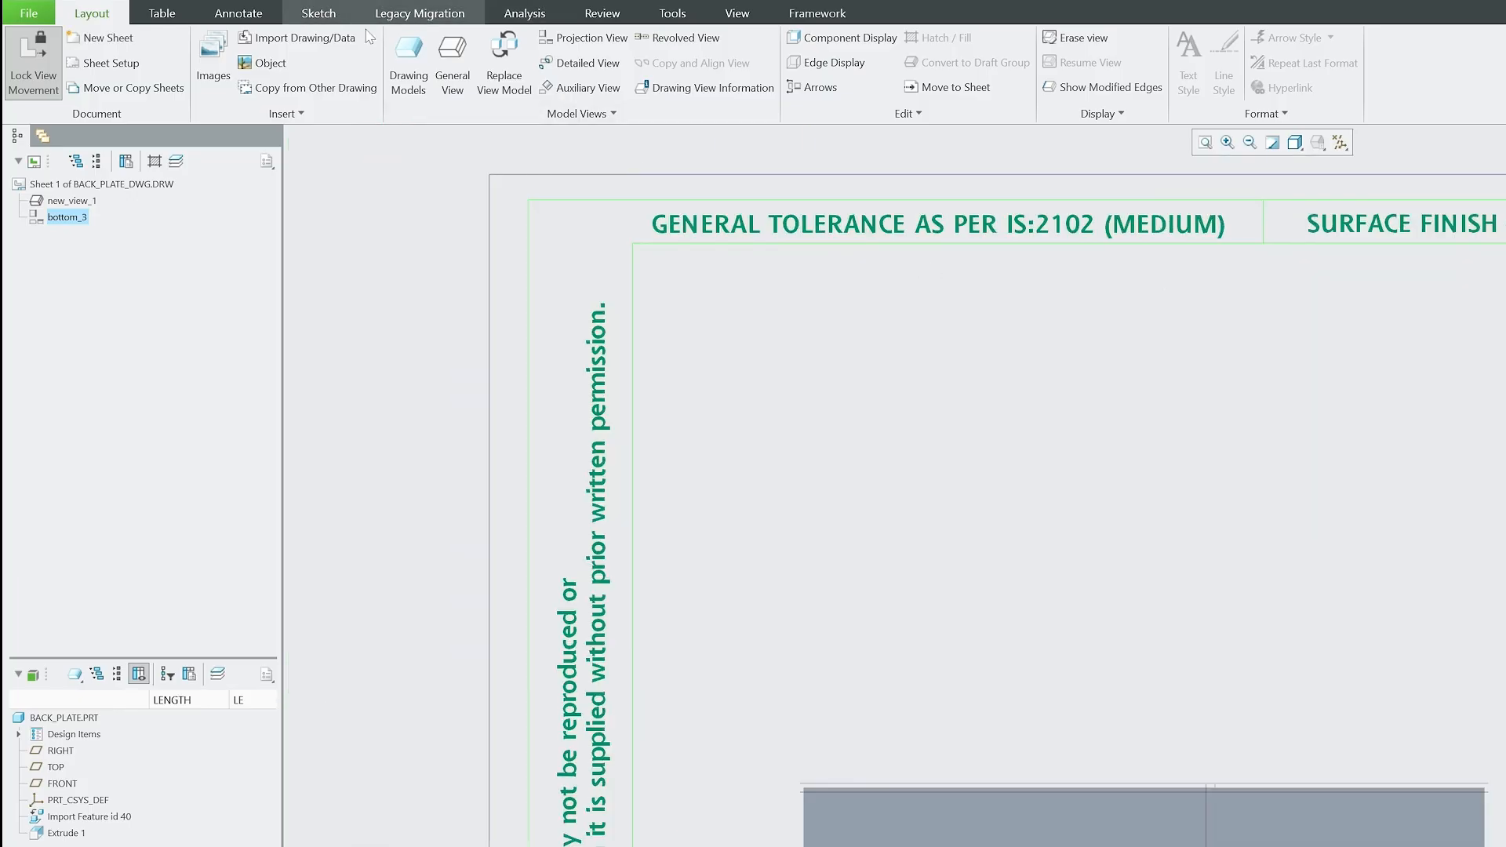
Update the drawing views and sheets so the title block's scale note reads 0.500.
left_click(600, 16)
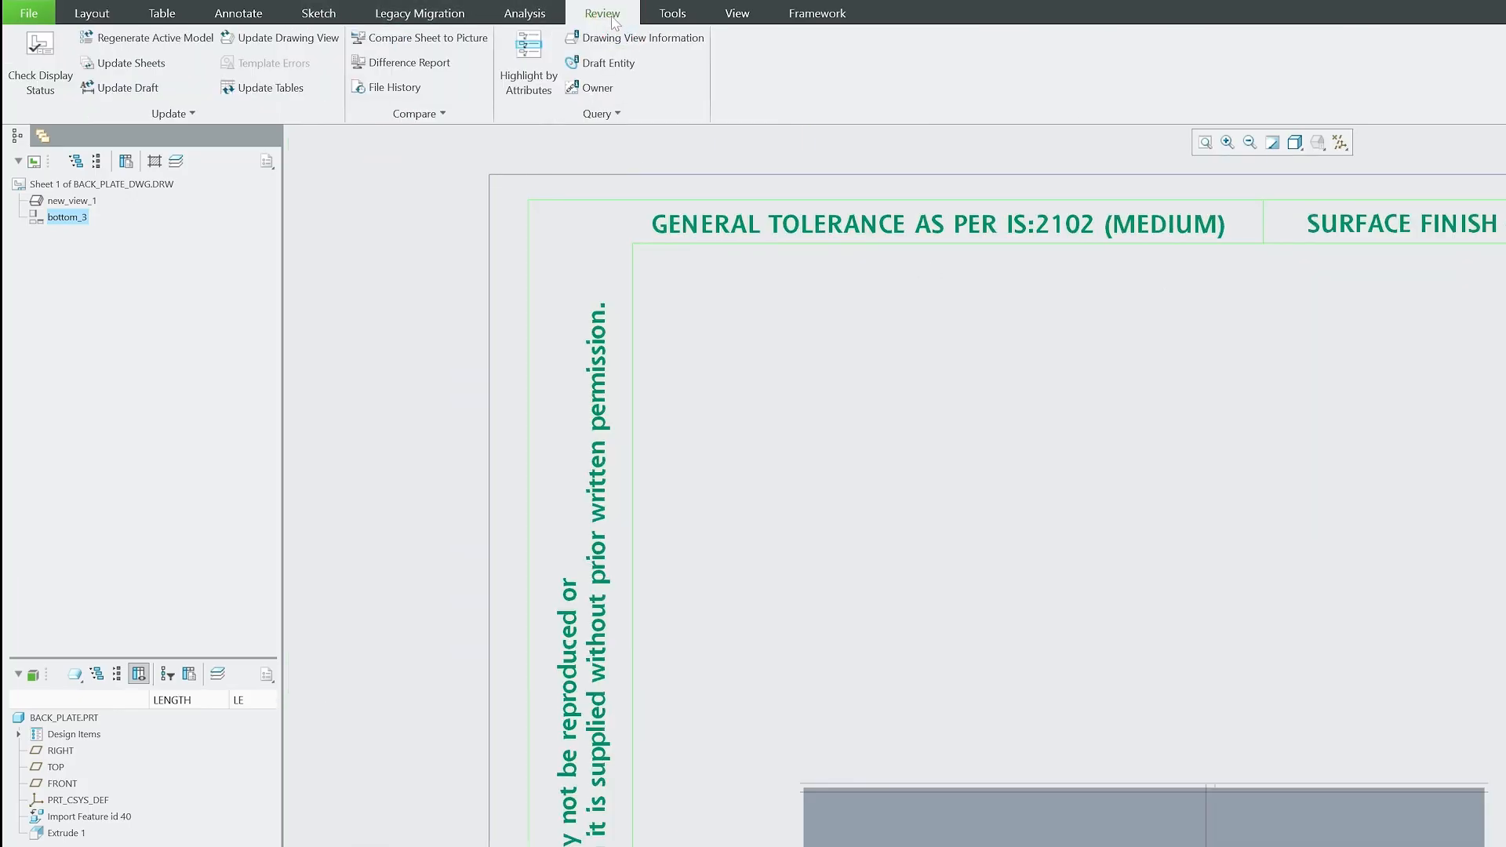
left_click(253, 43)
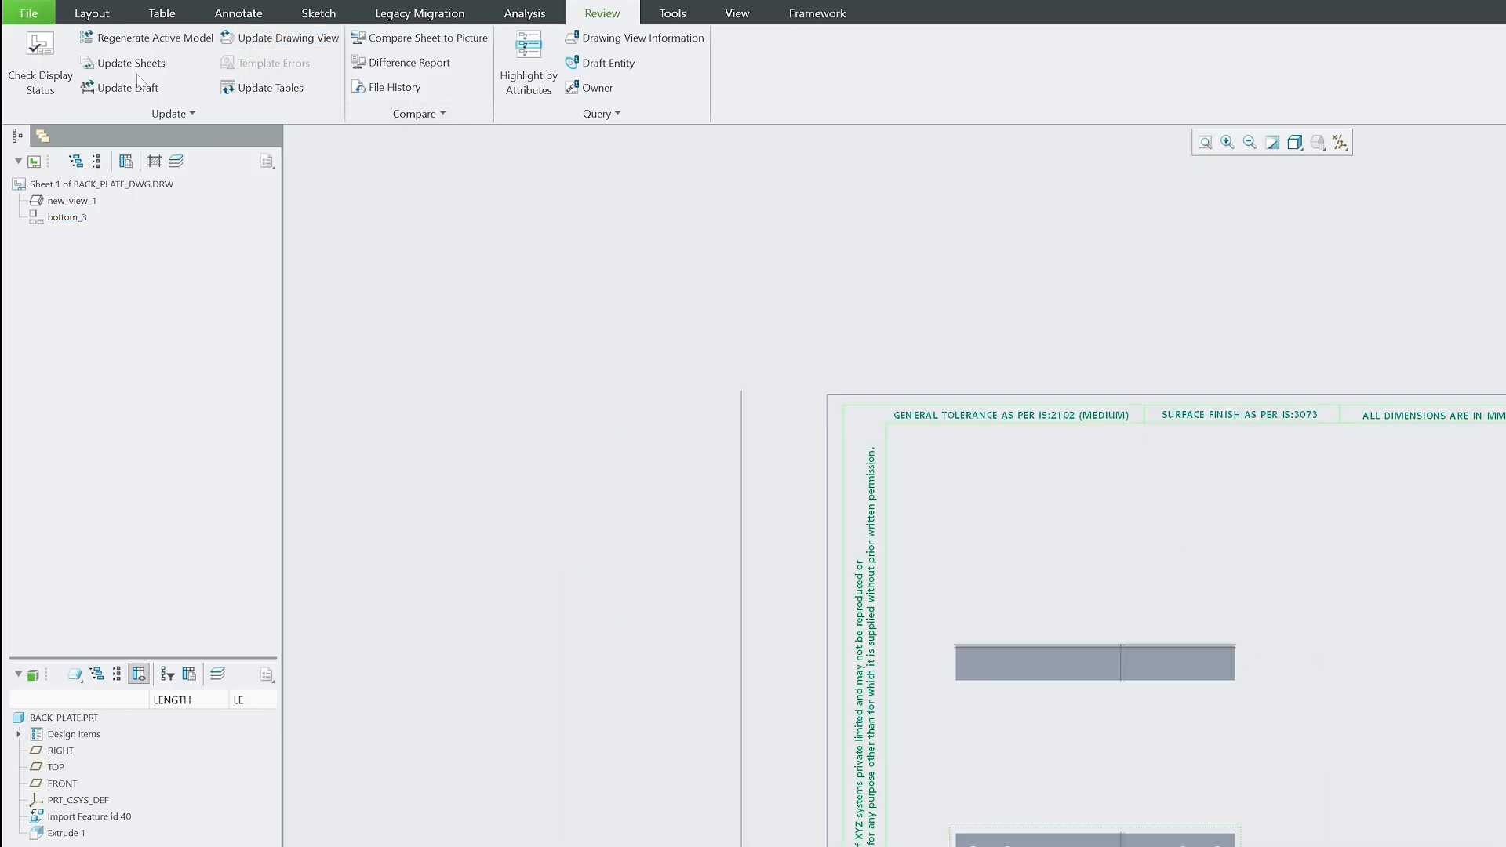
left_click(137, 65)
scroll(541, 272, "down", 3)
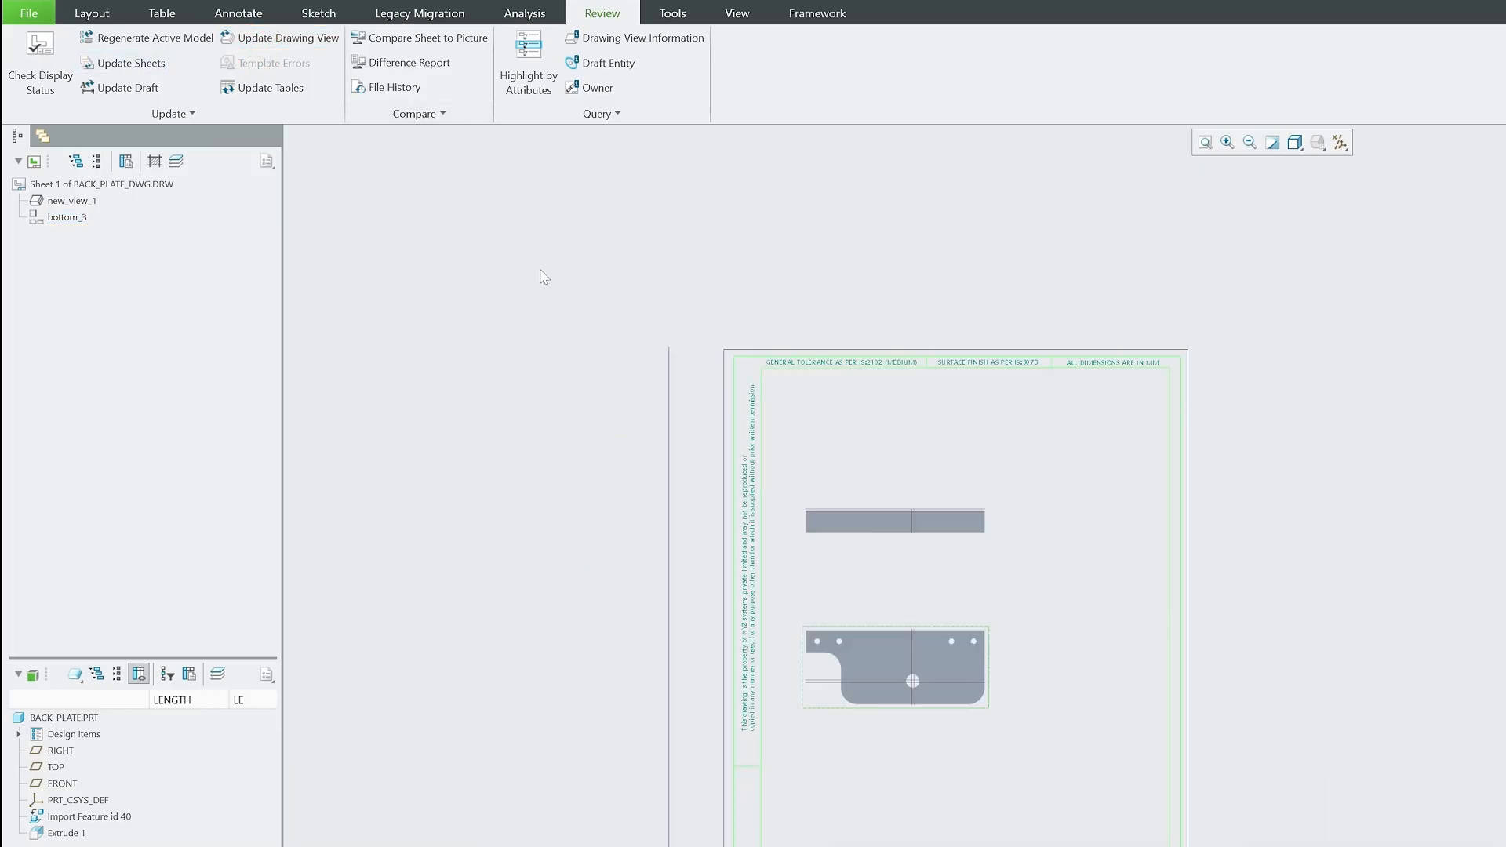
scroll(690, 525, "up", 1)
scroll(973, 741, "up", 10)
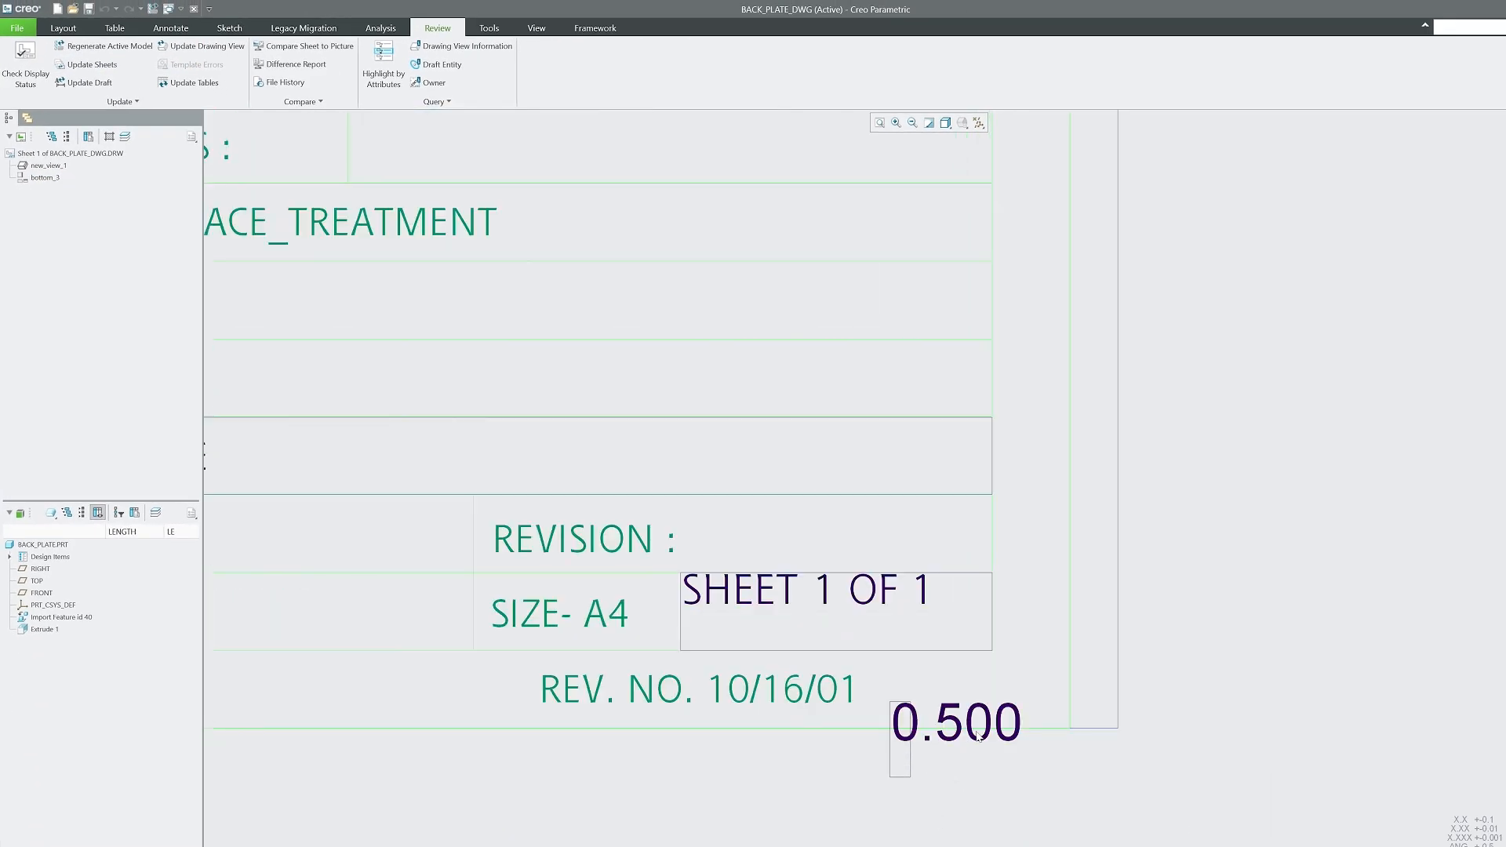
scroll(900, 734, "down", 4)
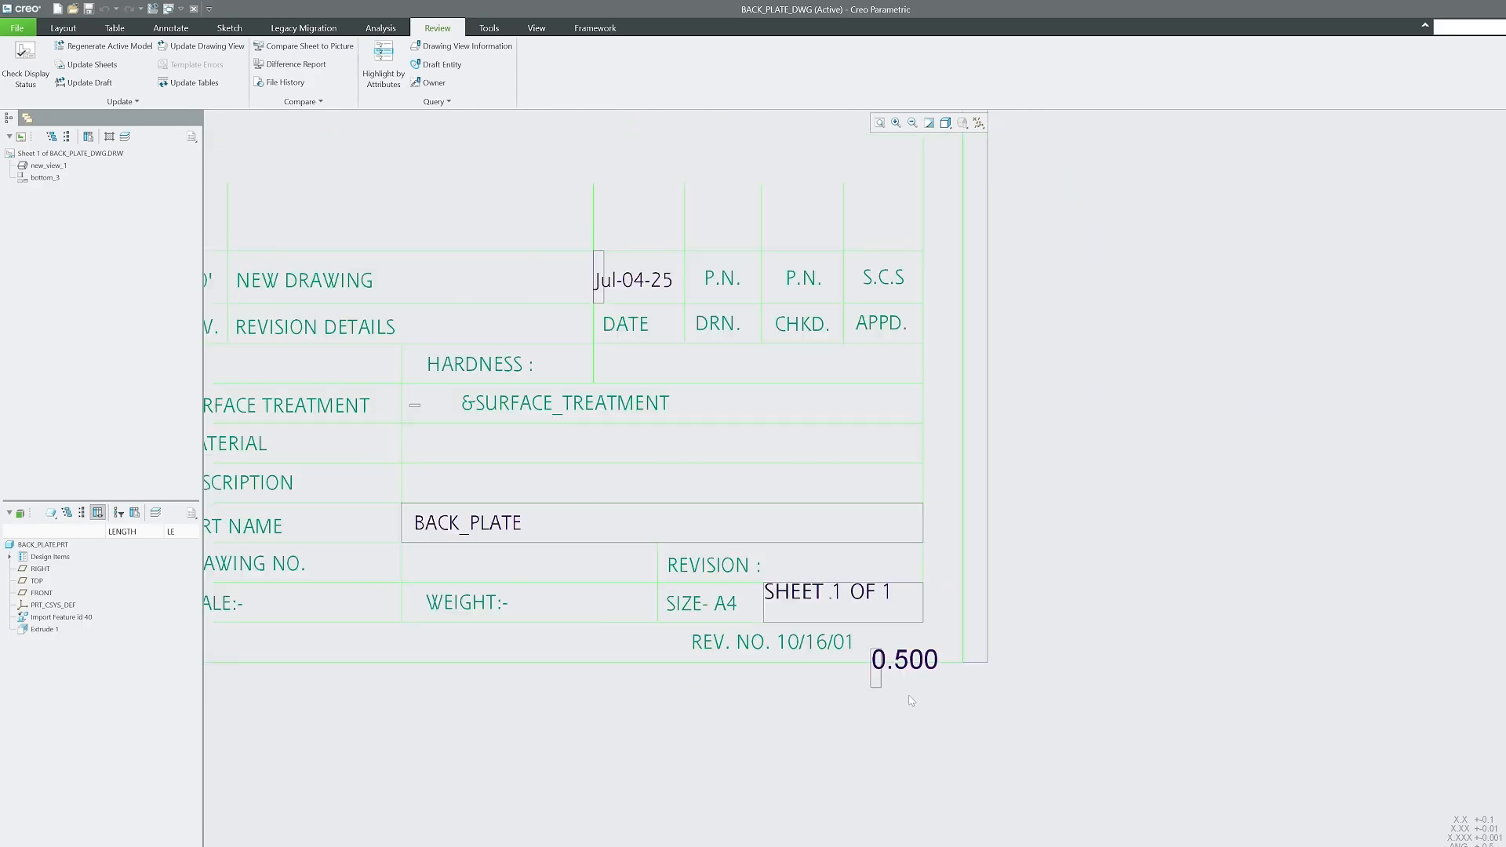
scroll(941, 726, "up", 3)
scroll(964, 723, "down", 5)
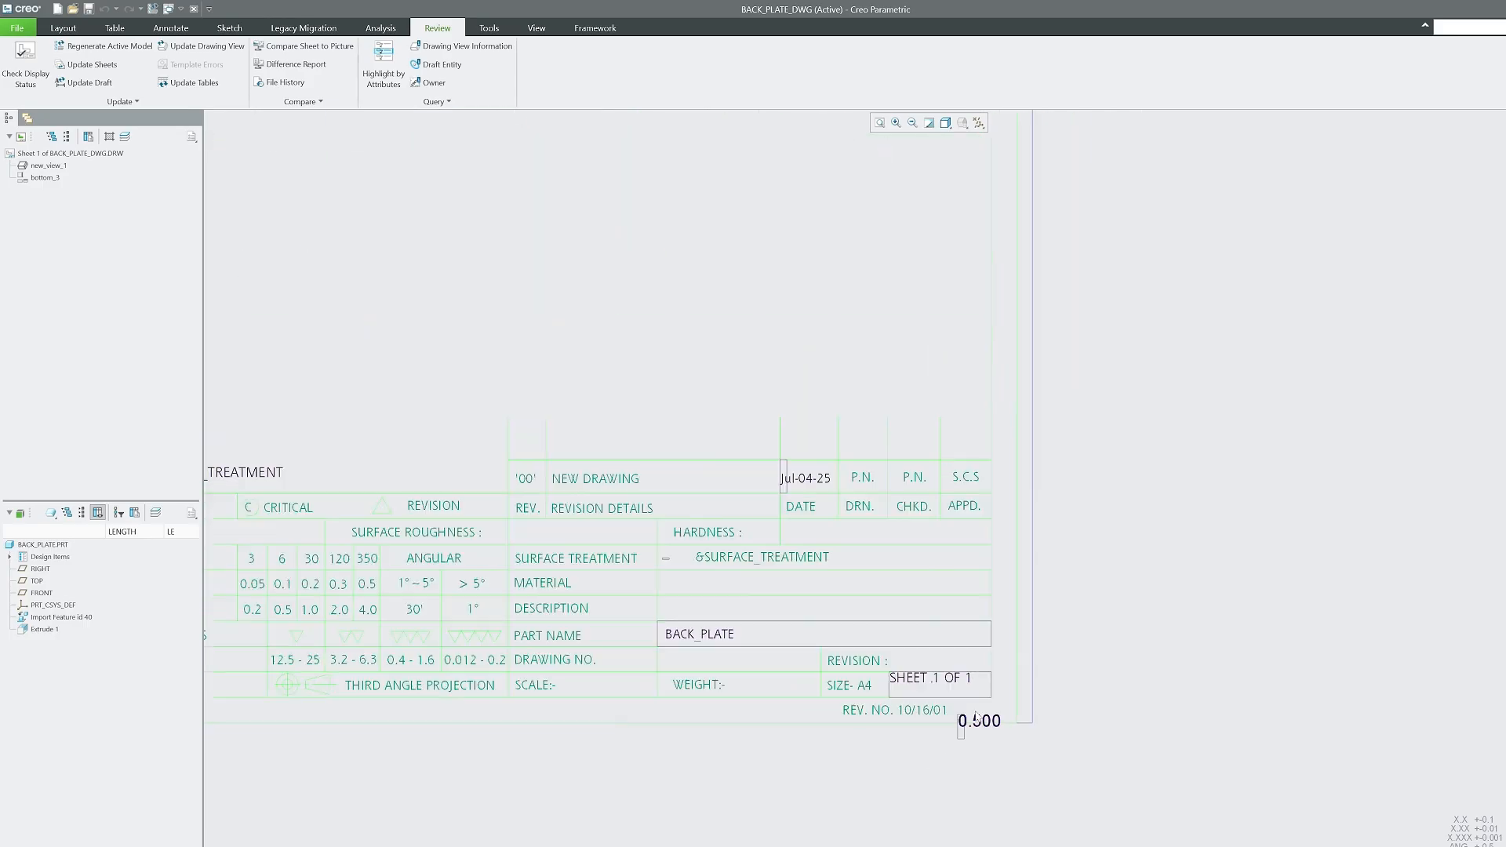
scroll(669, 356, "up", 2)
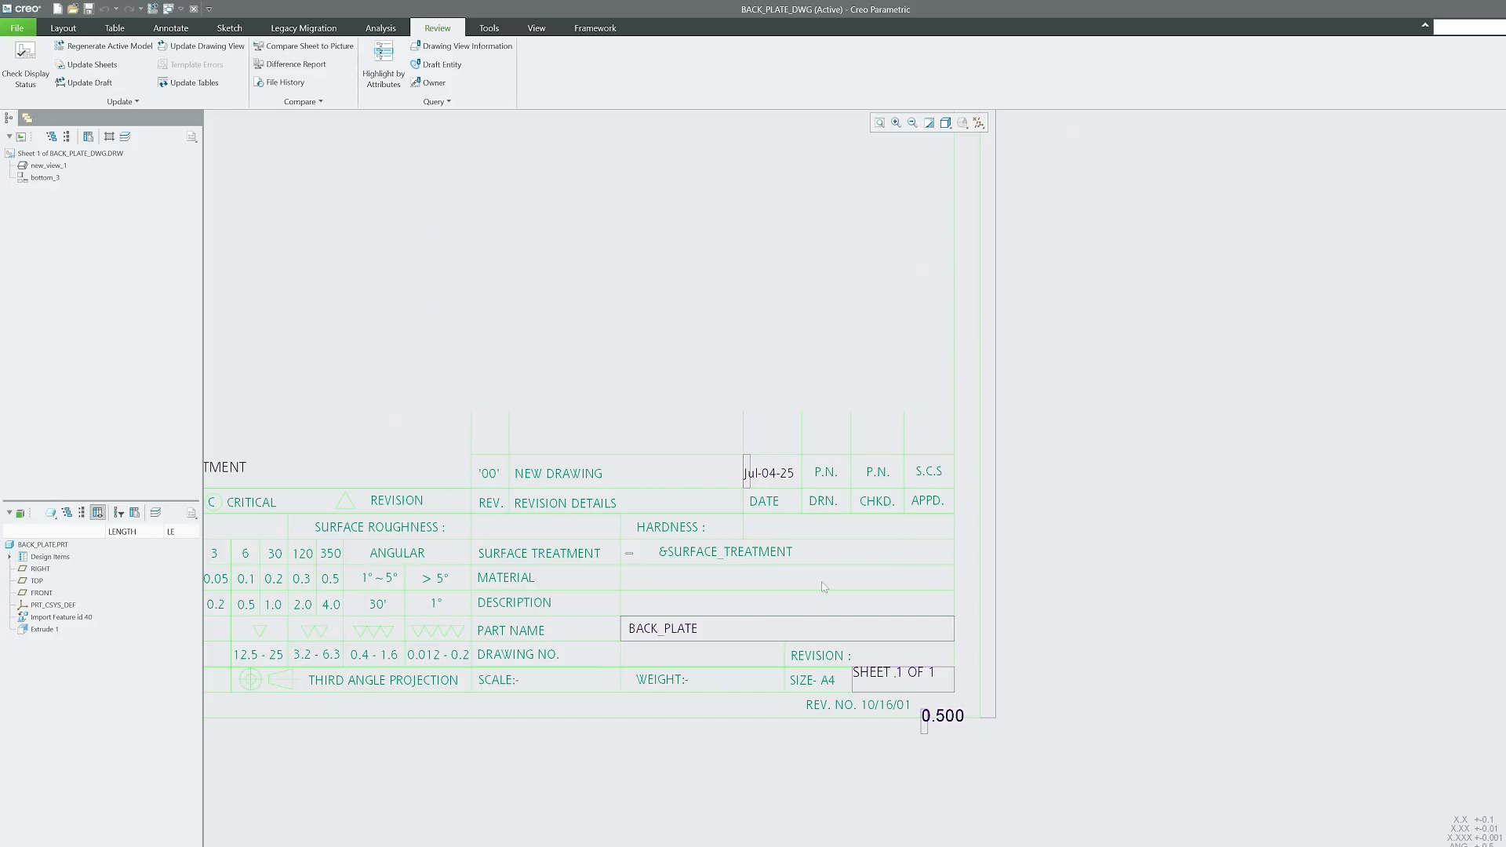
scroll(865, 684, "down", 4)
scroll(754, 369, "up", 3)
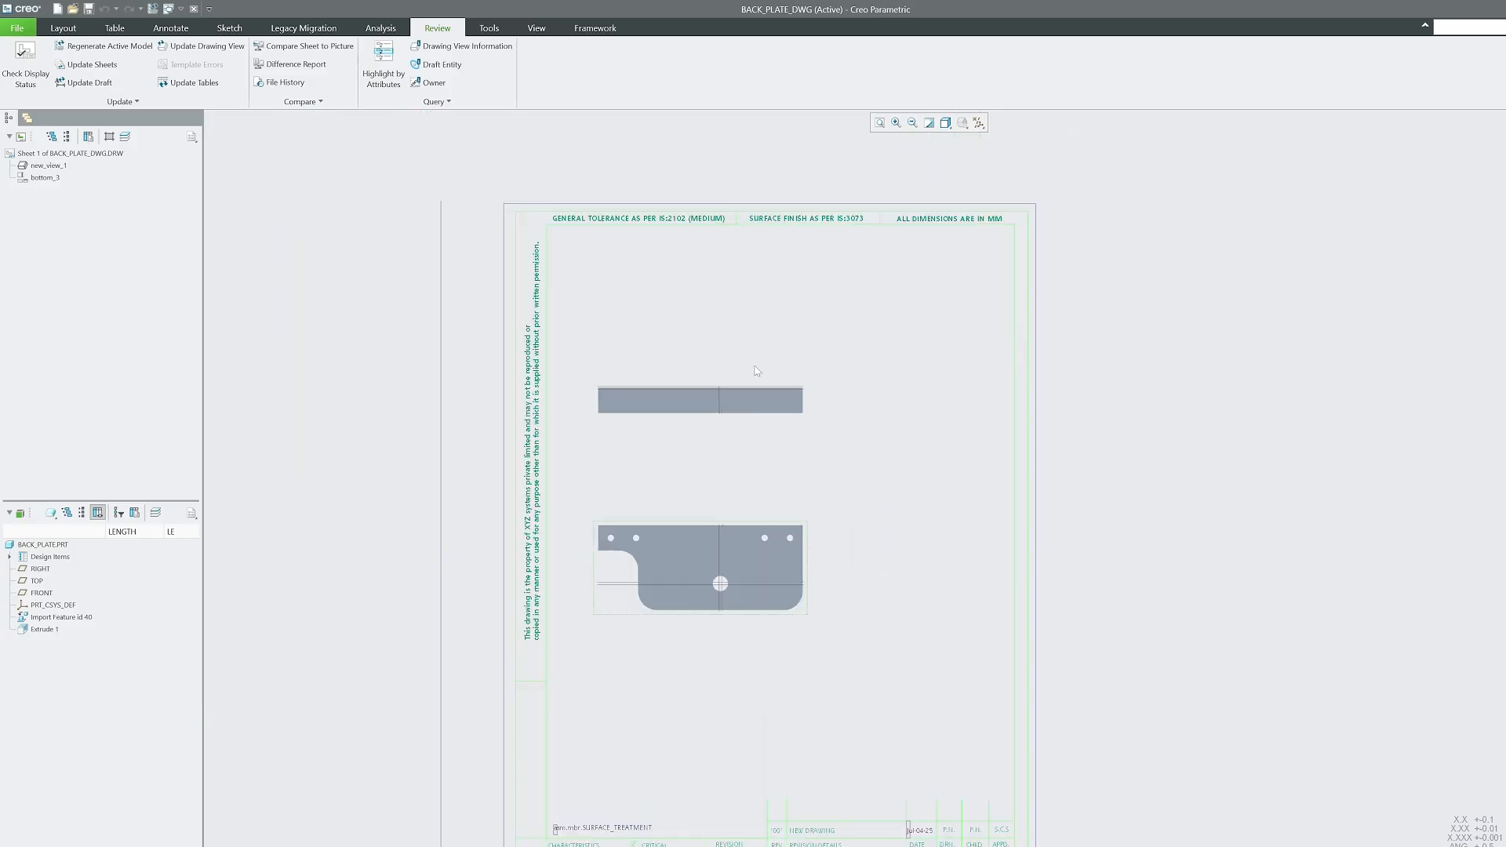
left_click(115, 27)
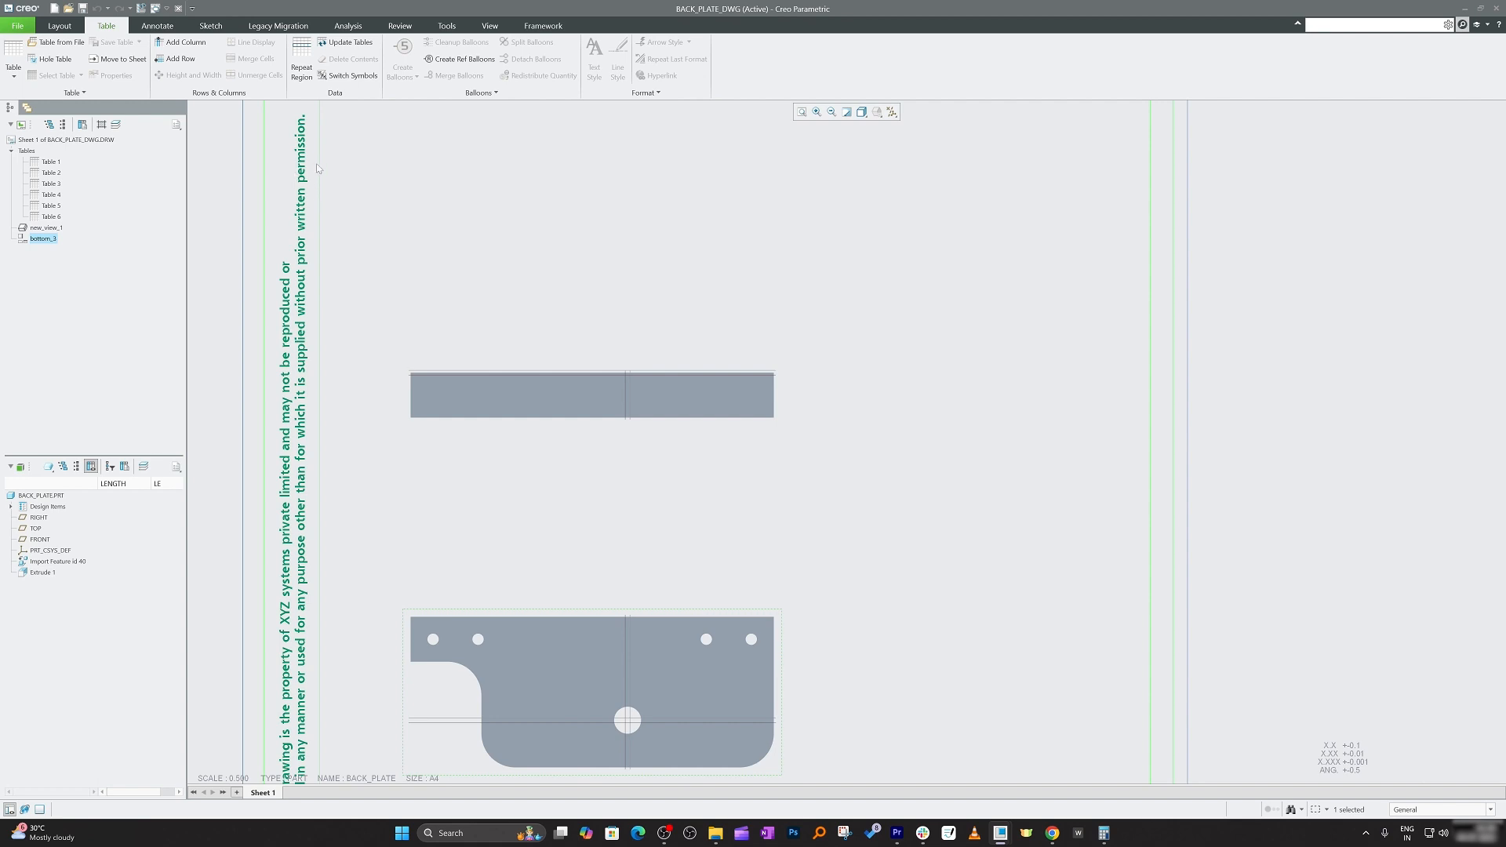
scroll(455, 314, "down", 2)
scroll(451, 313, "up", 1)
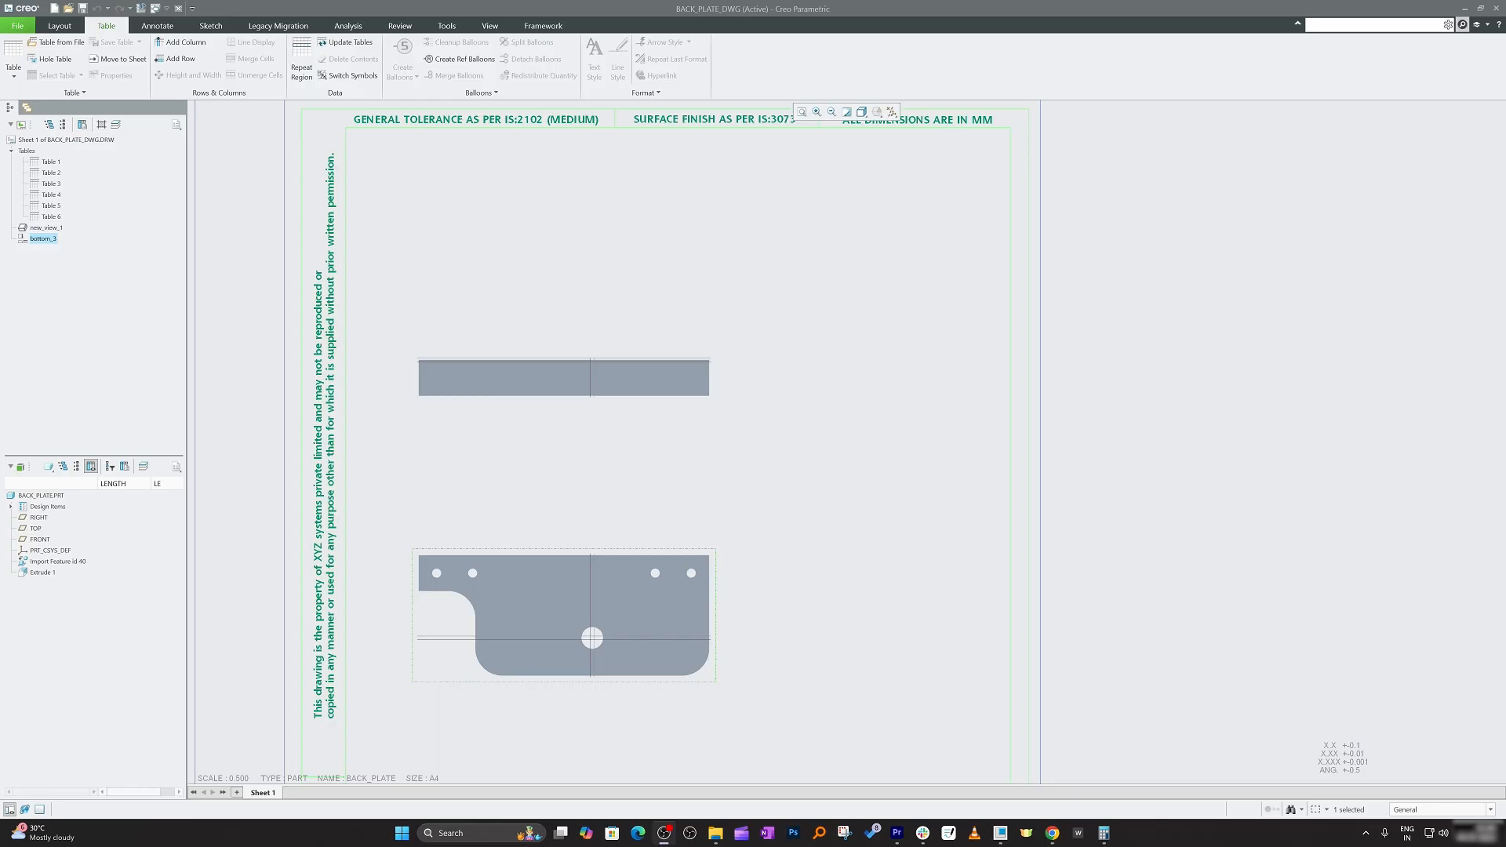
left_click(60, 26)
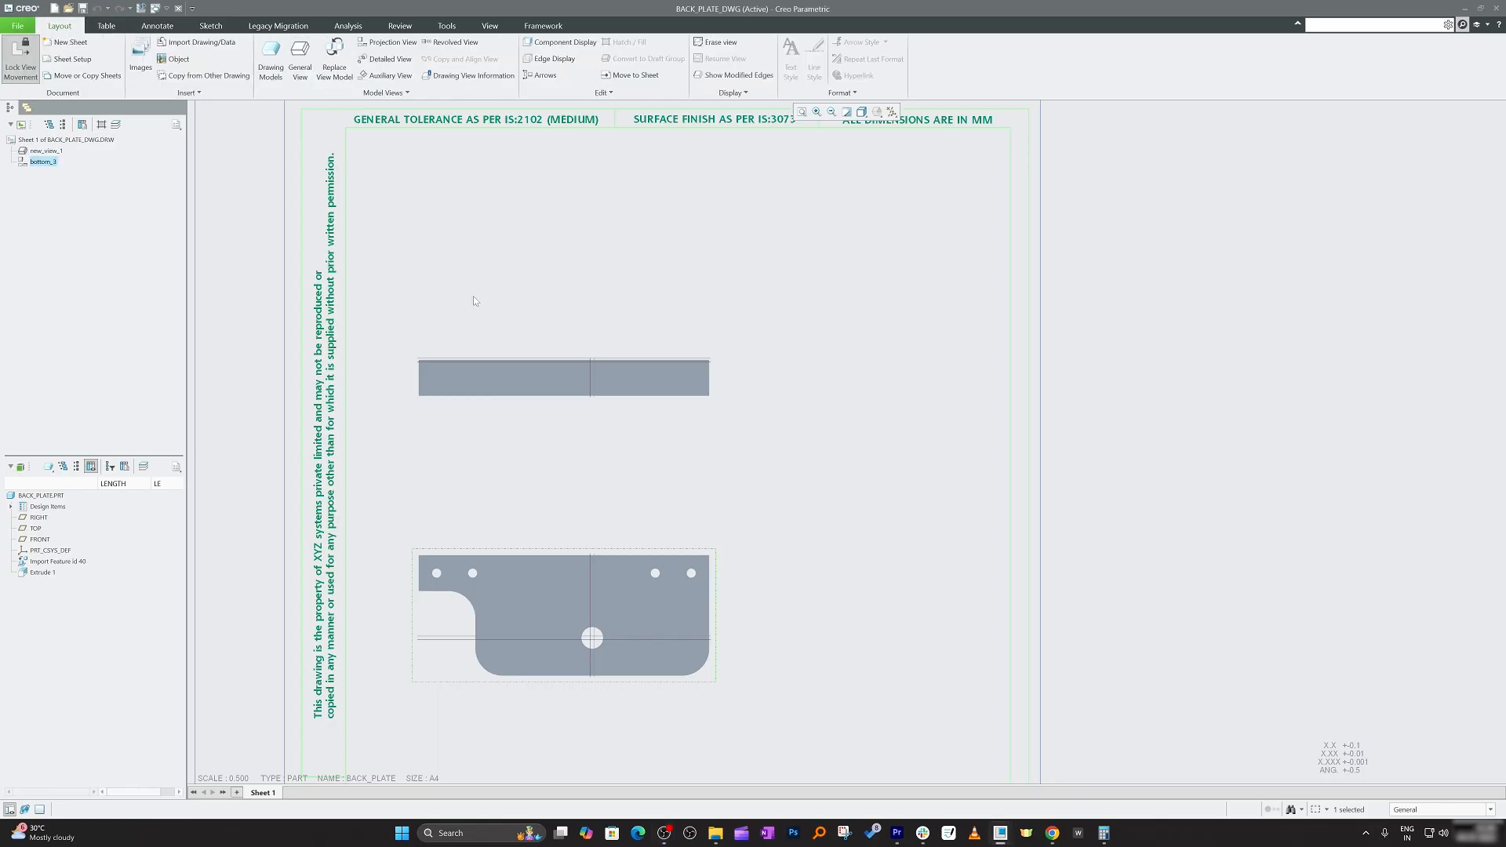
scroll(370, 413, "up", 3)
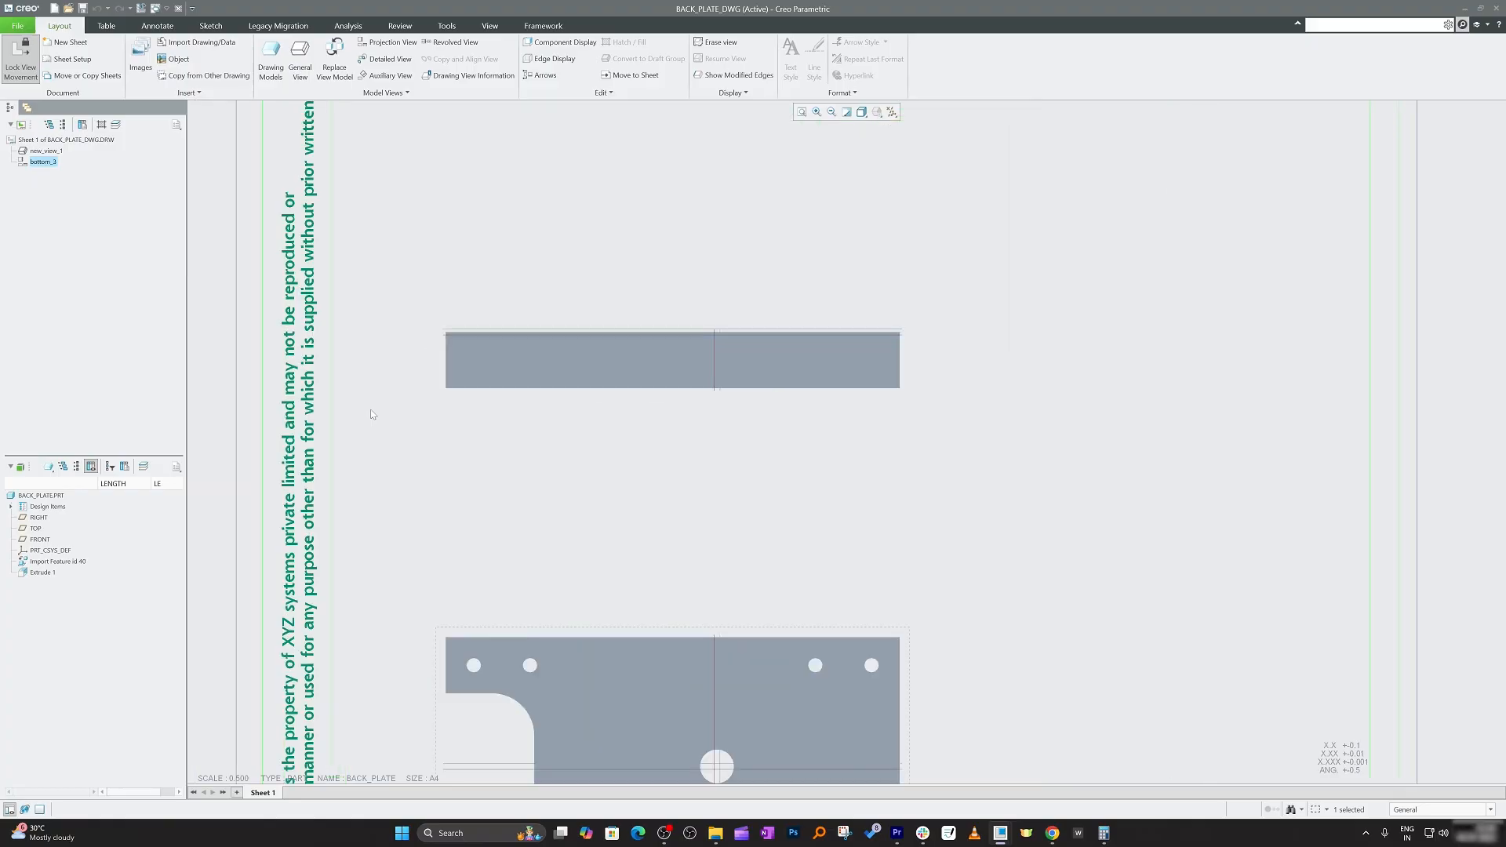
scroll(511, 538, "down", 5)
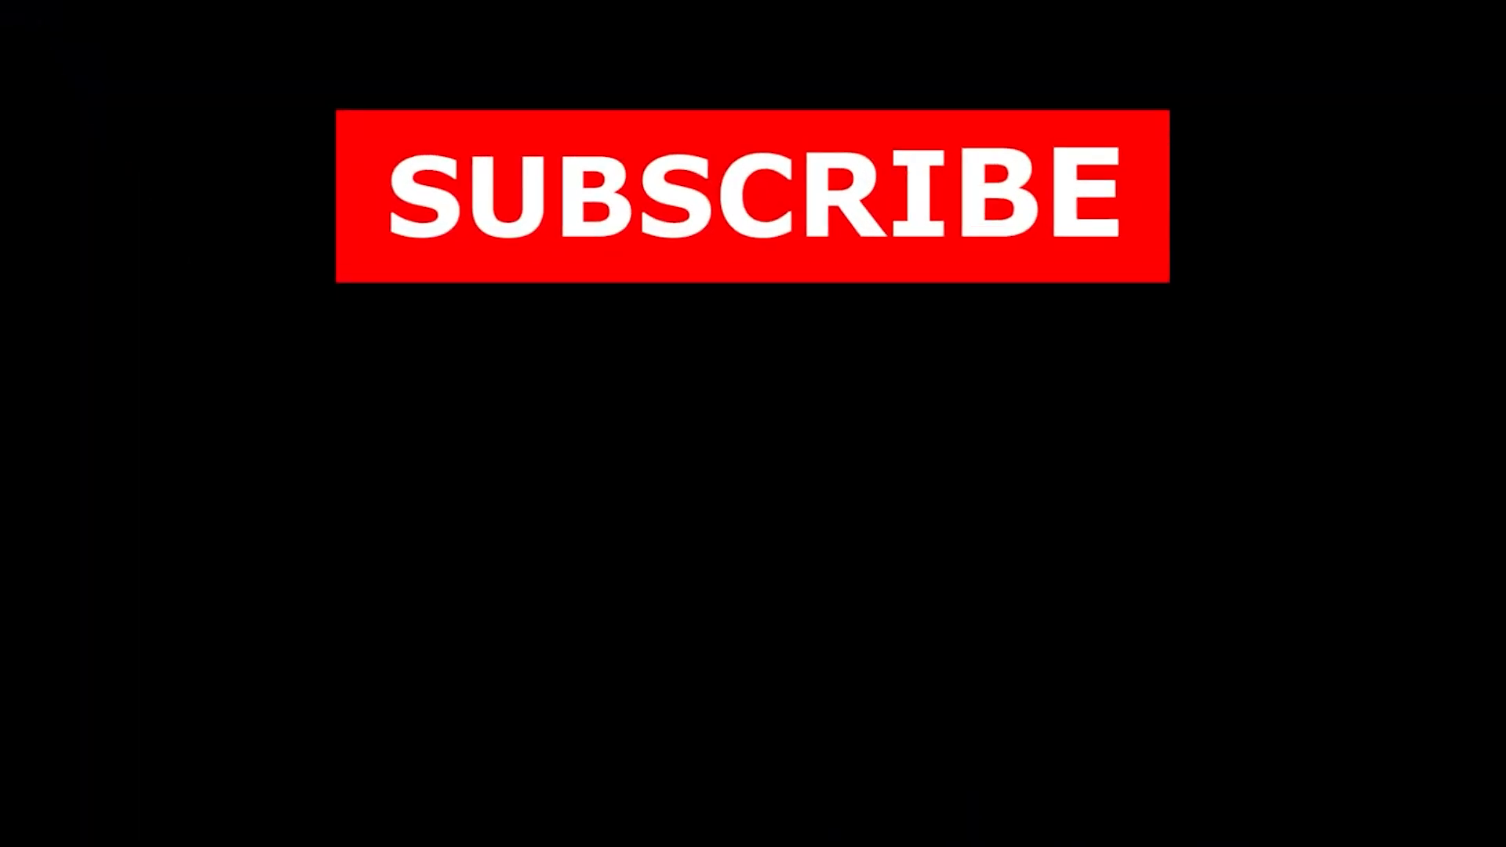